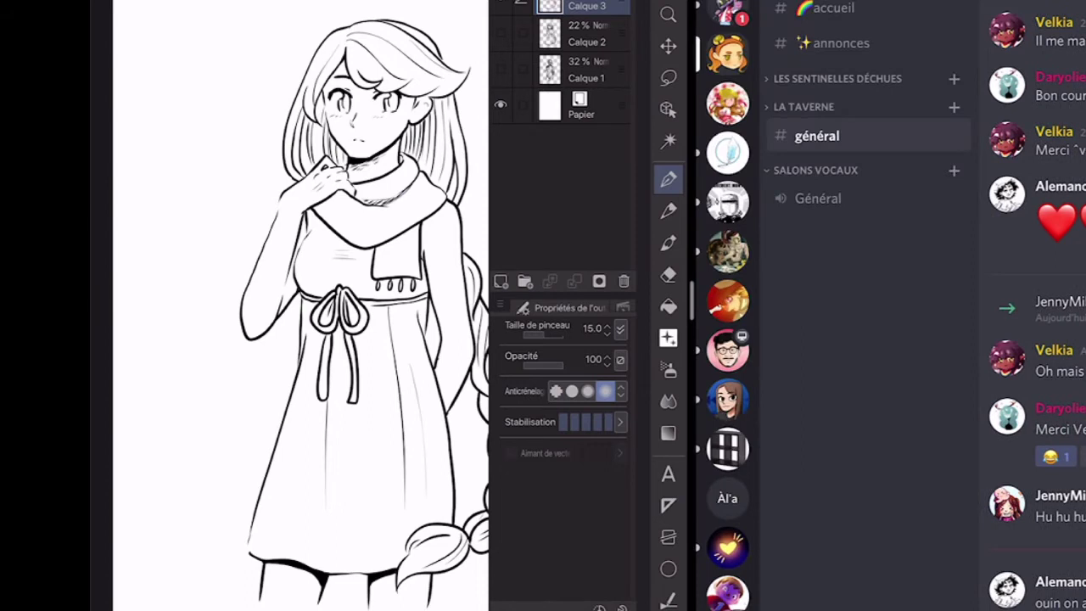
Step: Hide the layer and tool property palettes and dismiss the Discord pane beside the line art
key(Tab)
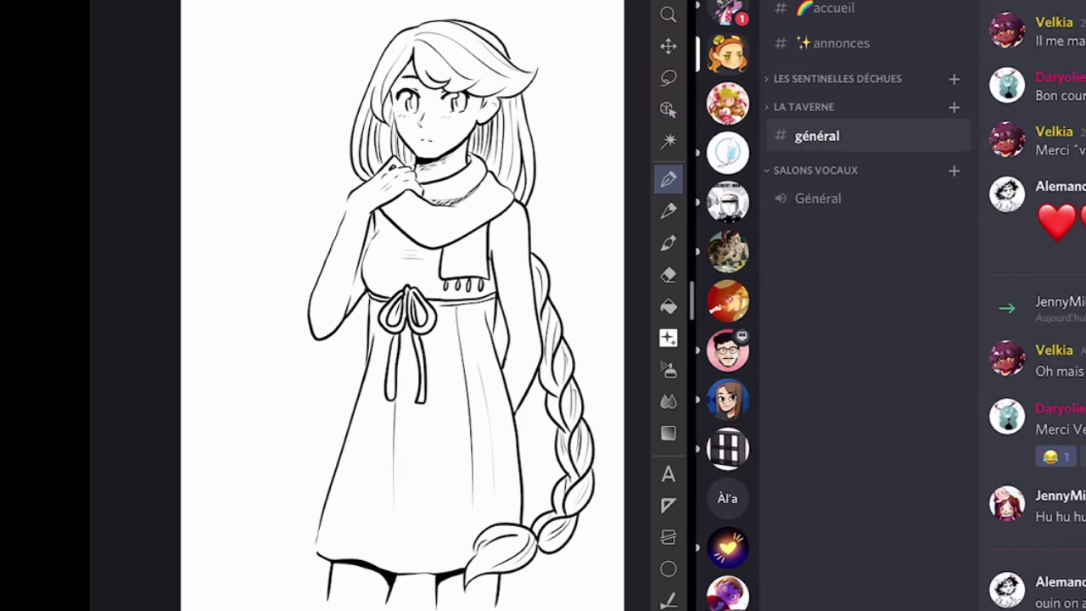
drag(693, 301, 1081, 301)
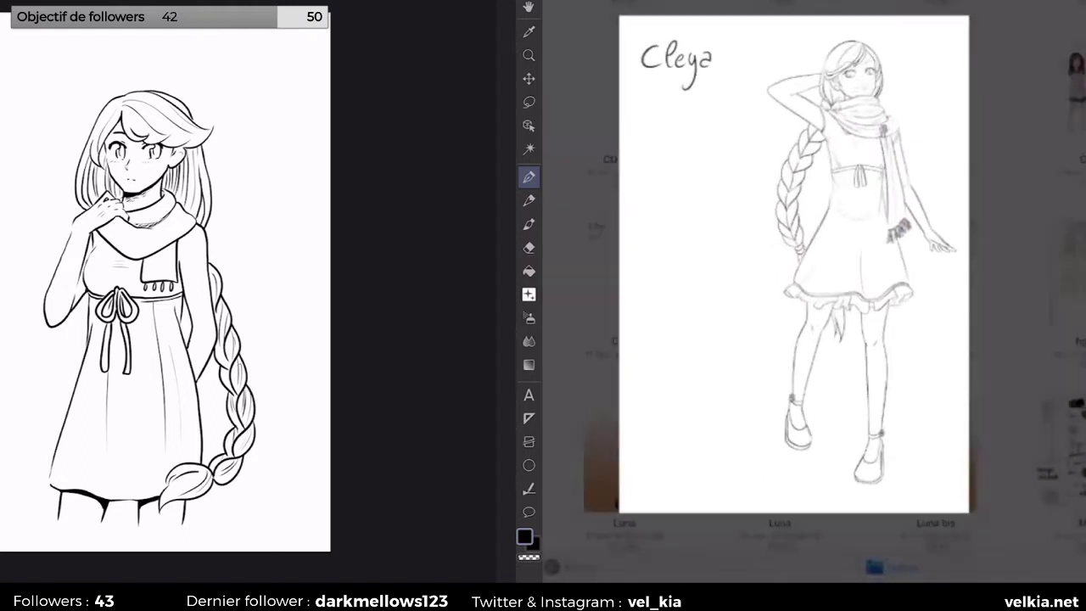
Step: Browse the character sketch folder in the Files app for drawings of the Cleya character
scroll(814, 288, down, 3)
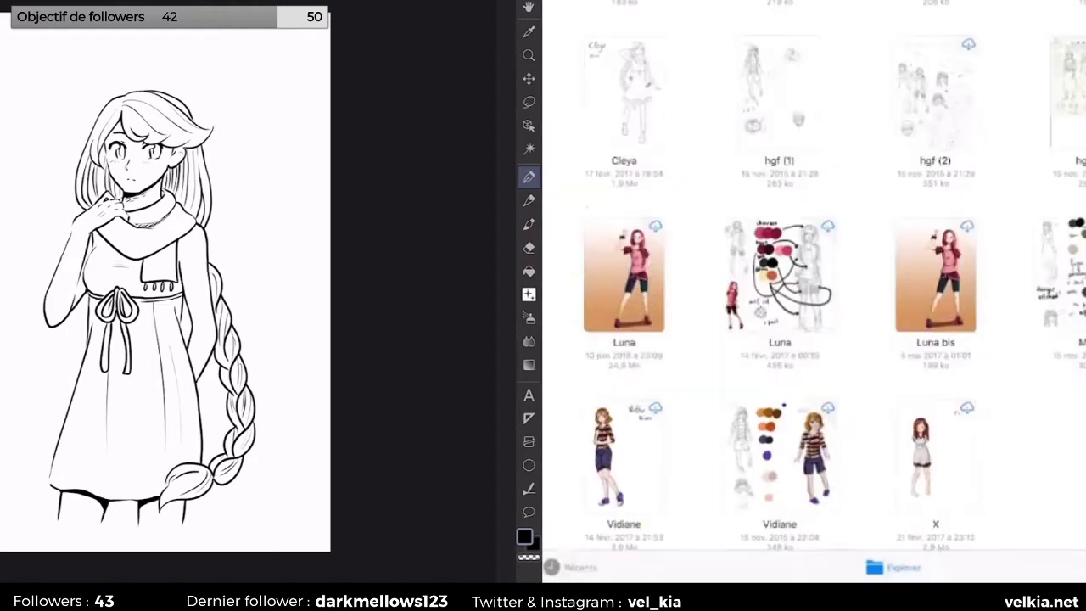
scroll(814, 288, up, 4)
scroll(814, 255, up, 3)
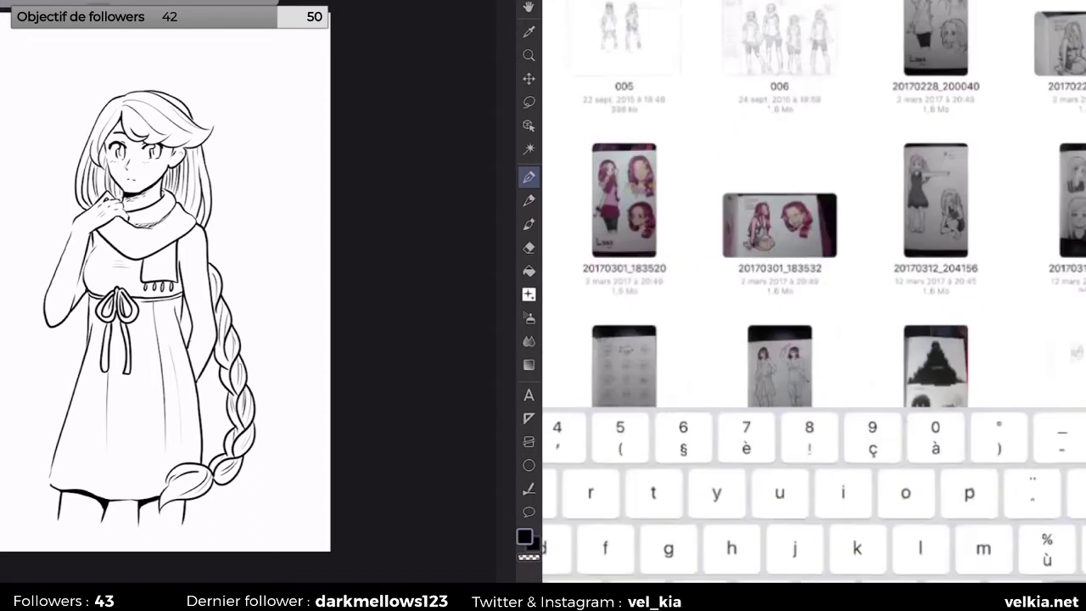
scroll(815, 289, up, 1)
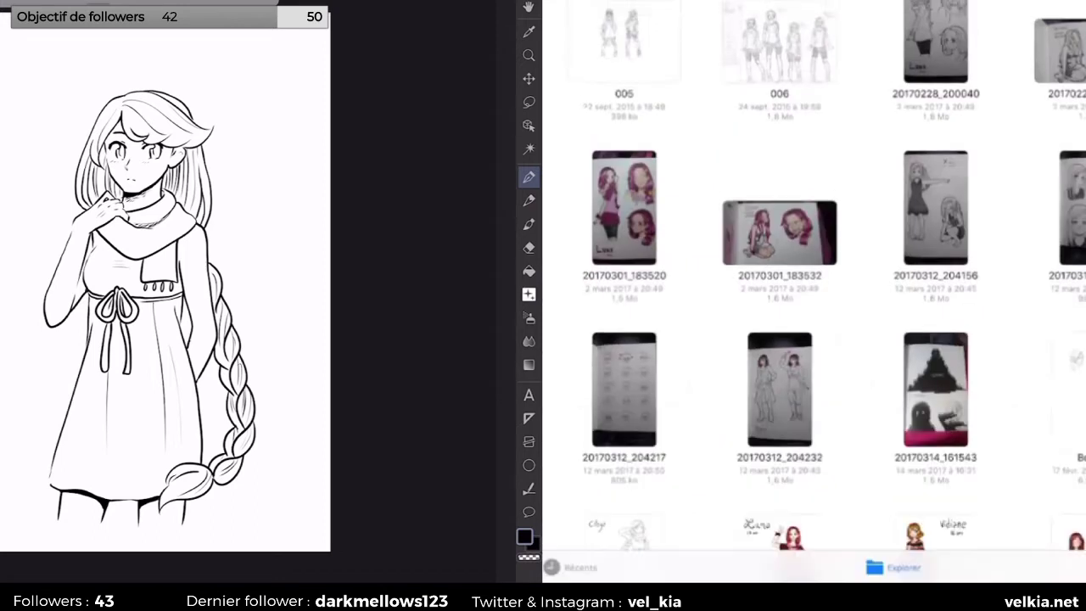
scroll(814, 288, down, 10)
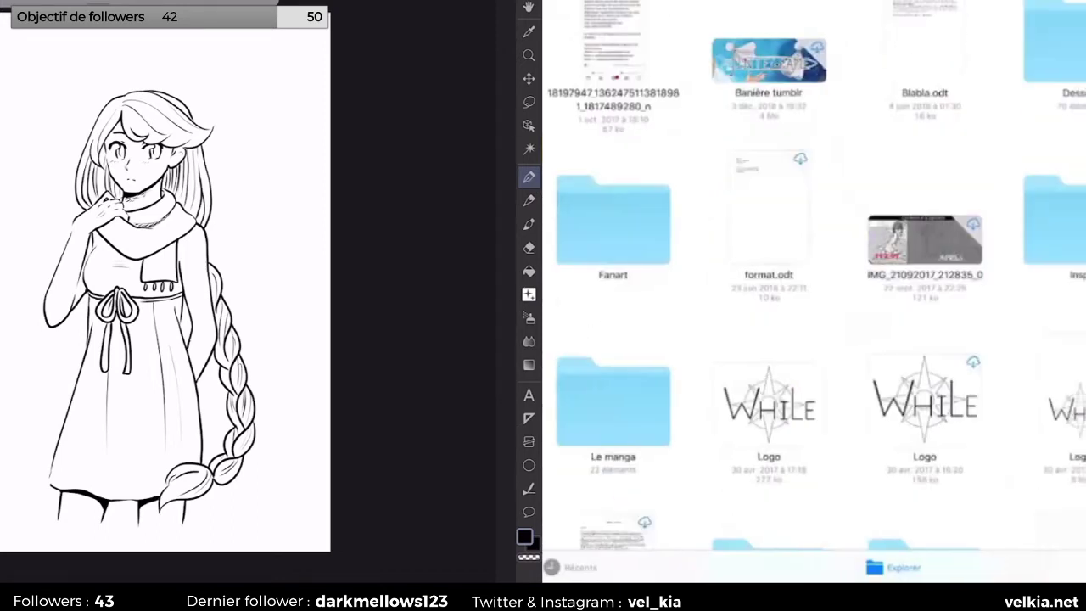
Step: Browse the manga project folders, open the Tome 1 folder and look inside Chapitre 3
scroll(815, 288, down, 2)
scroll(814, 289, right, 3)
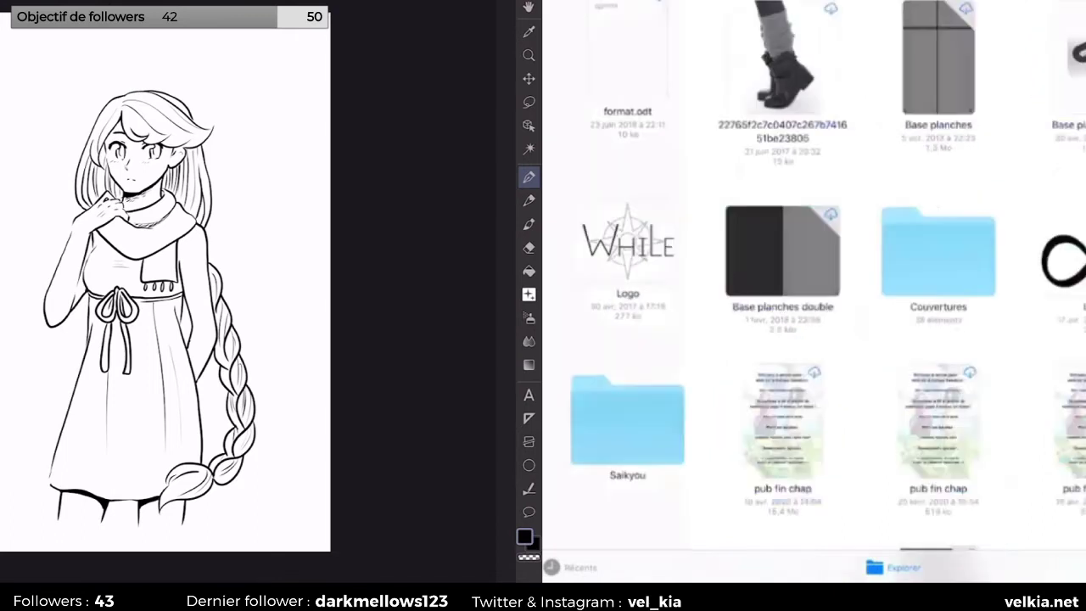
scroll(814, 289, right, 1)
scroll(815, 289, down, 3)
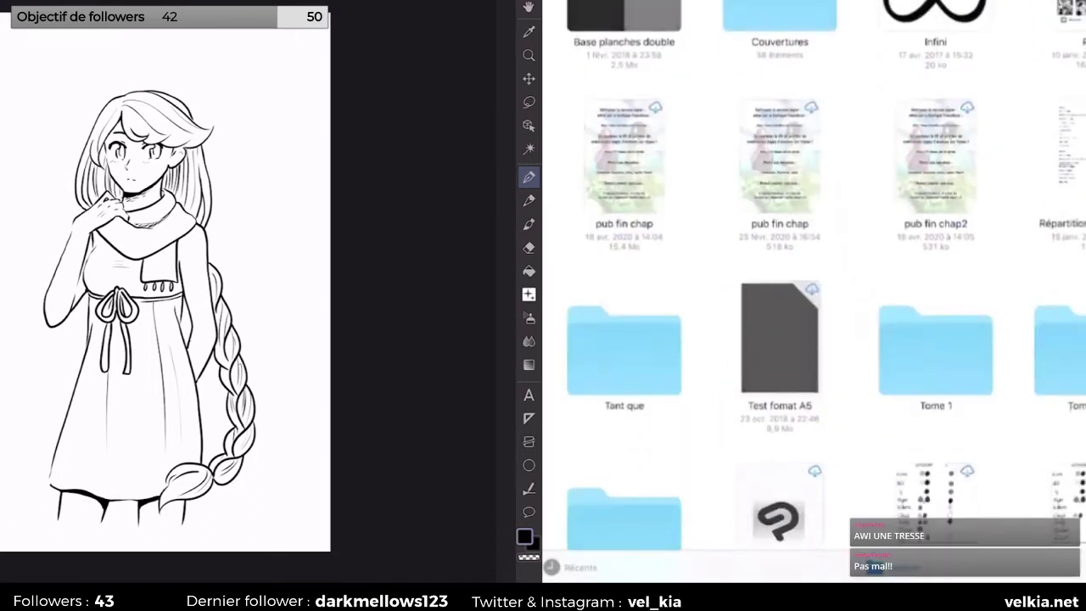
click(936, 350)
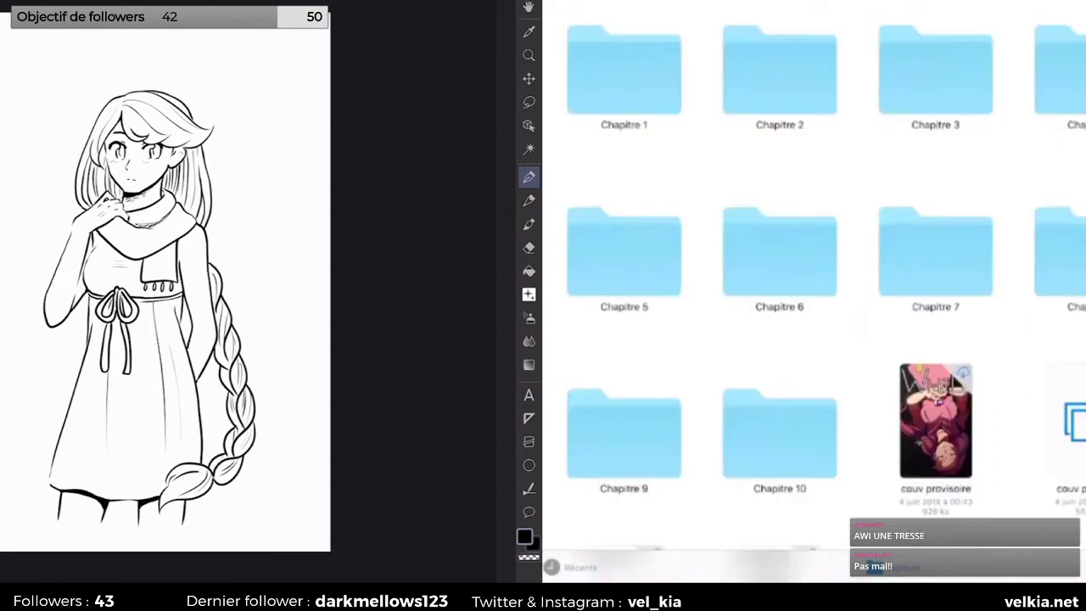
click(935, 72)
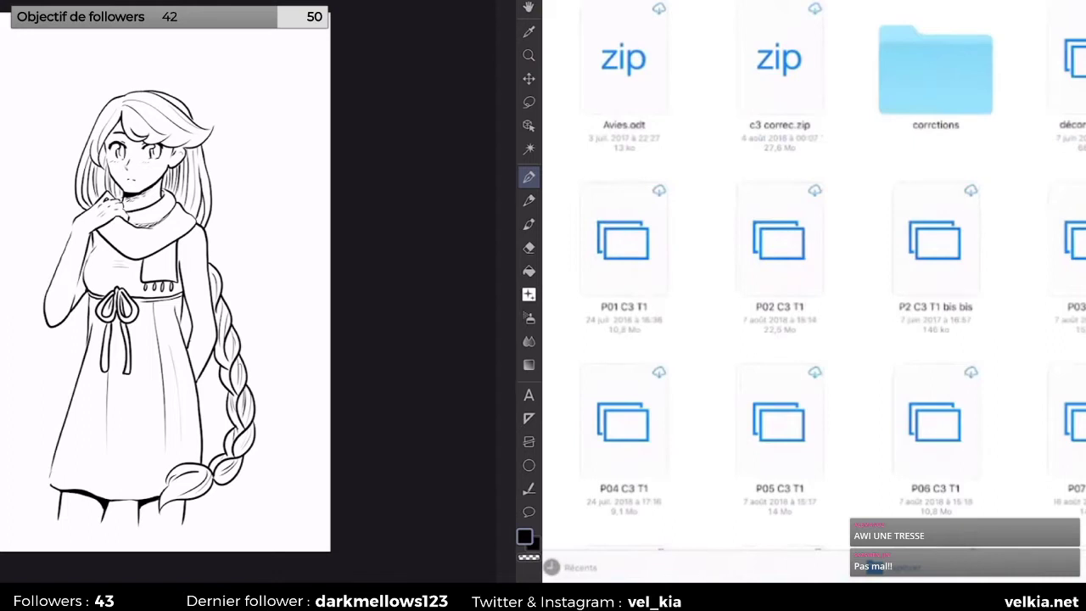
Step: Look through the Chapitre 6 folder and open one of its manga page images
scroll(815, 290, up, 1)
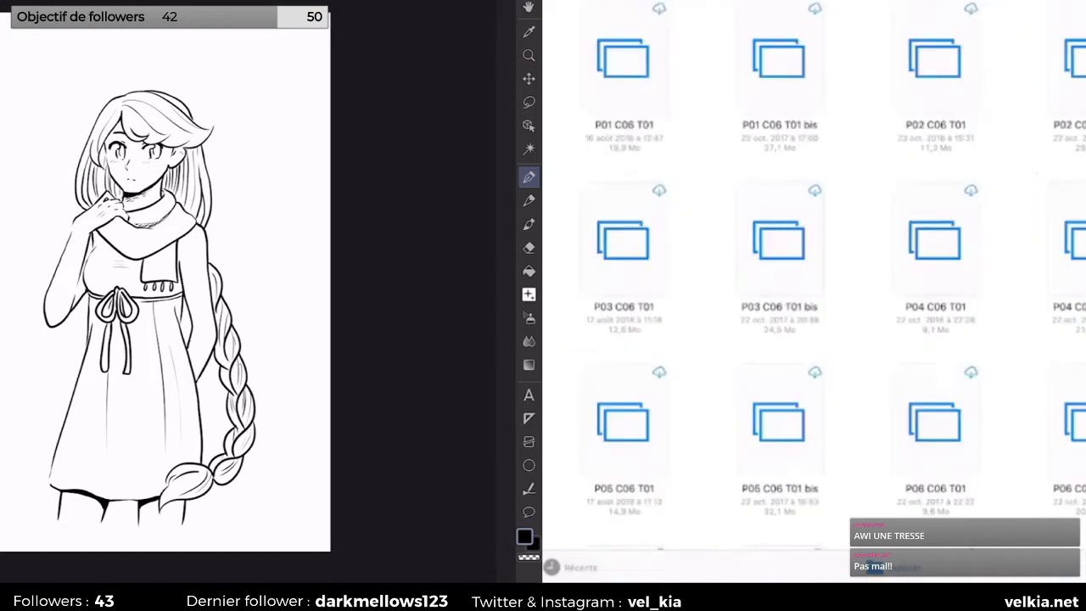
scroll(814, 289, down, 10)
scroll(814, 289, down, 10)
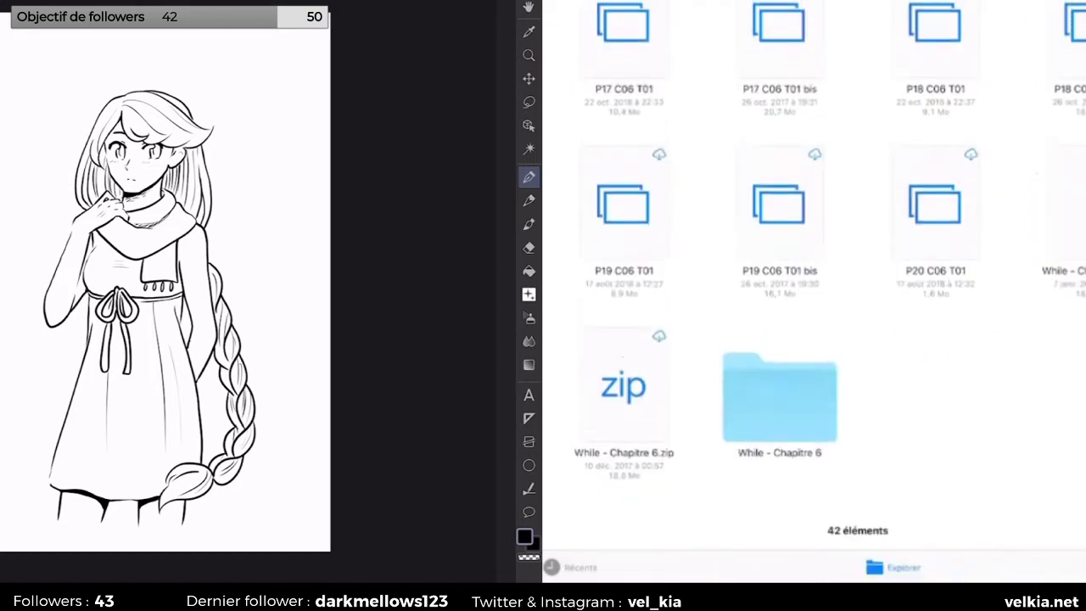
scroll(815, 289, up, 15)
click(623, 58)
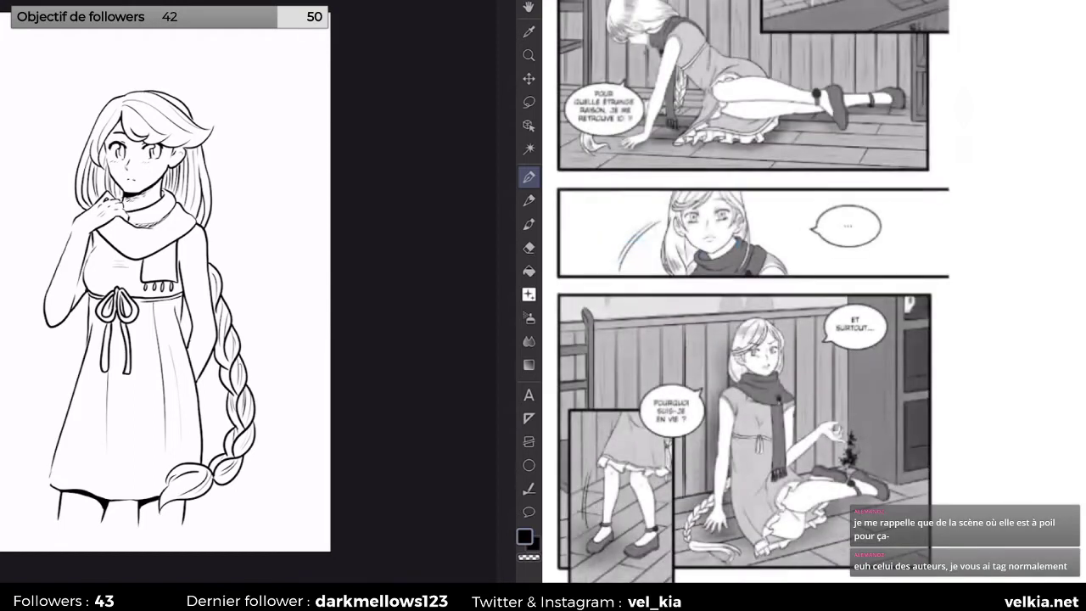
Step: Page through the Chapitre 6 manga pages to examine the character's dress, scarf and braid
scroll(814, 292, right, 5)
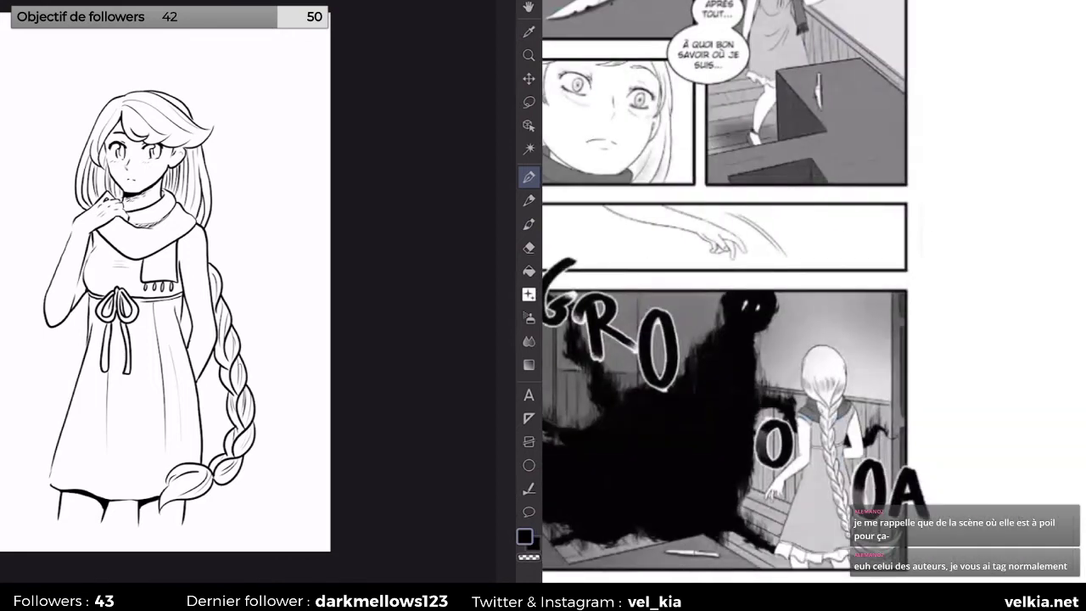
scroll(814, 292, right, 5)
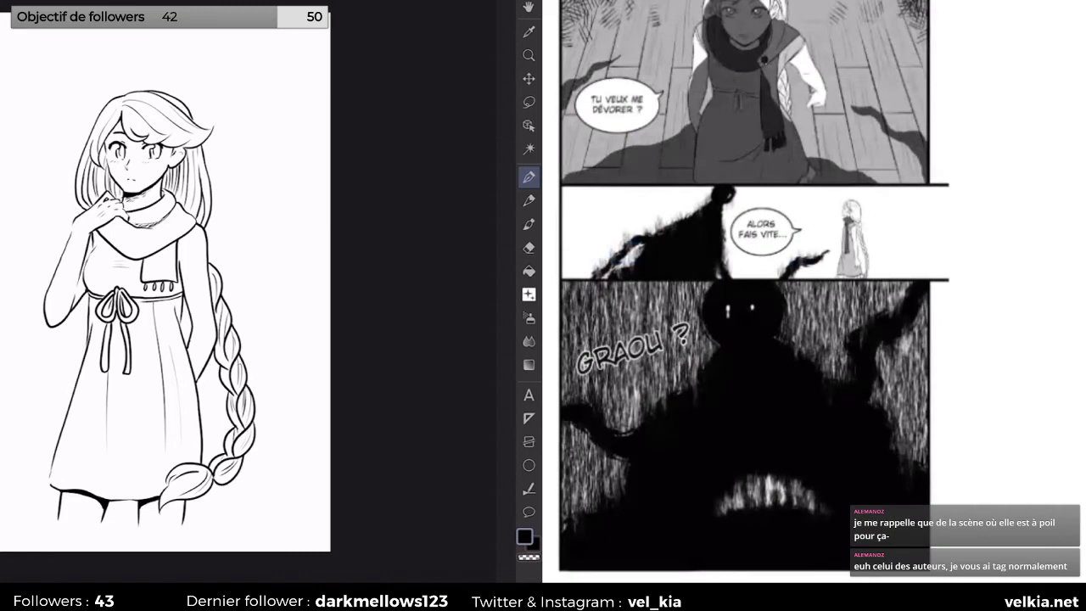
scroll(814, 292, right, 5)
scroll(814, 292, right, 5)
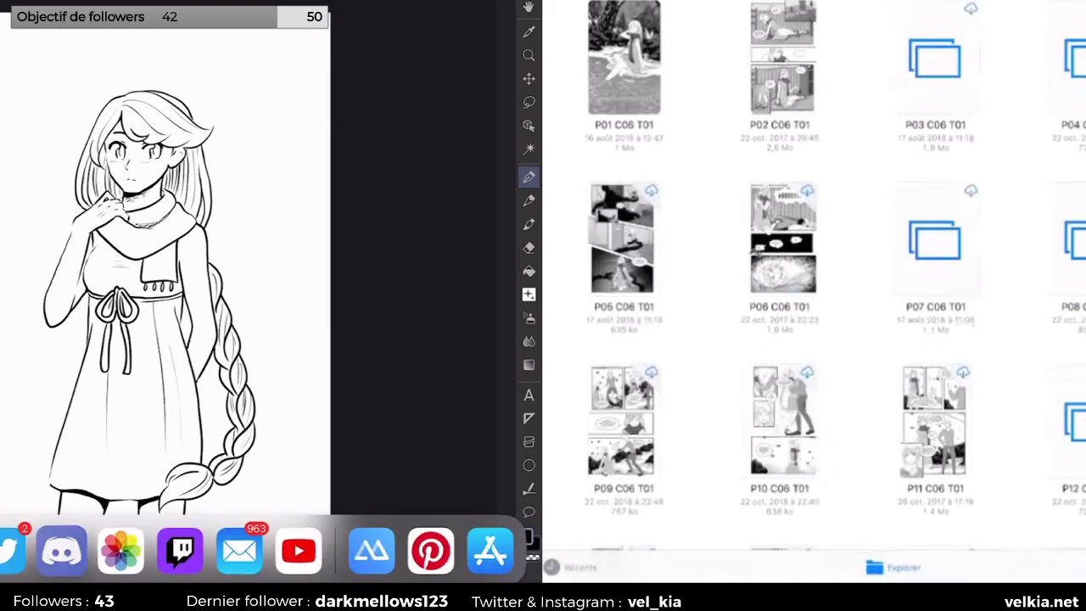
Step: Place Discord in split view beside the line art and show the coloured sketch of the character with the orange scarf
mouse_move(61, 552)
mouse_down()
mouse_move(460, 397)
mouse_move(373, 289)
mouse_move(399, 289)
mouse_up()
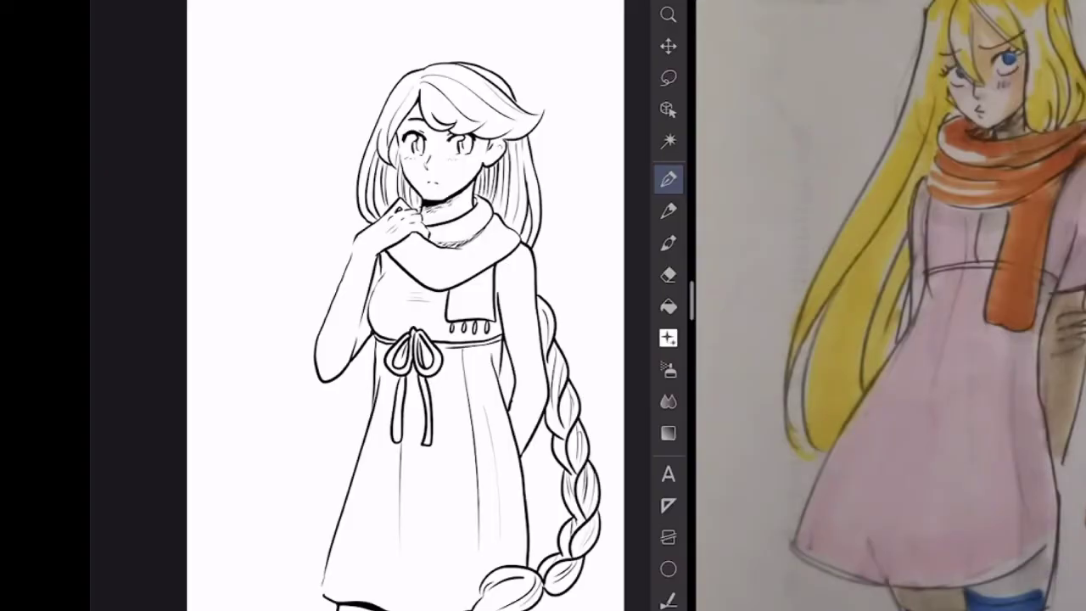
scroll(408, 339, down, 3)
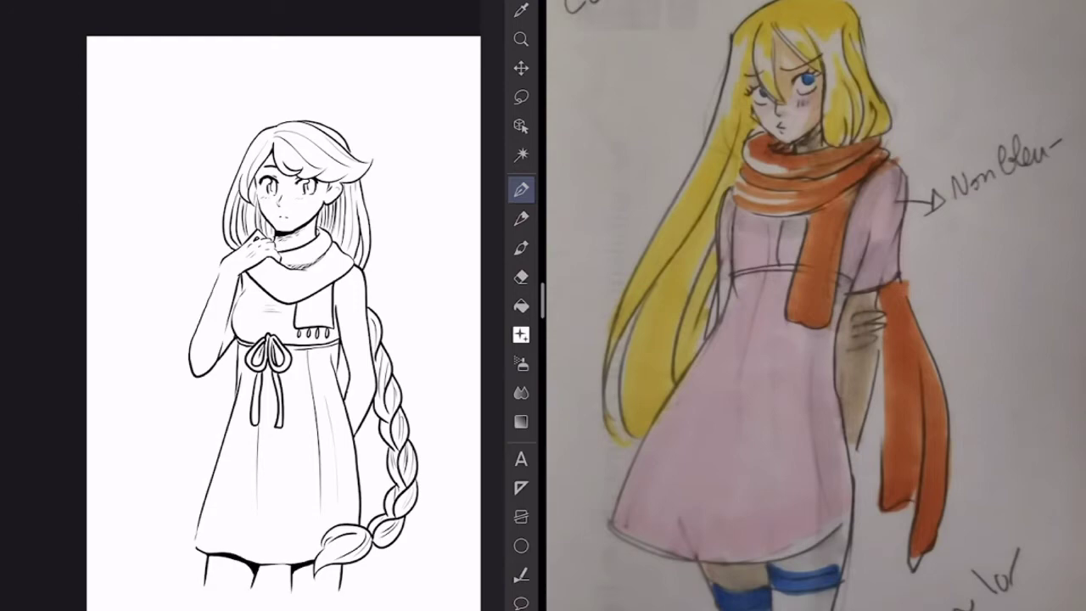
Step: Look through the Tome 1 chapter folders and the main manga project folder in the Files app
scroll(815, 297, down, 10)
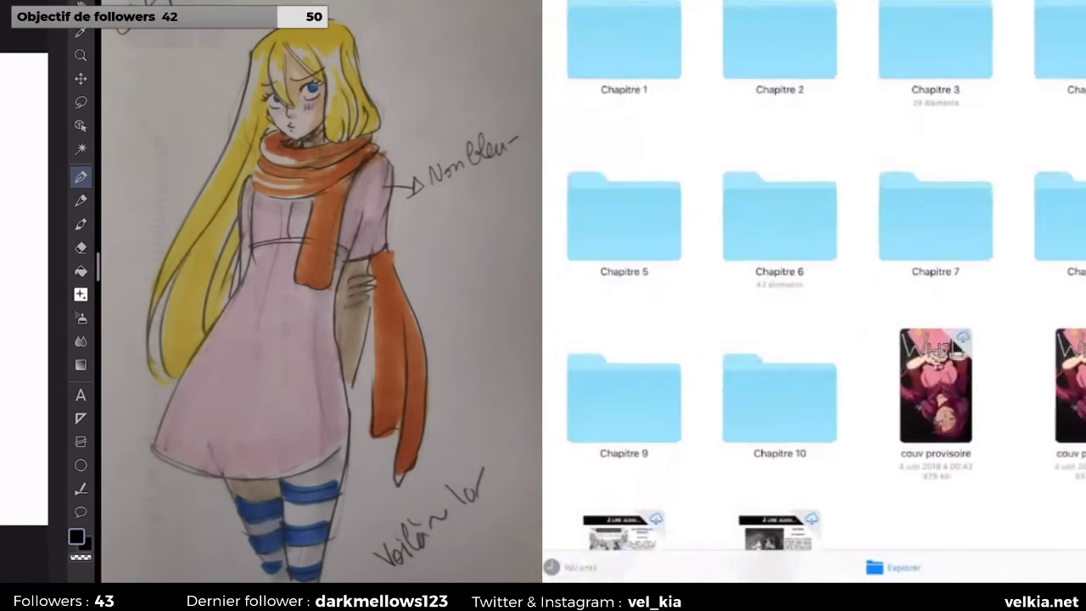
scroll(815, 288, down, 5)
scroll(815, 288, down, 5)
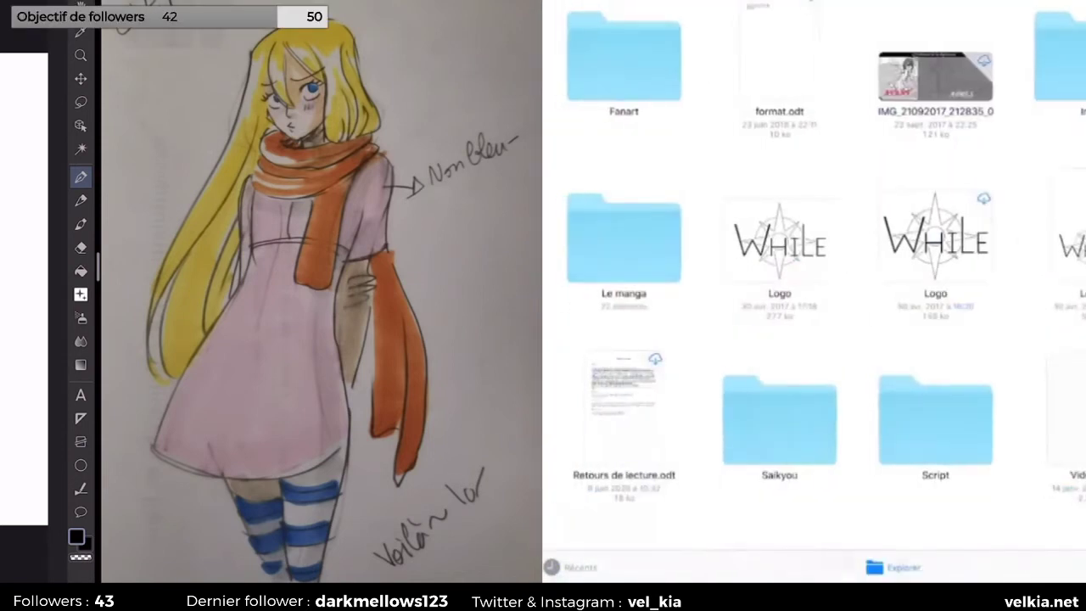
scroll(815, 289, down, 1)
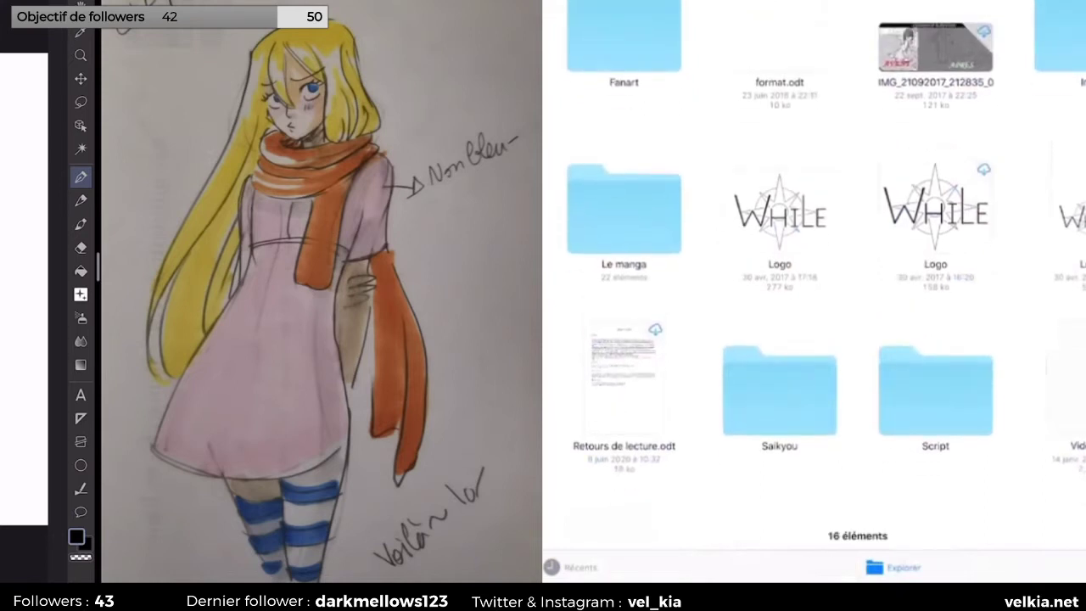
scroll(815, 288, up, 3)
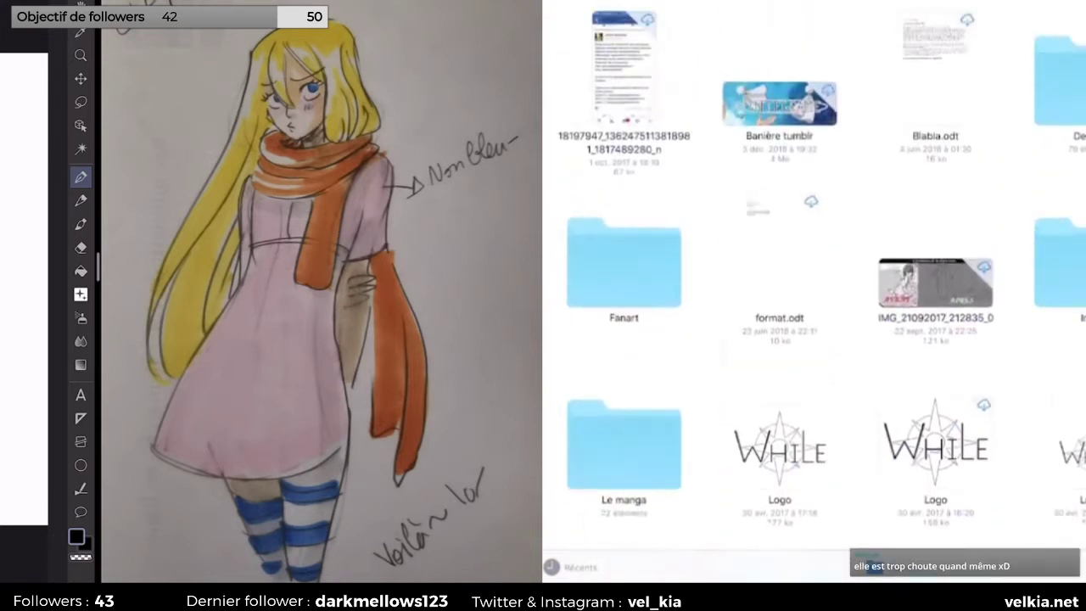
Step: Open the folder of finished character illustrations and look through its images
click(623, 254)
scroll(814, 288, down, 5)
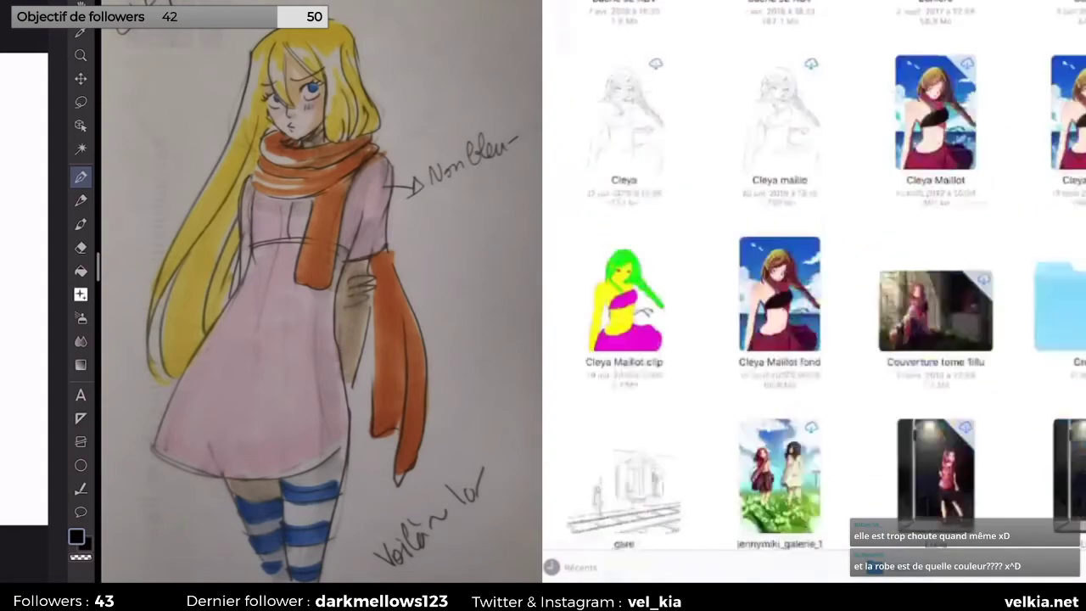
scroll(814, 289, down, 15)
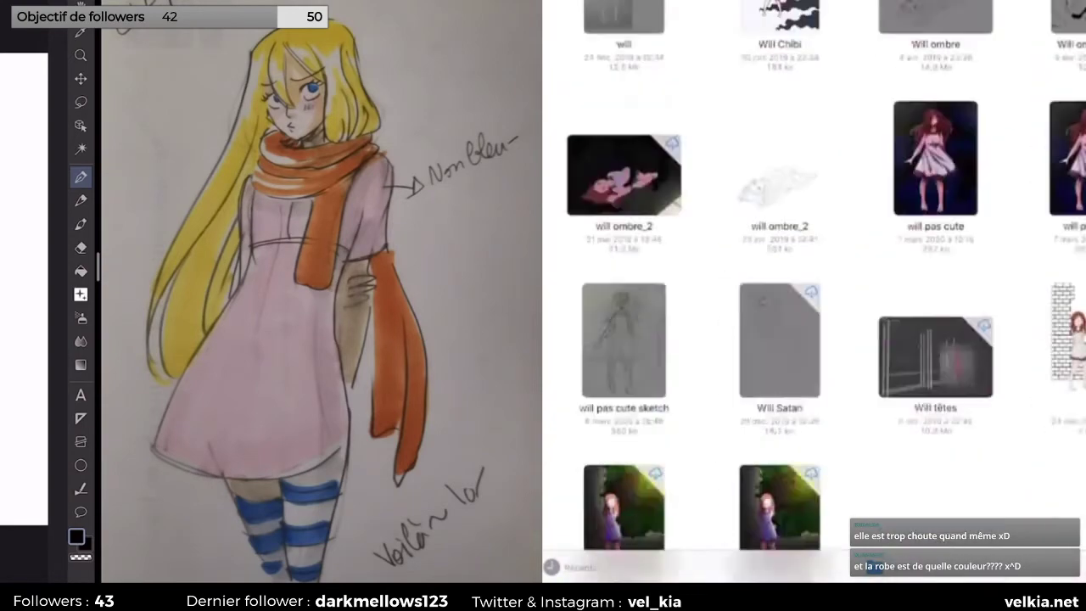
scroll(815, 288, up, 5)
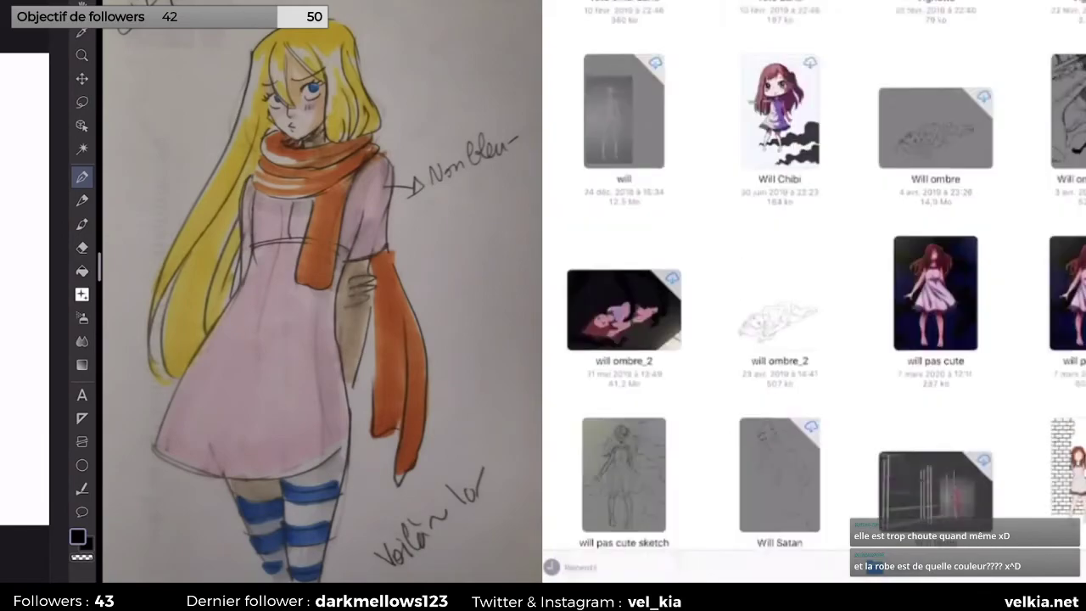
scroll(815, 289, up, 3)
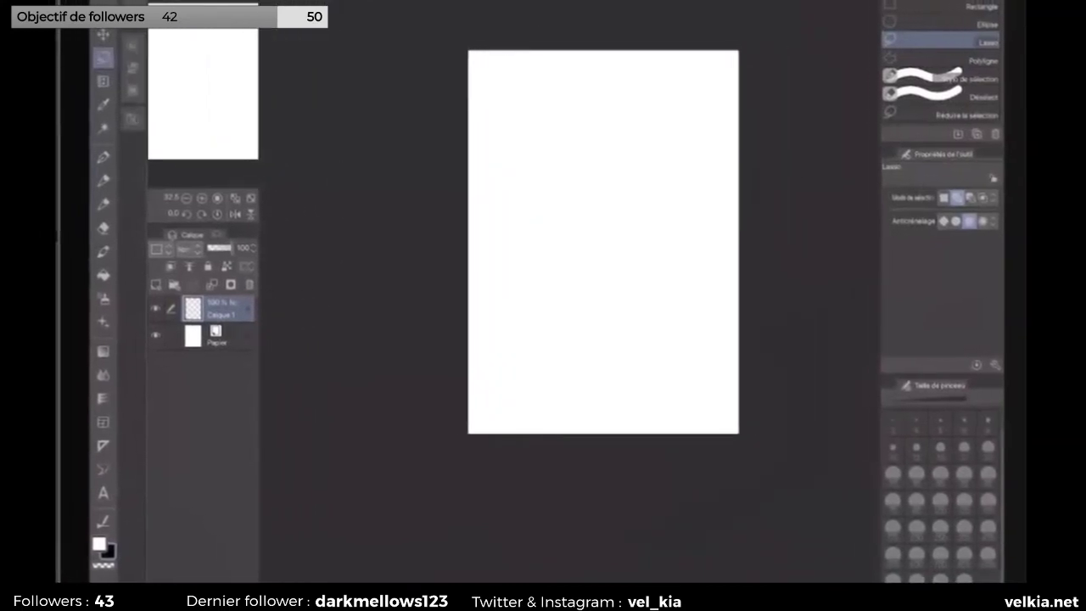
Step: Fill Calque 1 of the blank canvas with black and lower the layer's opacity to 50%
click(102, 180)
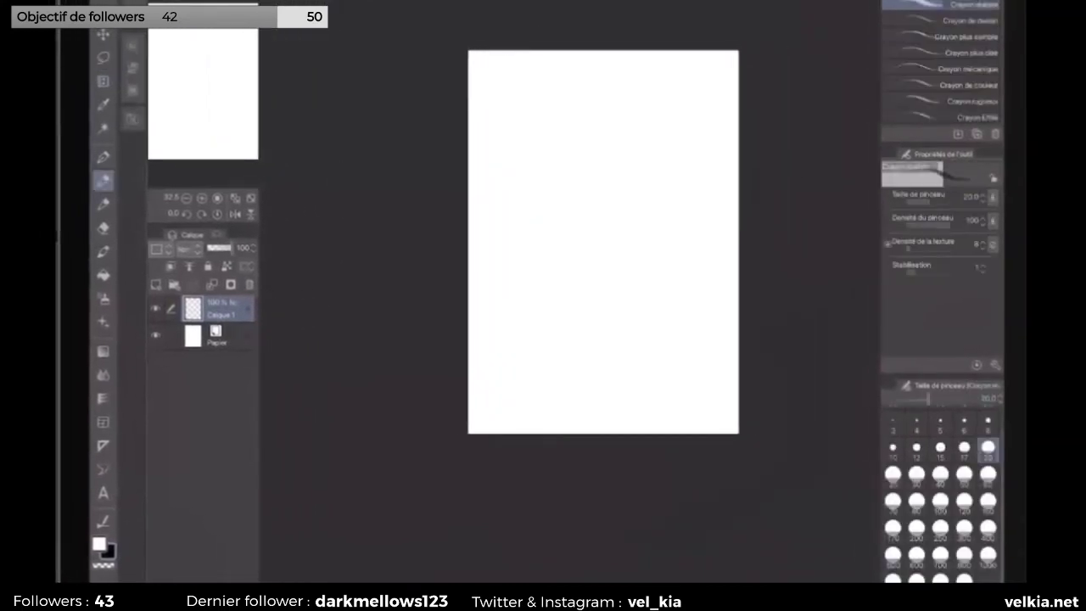
click(103, 275)
click(604, 242)
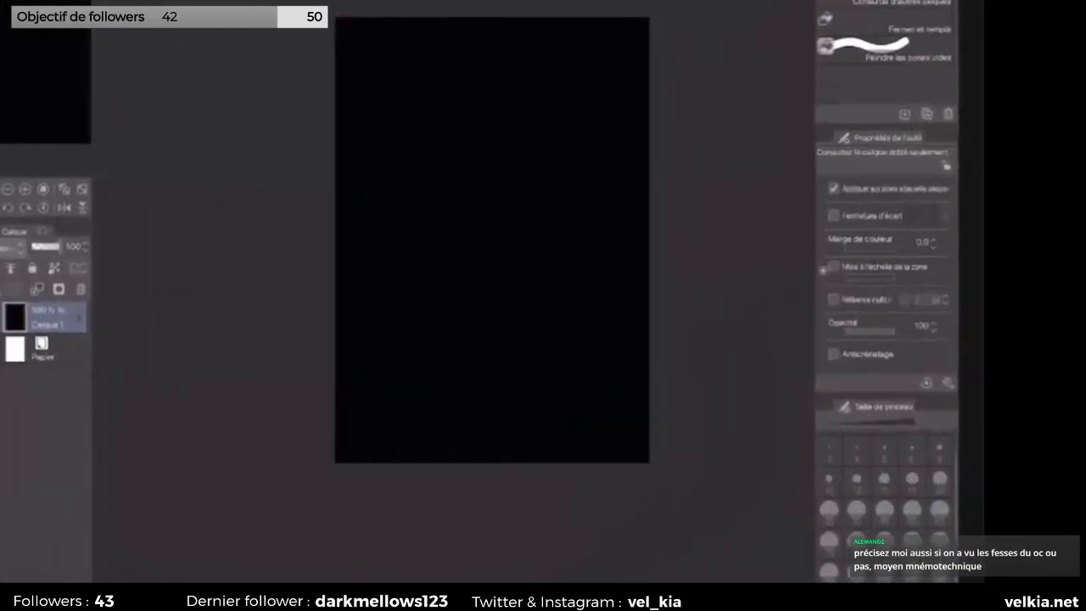
drag(60, 246, 41, 247)
drag(145, 246, 151, 246)
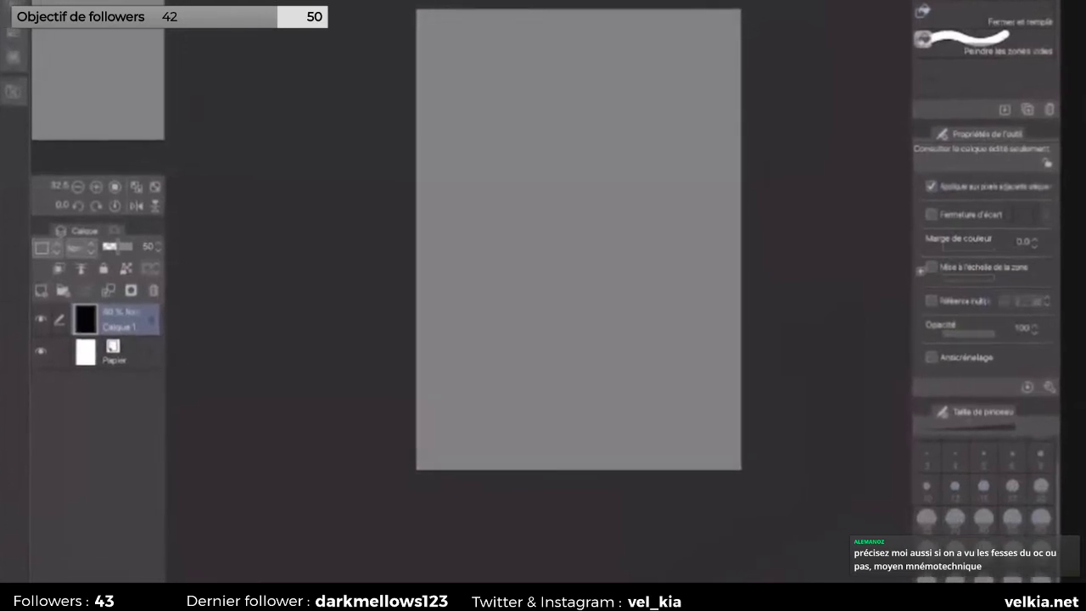
Step: Add a new layer above the grey fill and choose the Crayon réaliste pencil
click(40, 290)
key(p)
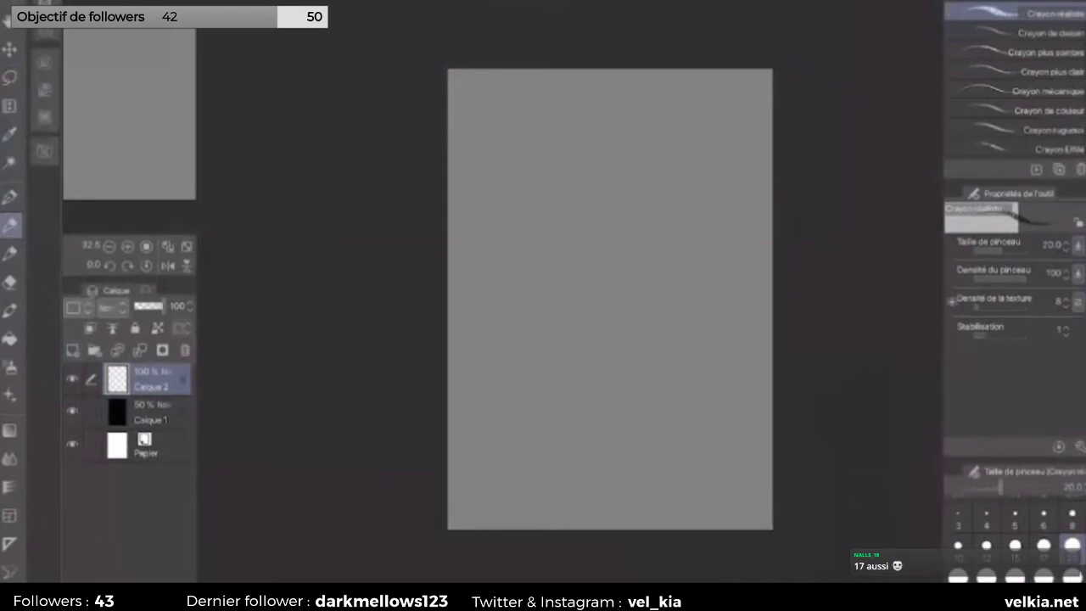
Step: Sketch a construction circle in the upper middle of the page and mark its centre with a small cross
scroll(594, 311, up, 3)
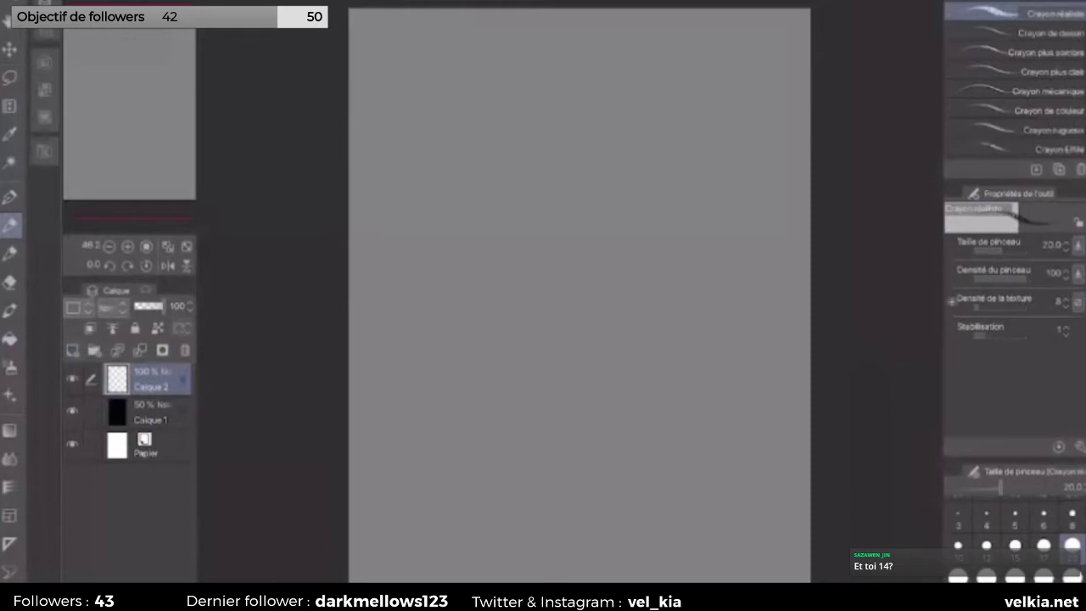
scroll(580, 293, right, 2)
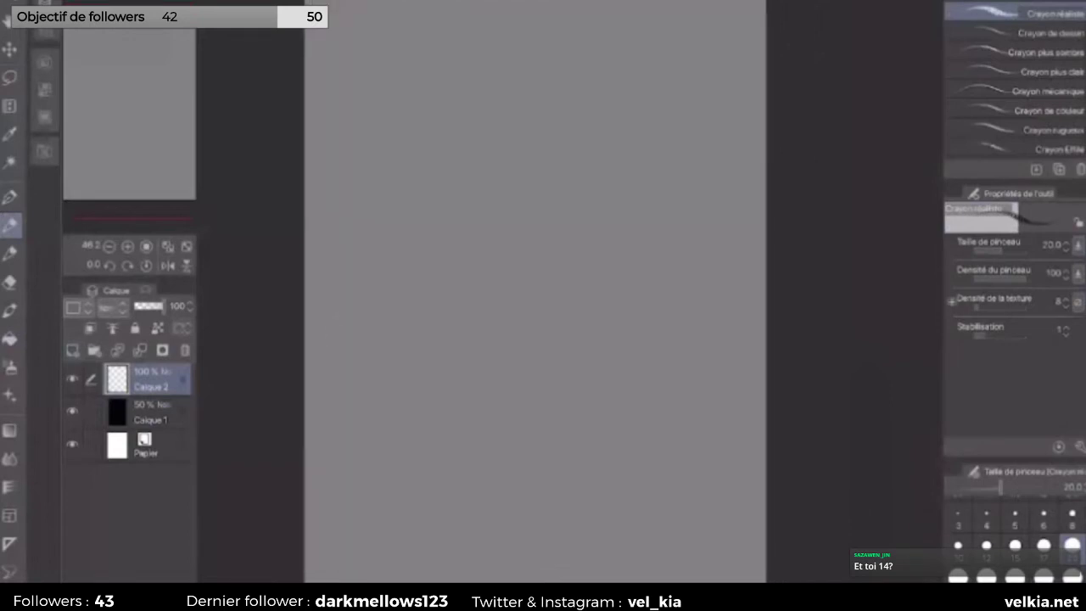
scroll(416, 288, up, 2)
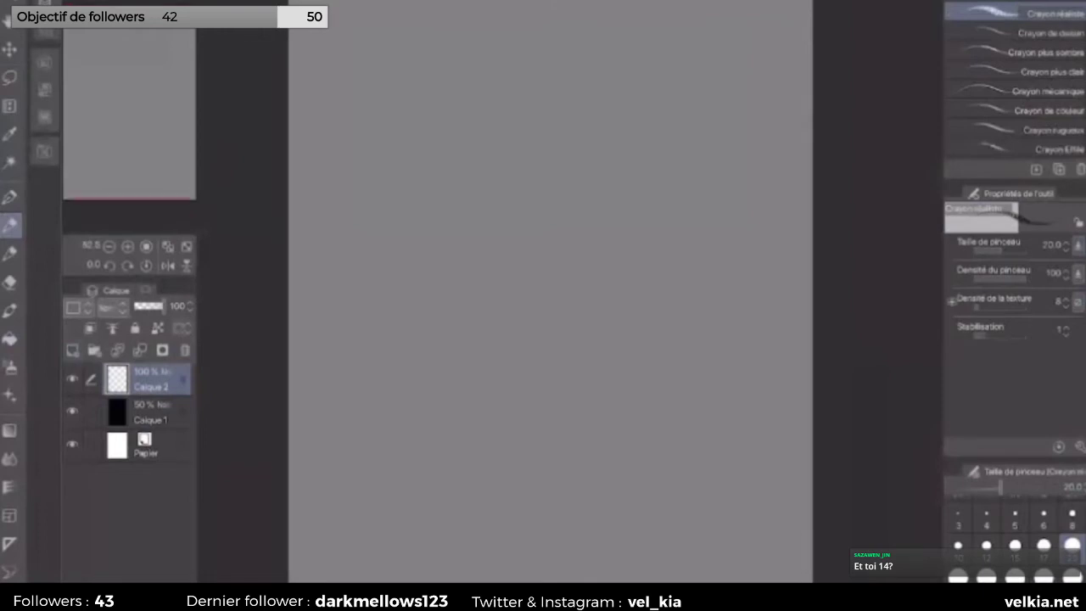
mouse_move(499, 193)
mouse_down()
mouse_move(514, 149)
mouse_move(557, 136)
mouse_move(601, 160)
mouse_move(609, 187)
mouse_up()
mouse_move(567, 129)
mouse_down()
mouse_move(495, 212)
mouse_move(517, 251)
mouse_move(587, 257)
mouse_move(618, 200)
mouse_move(578, 136)
mouse_up()
mouse_move(614, 184)
mouse_down()
mouse_move(601, 237)
mouse_move(575, 256)
mouse_move(496, 196)
mouse_move(507, 148)
mouse_move(490, 204)
mouse_move(556, 129)
mouse_move(599, 149)
mouse_up()
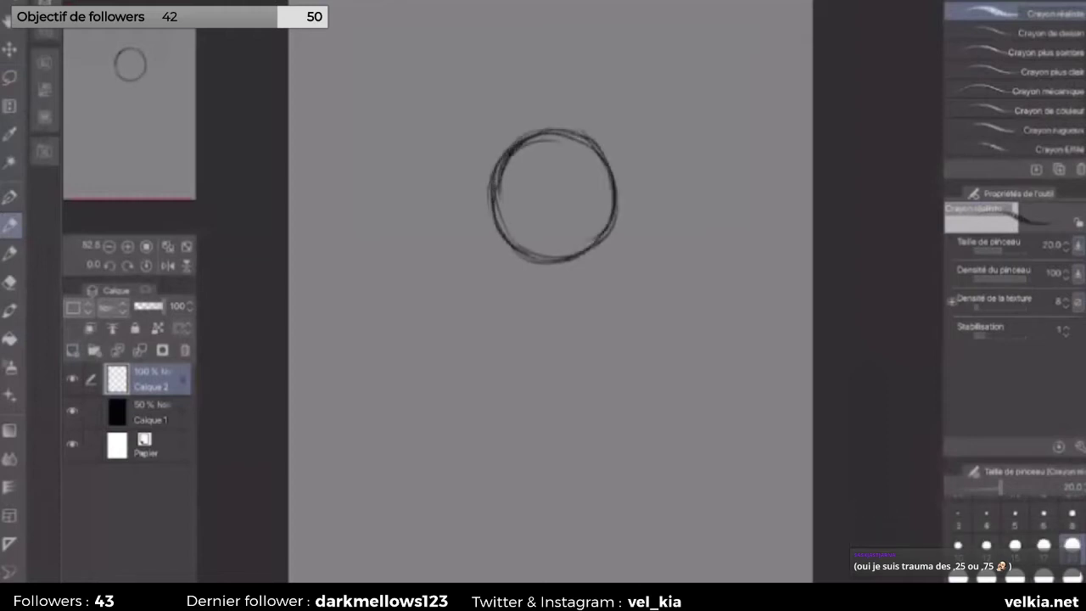
mouse_move(553, 192)
mouse_down()
mouse_move(554, 212)
mouse_move(560, 199)
mouse_up()
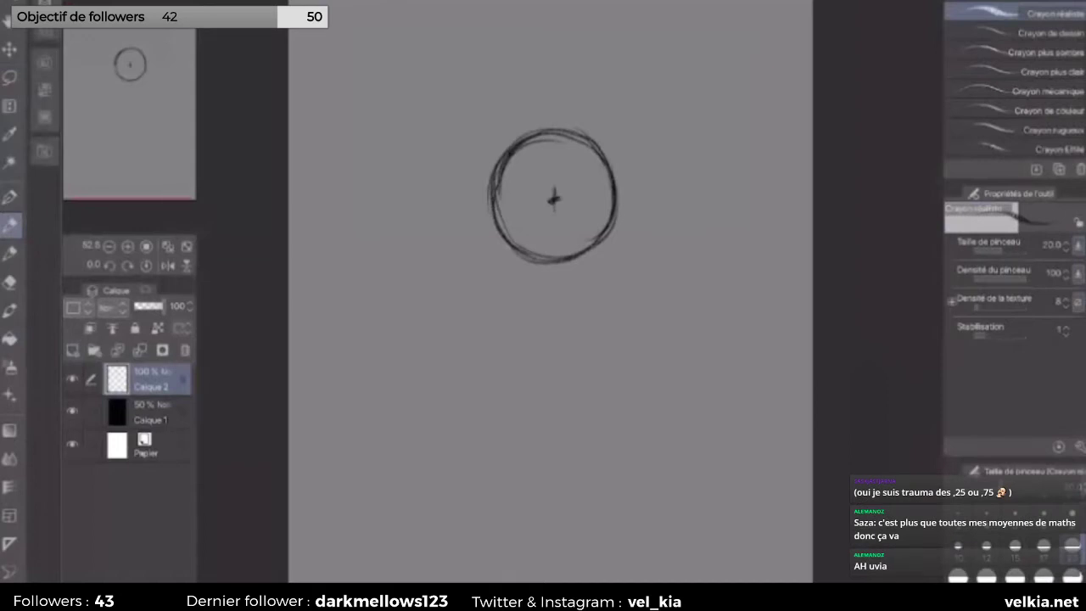
Step: Draw a slanted face centre line left of the cross and a tilted eye line across the head circle
drag(519, 140, 527, 229)
key(ctrl+z)
drag(518, 110, 534, 292)
drag(529, 239, 538, 278)
mouse_move(543, 339)
mouse_down()
mouse_move(351, 272)
mouse_move(322, 323)
mouse_up()
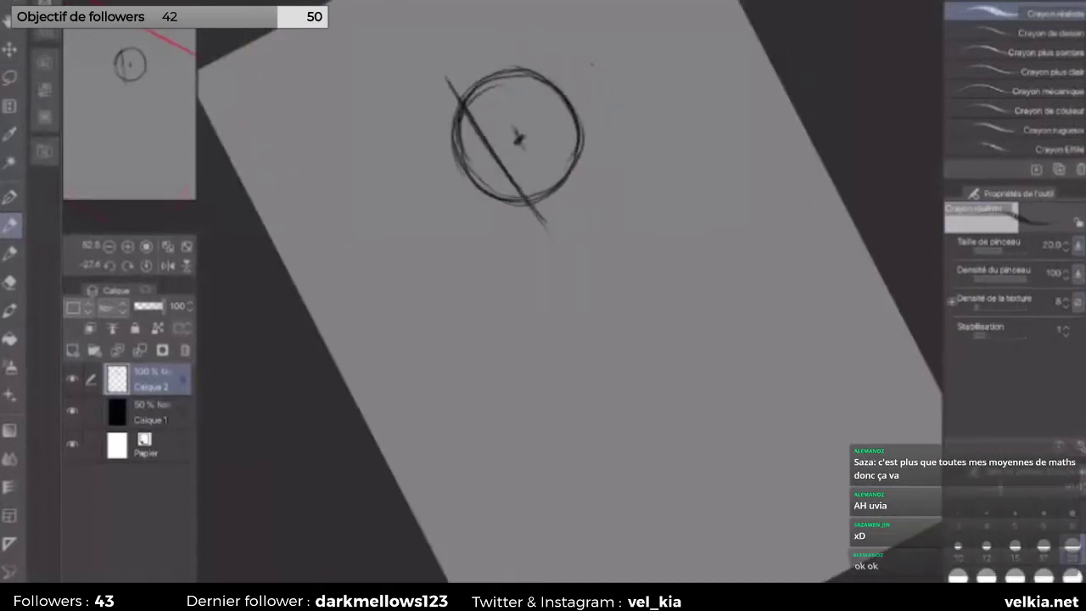
drag(567, 98, 469, 199)
drag(476, 254, 514, 149)
Step: Strengthen the lower outline of the head circle and sketch the ear where the eye line meets its right edge
mouse_move(460, 108)
mouse_down()
mouse_move(480, 202)
mouse_move(521, 221)
mouse_move(539, 203)
mouse_up()
mouse_move(560, 144)
mouse_down()
mouse_move(555, 181)
mouse_move(522, 219)
mouse_up()
mouse_move(560, 135)
mouse_down()
mouse_move(556, 183)
mouse_move(532, 222)
mouse_up()
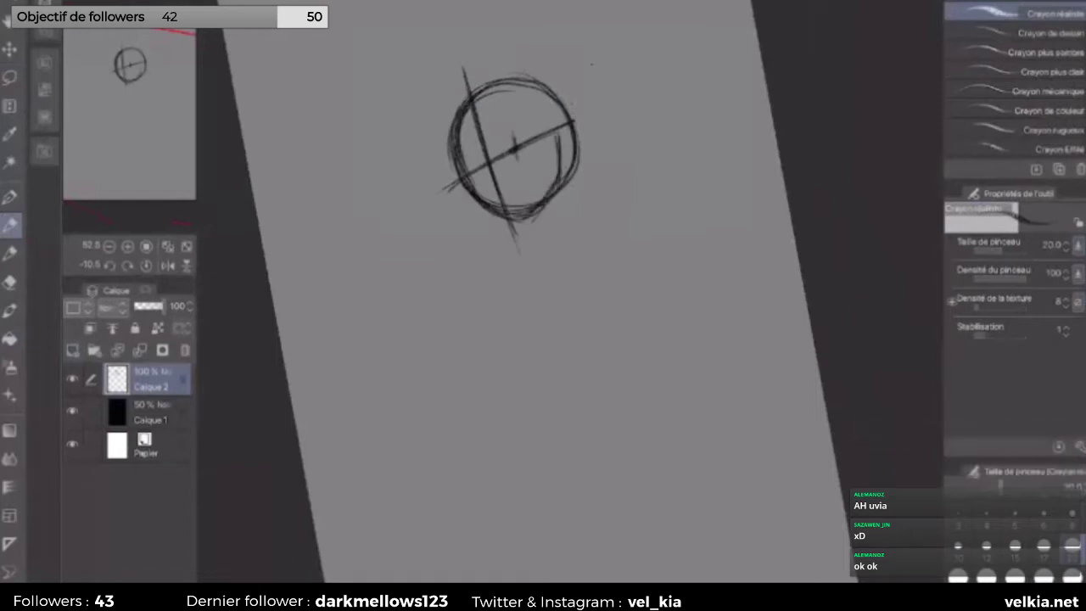
key(^)
mouse_move(567, 141)
mouse_down()
mouse_move(562, 116)
mouse_move(571, 128)
mouse_up()
drag(567, 130, 559, 151)
drag(550, 102, 558, 160)
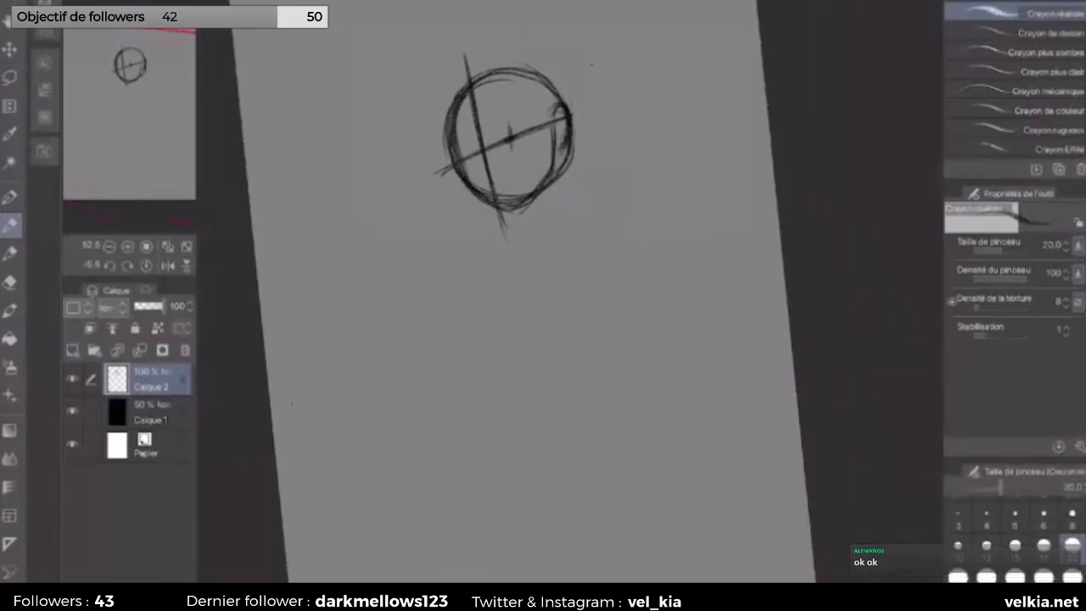
Step: Mark the nose profile on the face centre line and start the back of the neck below the ear
key(ctrl+at)
key(ctrl+plus)
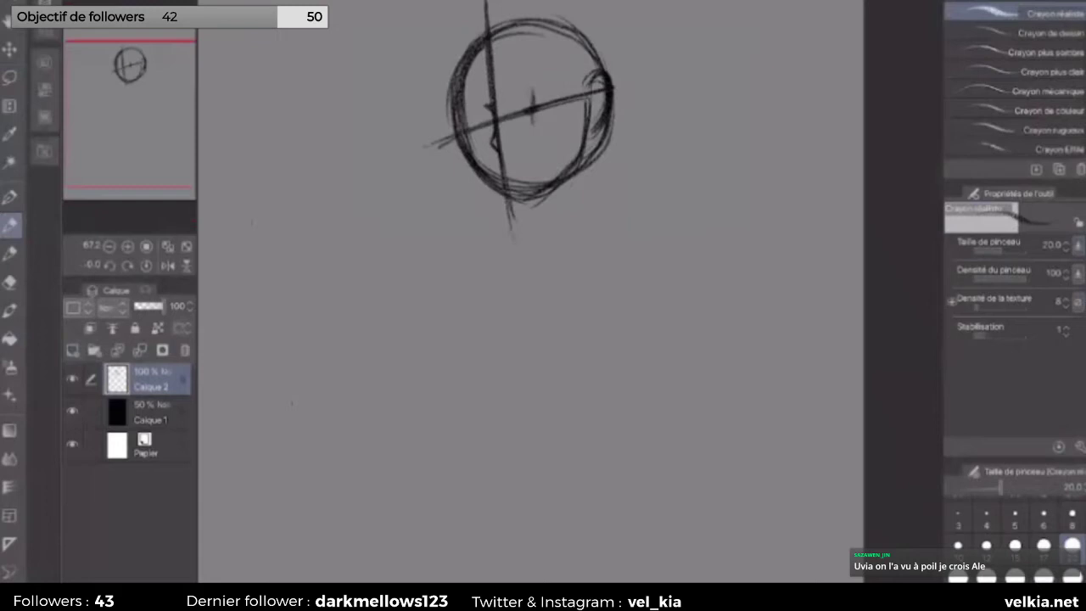
key(ctrl+minus)
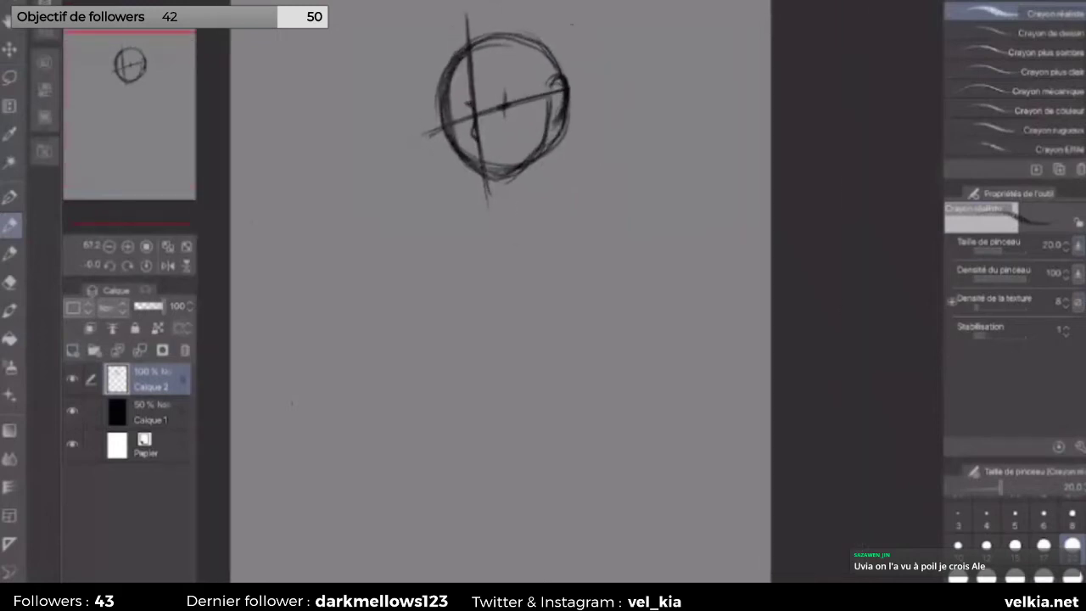
drag(550, 151, 550, 183)
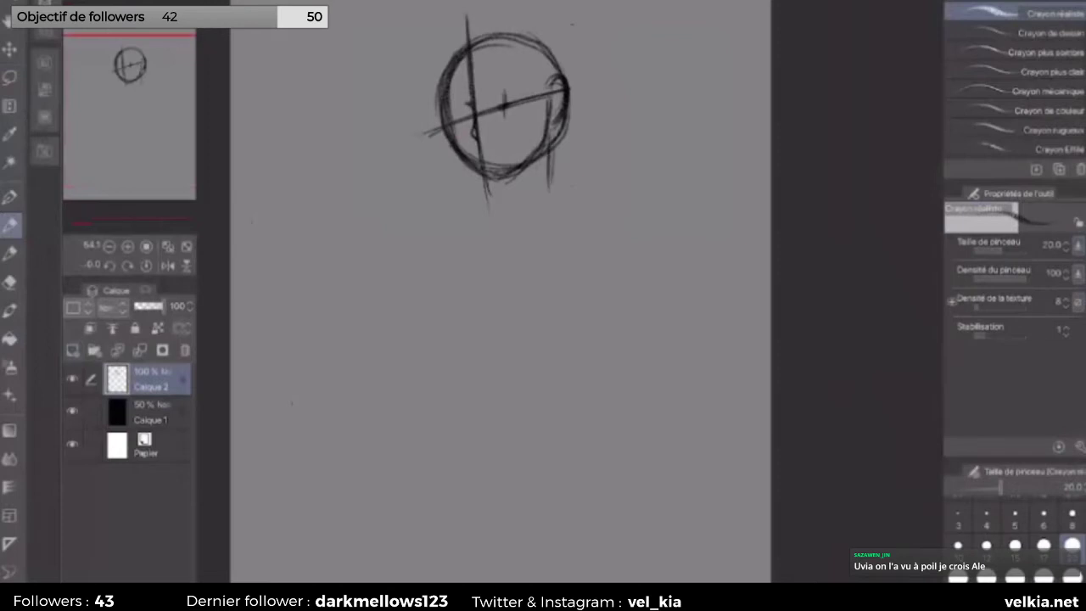
Step: Sketch the rib cage below the head with an arched shoulder line and two tapering sides
key(-)
mouse_move(485, 194)
mouse_down()
mouse_move(514, 178)
mouse_move(555, 188)
mouse_up()
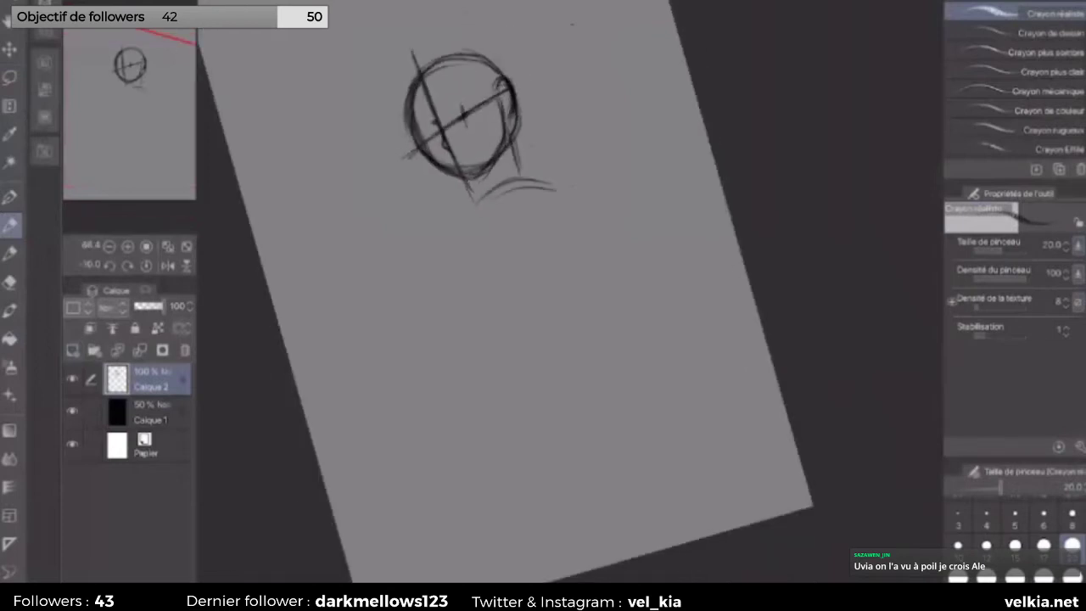
drag(477, 206, 553, 188)
drag(581, 222, 583, 263)
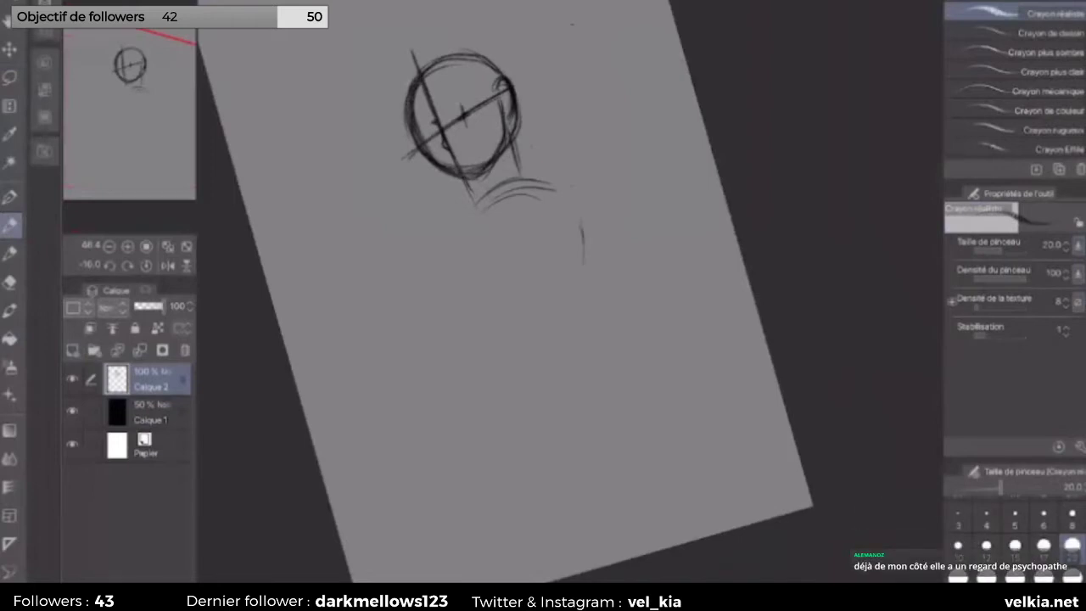
drag(460, 242, 514, 189)
mouse_move(480, 211)
mouse_down()
mouse_move(566, 183)
mouse_move(585, 282)
mouse_up()
drag(580, 217, 585, 272)
drag(484, 199, 509, 185)
drag(455, 249, 554, 192)
mouse_move(526, 291)
mouse_down()
mouse_move(497, 318)
mouse_move(464, 266)
mouse_up()
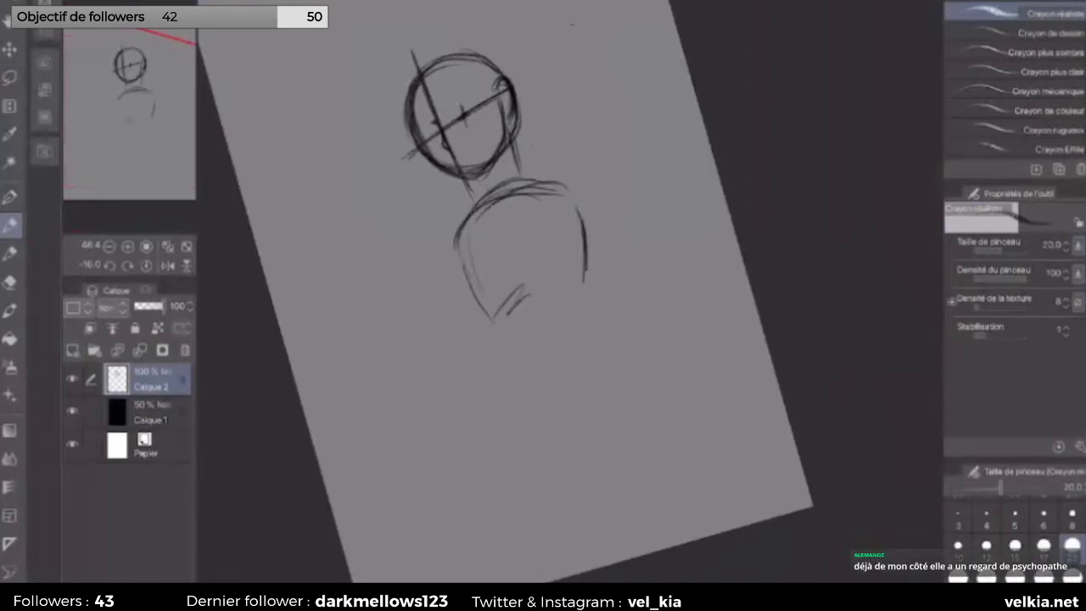
drag(483, 314, 456, 232)
Step: Connect head and torso with the neck lines and add a rounded shoulder joint on each side of the rib cage
mouse_move(511, 144)
mouse_down()
mouse_move(538, 183)
mouse_move(477, 204)
mouse_move(441, 251)
mouse_up()
drag(458, 214, 435, 247)
drag(547, 189, 529, 204)
mouse_move(551, 173)
mouse_down()
mouse_move(576, 167)
mouse_move(585, 203)
mouse_up()
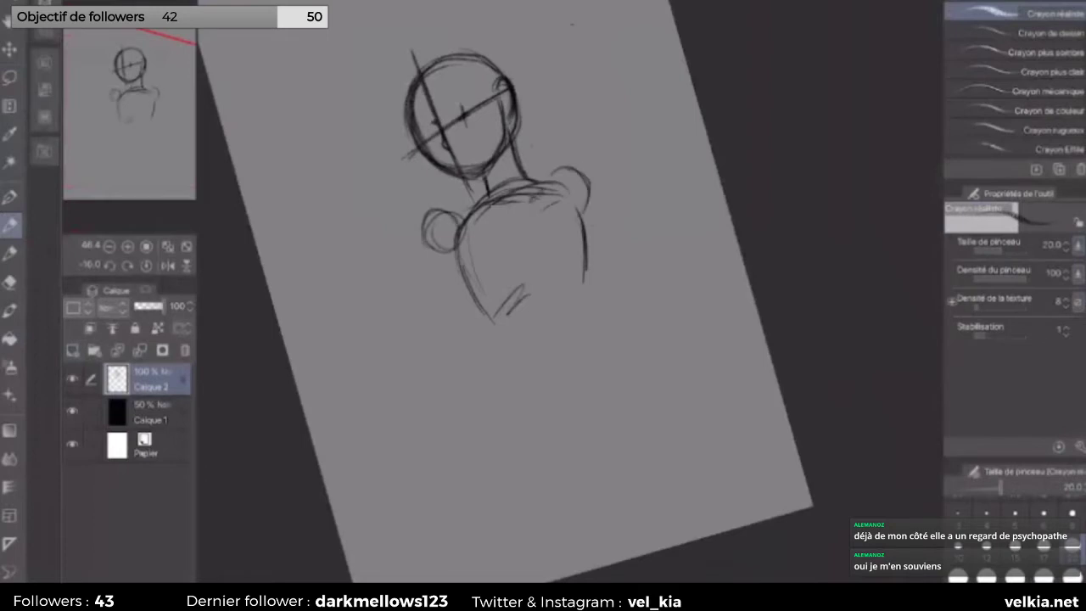
drag(509, 280, 501, 182)
drag(440, 155, 463, 200)
Step: Close the rib cage with an arched lower edge and darken both of its sides
mouse_move(562, 168)
mouse_down()
mouse_move(565, 203)
mouse_move(461, 213)
mouse_up()
drag(348, 300, 358, 385)
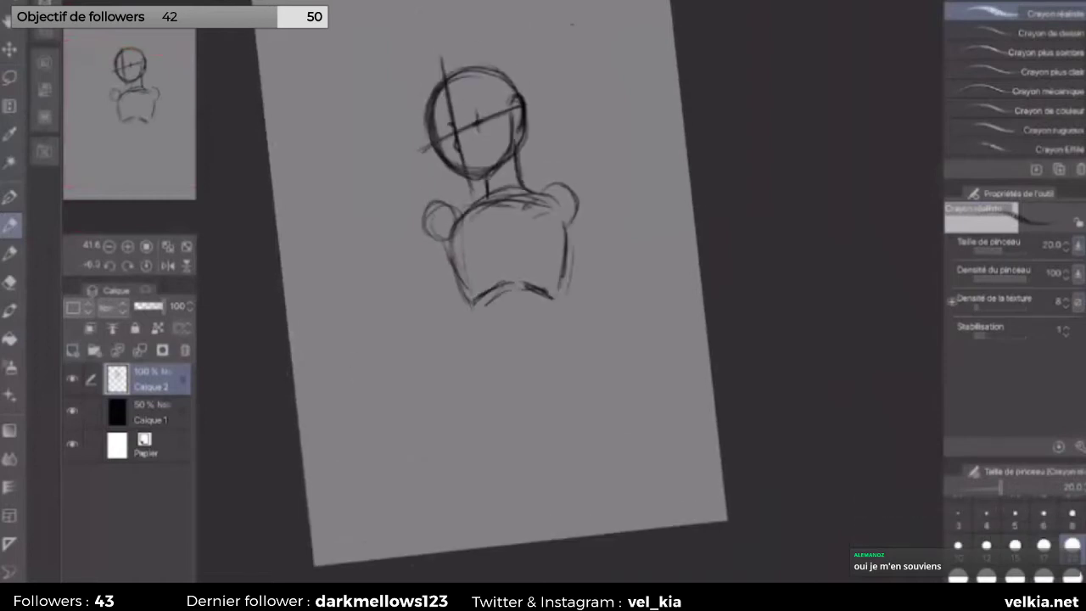
drag(516, 294, 484, 317)
drag(445, 246, 458, 286)
drag(458, 287, 501, 317)
drag(453, 267, 475, 312)
drag(521, 297, 559, 303)
mouse_move(568, 241)
mouse_down()
mouse_move(560, 302)
mouse_move(518, 227)
mouse_move(573, 234)
mouse_move(576, 270)
mouse_up()
mouse_move(575, 223)
mouse_down()
mouse_move(561, 309)
mouse_move(466, 314)
mouse_up()
drag(443, 244, 473, 319)
drag(576, 223, 565, 304)
Step: Draw the narrow centre mark on the chest and rough in the waist lines below the rib cage
drag(492, 339, 504, 267)
drag(581, 246, 575, 317)
key(ctrl+z)
drag(577, 234, 574, 269)
drag(587, 197, 574, 278)
drag(582, 231, 567, 306)
drag(492, 245, 488, 275)
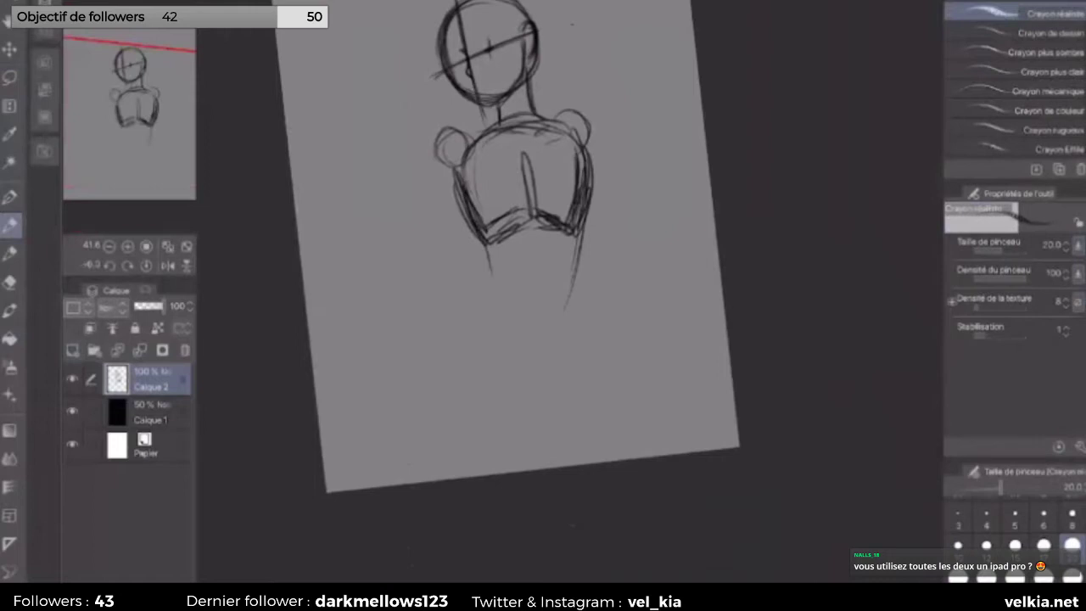
drag(576, 297, 585, 323)
Step: Sketch the upper arm on the left side of the figure, slanting outward from the shoulder circle
scroll(512, 264, up, 2)
drag(461, 187, 404, 265)
mouse_move(460, 187)
mouse_down()
mouse_move(403, 268)
mouse_move(409, 254)
mouse_up()
mouse_move(452, 161)
mouse_down()
mouse_move(485, 156)
mouse_move(431, 193)
mouse_move(394, 265)
mouse_up()
mouse_move(455, 232)
mouse_down()
mouse_move(407, 300)
mouse_move(472, 336)
mouse_up()
Step: Sketch the bent elbow and forearm of that arm, ending in a round hand resting on the hip
drag(433, 299, 454, 319)
drag(402, 316, 470, 357)
drag(428, 331, 459, 348)
drag(400, 317, 457, 349)
drag(397, 280, 387, 307)
drag(387, 307, 428, 331)
drag(404, 263, 392, 281)
drag(414, 278, 448, 310)
mouse_move(441, 309)
mouse_down()
mouse_move(460, 326)
mouse_move(500, 331)
mouse_move(468, 367)
mouse_up()
Step: Sketch the other arm hanging down and slightly outward from the right shoulder joint, with the start of its forearm
drag(601, 170, 638, 280)
drag(603, 215, 636, 283)
drag(599, 164, 621, 213)
mouse_move(614, 207)
mouse_down()
mouse_move(639, 296)
mouse_move(667, 324)
mouse_up()
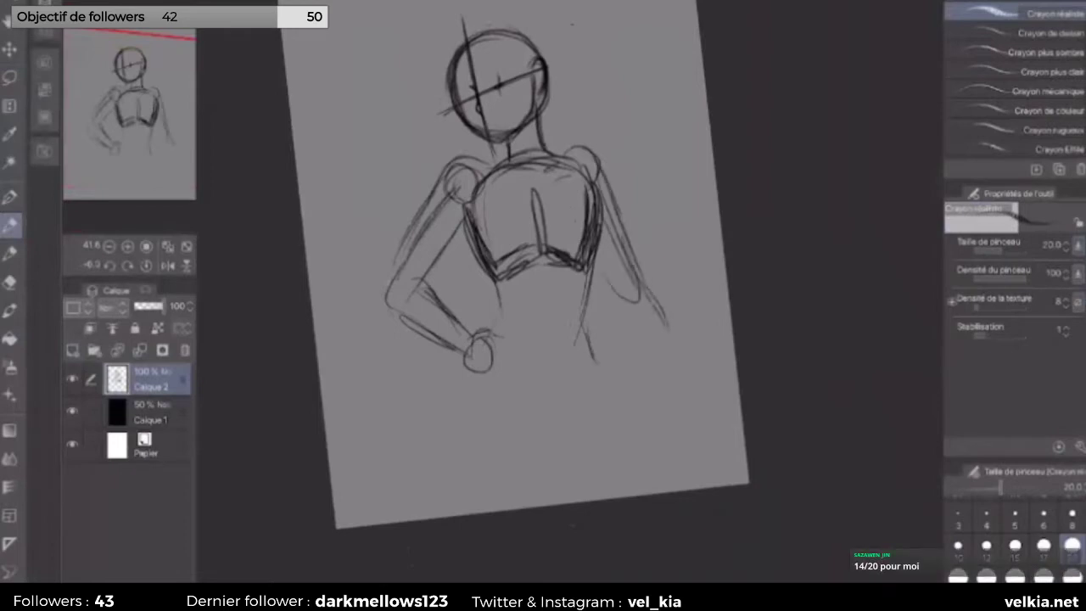
Step: Darken the waist and hip lines and add two ovals on the lower chest
scroll(484, 254, up, 2)
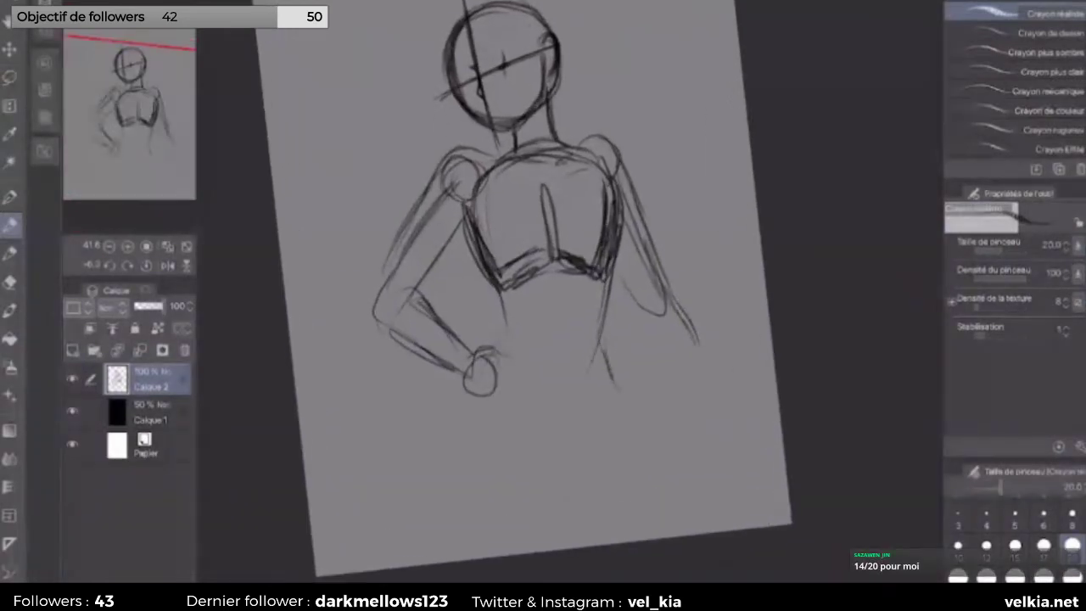
drag(501, 273, 490, 342)
drag(504, 298, 494, 351)
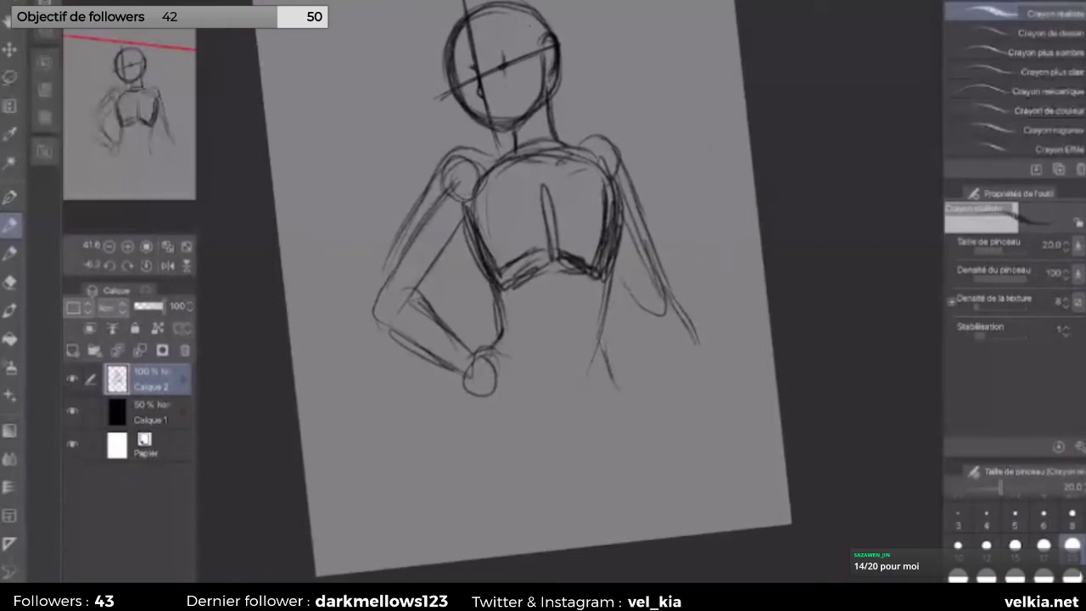
mouse_move(608, 171)
mouse_down()
mouse_move(621, 233)
mouse_move(575, 257)
mouse_move(566, 210)
mouse_move(495, 248)
mouse_move(523, 251)
mouse_move(509, 273)
mouse_up()
drag(509, 225, 490, 244)
drag(563, 239, 577, 213)
drag(605, 355, 616, 381)
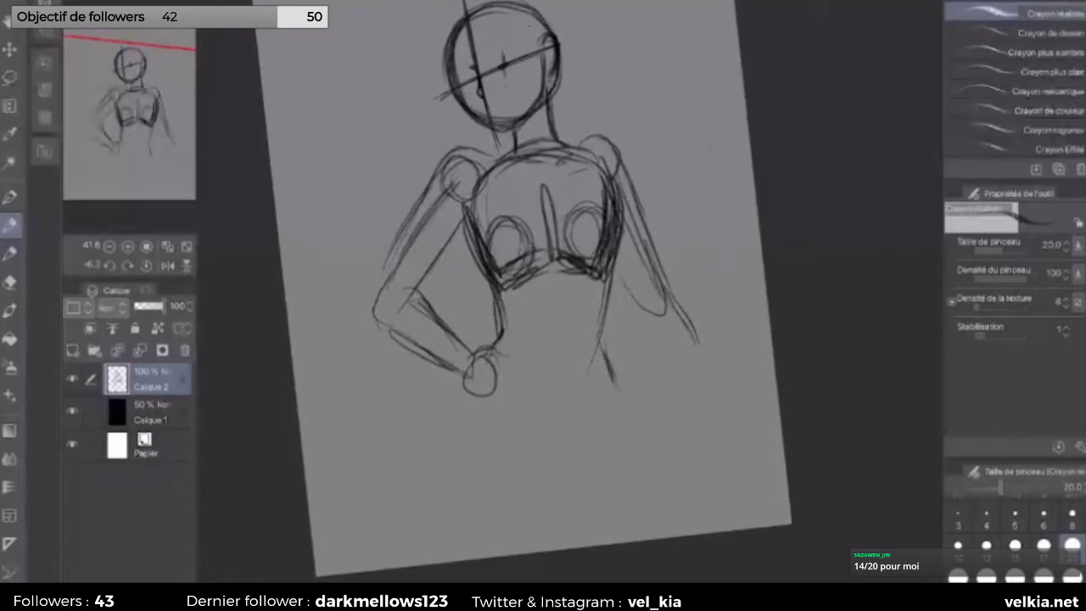
Step: Lower the opacity of Calque 2 to 27% and add a new layer above it
drag(163, 306, 140, 305)
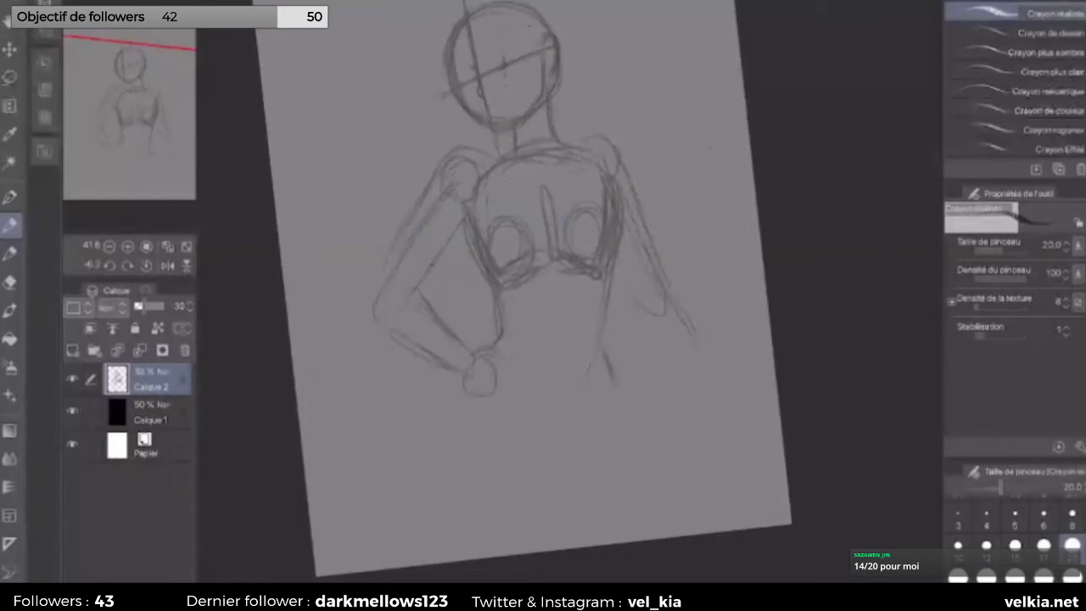
drag(140, 306, 138, 306)
key(ctrl+shift+n)
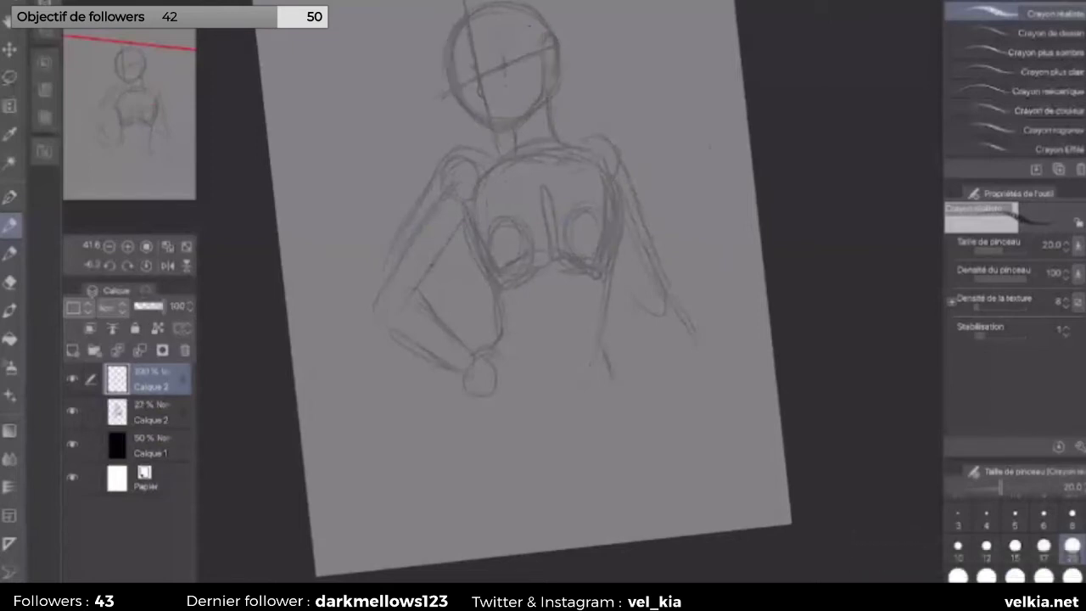
Step: Draw the nose profile and the open smiling mouth along the face centre line on the new layer
scroll(351, 245, up, 6)
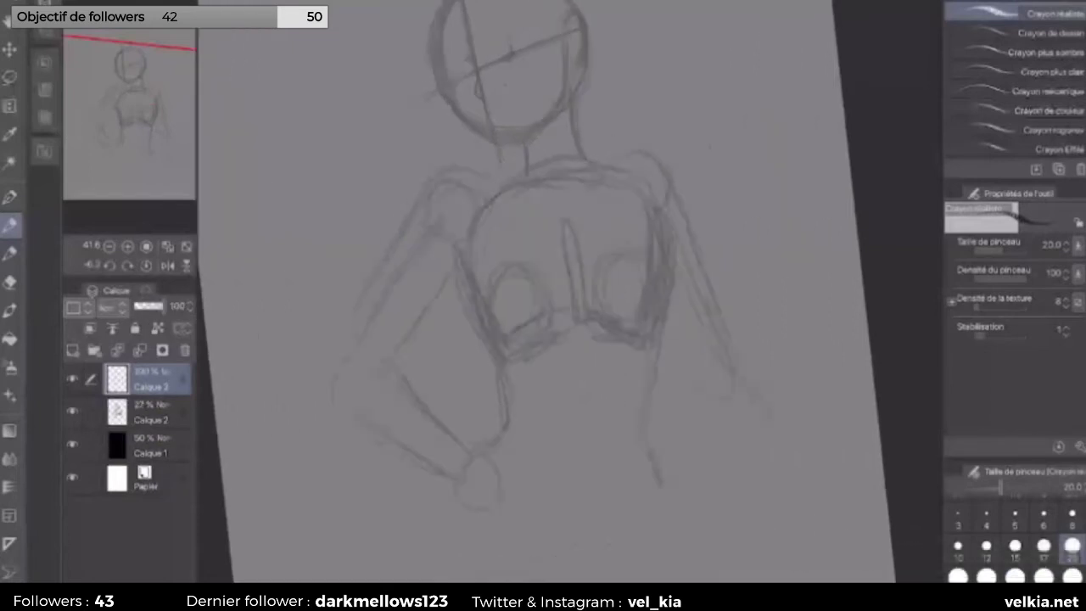
mouse_move(382, 142)
mouse_down()
mouse_move(400, 155)
mouse_move(397, 212)
mouse_move(413, 223)
mouse_move(444, 97)
mouse_move(400, 97)
mouse_move(376, 116)
mouse_move(364, 315)
mouse_move(348, 311)
mouse_up()
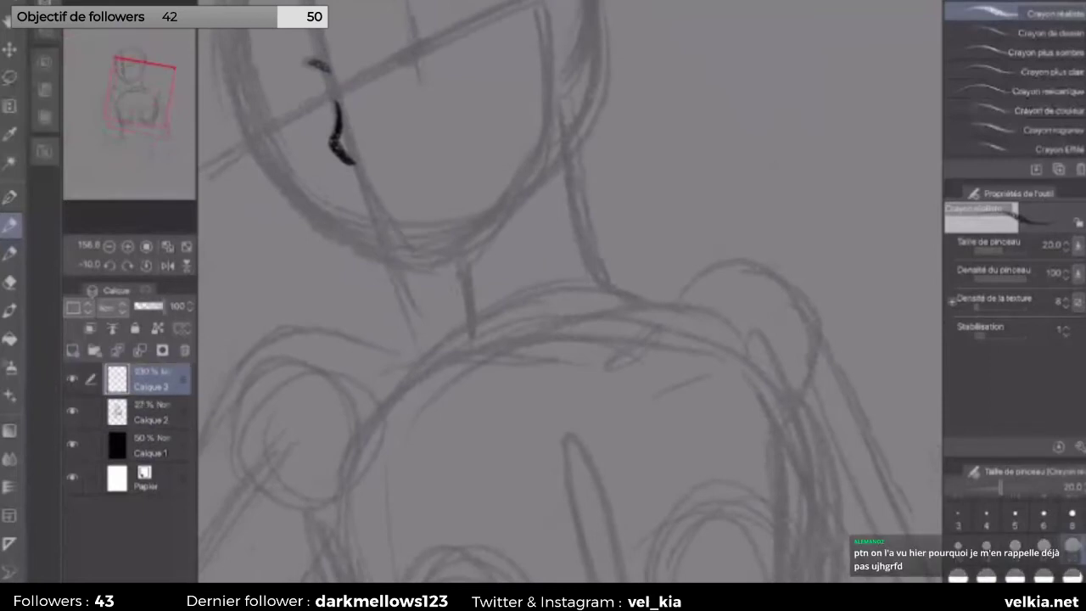
mouse_move(367, 193)
mouse_down()
mouse_move(384, 194)
mouse_move(414, 156)
mouse_move(428, 159)
mouse_up()
mouse_move(363, 192)
mouse_down()
mouse_move(363, 217)
mouse_move(404, 233)
mouse_move(438, 204)
mouse_move(401, 233)
mouse_move(439, 180)
mouse_move(424, 156)
mouse_move(387, 192)
mouse_move(411, 171)
mouse_move(456, 285)
mouse_up()
key(ctrl+z)
Step: Draw the thick upper lash line and outer edge of the near eye, plus the upper lash line of the far eye
mouse_move(443, 165)
mouse_down()
mouse_move(458, 123)
mouse_move(514, 90)
mouse_up()
mouse_move(456, 133)
mouse_down()
mouse_move(521, 88)
mouse_move(521, 107)
mouse_up()
drag(519, 146, 488, 199)
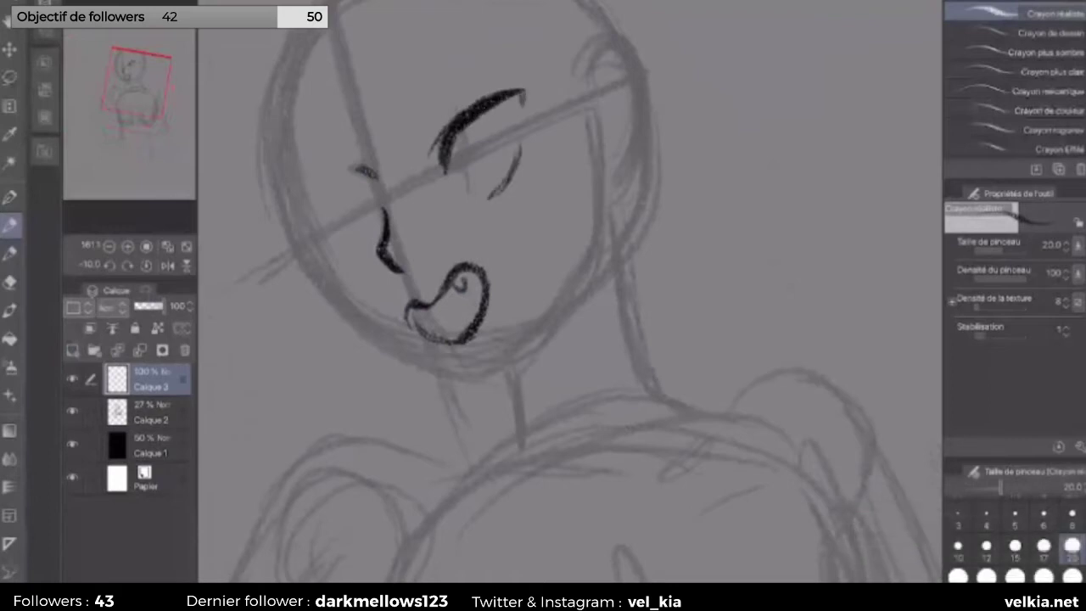
drag(441, 169, 450, 229)
mouse_move(343, 241)
mouse_down()
mouse_move(371, 260)
mouse_move(328, 241)
mouse_move(305, 256)
mouse_move(343, 247)
mouse_move(302, 263)
mouse_up()
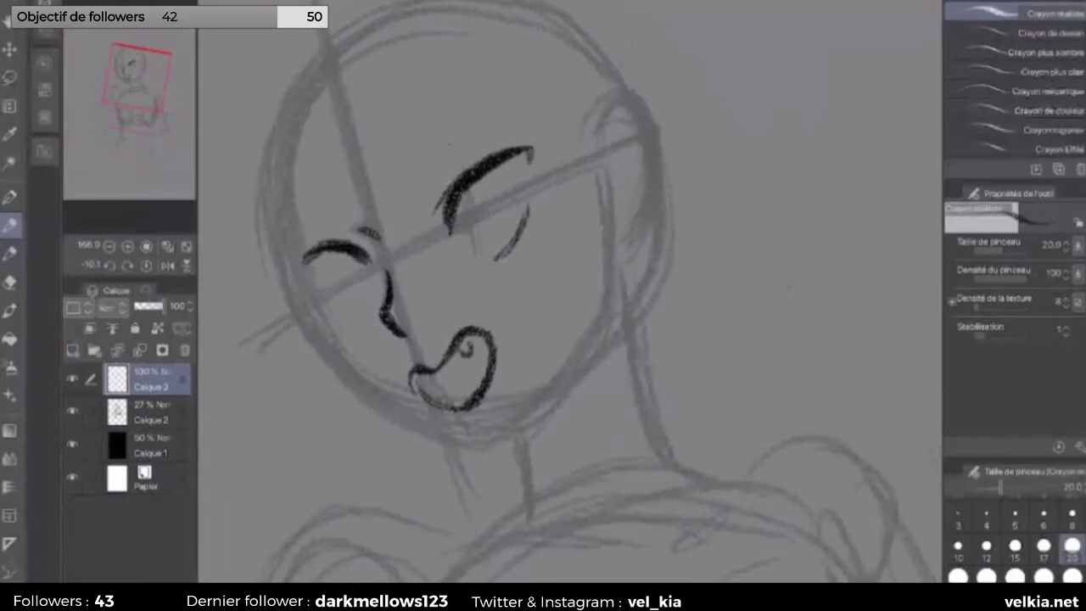
Step: Add the inner mouth line, the oval irises in both eyes and the far eye's lower lid and outer lash
mouse_move(348, 309)
mouse_down()
mouse_move(370, 318)
mouse_move(417, 380)
mouse_move(446, 339)
mouse_up()
mouse_move(486, 178)
mouse_down()
mouse_move(521, 220)
mouse_move(509, 215)
mouse_move(526, 176)
mouse_up()
drag(515, 166, 490, 173)
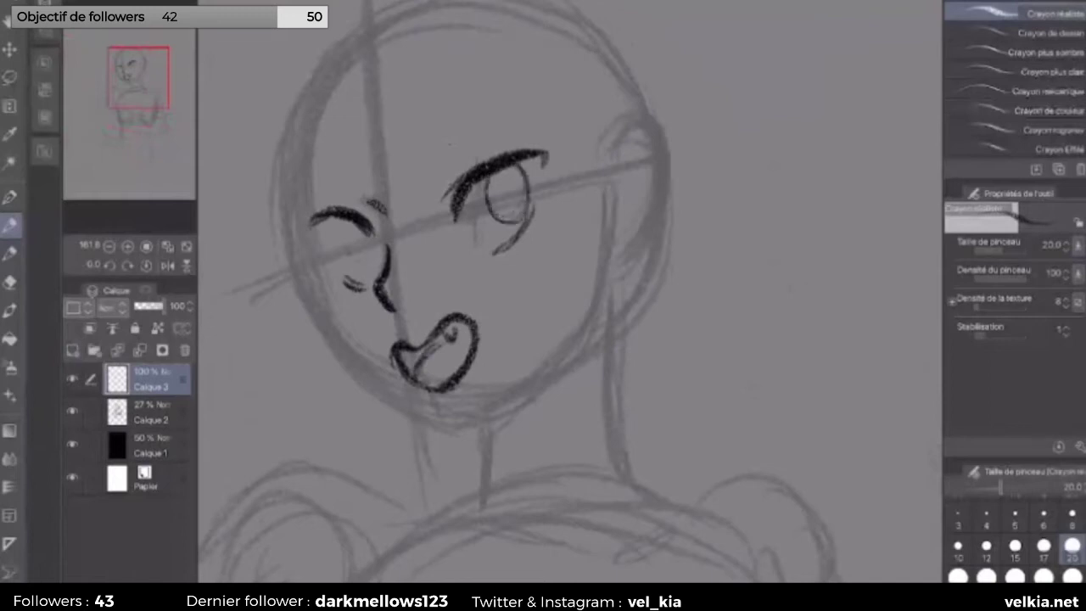
drag(365, 227, 368, 269)
mouse_move(350, 231)
mouse_down()
mouse_move(345, 220)
mouse_move(371, 269)
mouse_move(348, 241)
mouse_move(293, 218)
mouse_up()
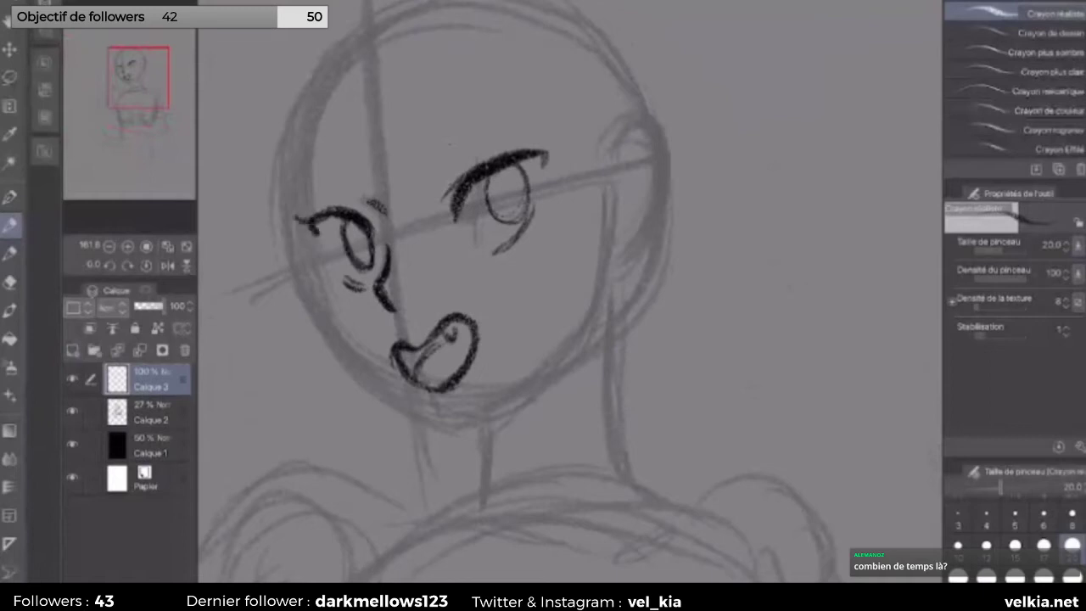
Step: Detail both eyes with extra lashes and dark pupils
mouse_move(540, 152)
mouse_down()
mouse_move(558, 144)
mouse_move(534, 137)
mouse_up()
drag(325, 208, 316, 213)
drag(468, 166, 444, 189)
drag(366, 203, 346, 210)
mouse_move(509, 297)
mouse_down()
mouse_move(475, 280)
mouse_move(509, 263)
mouse_up()
drag(536, 110, 533, 112)
mouse_move(378, 153)
mouse_down()
mouse_move(377, 169)
mouse_move(369, 149)
mouse_up()
mouse_move(526, 131)
mouse_down()
mouse_move(515, 141)
mouse_move(525, 141)
mouse_up()
drag(509, 255, 476, 272)
Step: Draw a short eyebrow above the far eye and a longer arched one above the near eye
key(e)
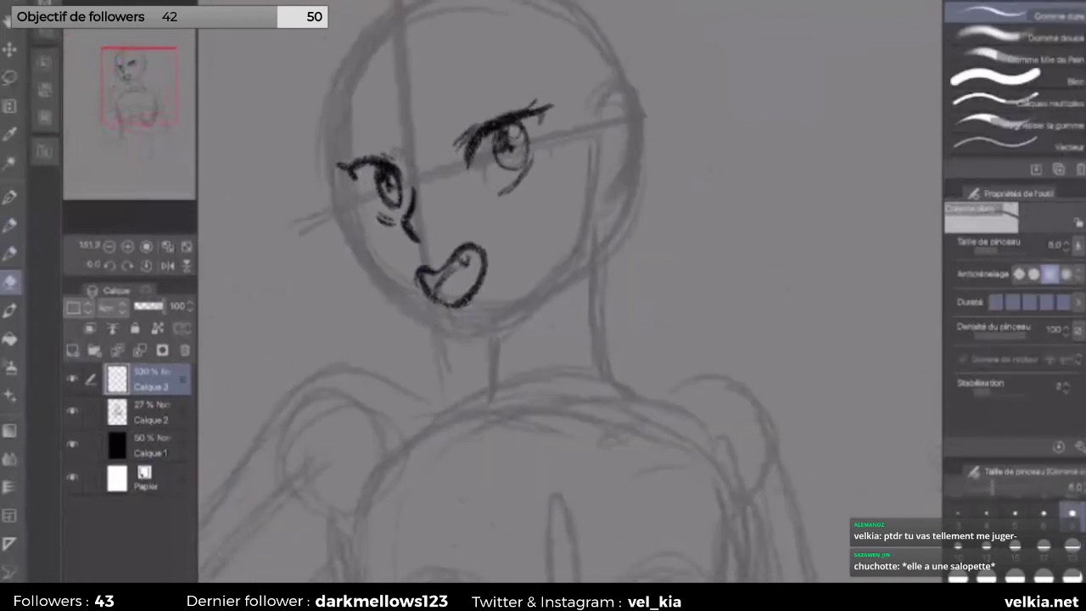
key(p)
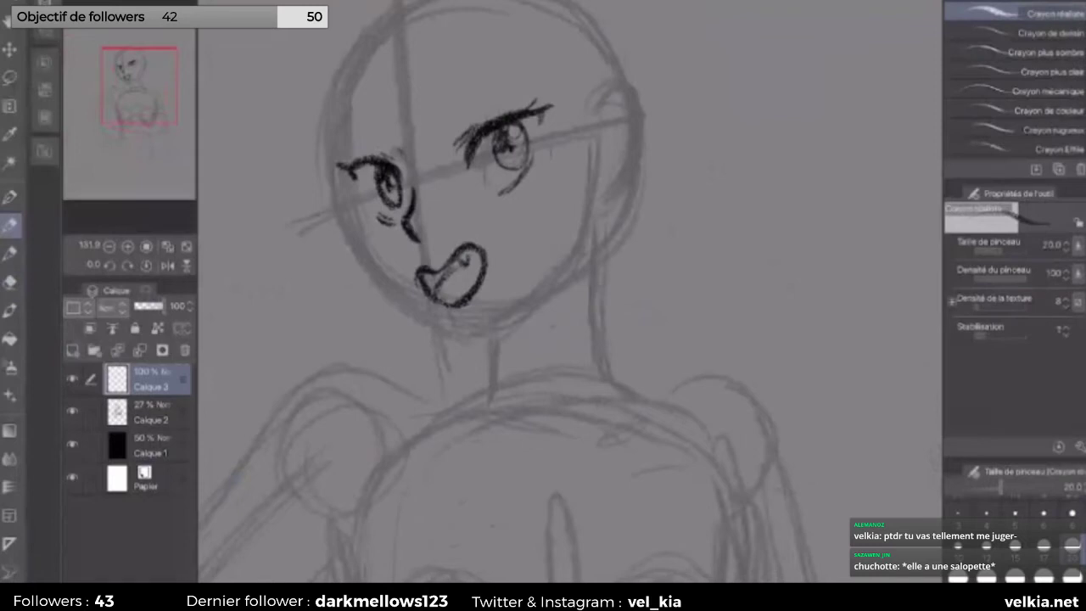
mouse_move(336, 340)
mouse_down()
mouse_move(379, 364)
mouse_move(423, 336)
mouse_move(428, 363)
mouse_up()
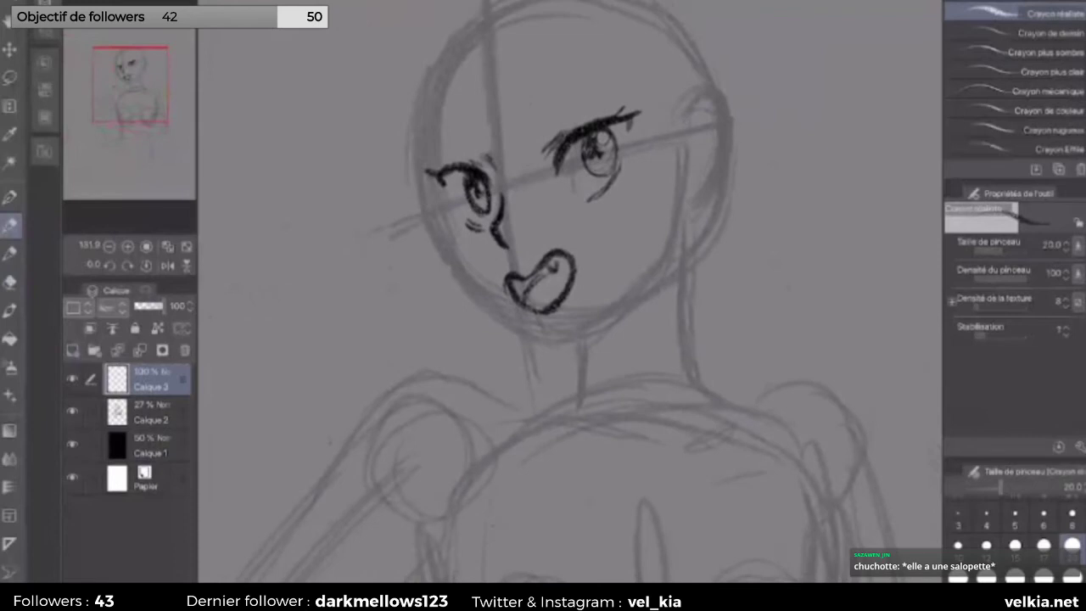
drag(442, 142, 469, 148)
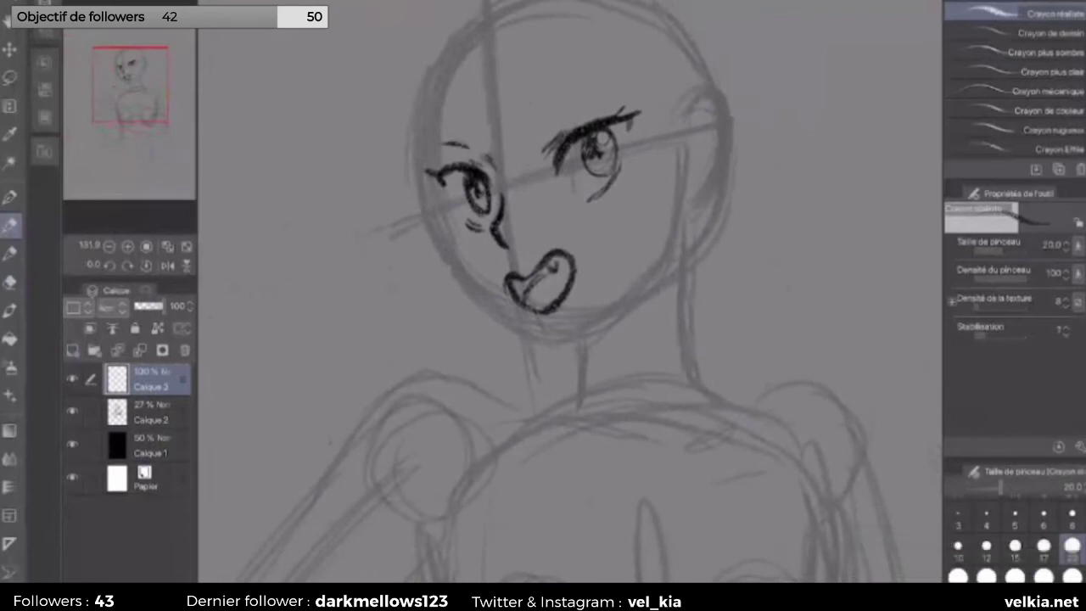
drag(526, 138, 604, 98)
scroll(543, 288, down, 2)
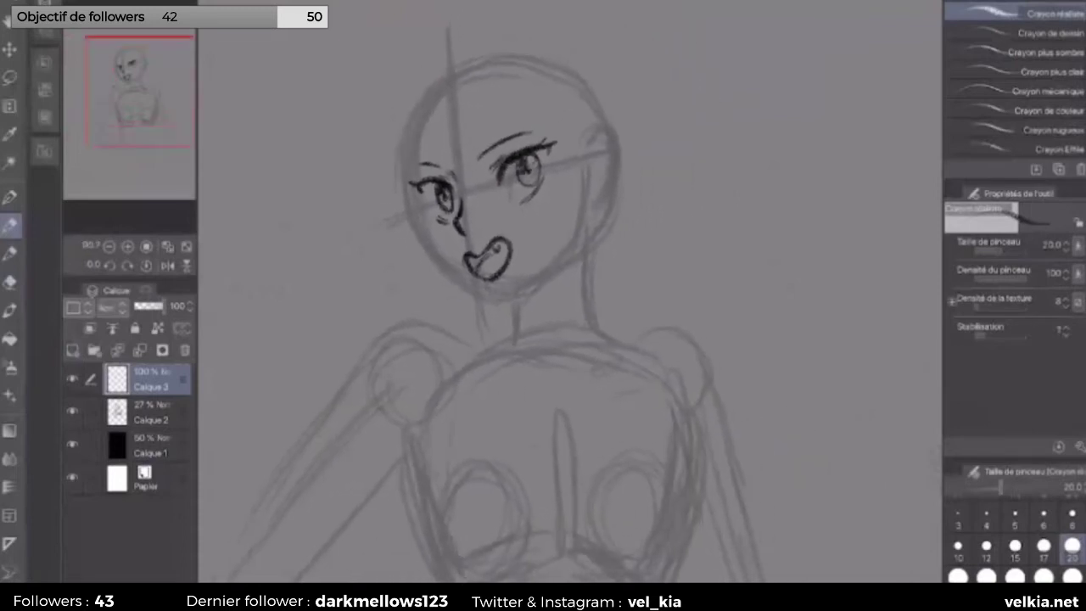
Step: Outline the far side of the face from the forehead past the cheek to the chin, redrawing unsatisfactory strokes
scroll(543, 289, up, 2)
mouse_move(403, 97)
mouse_down()
mouse_move(395, 207)
mouse_move(449, 291)
mouse_up()
key(ctrl+z)
drag(405, 209, 428, 269)
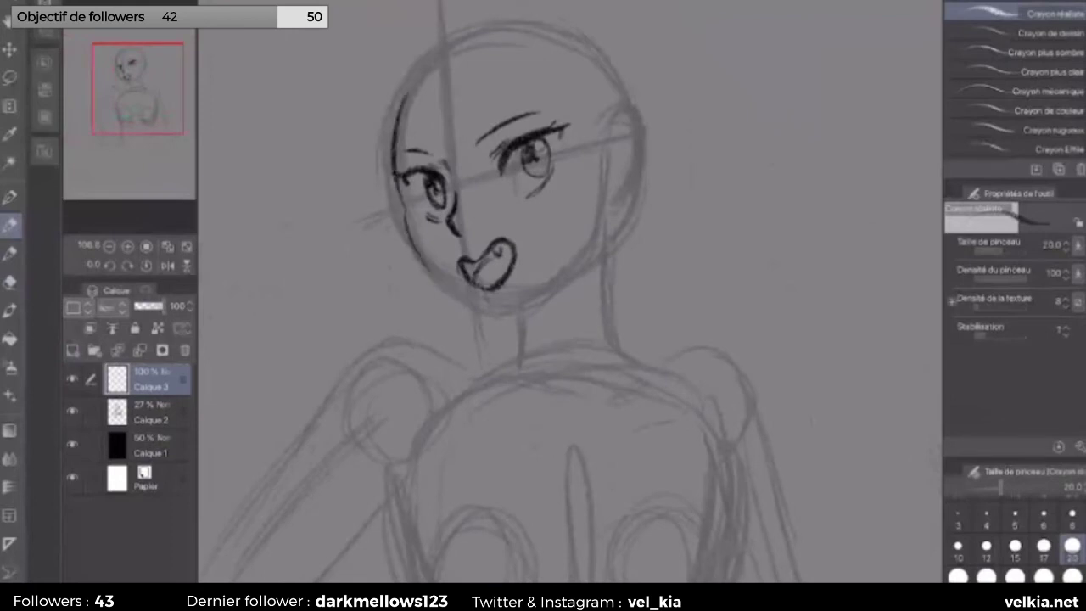
key(ctrl+z)
mouse_move(408, 219)
mouse_down()
mouse_move(425, 263)
mouse_move(474, 312)
mouse_up()
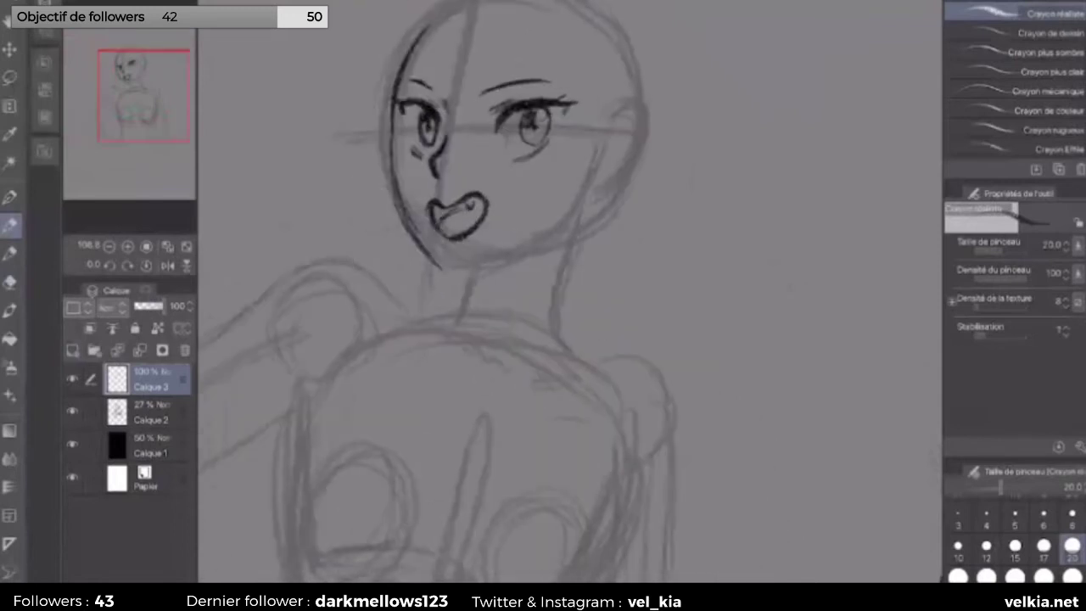
mouse_move(439, 270)
mouse_down()
mouse_move(460, 277)
mouse_move(421, 246)
mouse_move(391, 168)
mouse_up()
key(ctrl+z)
drag(399, 223, 389, 116)
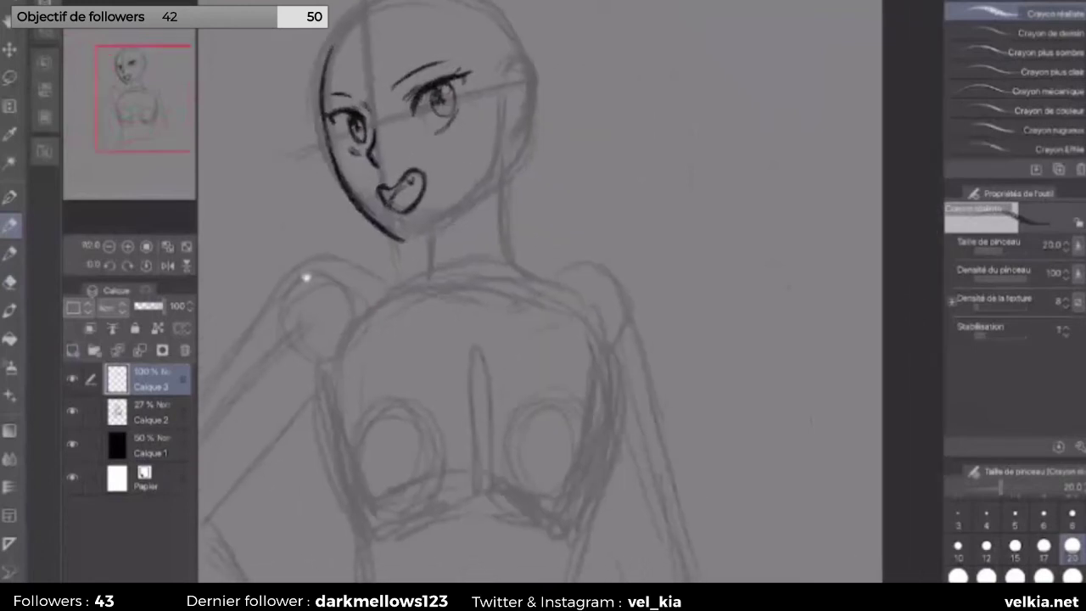
Step: Complete the chin and near jawline and draw the front and back lines of the neck
mouse_move(413, 240)
mouse_down()
mouse_move(475, 200)
mouse_move(497, 141)
mouse_move(490, 181)
mouse_move(422, 243)
mouse_up()
drag(497, 168, 499, 246)
mouse_move(427, 239)
mouse_down()
mouse_move(430, 278)
mouse_move(427, 268)
mouse_up()
Step: Sketch the hair parting on the forehead with a fringe sweeping over the near eye and a side lock by the ear
drag(279, 194, 325, 300)
drag(410, 136, 407, 165)
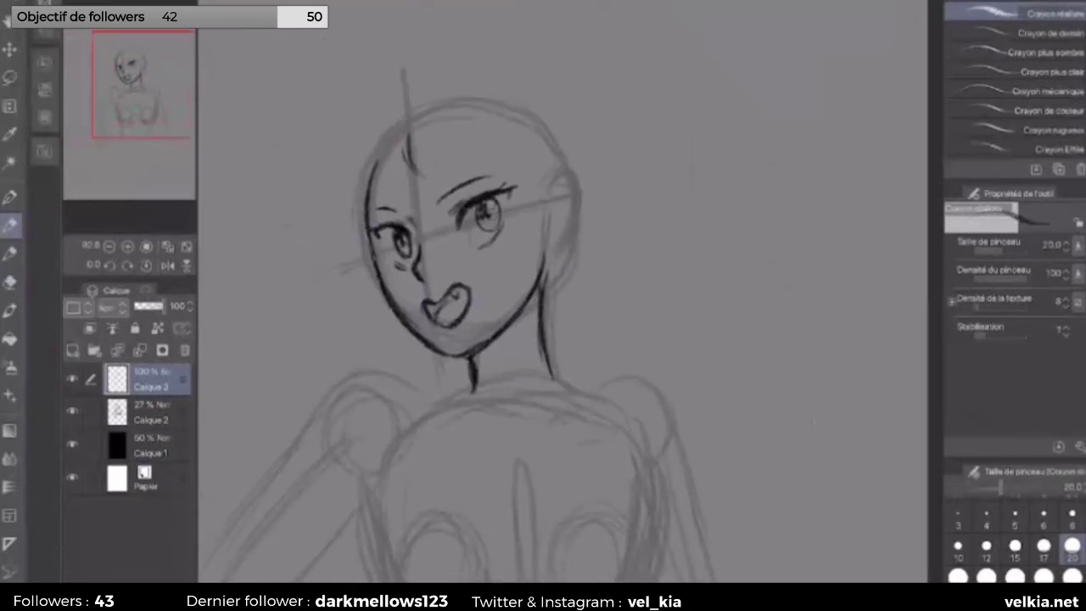
drag(405, 123, 408, 159)
drag(412, 163, 439, 185)
drag(403, 118, 448, 184)
drag(465, 121, 529, 207)
mouse_move(523, 129)
mouse_down()
mouse_move(540, 154)
mouse_move(555, 240)
mouse_up()
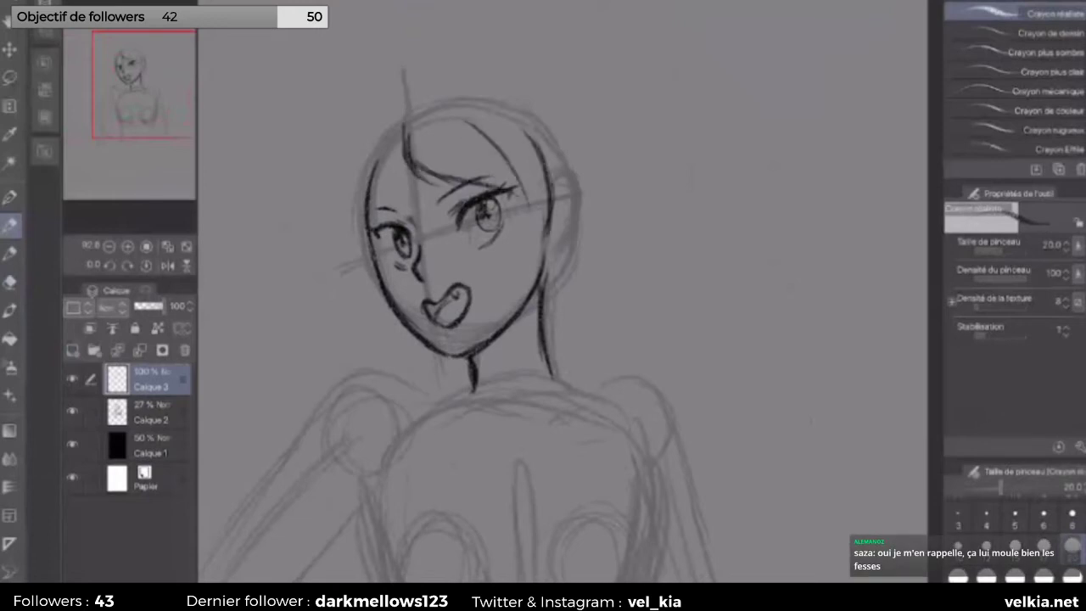
Step: Thicken the swept fringe and side lock and add a pointed strand on the far side of the parting
drag(405, 129, 409, 158)
mouse_move(413, 165)
mouse_down()
mouse_move(457, 188)
mouse_move(541, 200)
mouse_up()
drag(480, 159, 534, 210)
drag(543, 168, 516, 261)
drag(544, 158, 548, 253)
mouse_move(403, 148)
mouse_down()
mouse_move(424, 205)
mouse_move(406, 195)
mouse_up()
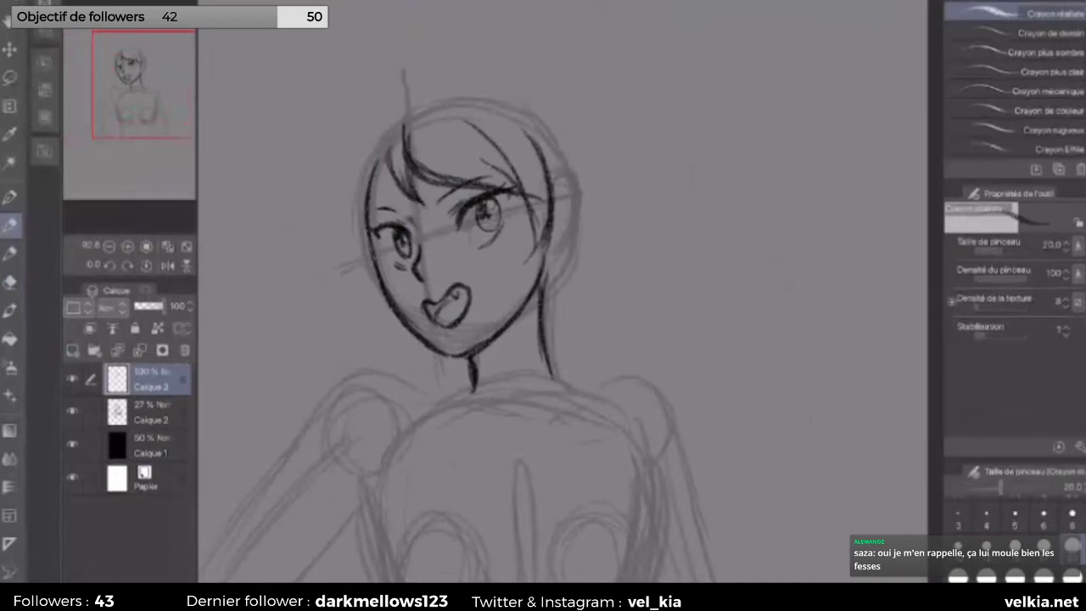
Step: Sketch the outer hair contour on the far side from the parting, curving around the cheek to a pointed tip
drag(387, 129, 346, 183)
mouse_move(401, 124)
mouse_down()
mouse_move(368, 143)
mouse_move(331, 240)
mouse_up()
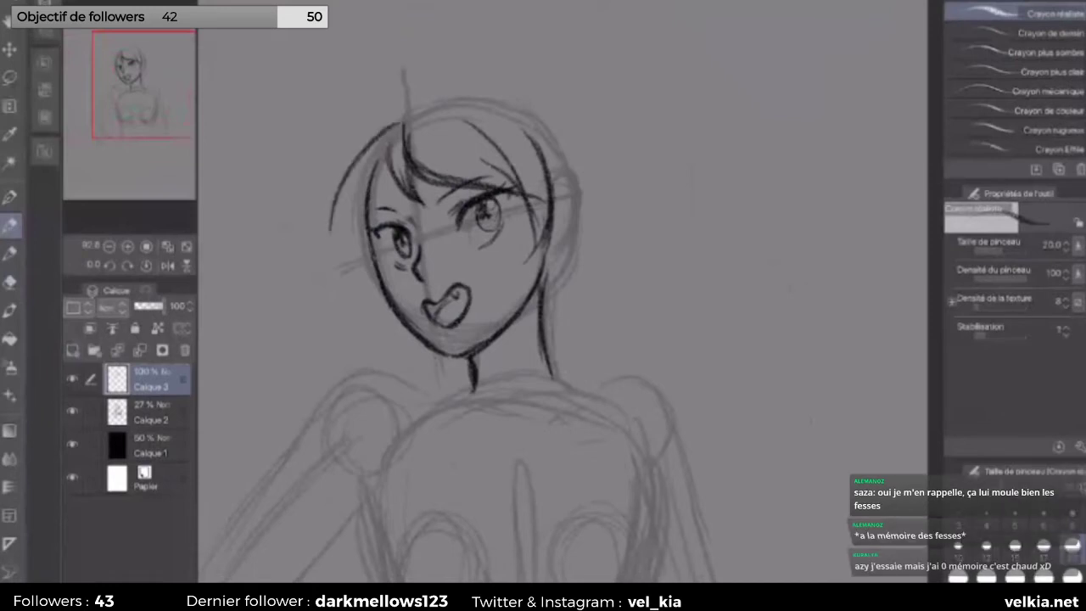
mouse_move(397, 192)
mouse_down()
mouse_move(360, 257)
mouse_move(357, 303)
mouse_up()
mouse_move(364, 212)
mouse_down()
mouse_move(335, 312)
mouse_move(337, 182)
mouse_up()
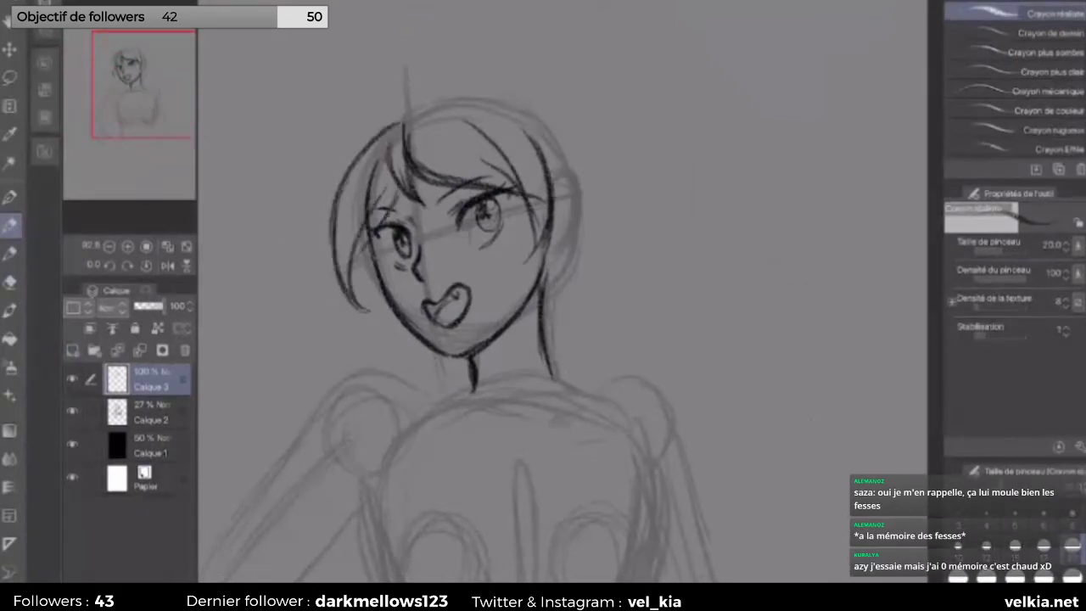
Step: Lengthen the side lock in front of the ear and reinforce the pointed strand beside the far cheek
drag(527, 209, 512, 282)
mouse_move(548, 182)
mouse_down()
mouse_move(509, 282)
mouse_move(516, 270)
mouse_up()
drag(541, 253, 528, 267)
mouse_move(370, 236)
mouse_down()
mouse_move(361, 260)
mouse_move(373, 321)
mouse_up()
Step: Draw the ear with its inner fold and darken the far jawline
mouse_move(565, 186)
mouse_down()
mouse_move(552, 197)
mouse_move(552, 261)
mouse_move(555, 198)
mouse_move(567, 243)
mouse_move(553, 257)
mouse_move(571, 194)
mouse_move(554, 226)
mouse_up()
drag(567, 201, 555, 224)
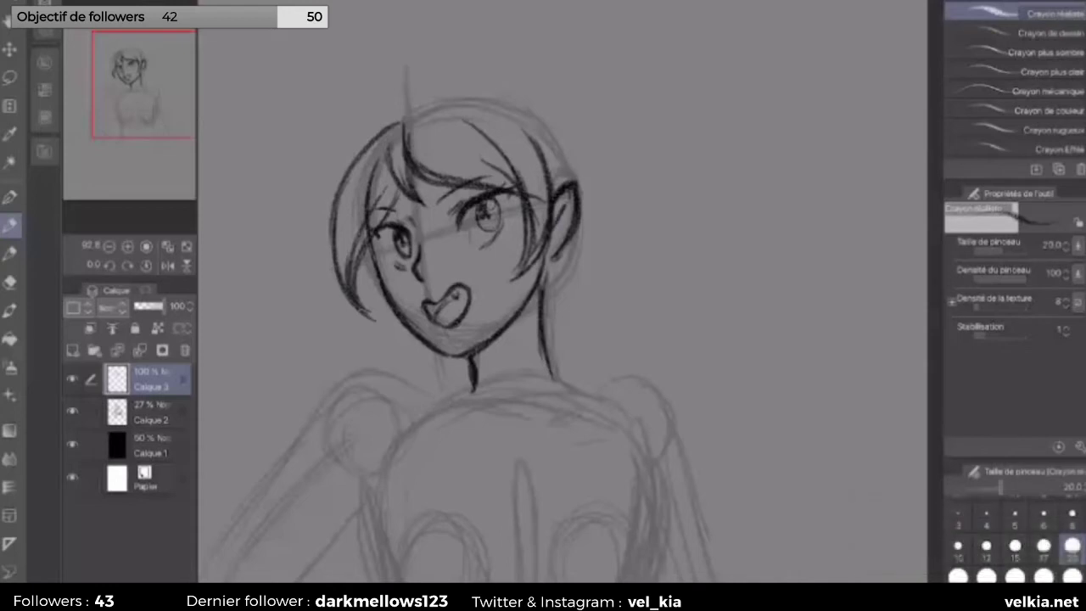
drag(561, 184, 552, 194)
drag(565, 237, 550, 258)
mouse_move(378, 256)
mouse_down()
mouse_move(431, 340)
mouse_move(459, 358)
mouse_up()
drag(508, 230, 505, 240)
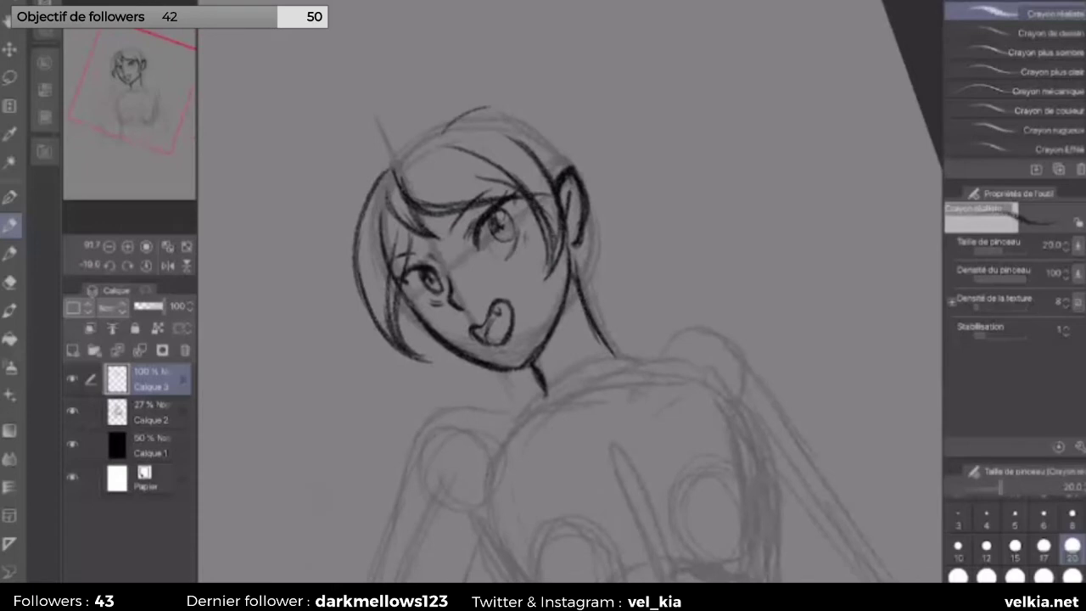
Step: Sketch a high ponytail arching up from the crown and sweeping down behind the neck to a flared tip
drag(563, 228, 530, 262)
mouse_move(556, 124)
mouse_down()
mouse_move(549, 175)
mouse_move(560, 183)
mouse_move(606, 61)
mouse_up()
mouse_move(538, 202)
mouse_down()
mouse_move(594, 72)
mouse_move(623, 74)
mouse_up()
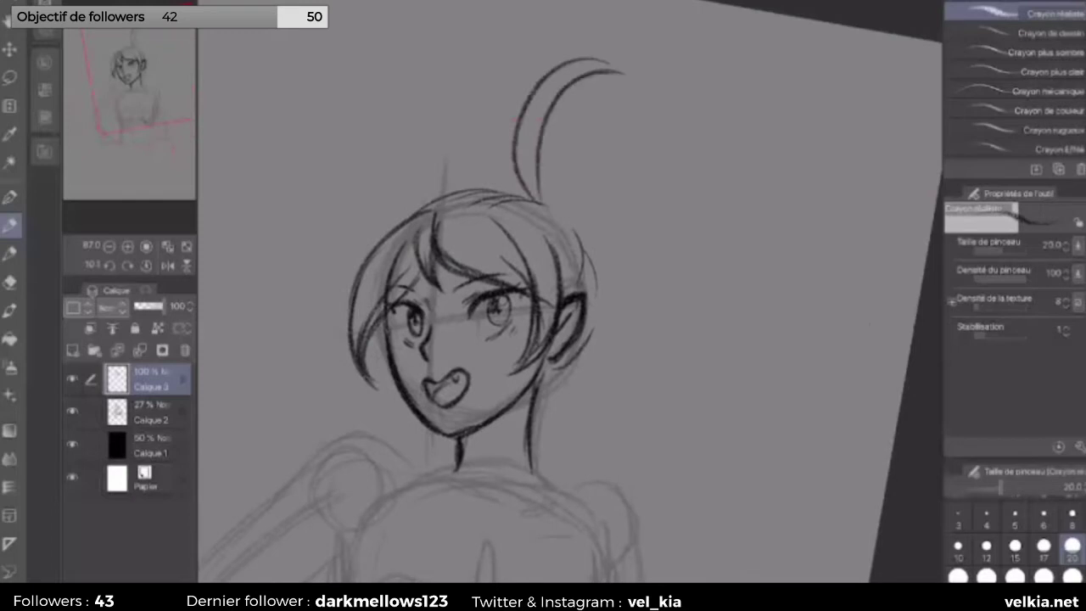
mouse_move(492, 146)
mouse_down()
mouse_move(585, 134)
mouse_move(637, 238)
mouse_move(633, 258)
mouse_up()
drag(531, 144, 626, 280)
mouse_move(616, 222)
mouse_down()
mouse_move(604, 377)
mouse_move(614, 391)
mouse_up()
drag(499, 300, 553, 395)
drag(560, 347, 627, 408)
Step: Add short lines at the base of the neck where it meets the shoulders on both sides
mouse_move(373, 475)
mouse_down()
mouse_move(327, 322)
mouse_move(322, 187)
mouse_up()
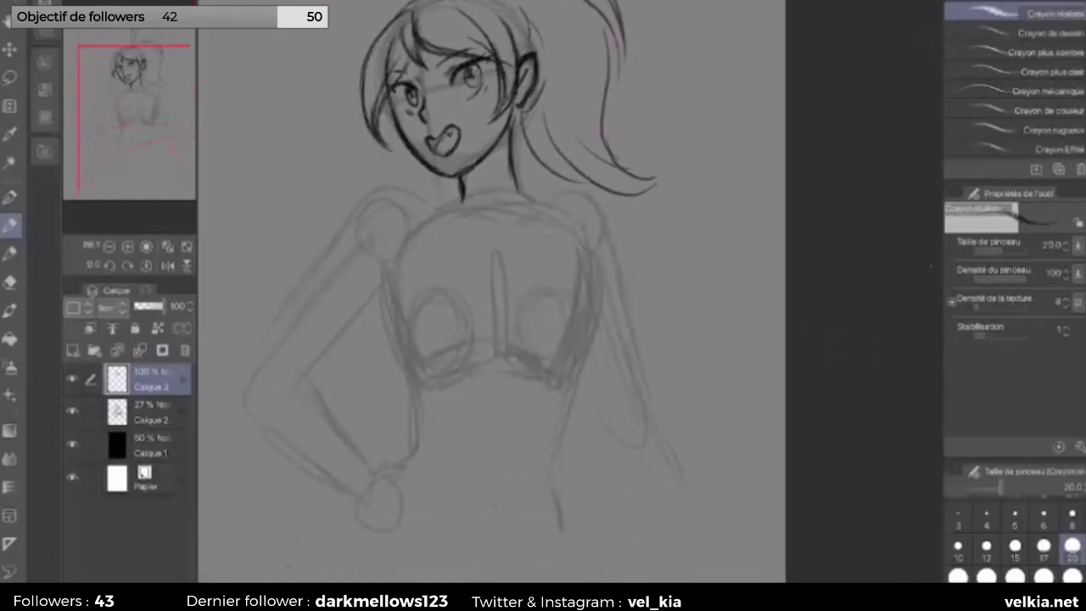
drag(492, 305, 526, 255)
drag(455, 144, 437, 158)
drag(534, 123, 516, 124)
drag(451, 147, 441, 156)
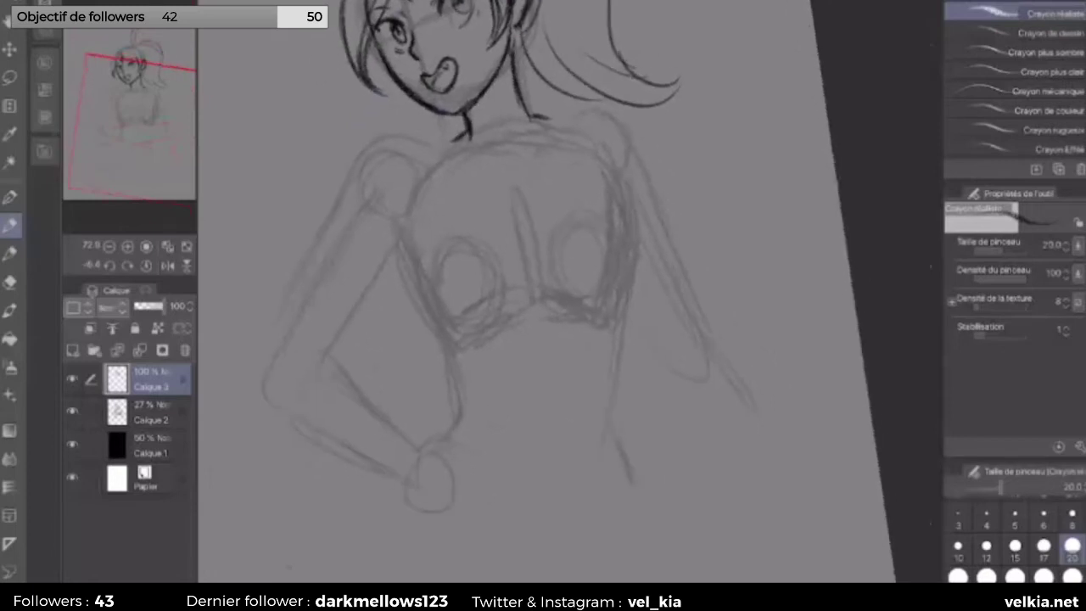
Step: Sketch two shoulder straps running down to the chest, each ending in a round button
drag(345, 412, 344, 344)
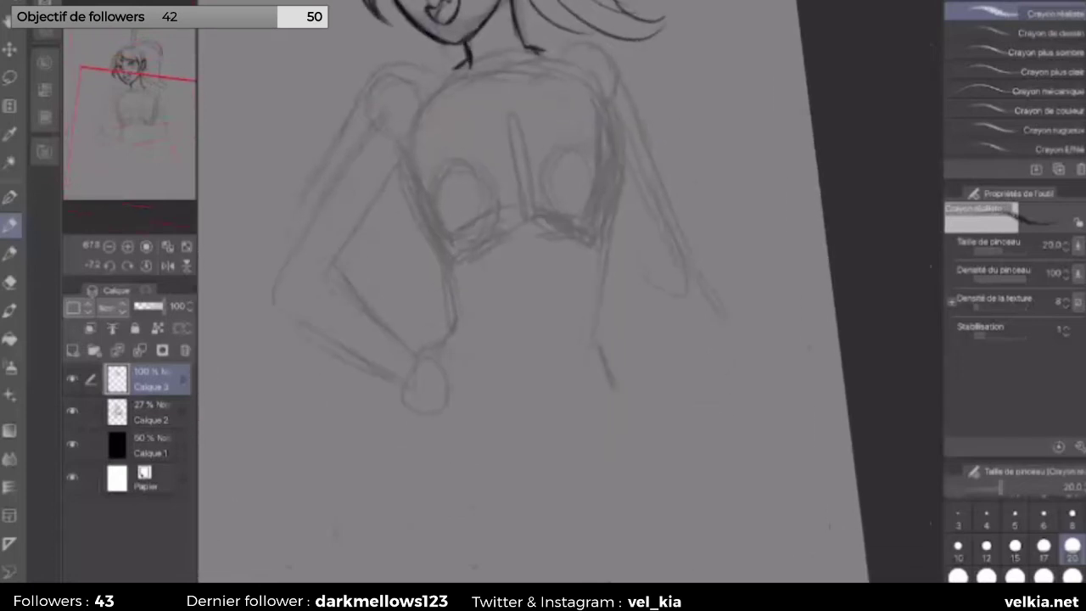
drag(435, 95, 429, 120)
mouse_move(455, 58)
mouse_down()
mouse_move(459, 120)
mouse_move(454, 61)
mouse_up()
mouse_move(439, 65)
mouse_down()
mouse_move(432, 109)
mouse_move(445, 139)
mouse_move(460, 145)
mouse_up()
mouse_move(543, 54)
mouse_down()
mouse_move(552, 97)
mouse_move(574, 104)
mouse_move(574, 44)
mouse_move(577, 119)
mouse_move(560, 126)
mouse_move(580, 129)
mouse_up()
mouse_move(449, 121)
mouse_down()
mouse_move(438, 146)
mouse_move(463, 127)
mouse_up()
mouse_move(555, 122)
mouse_down()
mouse_move(558, 136)
mouse_move(563, 105)
mouse_up()
Step: Outline the crop top's neckline and sides, and add small fold lines at the centre of the chest
mouse_move(465, 136)
mouse_down()
mouse_move(540, 124)
mouse_move(616, 163)
mouse_up()
mouse_move(596, 113)
mouse_down()
mouse_move(625, 172)
mouse_move(618, 240)
mouse_up()
drag(628, 176, 613, 250)
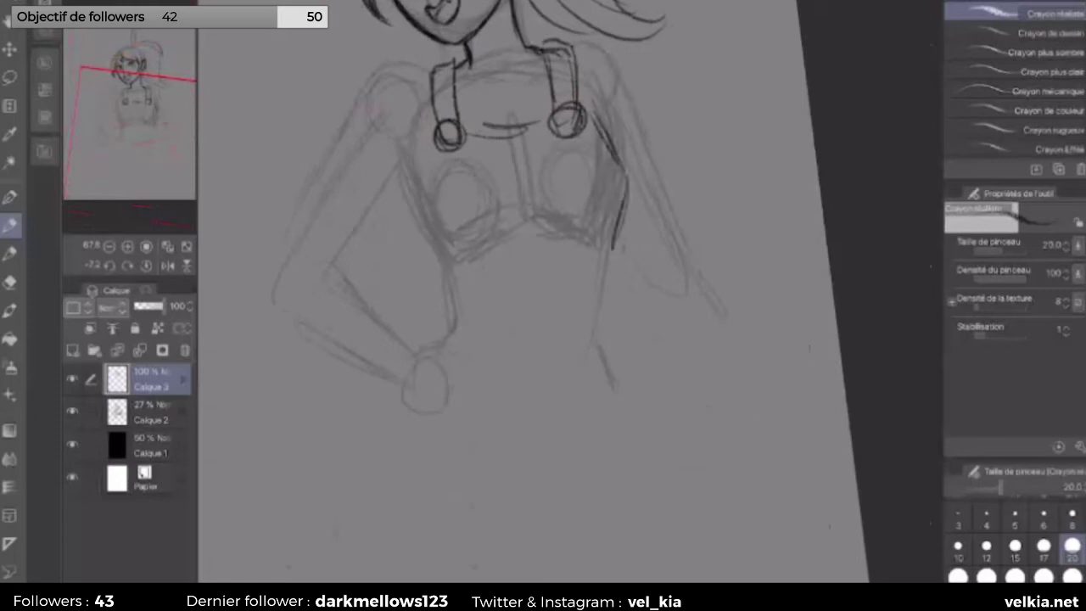
mouse_move(437, 149)
mouse_down()
mouse_move(429, 263)
mouse_move(572, 249)
mouse_up()
key(ctrl+z)
key(ctrl+z)
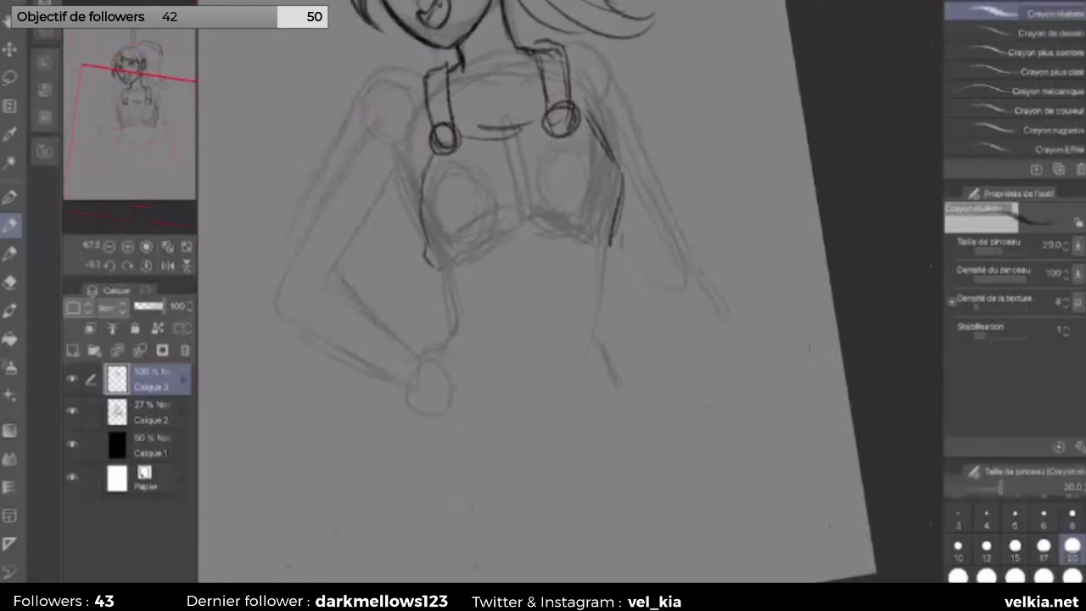
drag(463, 134, 549, 115)
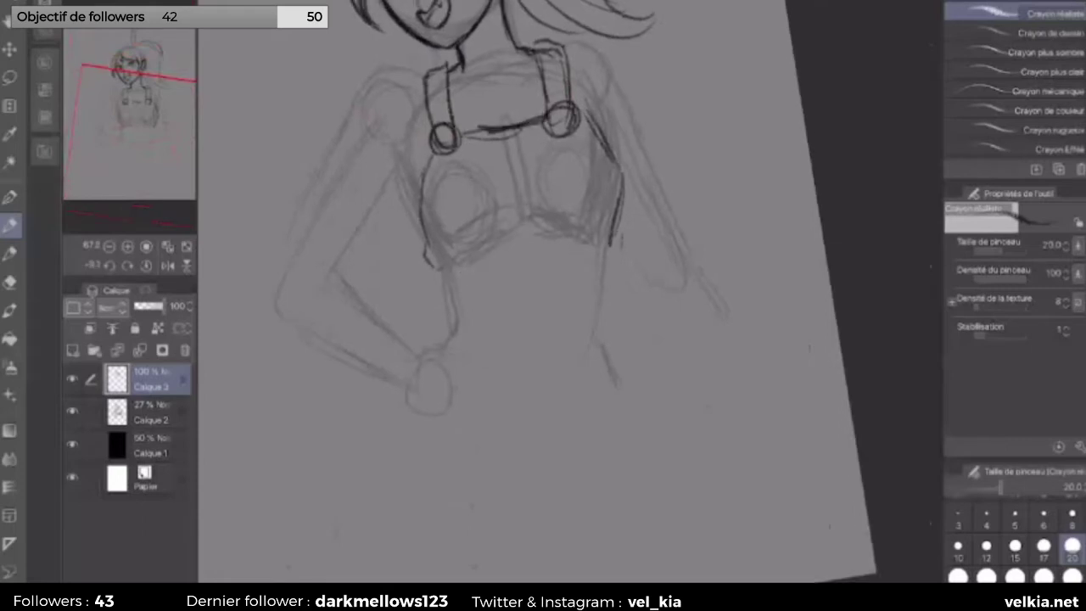
drag(530, 166, 524, 242)
drag(538, 205, 526, 246)
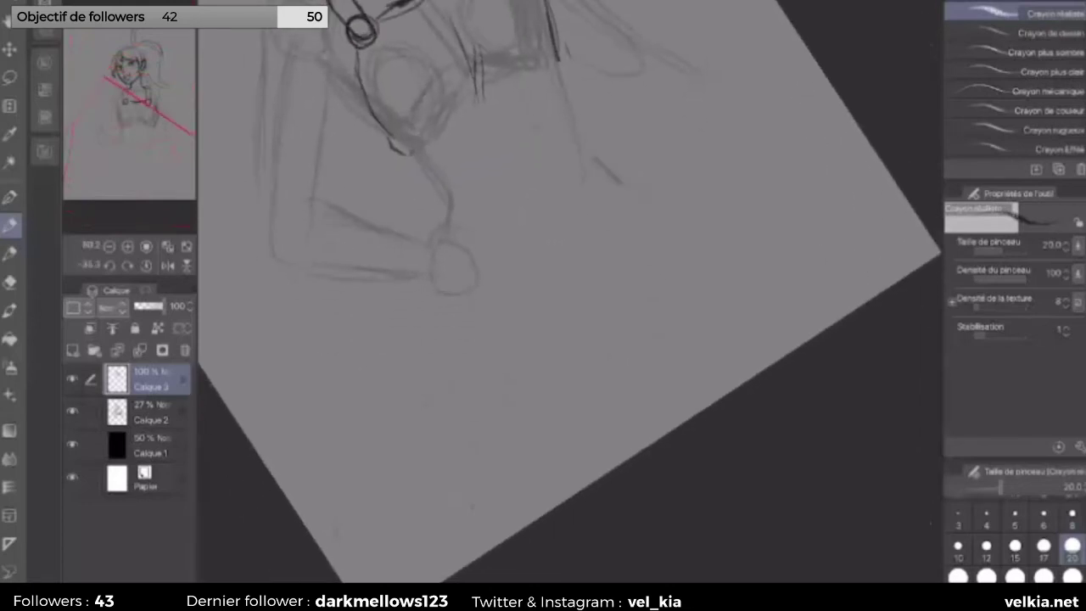
Step: Draw the hem band under the crop top and the waist contours on both sides
mouse_move(586, 104)
mouse_down()
mouse_move(436, 196)
mouse_move(582, 76)
mouse_move(560, 124)
mouse_move(448, 207)
mouse_move(419, 205)
mouse_up()
drag(577, 104, 583, 197)
drag(579, 109, 582, 192)
drag(586, 128, 584, 204)
drag(580, 100, 580, 195)
drag(433, 152, 434, 212)
mouse_move(582, 187)
mouse_down()
mouse_move(628, 243)
mouse_move(611, 222)
mouse_up()
Step: Draw the curved waistband line across the lower belly and darken the hip corner
drag(452, 244, 570, 200)
mouse_move(585, 151)
mouse_down()
mouse_move(574, 188)
mouse_move(481, 241)
mouse_up()
drag(556, 201, 458, 248)
drag(577, 177, 554, 202)
drag(591, 153, 601, 171)
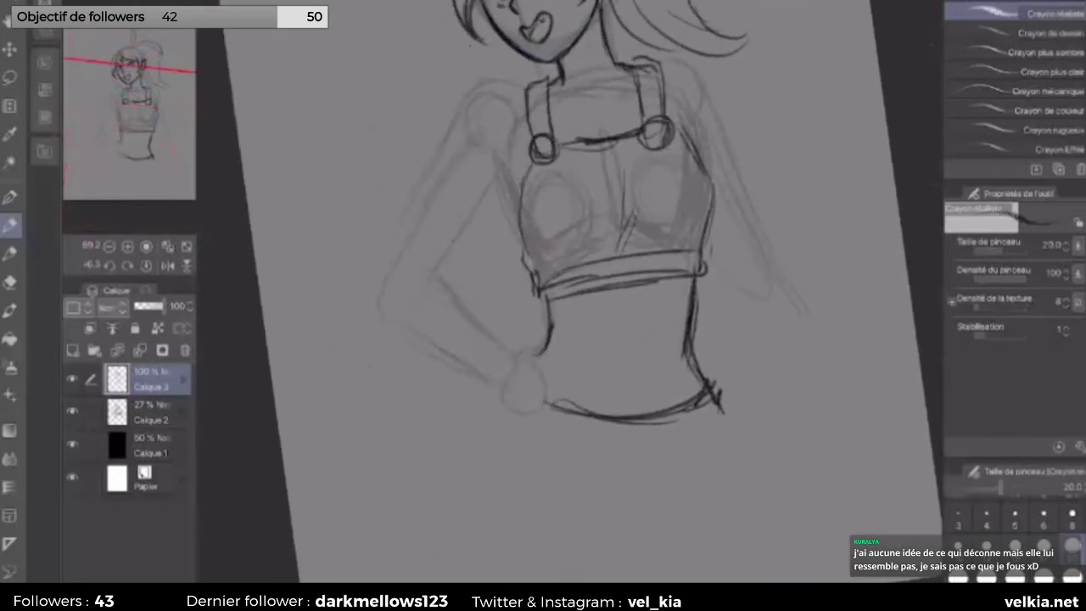
Step: Outline the shoulder and upper arm of the hand-on-hip arm, redrawing the first stroke
mouse_move(528, 78)
mouse_down()
mouse_move(472, 88)
mouse_move(452, 153)
mouse_up()
key(ctrl+z)
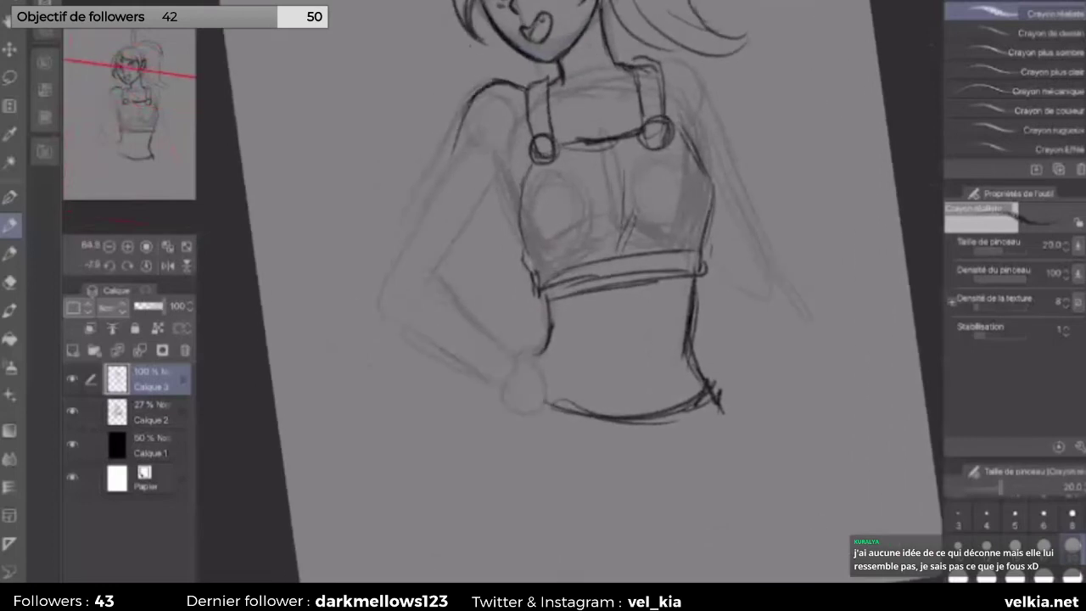
drag(520, 81, 441, 169)
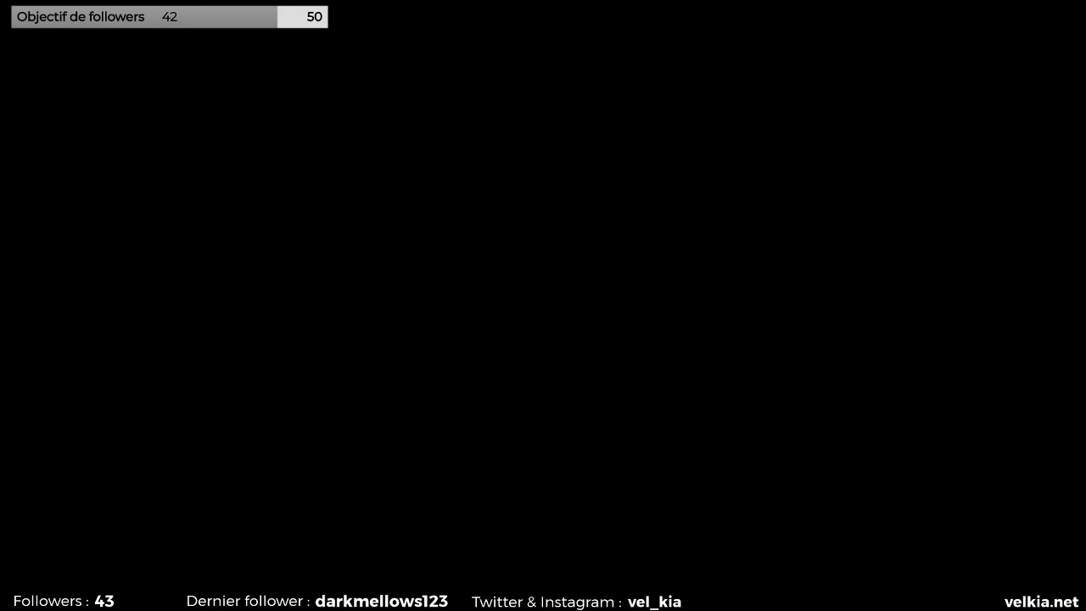
Step: Switch to Streamlabs OBS and choose a window for the window capture source
click(110, 90)
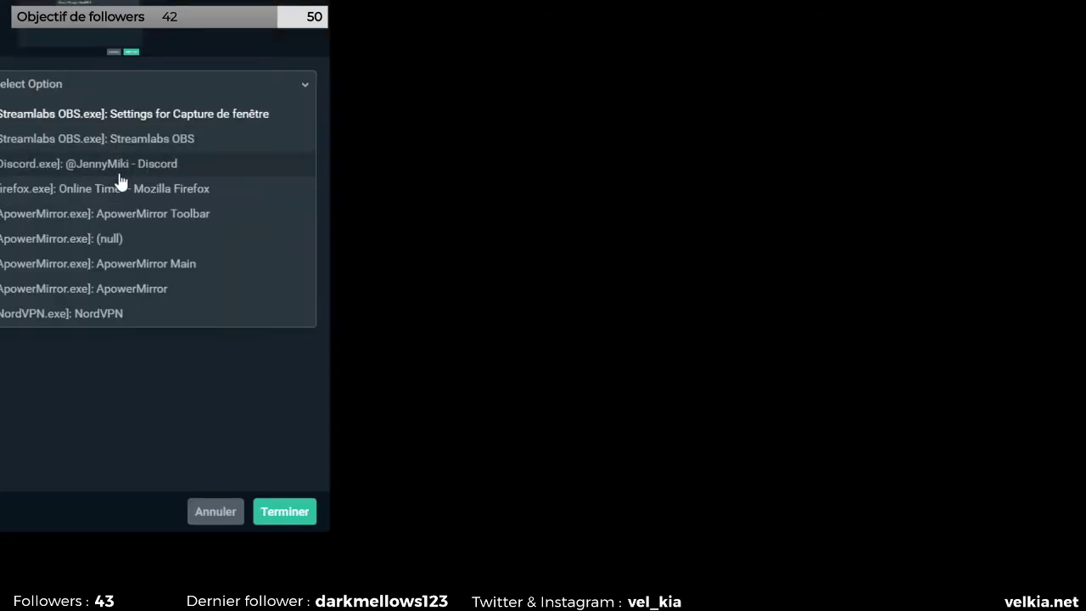
click(122, 179)
Step: Sketch the fingers of the hand resting on the hip
drag(464, 231, 488, 226)
mouse_move(472, 216)
mouse_down()
mouse_move(492, 211)
mouse_move(486, 193)
mouse_move(494, 193)
mouse_up()
mouse_move(470, 182)
mouse_down()
mouse_move(489, 178)
mouse_move(486, 169)
mouse_up()
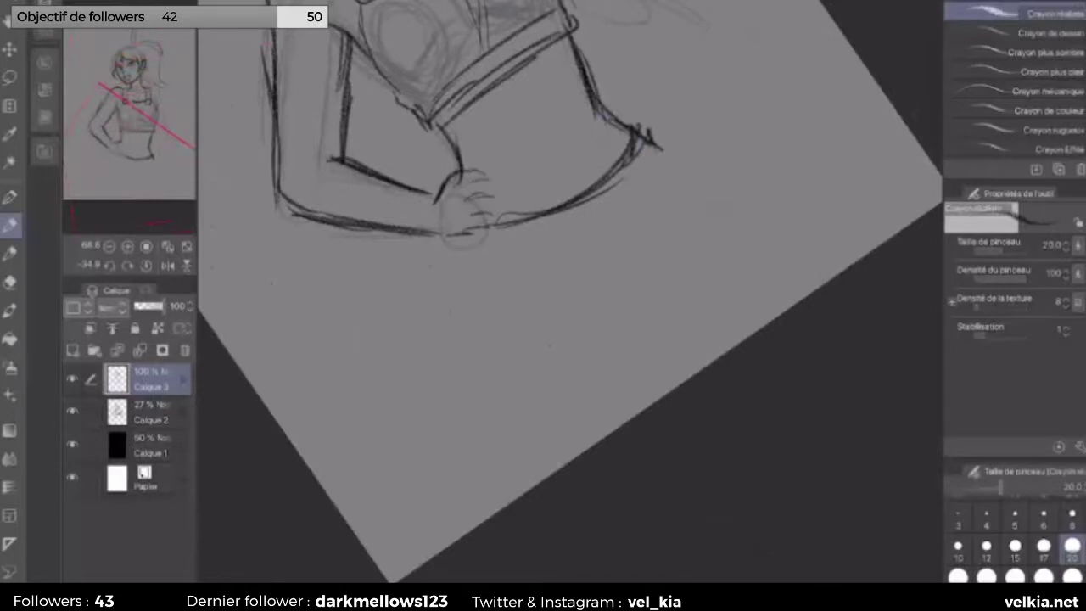
Step: Outline the lowered arm from the shoulder to the forearm, with its inner line beside the waist
scroll(568, 289, down, 3)
drag(554, 153, 559, 191)
mouse_move(550, 119)
mouse_down()
mouse_move(569, 169)
mouse_move(573, 255)
mouse_up()
drag(569, 182, 585, 343)
drag(578, 273, 596, 344)
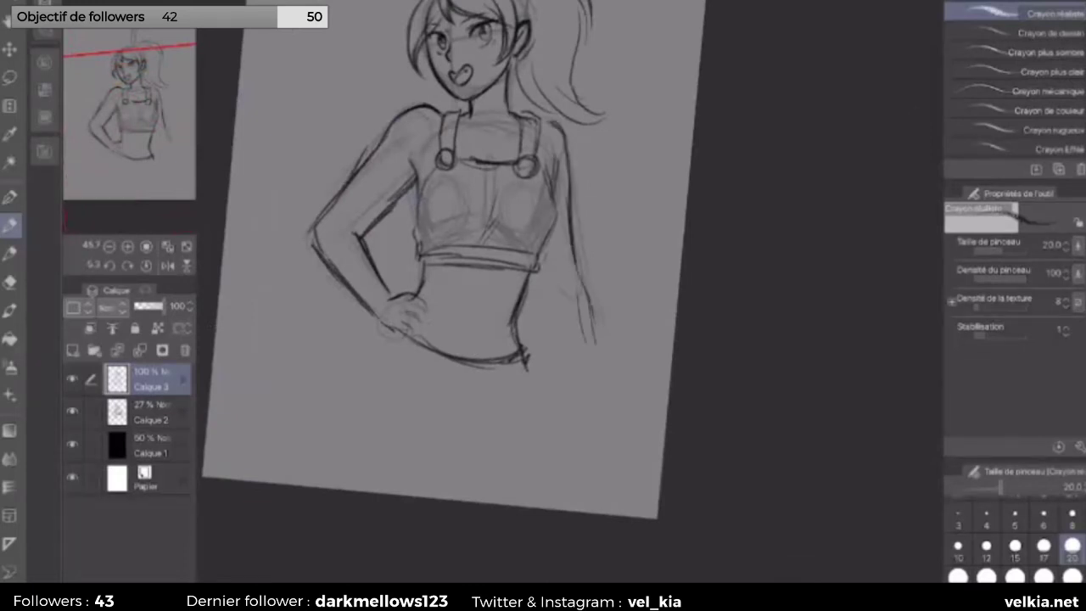
drag(536, 274, 548, 315)
Step: Sketch a knotted cloth at the waist with two upper loops and a hanging flap on the lowered-arm side
scroll(458, 255, down, 5)
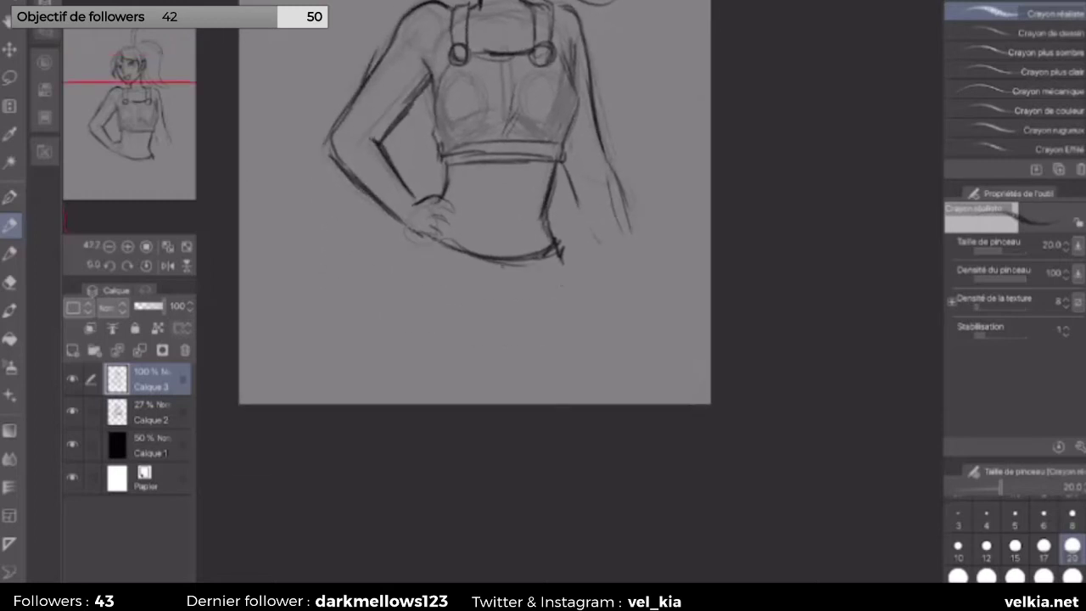
drag(501, 260, 505, 277)
mouse_move(492, 253)
mouse_down()
mouse_move(549, 246)
mouse_move(546, 229)
mouse_move(548, 295)
mouse_move(567, 287)
mouse_up()
key(ctrl+z)
drag(560, 244, 580, 307)
drag(500, 253, 431, 254)
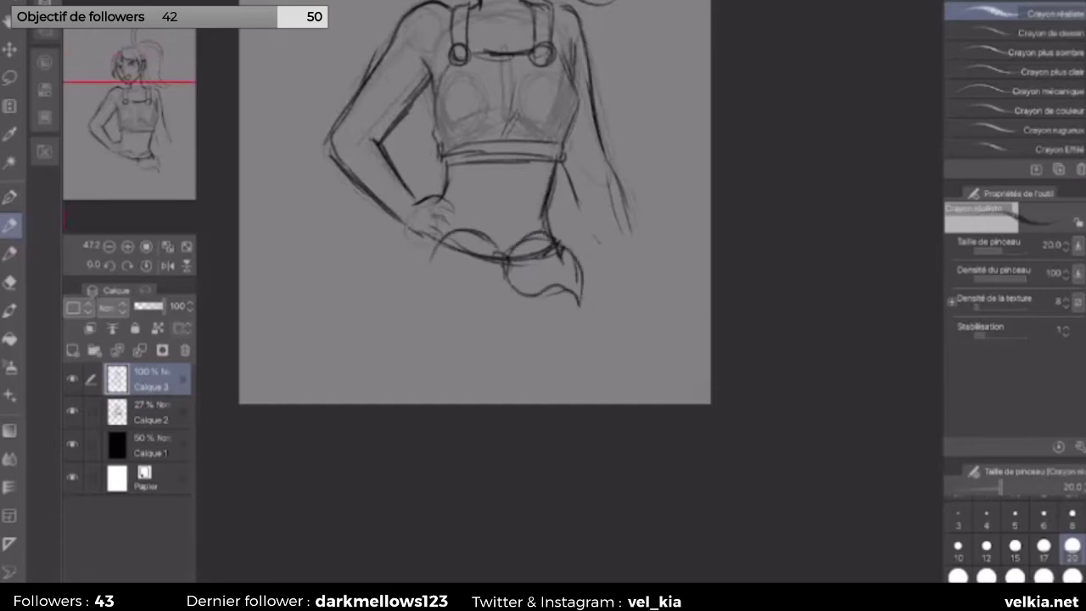
Step: Add the second hanging flap of the waist knot and outline the hips and upper thighs
drag(419, 295, 508, 278)
mouse_move(450, 248)
mouse_down()
mouse_move(417, 298)
mouse_move(499, 259)
mouse_move(557, 263)
mouse_up()
drag(514, 301, 495, 336)
drag(575, 295, 577, 338)
drag(410, 258, 389, 288)
drag(408, 250, 378, 310)
drag(582, 313, 577, 322)
Step: Hide the construction layer Calque 2 and add the navel and a collarbone mark to the sketch
scroll(475, 221, up, 1)
scroll(478, 254, up, 2)
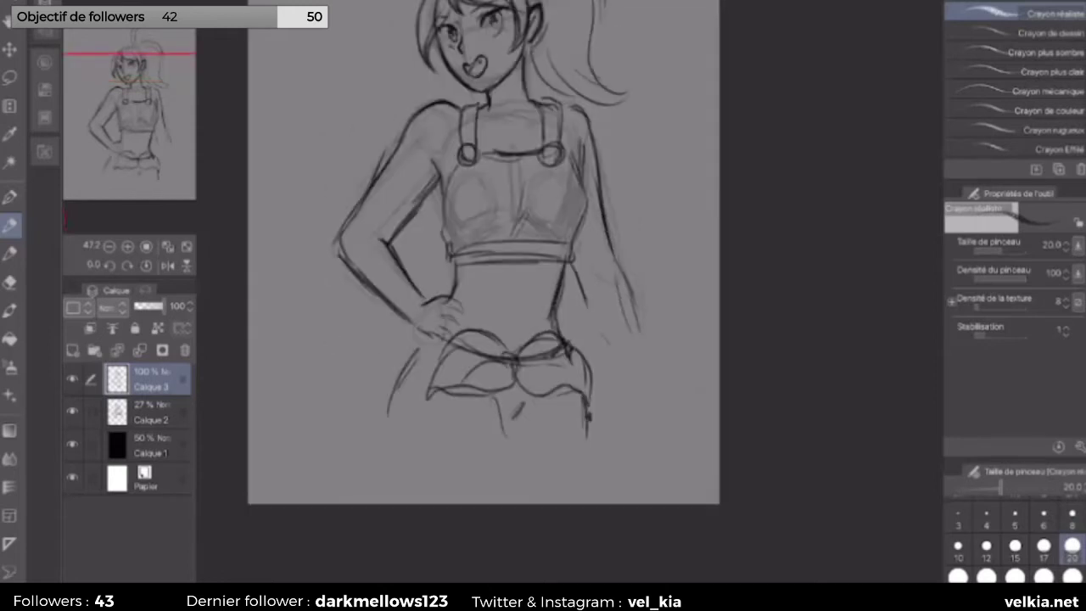
click(72, 411)
drag(513, 315, 511, 334)
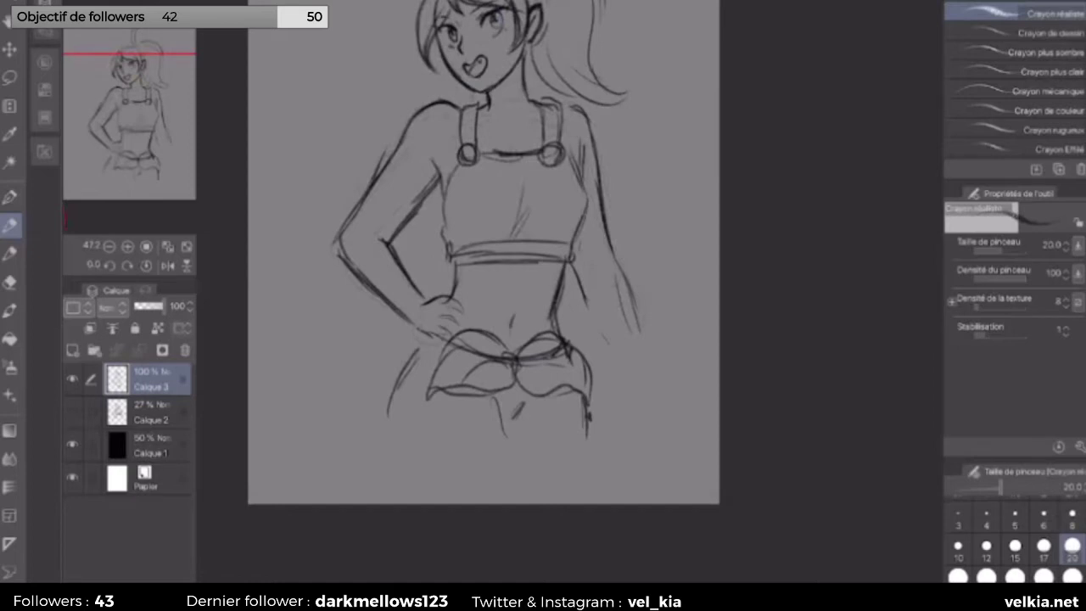
scroll(496, 288, up, 2)
drag(527, 192, 540, 197)
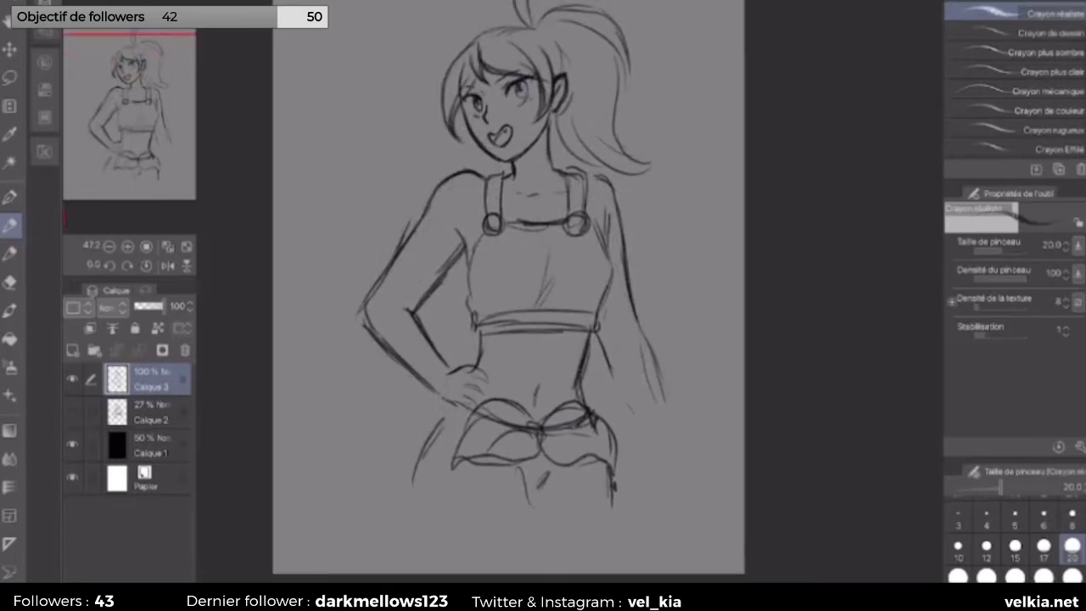
Step: Lower the Calque 3 sketch layer's opacity to 14% and add a new layer above it for the Plume G pen
drag(162, 305, 138, 305)
key(ctrl+shift+n)
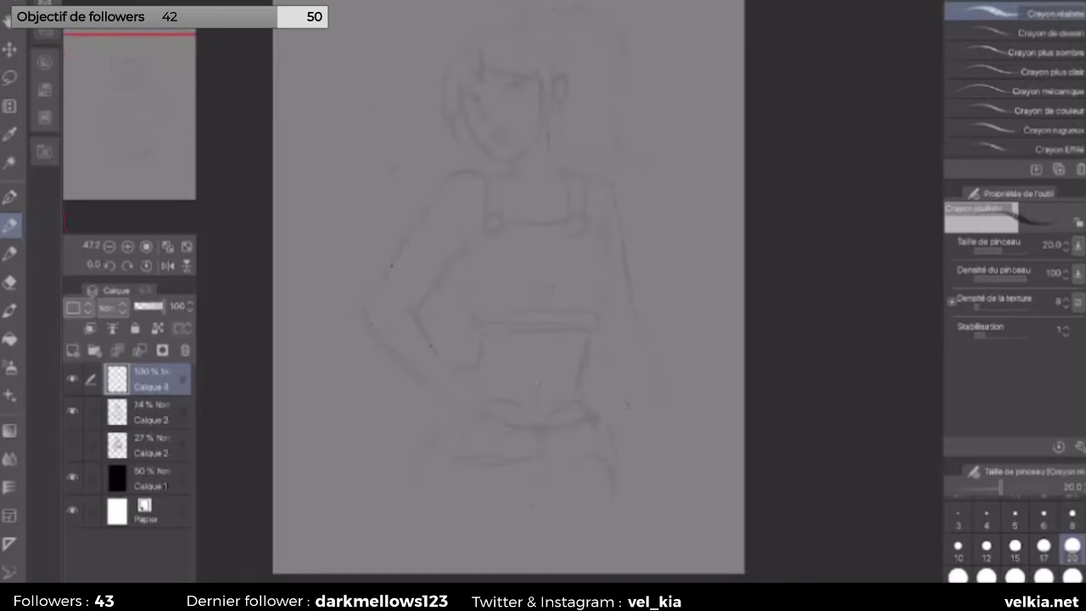
key(p)
Step: Ink the nose line over the faded sketch with the Plume G pen, redoing the first stroke
scroll(489, 67, up, 5)
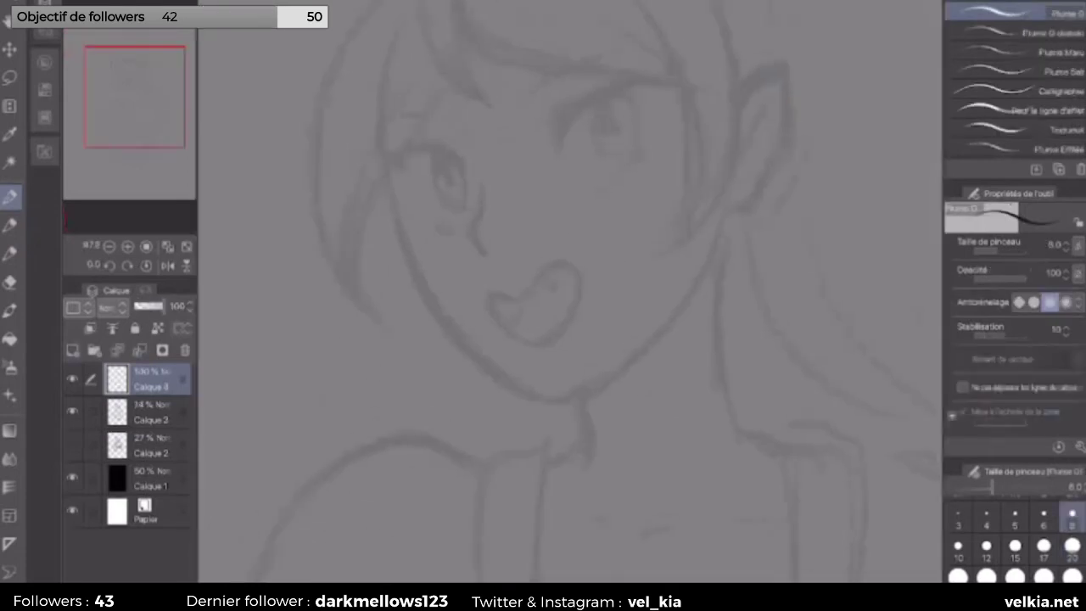
drag(485, 192, 471, 227)
key(ctrl+z)
scroll(477, 212, up, 2)
mouse_move(495, 153)
mouse_down()
mouse_move(473, 228)
mouse_move(478, 250)
mouse_move(496, 259)
mouse_move(428, 102)
mouse_up()
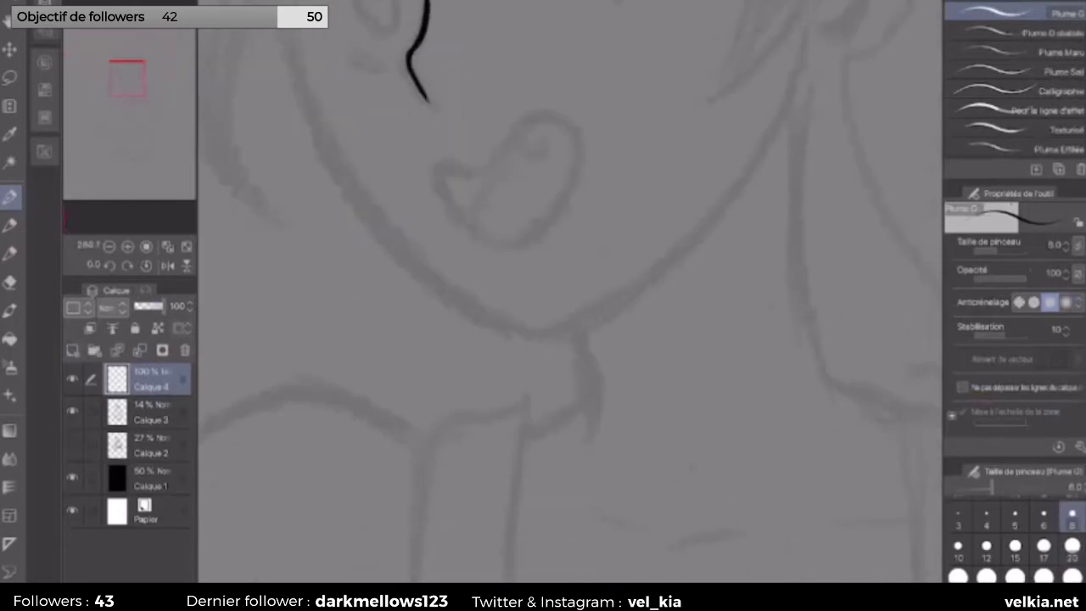
Step: Ink the open mouth's outline, redrawing the stroke that is undone
mouse_move(443, 175)
mouse_down()
mouse_move(499, 161)
mouse_move(535, 124)
mouse_move(564, 122)
mouse_up()
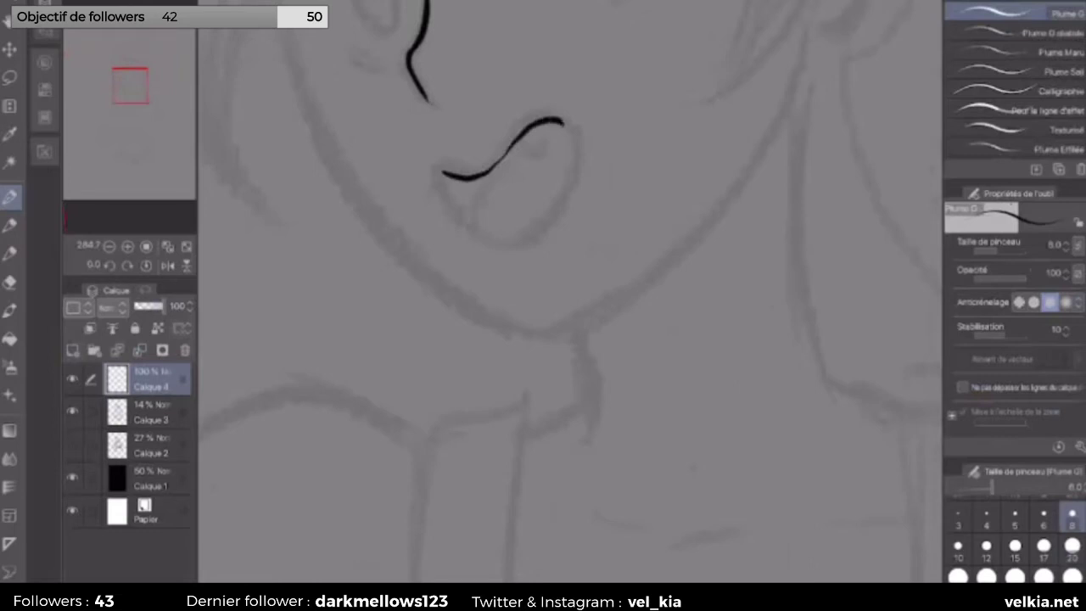
mouse_move(442, 177)
mouse_down()
mouse_move(473, 244)
mouse_move(523, 245)
mouse_move(562, 197)
mouse_up()
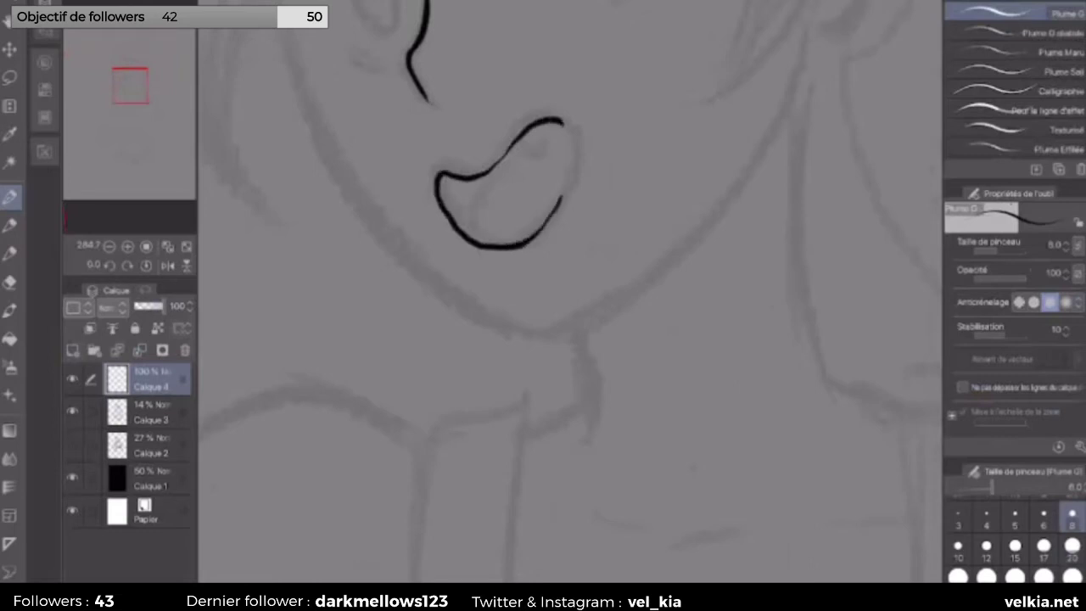
key(ctrl+z)
mouse_move(444, 173)
mouse_down()
mouse_move(436, 180)
mouse_move(452, 223)
mouse_move(539, 239)
mouse_move(560, 212)
mouse_move(579, 137)
mouse_move(561, 119)
mouse_move(538, 142)
mouse_move(538, 127)
mouse_up()
Step: Ink the tongue line and the pointed tooth inside the mouth, undoing and redrawing strokes
drag(477, 202, 469, 238)
drag(524, 151, 483, 191)
key(ctrl+z)
key(ctrl+z)
key(ctrl+z)
mouse_move(526, 127)
mouse_down()
mouse_move(529, 140)
mouse_move(537, 129)
mouse_up()
mouse_move(468, 240)
mouse_down()
mouse_move(495, 178)
mouse_move(576, 142)
mouse_move(526, 191)
mouse_move(598, 471)
mouse_up()
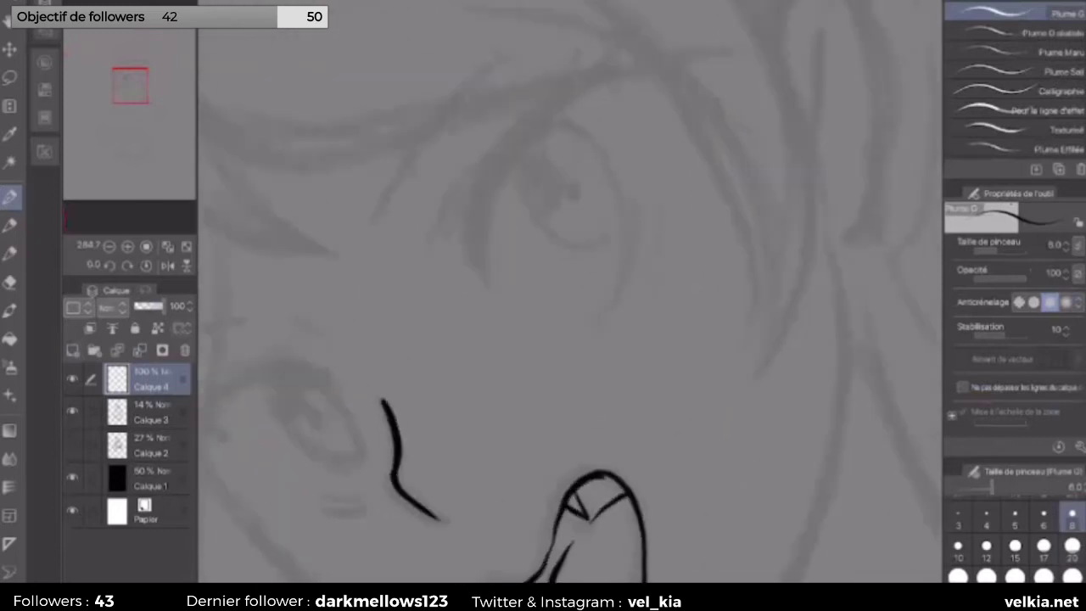
Step: Ink a thick, tapered upper lash line on the near eye
drag(497, 172, 482, 285)
mouse_move(468, 241)
mouse_down()
mouse_move(555, 97)
mouse_move(606, 58)
mouse_up()
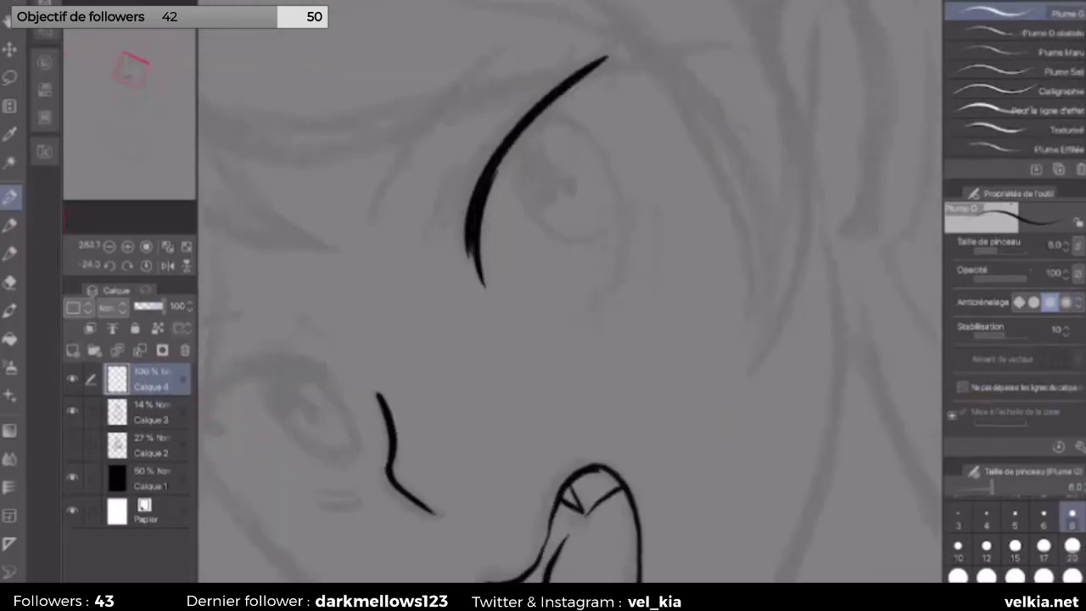
drag(451, 250, 606, 53)
drag(490, 187, 550, 107)
Step: Add corner lashes, the lower lid and the eyelid crease to the near eye
drag(599, 61, 610, 91)
mouse_move(586, 309)
mouse_down()
mouse_move(624, 252)
mouse_move(626, 159)
mouse_up()
drag(607, 50, 621, 21)
drag(560, 76, 575, 42)
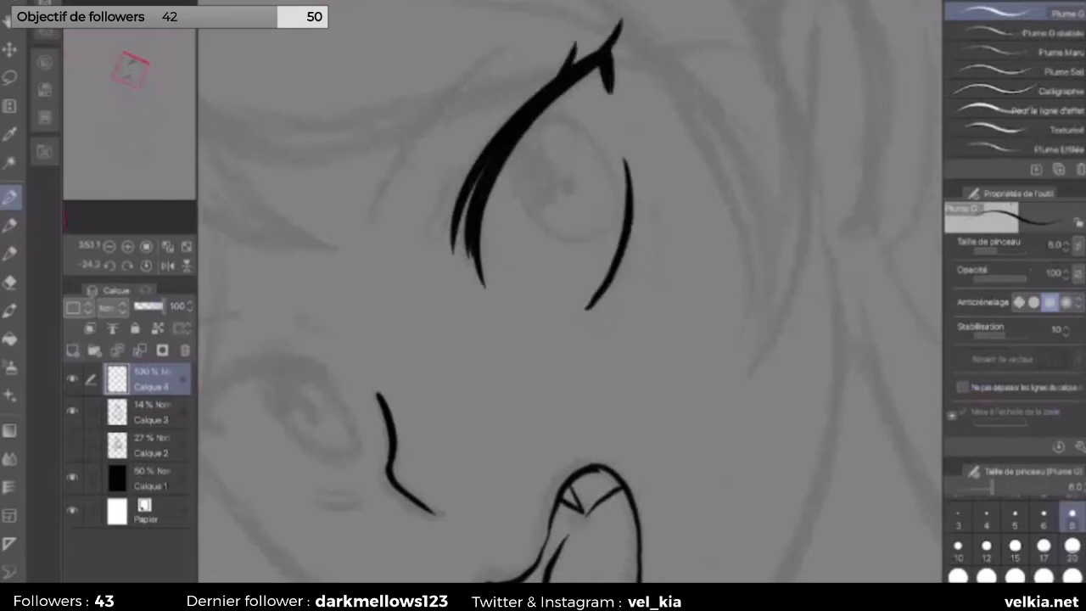
drag(431, 269, 490, 137)
Step: Ink the far eye's lower lid, its inner edge and a thick tapered upper lash line
scroll(569, 291, down, 3)
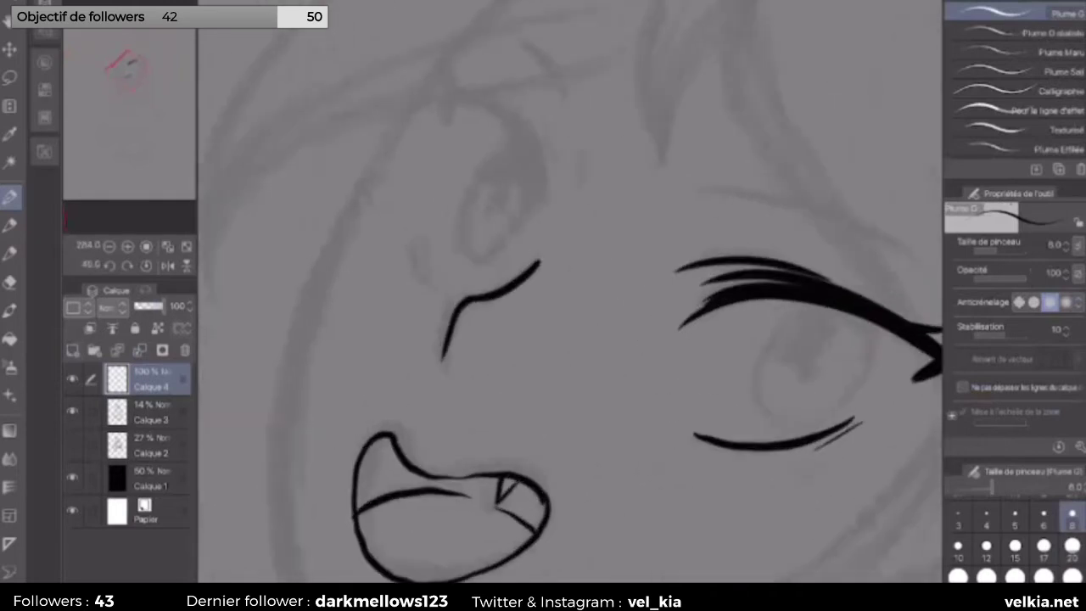
drag(427, 194, 440, 291)
mouse_move(424, 209)
mouse_down()
mouse_move(429, 283)
mouse_move(415, 263)
mouse_up()
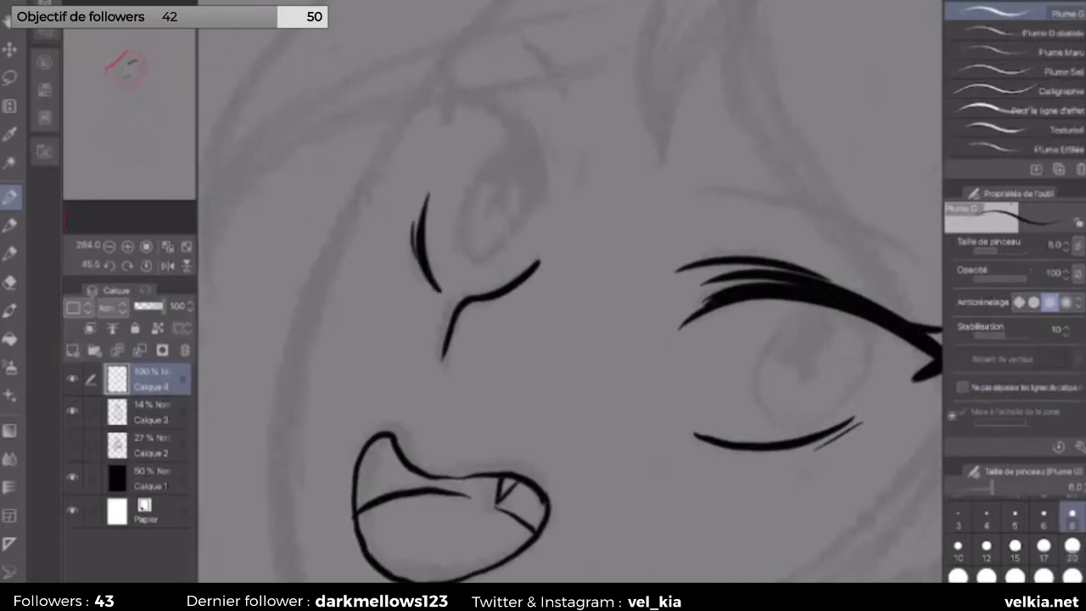
drag(532, 254, 509, 170)
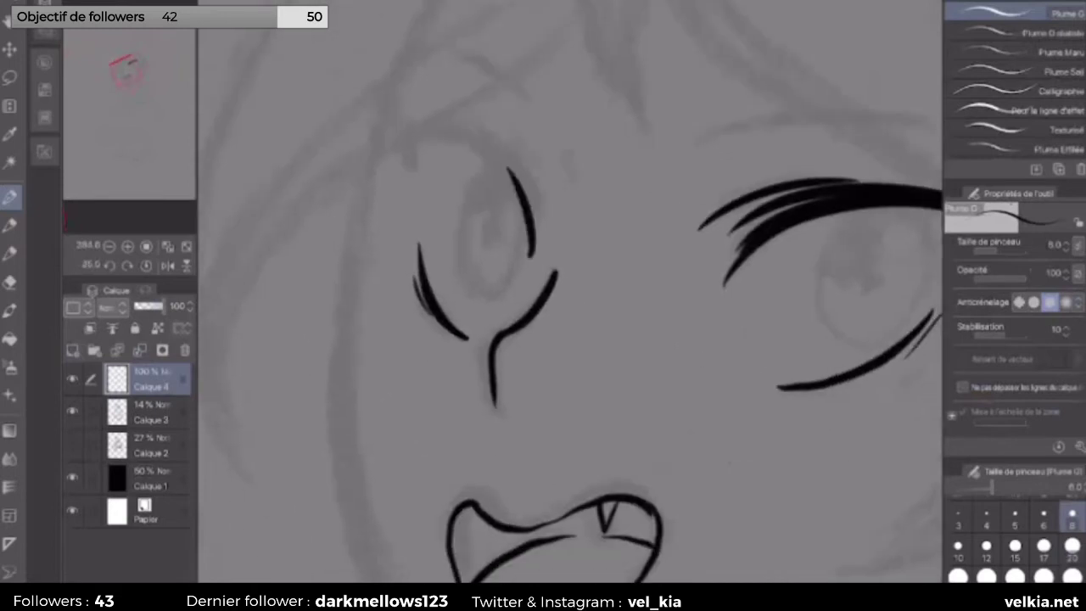
mouse_move(386, 185)
mouse_down()
mouse_move(492, 131)
mouse_move(480, 137)
mouse_up()
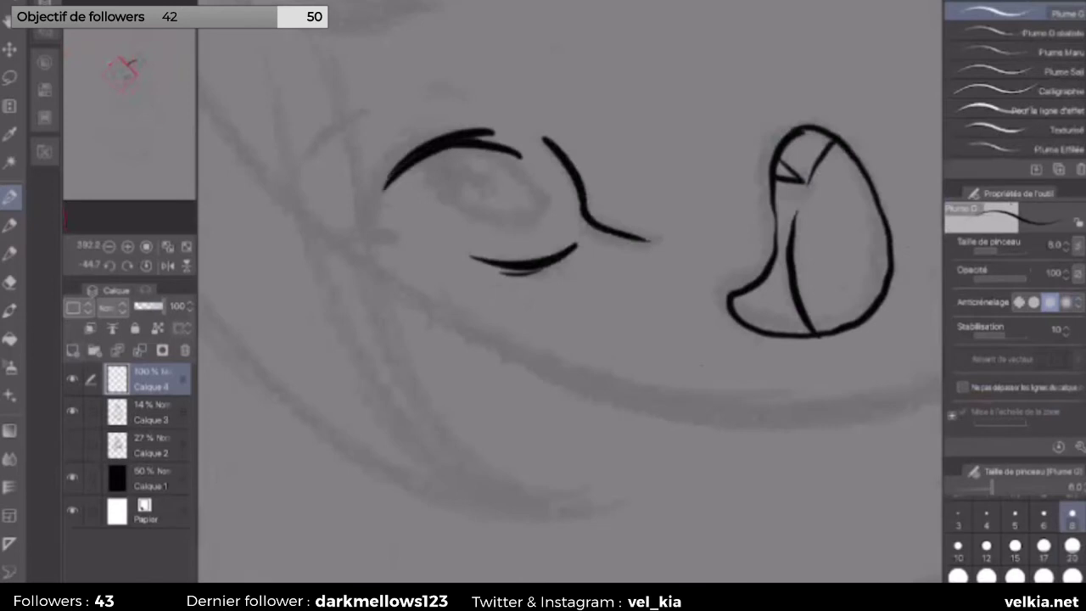
mouse_move(384, 186)
mouse_down()
mouse_move(480, 134)
mouse_move(450, 132)
mouse_up()
Step: Ink the pointed centre lock of the fringe and the long curve sweeping down to the near eye
mouse_move(409, 168)
mouse_down()
mouse_move(320, 235)
mouse_move(341, 262)
mouse_move(312, 222)
mouse_up()
mouse_move(543, 306)
mouse_down()
mouse_move(560, 288)
mouse_move(509, 255)
mouse_move(473, 66)
mouse_move(421, 243)
mouse_up()
drag(480, 127, 422, 239)
drag(526, 49, 556, 331)
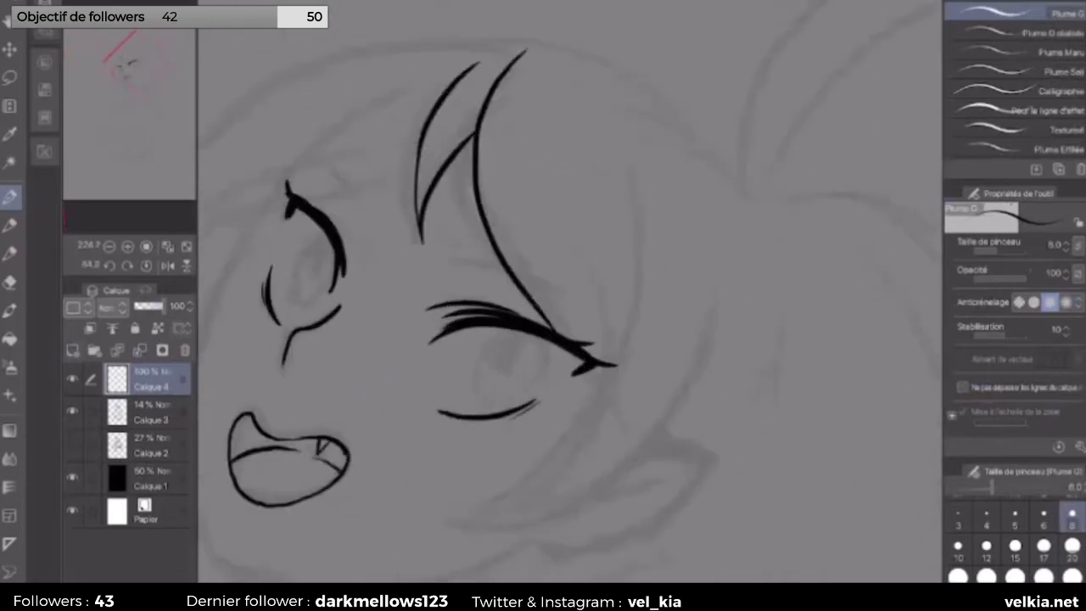
Step: Ink the fringe's upper edge and the curved side lock framing the near side of the face, undoing a stroke
drag(357, 369, 293, 187)
drag(483, 185, 524, 335)
scroll(568, 289, down, 3)
drag(376, 364, 351, 206)
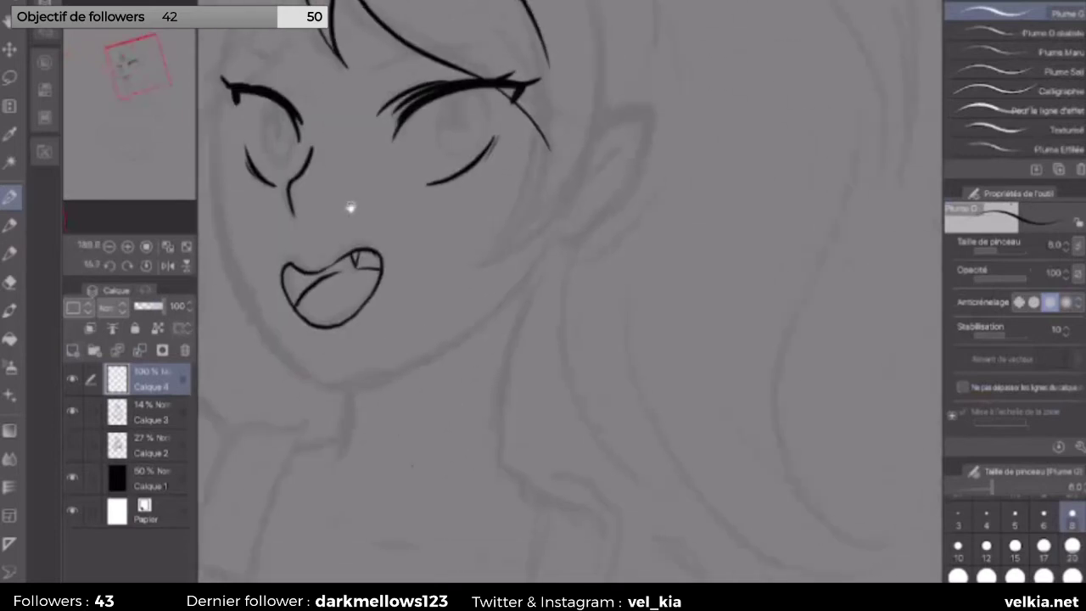
scroll(351, 207, up, 3)
mouse_move(524, 146)
mouse_down()
mouse_move(526, 280)
mouse_move(514, 295)
mouse_move(475, 255)
mouse_move(488, 106)
mouse_move(543, 61)
mouse_move(360, 395)
mouse_up()
scroll(569, 289, down, 2)
key(ctrl+z)
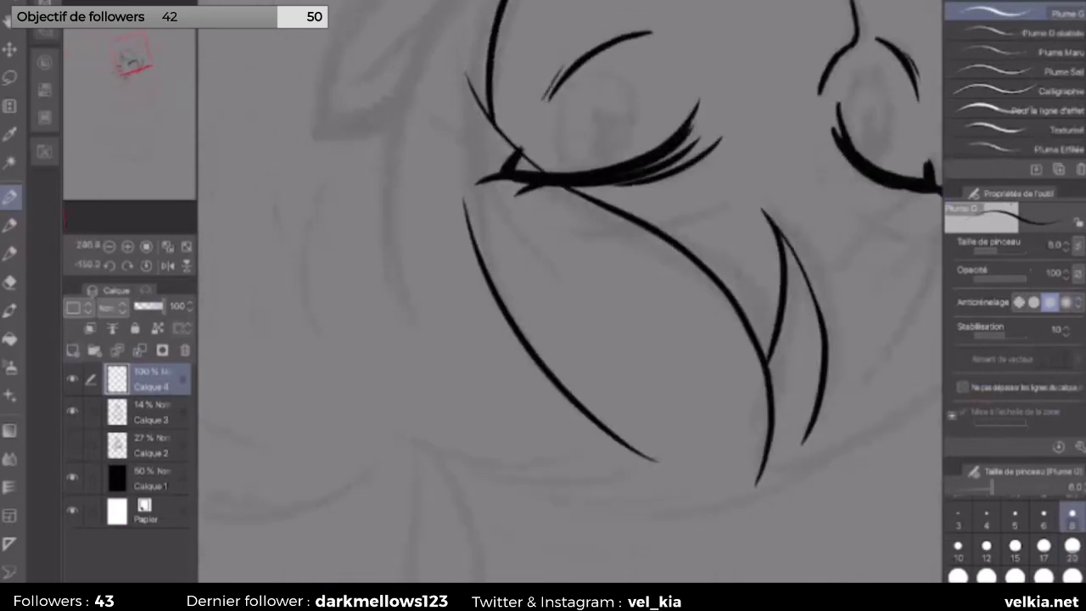
scroll(568, 289, up, 1)
drag(590, 30, 441, 310)
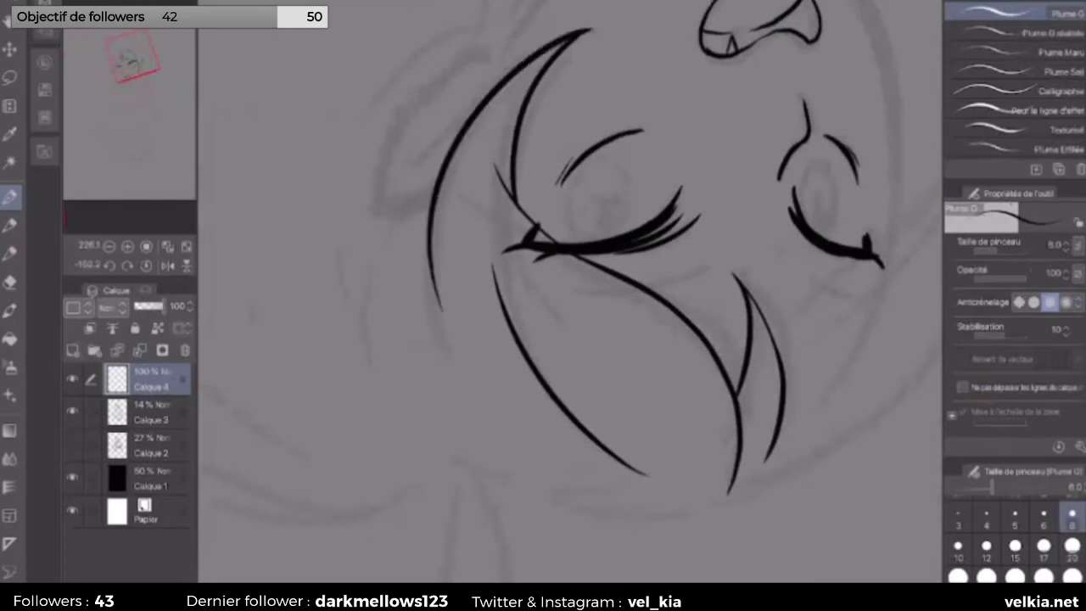
Step: Ink the hair lock on the far side of the face, redrawing the outer curve after undoing it
scroll(359, 235, down, 3)
mouse_move(359, 235)
mouse_down()
mouse_move(408, 169)
mouse_move(475, 136)
mouse_up()
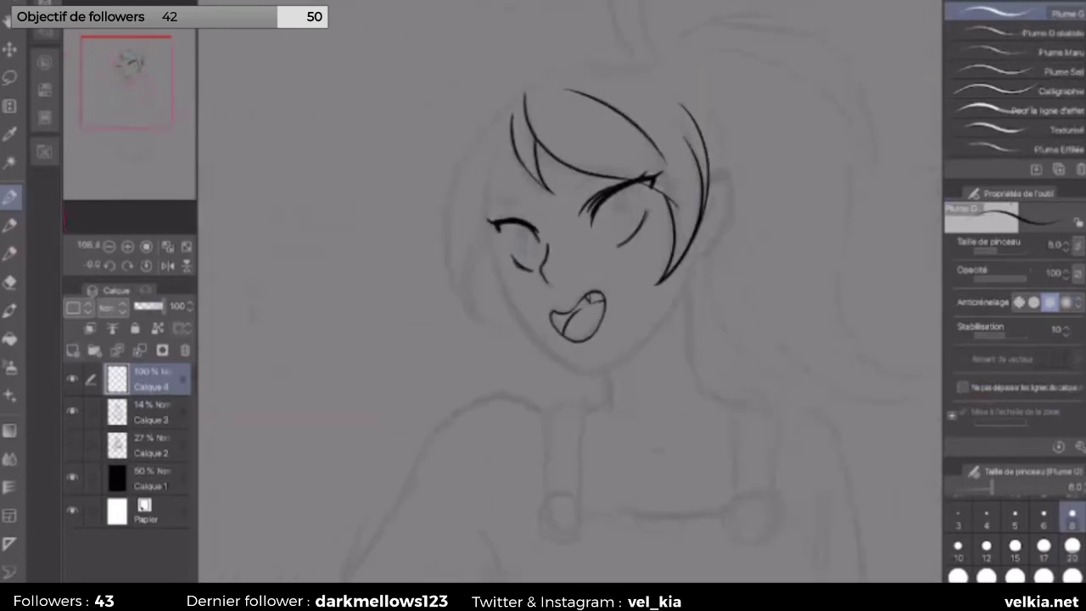
scroll(528, 202, up, 3)
mouse_move(530, 134)
mouse_down()
mouse_move(431, 314)
mouse_move(452, 501)
mouse_up()
mouse_move(393, 288)
mouse_down()
mouse_move(437, 490)
mouse_move(484, 4)
mouse_up()
drag(568, 289, 553, 382)
key(ctrl+z)
mouse_move(414, 578)
mouse_down()
mouse_move(331, 391)
mouse_move(499, 76)
mouse_up()
key(ctrl+z)
mouse_move(414, 577)
mouse_down()
mouse_move(329, 348)
mouse_move(470, 82)
mouse_up()
Step: Ink a thin curved eyebrow above each eye
drag(407, 373, 323, 331)
drag(502, 205, 613, 86)
drag(348, 253, 414, 244)
drag(594, 441, 433, 420)
Step: Ink both oval irises with an oval highlight and a jagged dividing line across each
scroll(388, 246, up, 2)
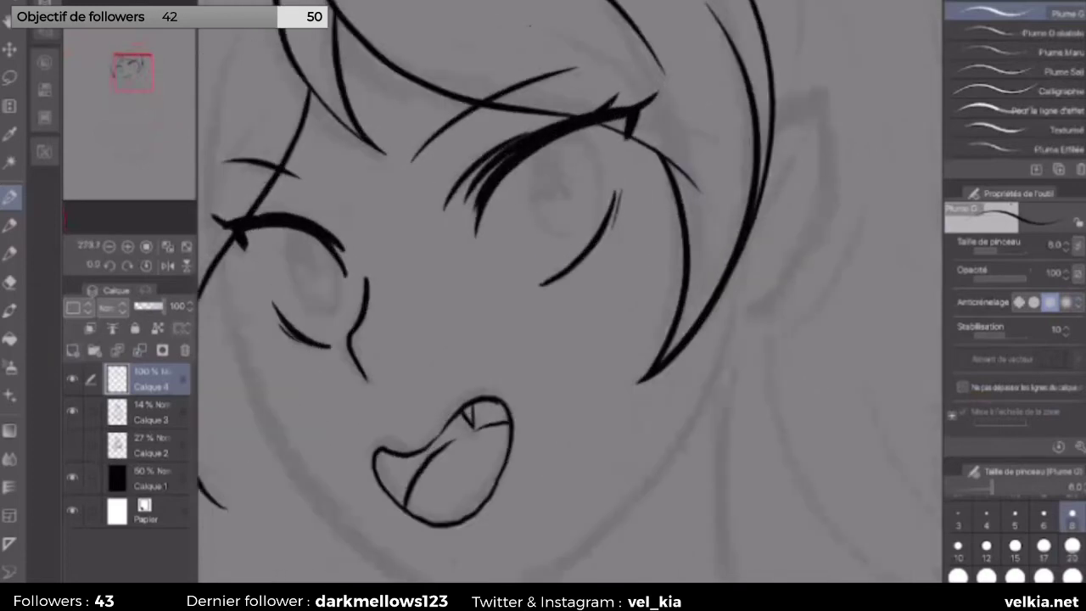
mouse_move(572, 131)
mouse_down()
mouse_move(599, 174)
mouse_move(585, 222)
mouse_move(543, 224)
mouse_move(535, 151)
mouse_move(558, 226)
mouse_move(594, 212)
mouse_move(602, 153)
mouse_move(570, 131)
mouse_up()
mouse_move(317, 240)
mouse_down()
mouse_move(340, 293)
mouse_move(297, 284)
mouse_move(293, 243)
mouse_up()
drag(321, 299, 305, 310)
mouse_move(573, 136)
mouse_down()
mouse_move(569, 176)
mouse_move(575, 135)
mouse_up()
mouse_move(319, 240)
mouse_down()
mouse_move(310, 268)
mouse_move(331, 263)
mouse_up()
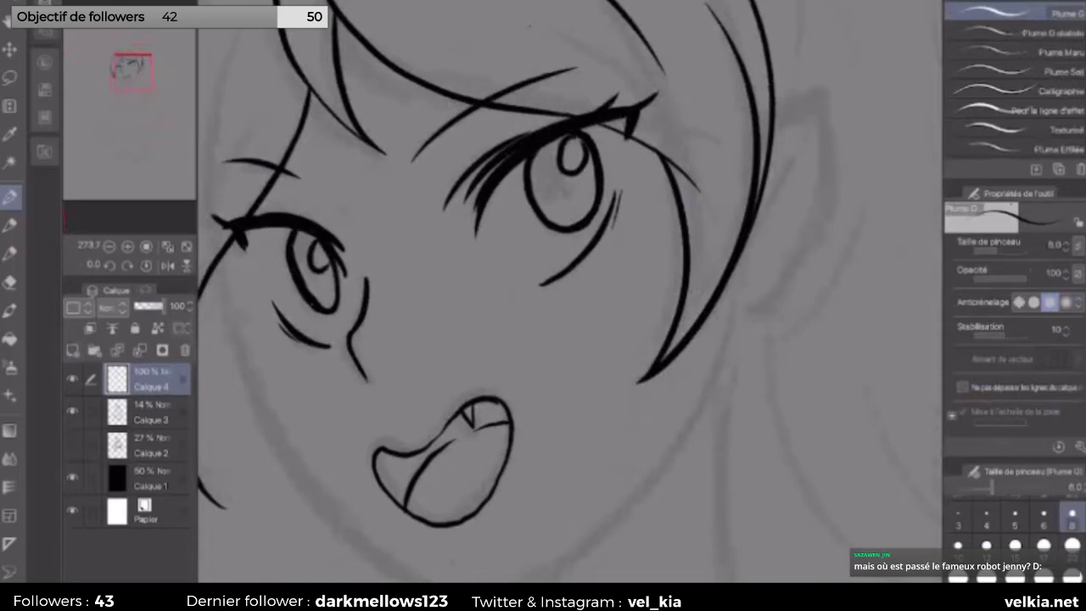
drag(560, 188, 596, 174)
drag(556, 191, 532, 200)
drag(303, 284, 344, 274)
Step: Hide the Calque 3 sketch layer and fill the upper part of both irises black, using the fill that refers to other layers
key(g)
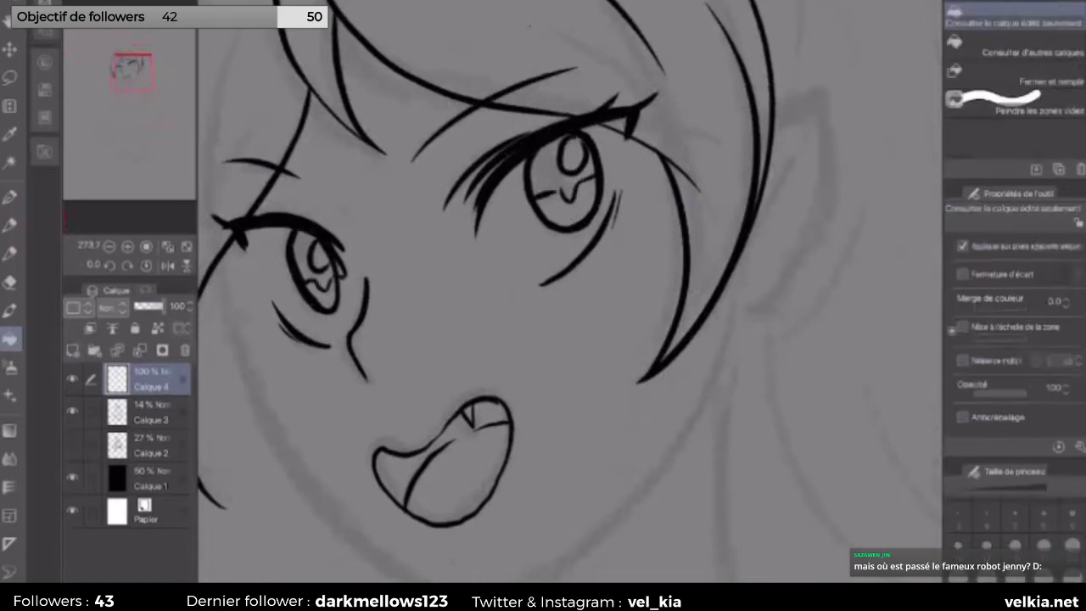
click(307, 255)
key(ctrl+z)
click(71, 410)
click(299, 263)
click(548, 202)
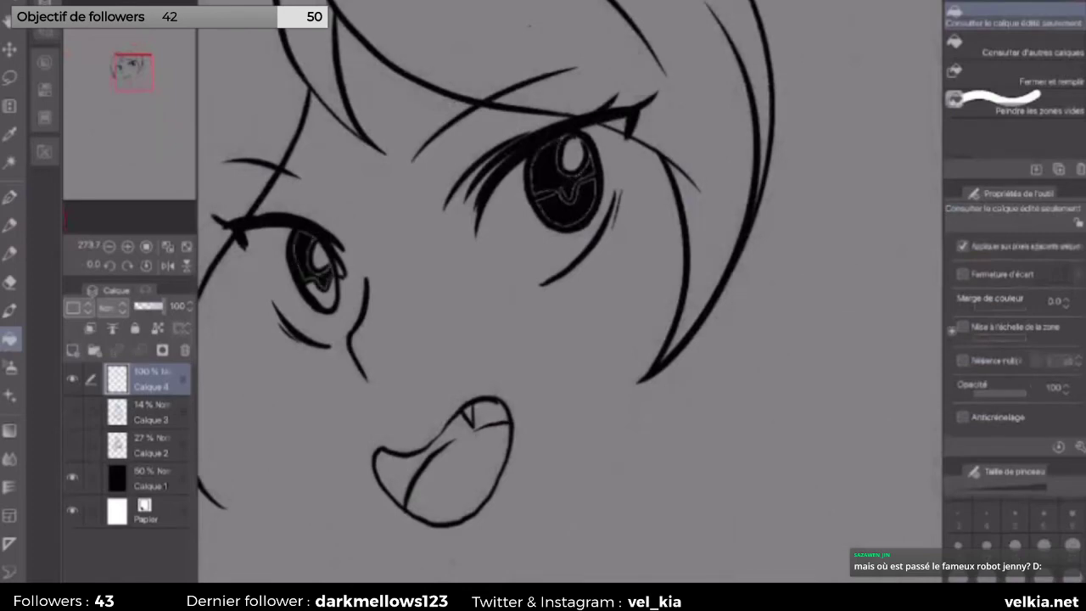
key(ctrl+z)
key(ctrl+z)
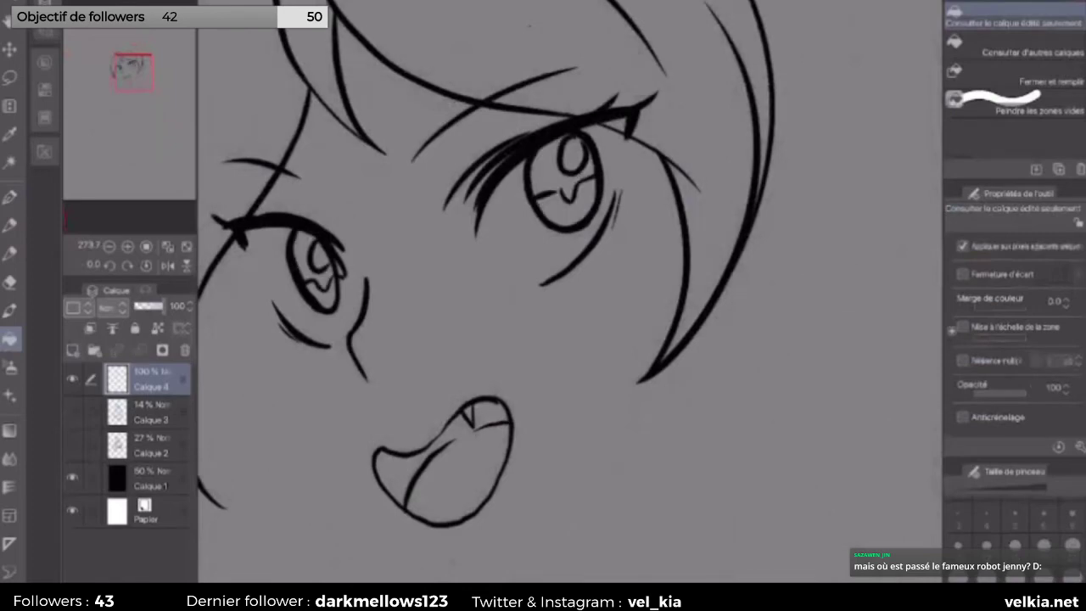
click(1014, 47)
click(561, 170)
click(310, 270)
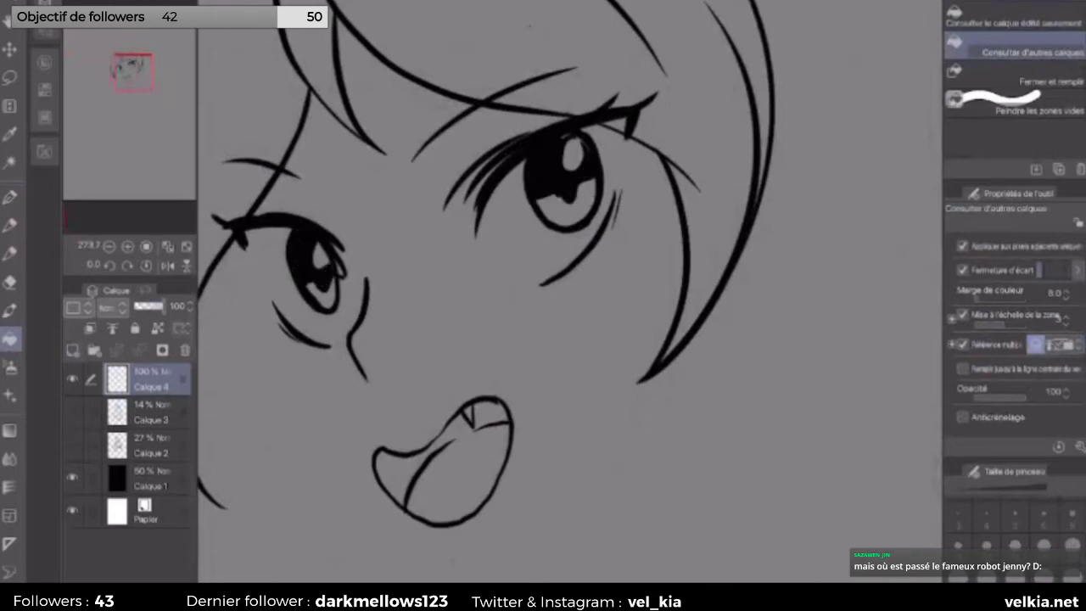
Step: Ink the face contour with the G-pen, from the near side lock to the chin and up the far cheek
key(p)
mouse_move(568, 288)
mouse_down()
mouse_move(551, 297)
mouse_move(526, 246)
mouse_move(535, 271)
mouse_move(522, 292)
mouse_up()
mouse_move(378, 466)
mouse_down()
mouse_move(419, 513)
mouse_move(343, 335)
mouse_move(365, 190)
mouse_up()
drag(543, 288, 509, 238)
mouse_move(374, 337)
mouse_down()
mouse_move(359, 266)
mouse_move(360, 182)
mouse_move(420, 19)
mouse_up()
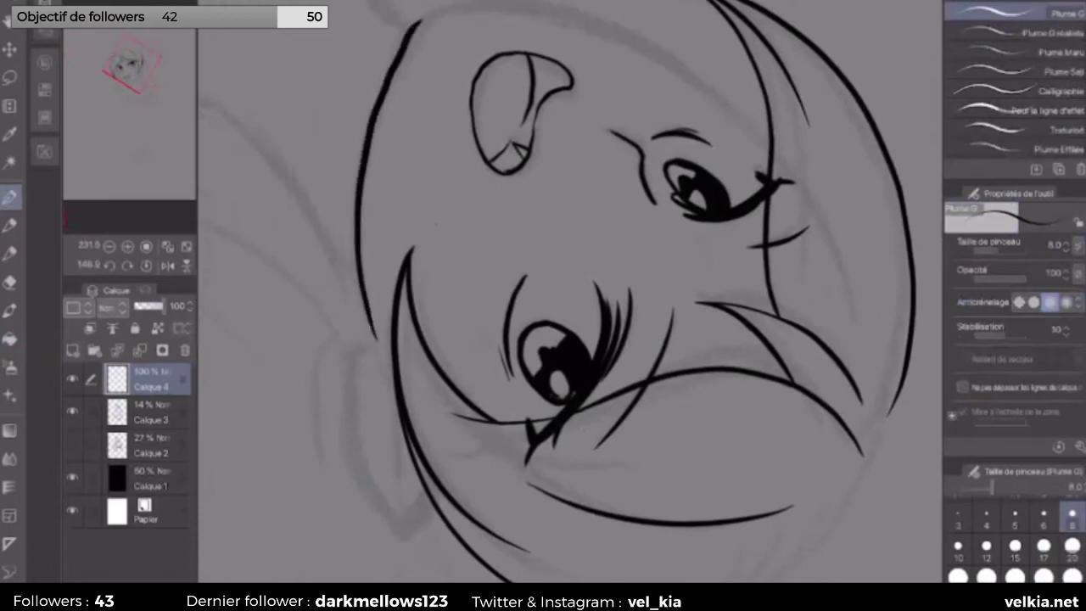
drag(304, 78, 475, 254)
mouse_move(472, 342)
mouse_down()
mouse_move(458, 324)
mouse_move(443, 203)
mouse_move(476, 78)
mouse_move(513, 19)
mouse_move(441, 254)
mouse_move(363, 449)
mouse_move(475, 365)
mouse_up()
mouse_move(448, 58)
mouse_down()
mouse_move(417, 127)
mouse_move(394, 240)
mouse_move(459, 409)
mouse_move(377, 434)
mouse_up()
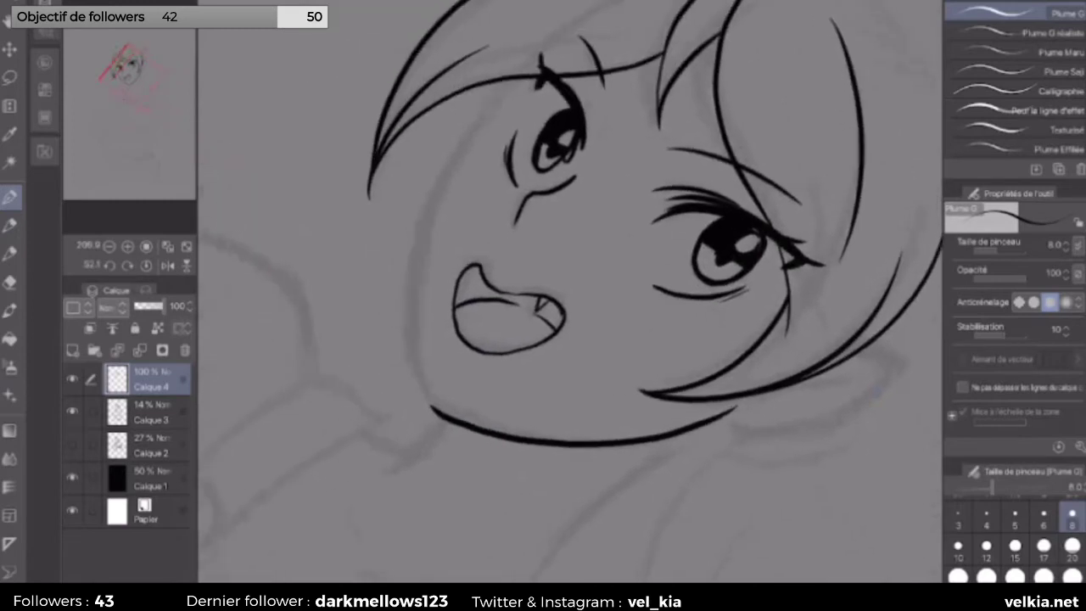
mouse_move(433, 405)
mouse_down()
mouse_move(401, 285)
mouse_move(407, 229)
mouse_move(454, 140)
mouse_move(502, 81)
mouse_up()
mouse_move(424, 255)
mouse_down()
mouse_move(363, 356)
mouse_move(306, 399)
mouse_up()
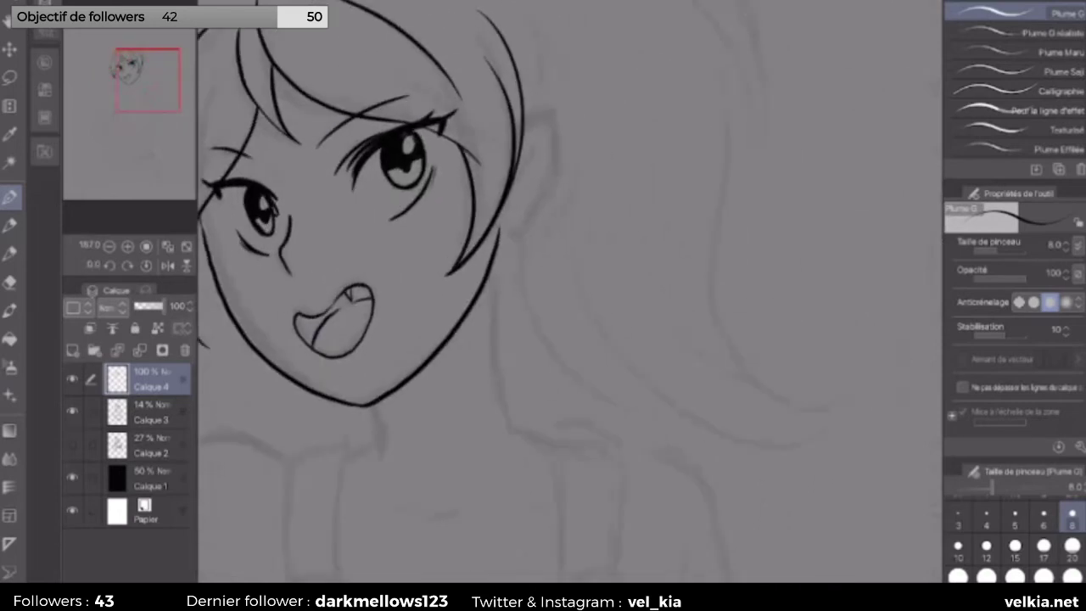
Step: Ink the near ear's outline and adjoining lines, redrawing the stroke that is undone
mouse_move(523, 119)
mouse_down()
mouse_move(556, 142)
mouse_move(551, 191)
mouse_move(502, 244)
mouse_up()
drag(543, 305, 479, 352)
drag(548, 158, 579, 275)
drag(543, 339, 509, 252)
mouse_move(480, 317)
mouse_down()
mouse_move(543, 280)
mouse_move(551, 158)
mouse_up()
drag(543, 255, 475, 289)
mouse_move(570, 83)
mouse_down()
mouse_move(472, 158)
mouse_move(452, 205)
mouse_move(470, 158)
mouse_move(445, 217)
mouse_up()
key(ctrl+z)
drag(523, 103, 416, 218)
Step: Return to the Calque 3 sketch at 100% opacity with Calque 4 hidden, and erase stray hair lines with the hard eraser at size 20
drag(543, 306, 509, 289)
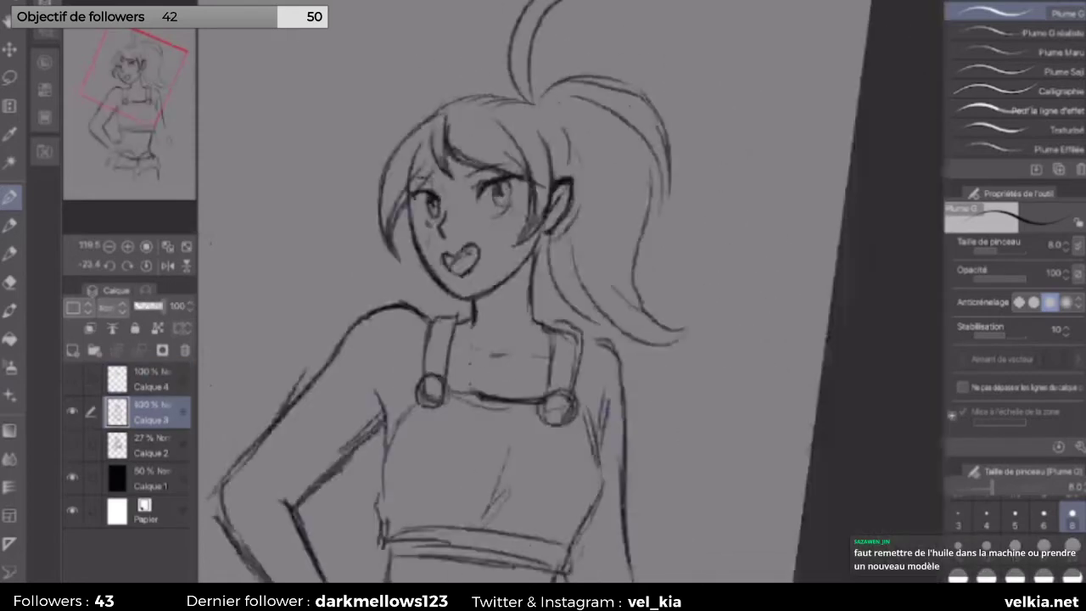
key(e)
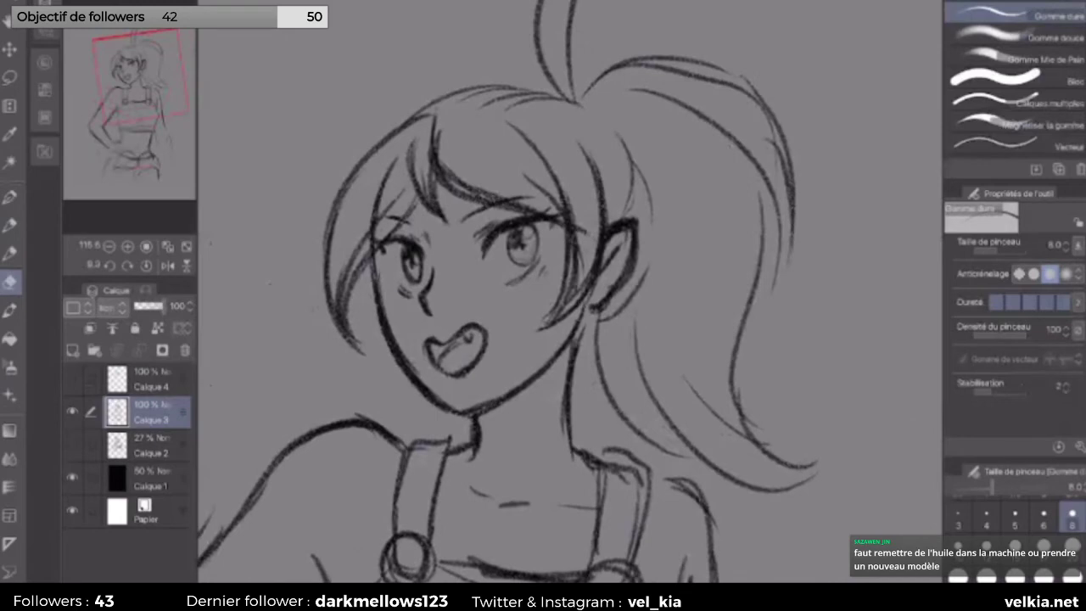
click(1072, 546)
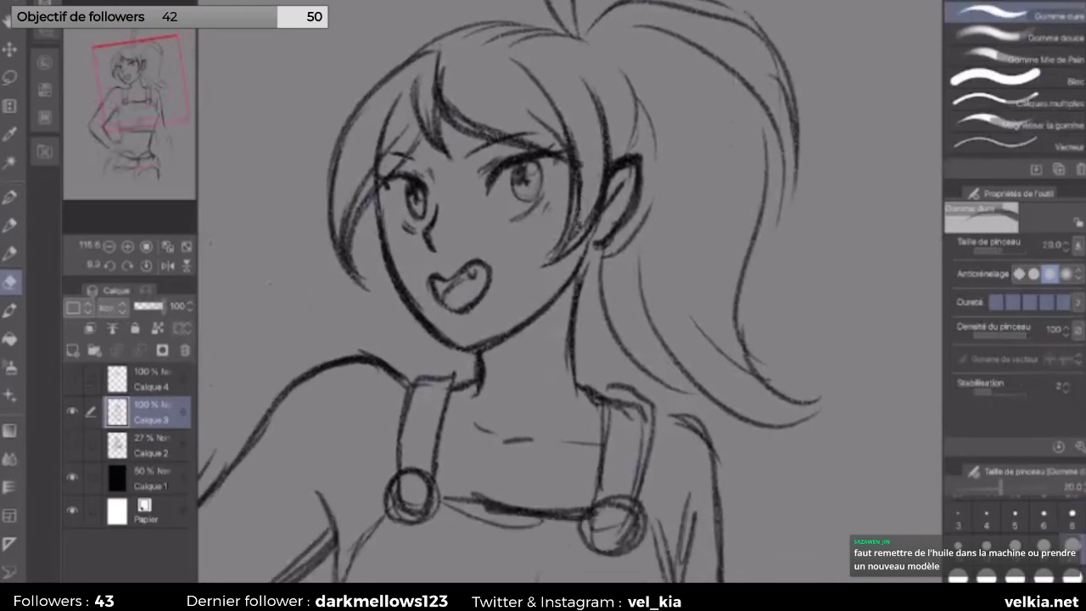
mouse_move(574, 231)
mouse_down()
mouse_move(602, 190)
mouse_move(563, 251)
mouse_move(575, 206)
mouse_up()
mouse_move(398, 97)
mouse_down()
mouse_move(365, 201)
mouse_move(374, 165)
mouse_move(338, 110)
mouse_up()
mouse_move(574, 117)
mouse_down()
mouse_move(594, 101)
mouse_move(580, 180)
mouse_up()
Step: Sketch hair strands above and behind the near ear with the realistic pencil at size 20
key(p)
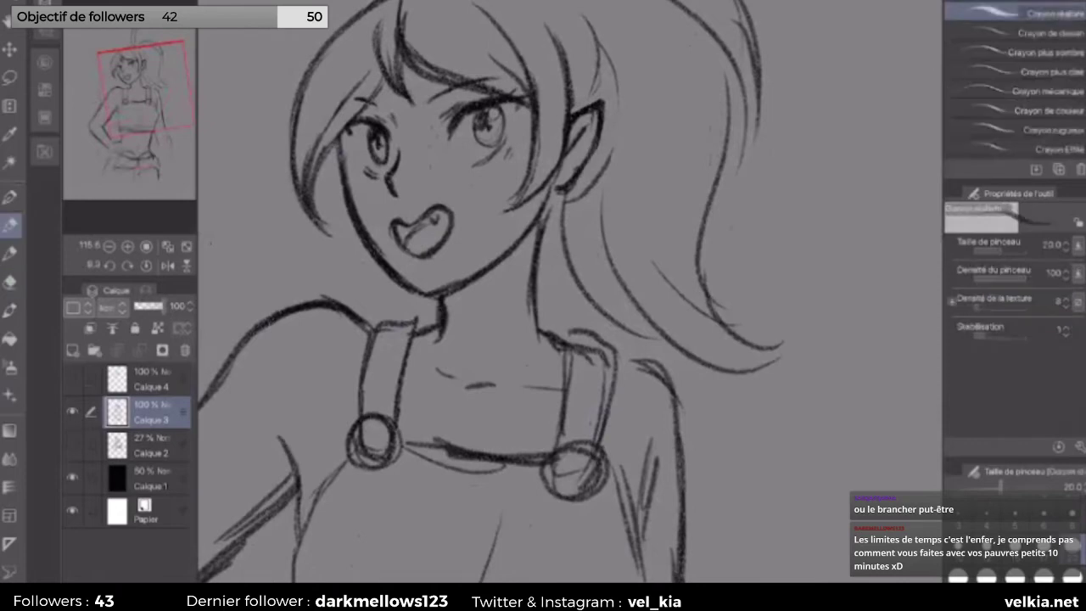
scroll(490, 292, up, 5)
drag(555, 162, 562, 238)
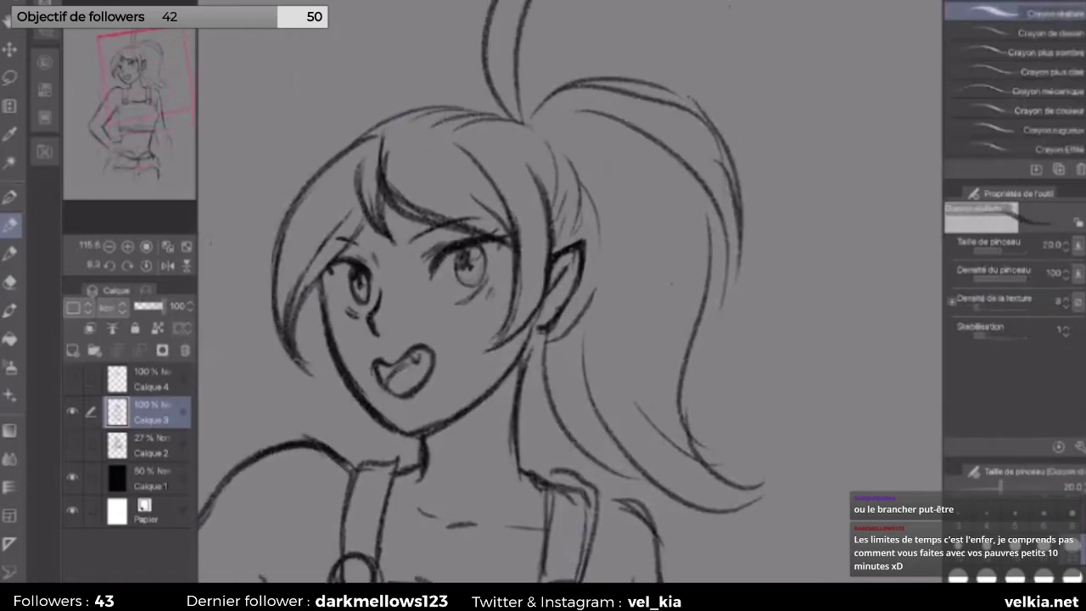
drag(599, 183, 586, 283)
key(minus)
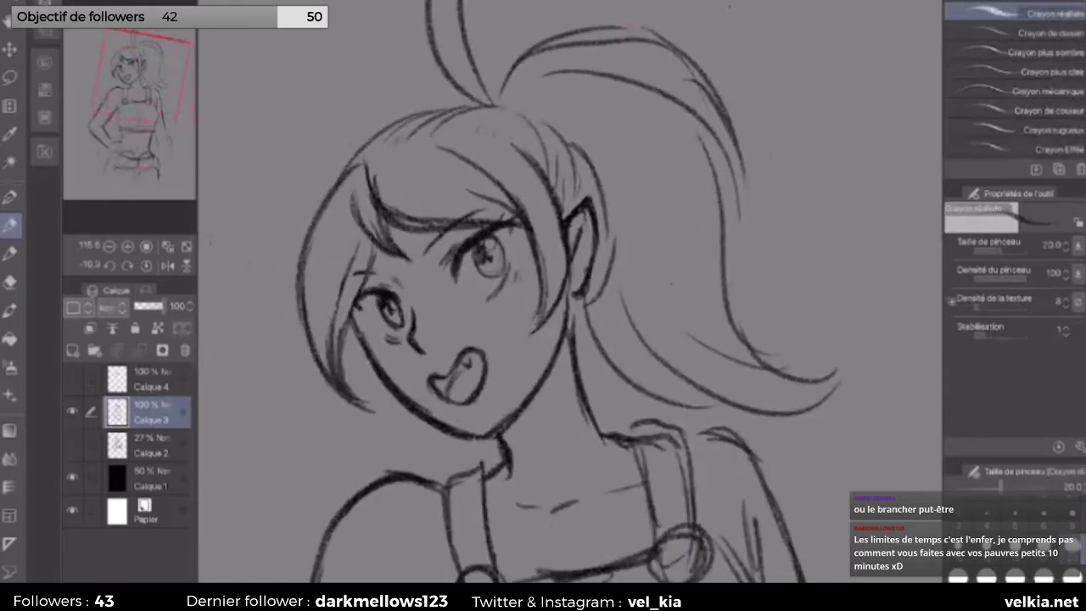
Step: Sketch long flowing strands inside the ponytail
drag(740, 292, 470, 155)
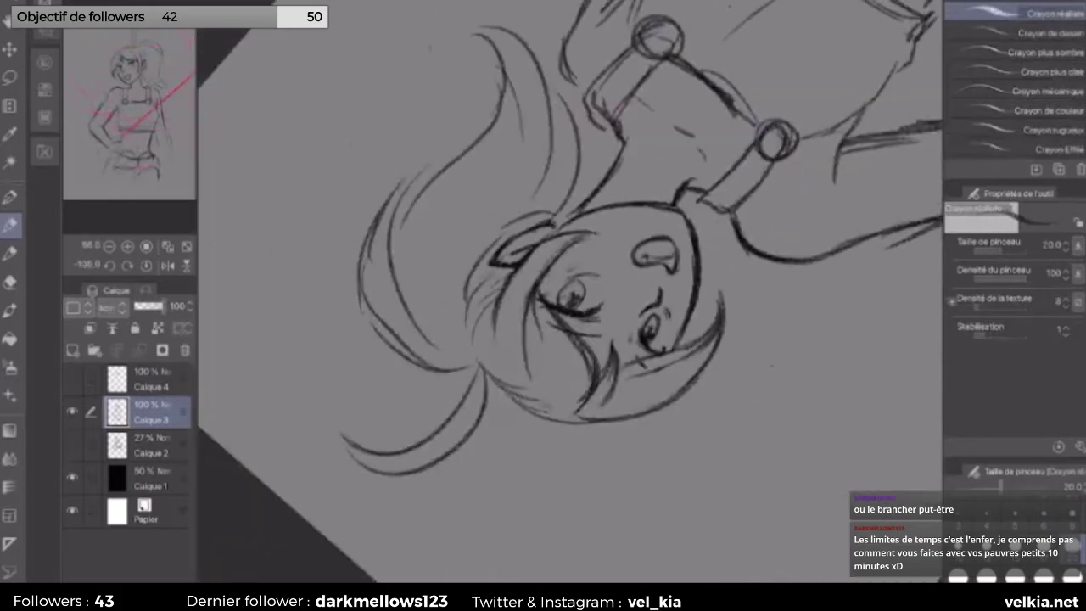
drag(435, 324, 517, 136)
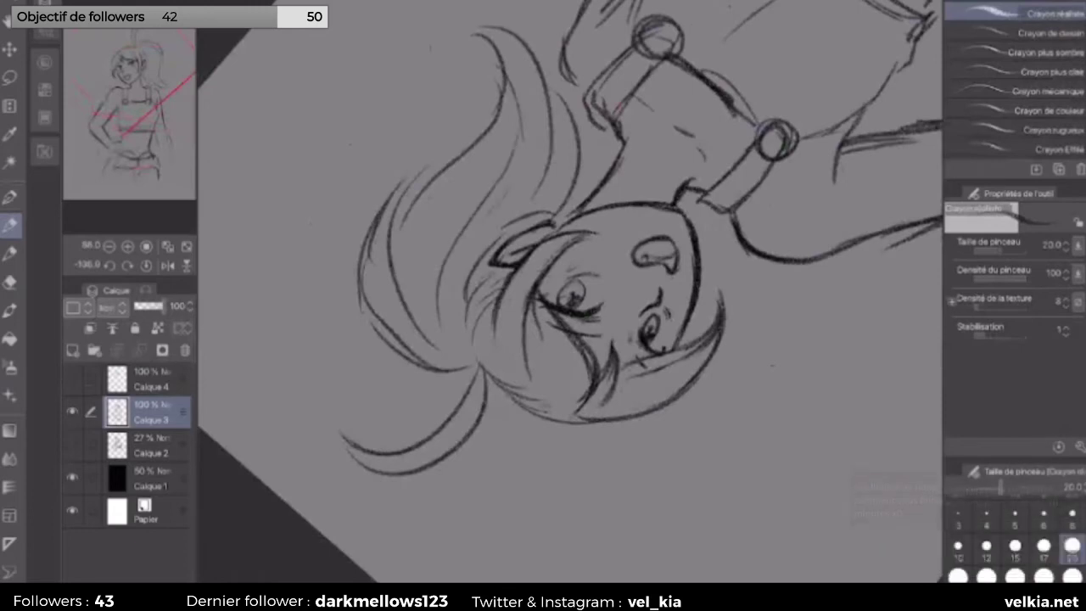
drag(430, 220, 446, 195)
key(ctrl+at)
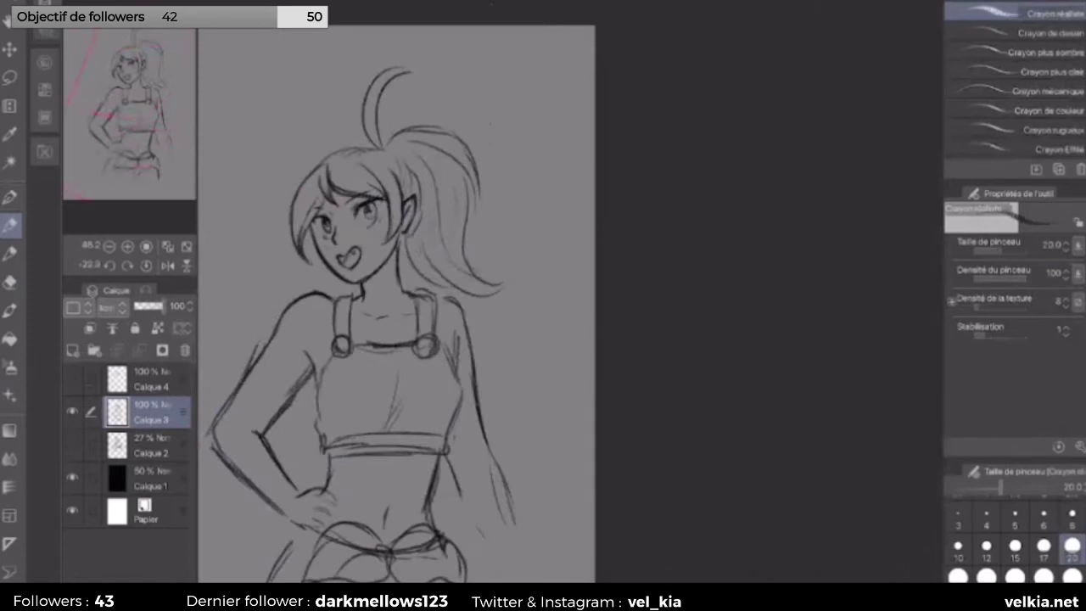
mouse_move(331, 322)
mouse_down()
mouse_move(425, 224)
mouse_move(451, 174)
mouse_move(438, 133)
mouse_up()
Step: Erase stray sketch lines around the fringe and the far side of the hair
key(e)
drag(366, 151, 359, 164)
drag(329, 216, 314, 244)
mouse_move(406, 197)
mouse_down()
mouse_move(384, 229)
mouse_move(424, 343)
mouse_move(479, 408)
mouse_up()
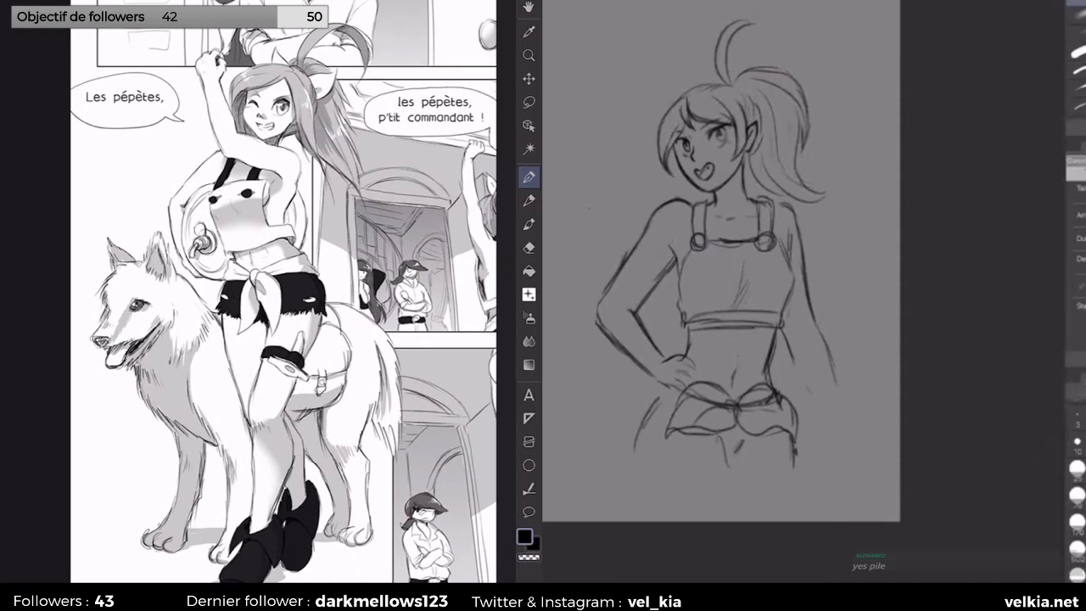
Step: Compare the full sketch with the enlarged comic-page reference of the character
scroll(721, 254, up, 2)
scroll(721, 255, down, 1)
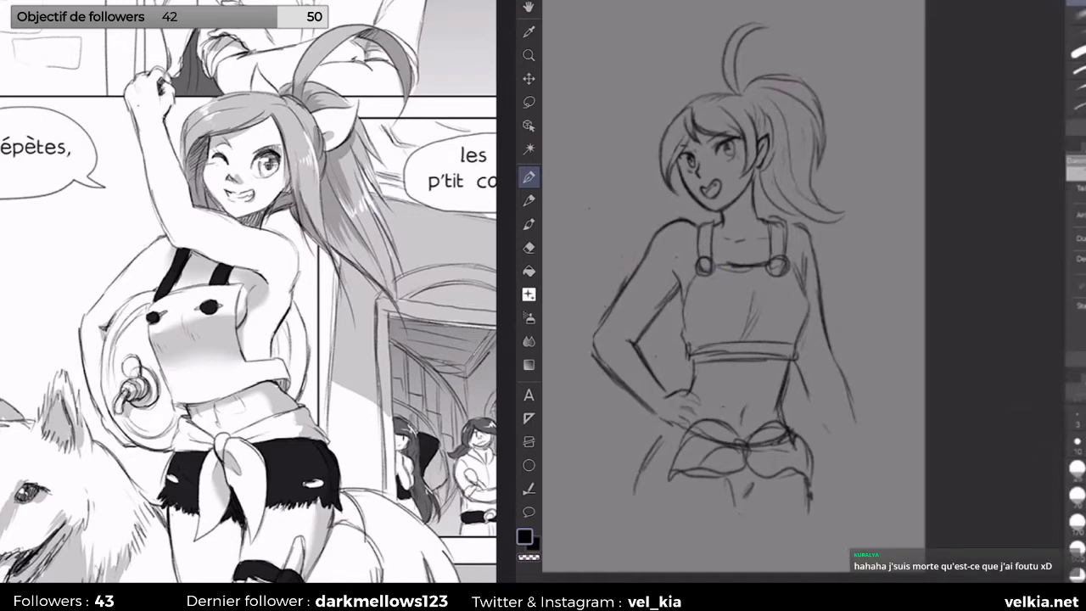
scroll(854, 227, down, 3)
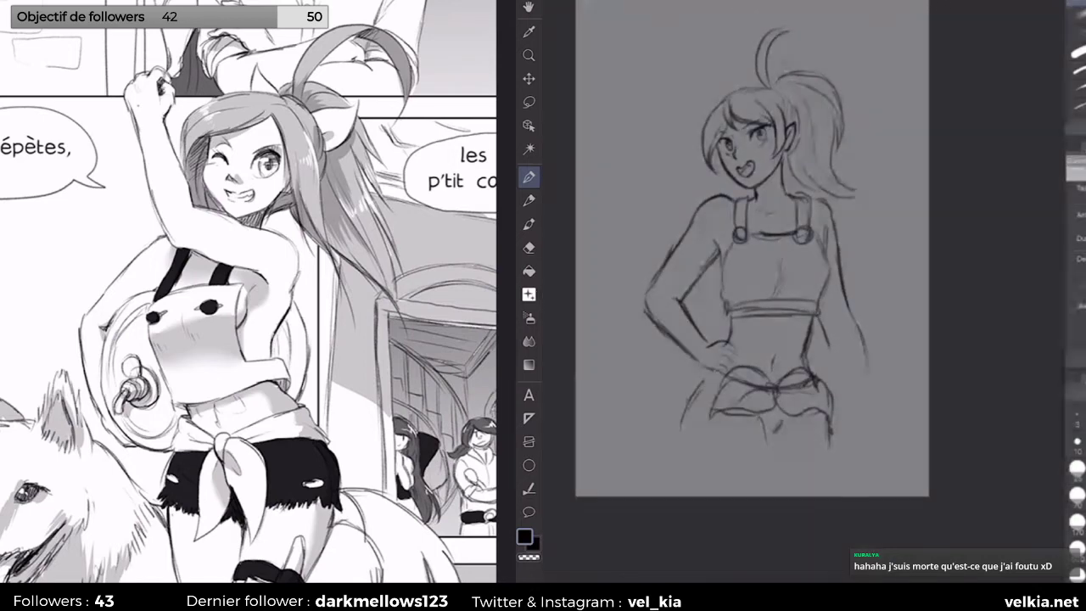
drag(854, 227, 848, 232)
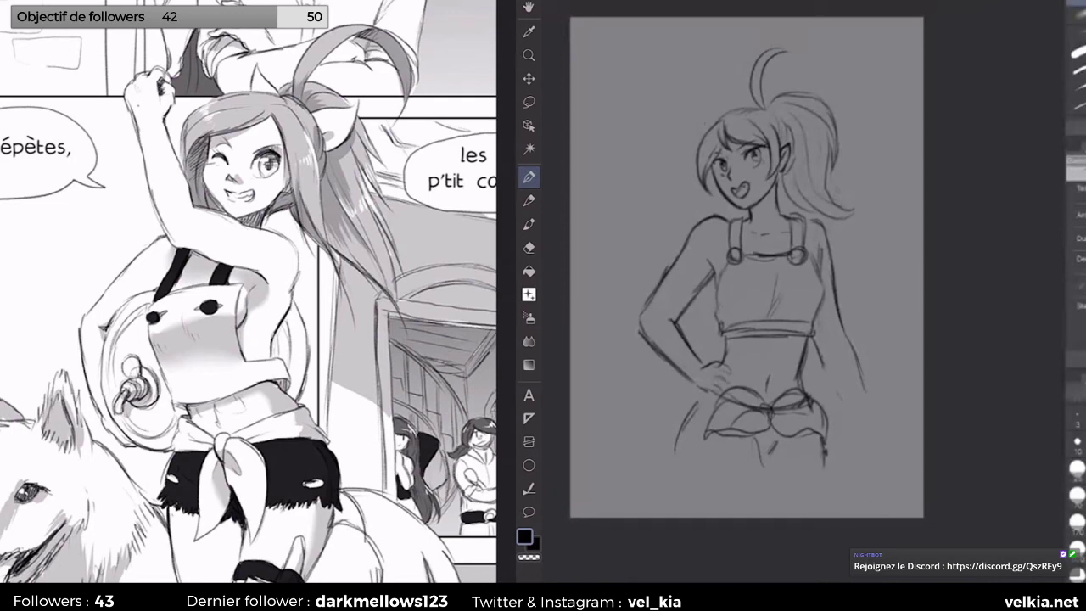
Step: Save the ponytail sketch in CLIP STUDIO FORMAT under a new file name starting with "dessin m"
drag(760, 582, 759, 510)
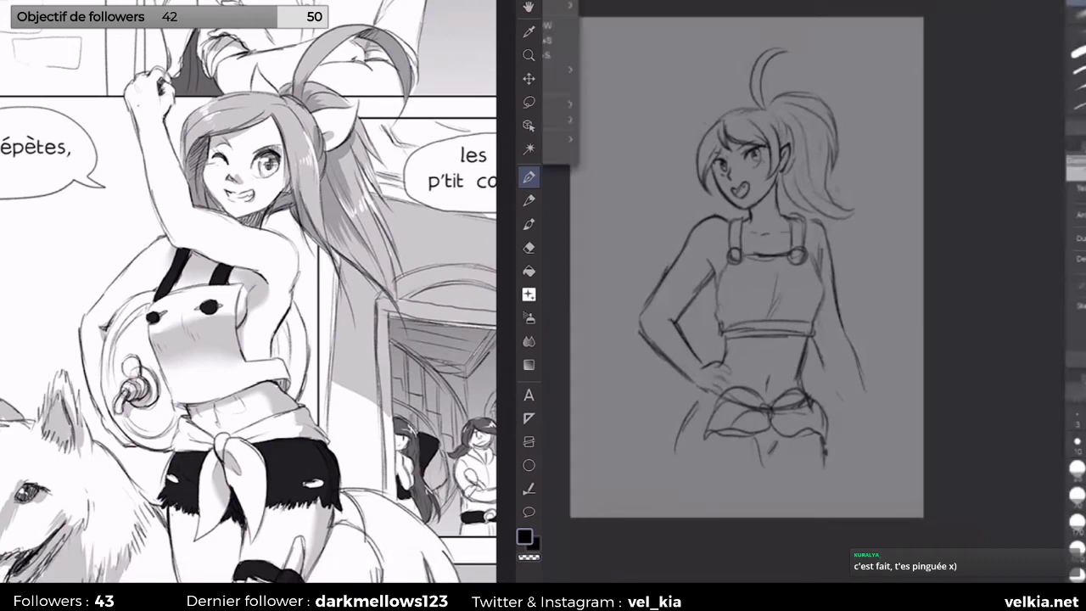
key(ctrl+shift+s)
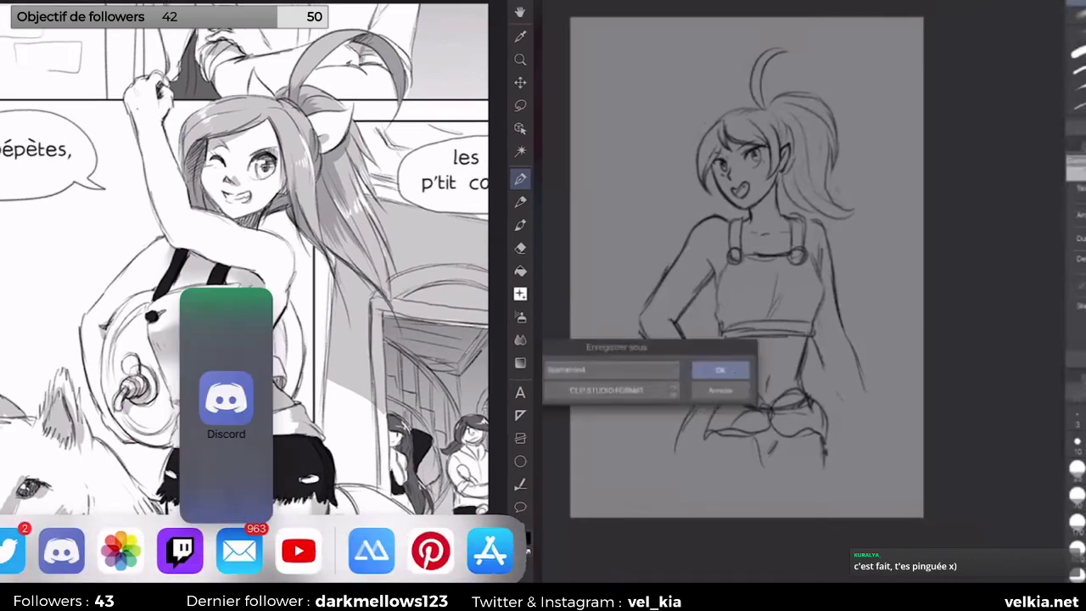
click(611, 369)
text(dessin)
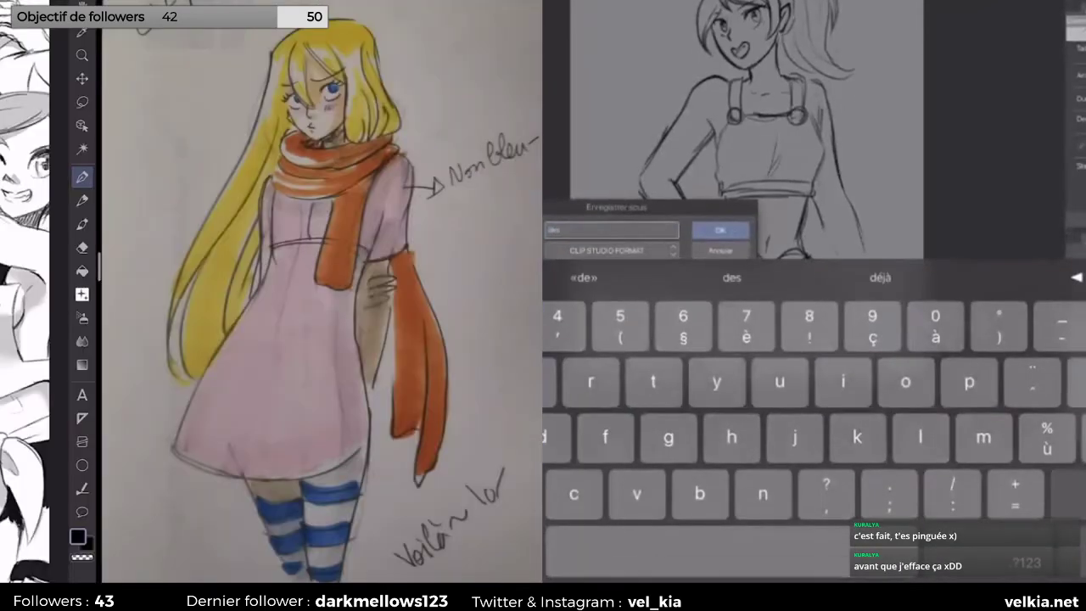
text( m)
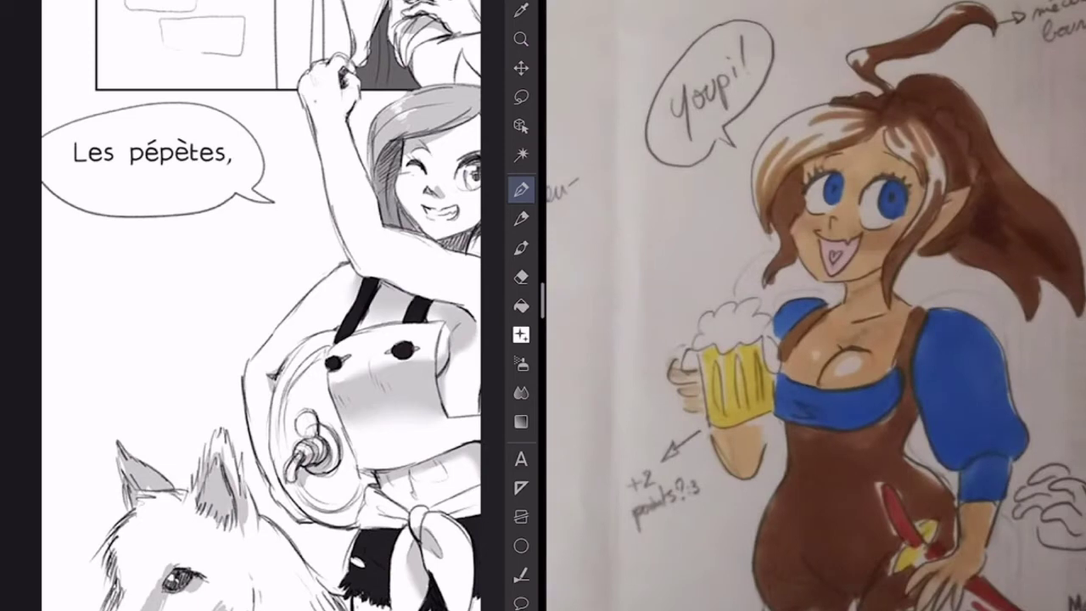
Step: Look through the fan drawings posted on Discord and open the unread channel under LE COIN HISTOIRES
scroll(241, 305, down, 3)
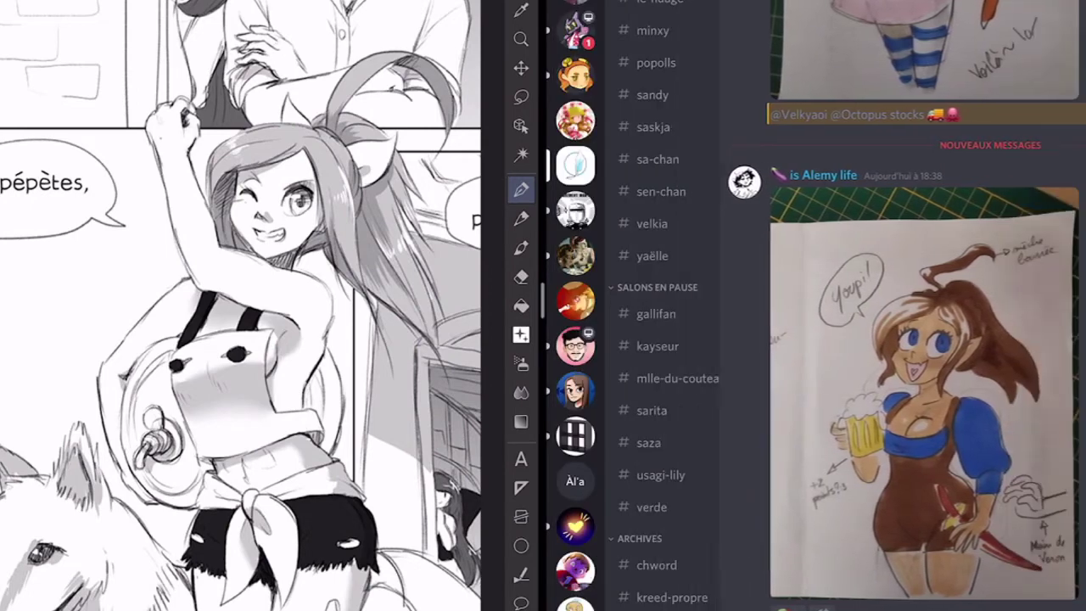
scroll(662, 339, up, 5)
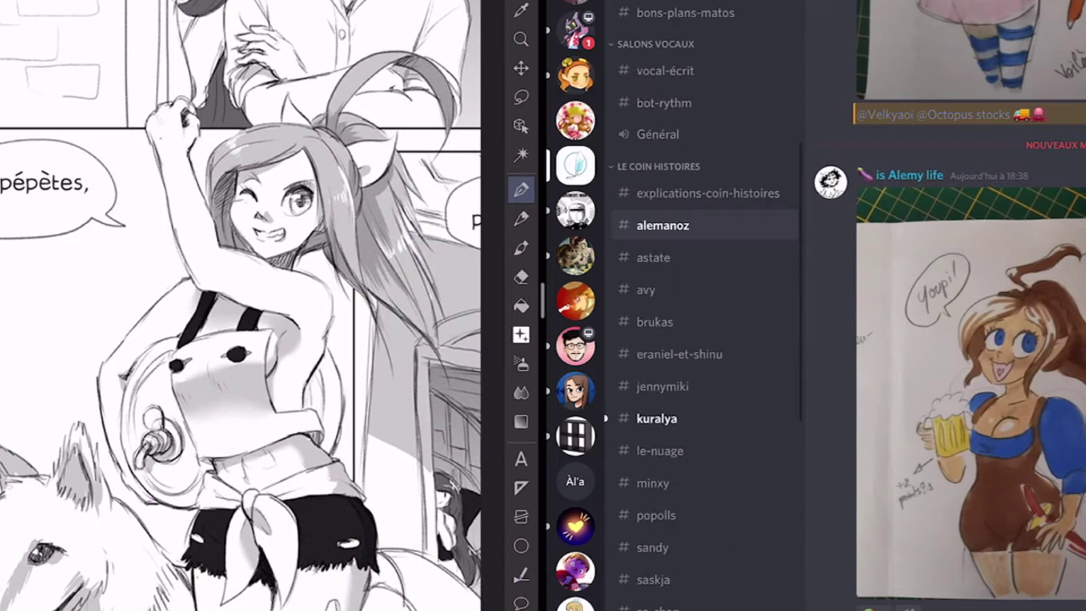
click(656, 418)
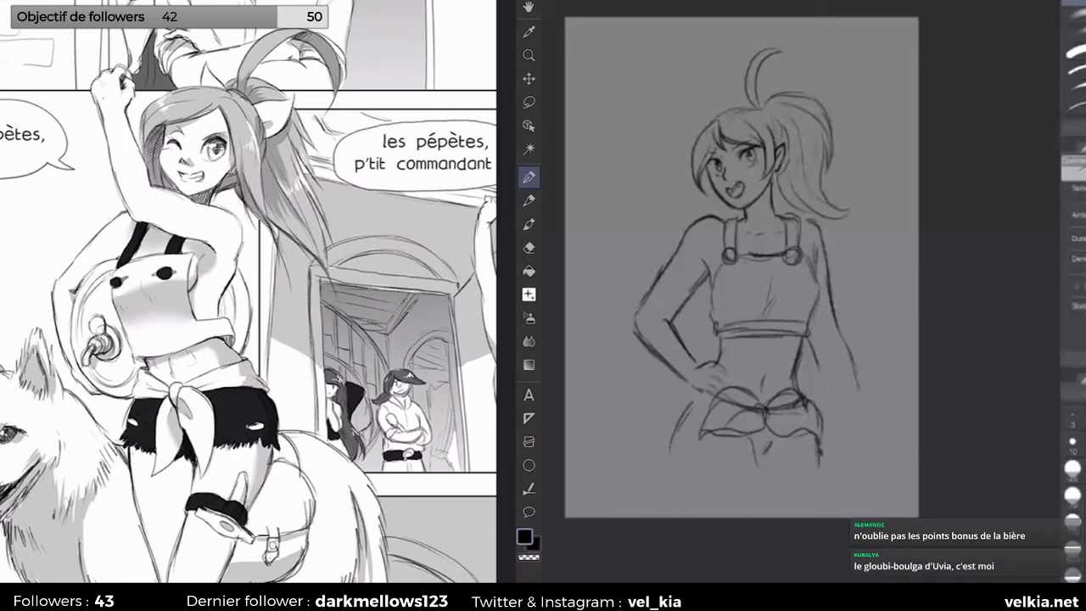
Step: Bring up the Discord chat next to the comic page and briefly show the palettes beside the ponytail sketch
mouse_move(263, 594)
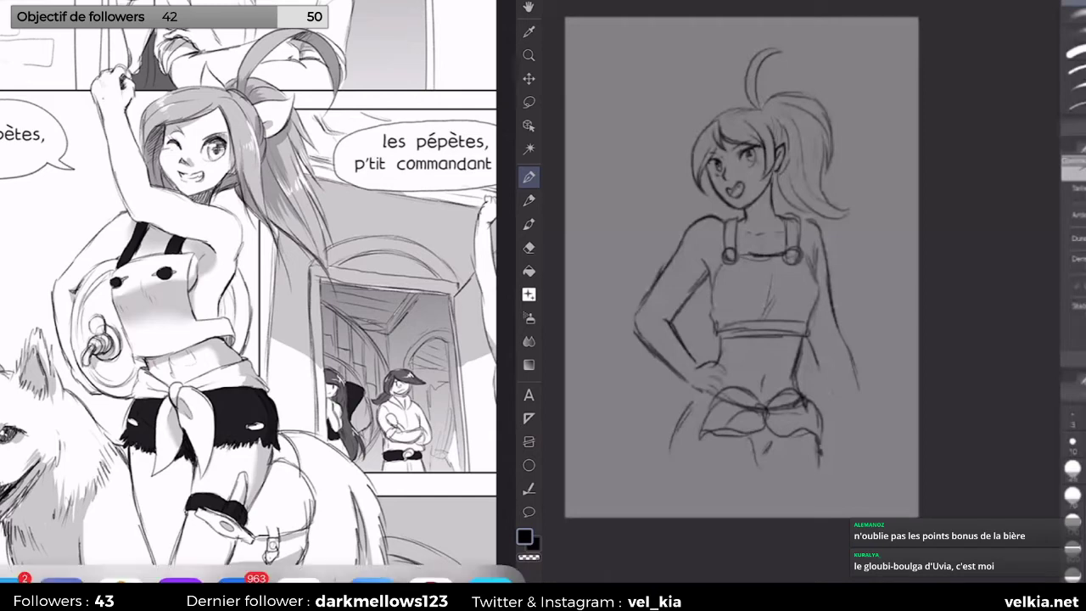
click(61, 551)
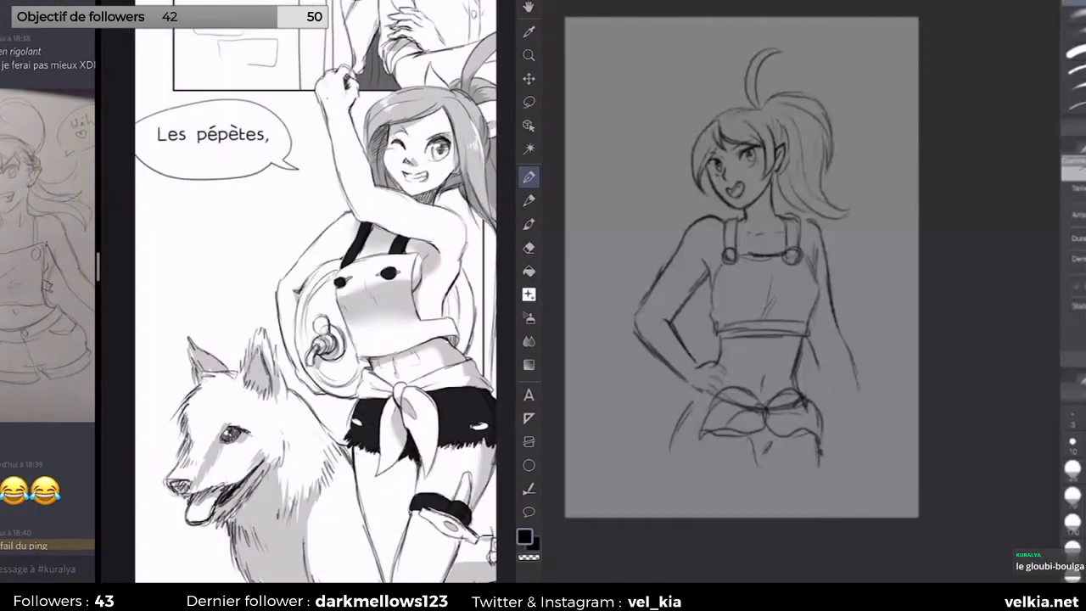
key(Tab)
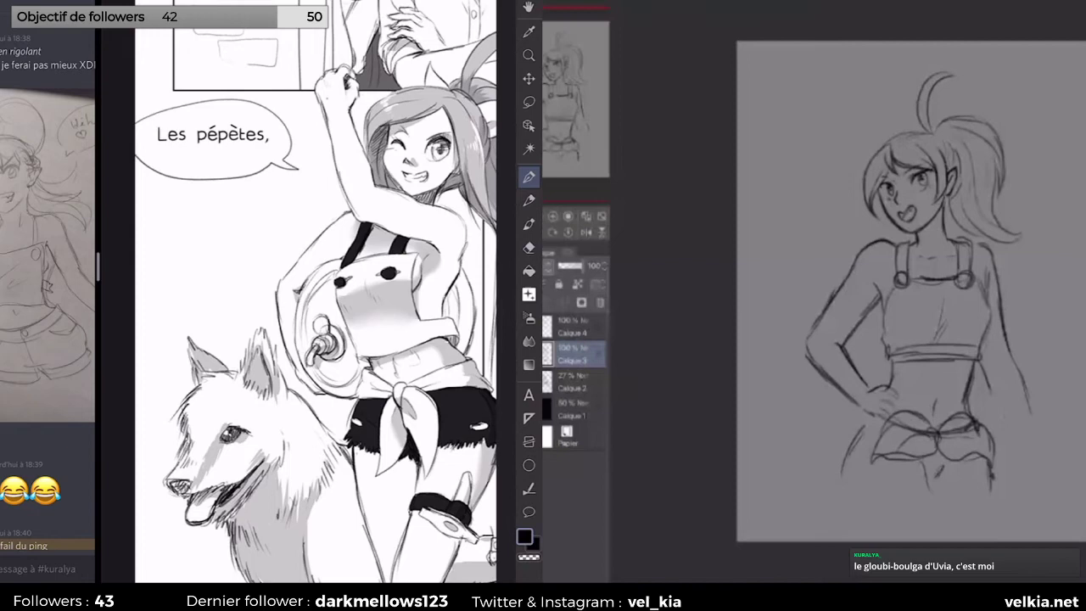
key(Tab)
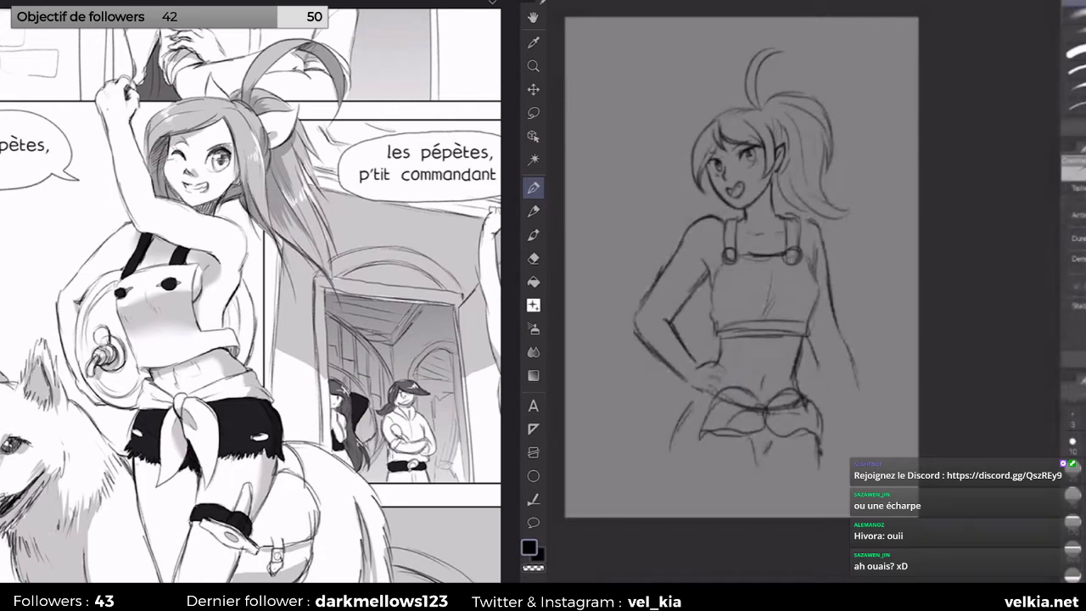
Step: Place Discord beside the comic page again and display the pencil fan art shared in the unread channel
drag(255, 582, 254, 543)
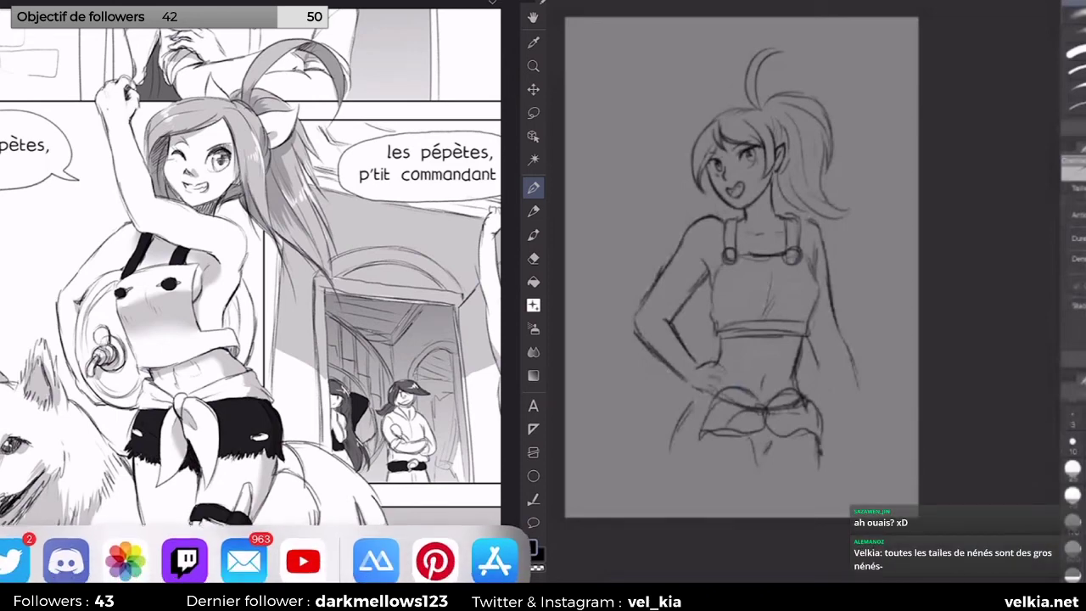
mouse_move(66, 562)
mouse_down()
mouse_move(57, 537)
mouse_move(66, 560)
mouse_up()
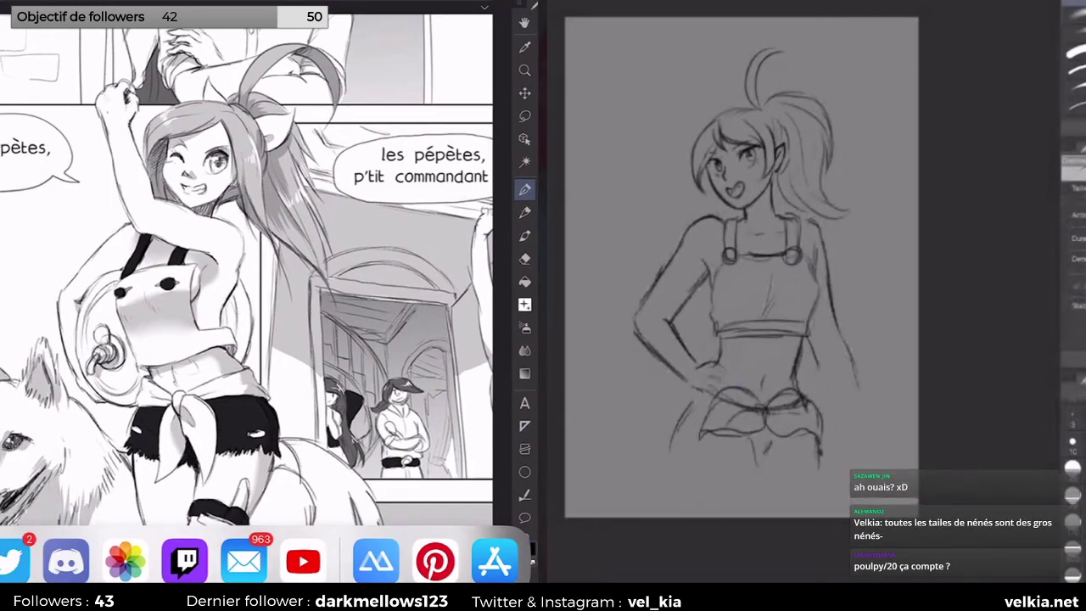
mouse_move(66, 563)
mouse_down()
mouse_move(25, 519)
mouse_move(67, 560)
mouse_up()
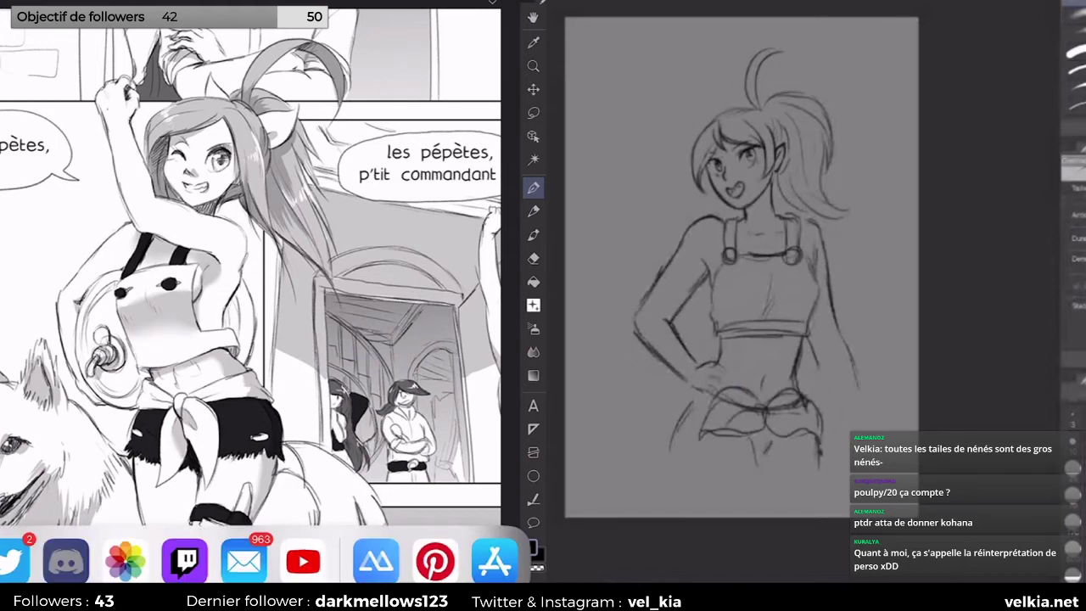
drag(66, 560, 331, 297)
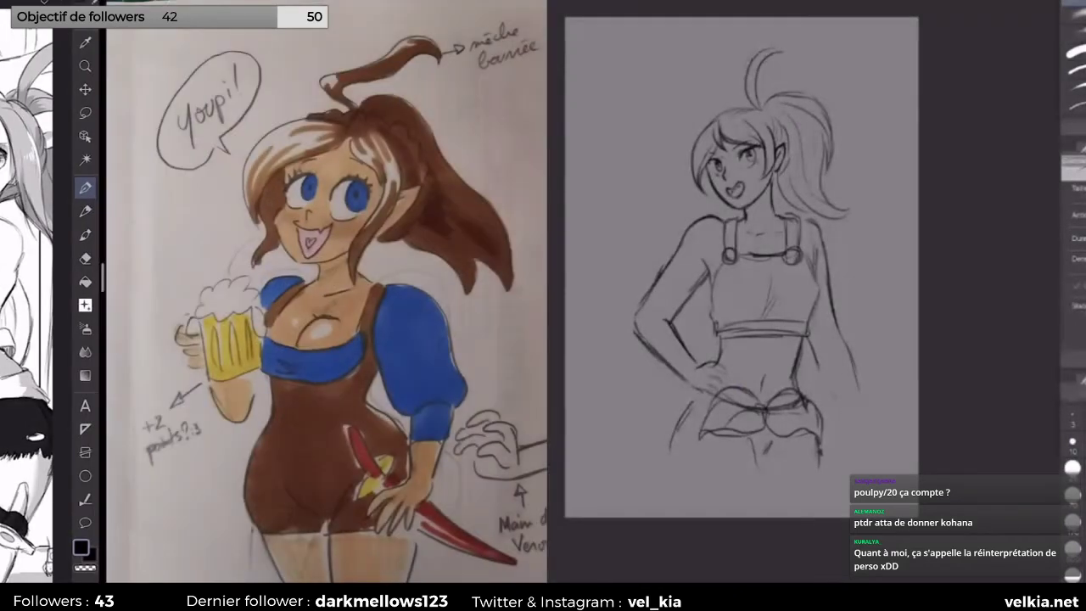
scroll(234, 339, down, 3)
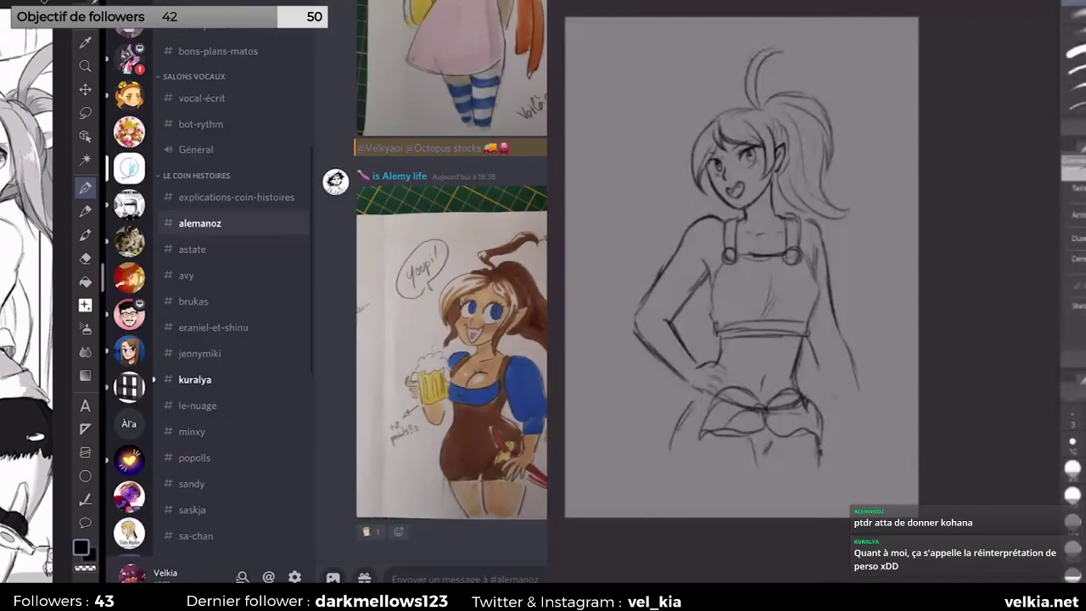
click(199, 382)
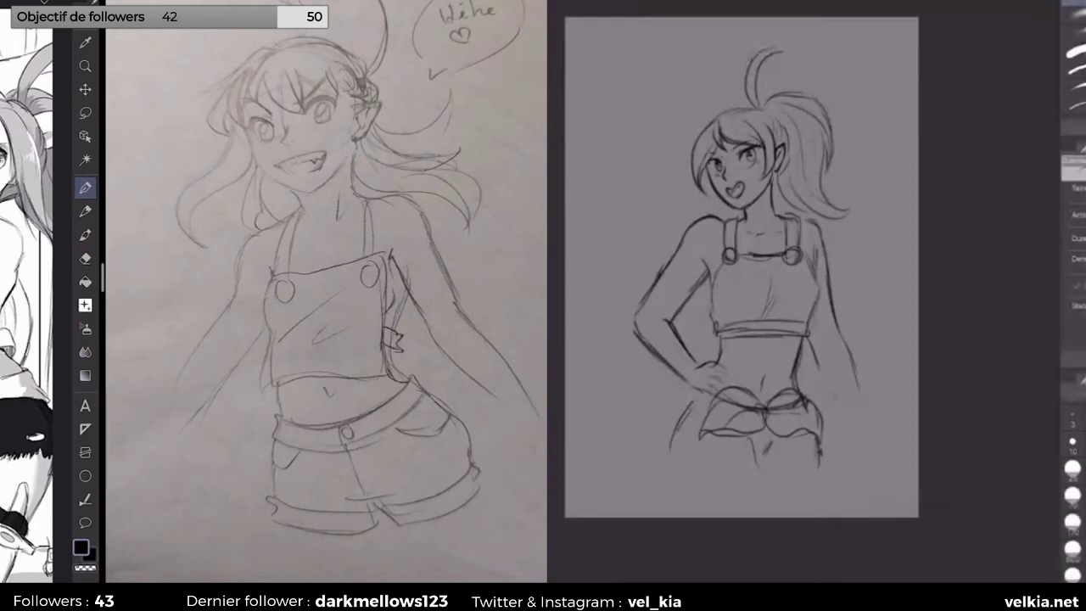
Step: Show the Discord chat in the second view, restore the comic page to full width and examine the ponytailed character's pose
drag(730, 582, 730, 526)
drag(572, 529, 727, 243)
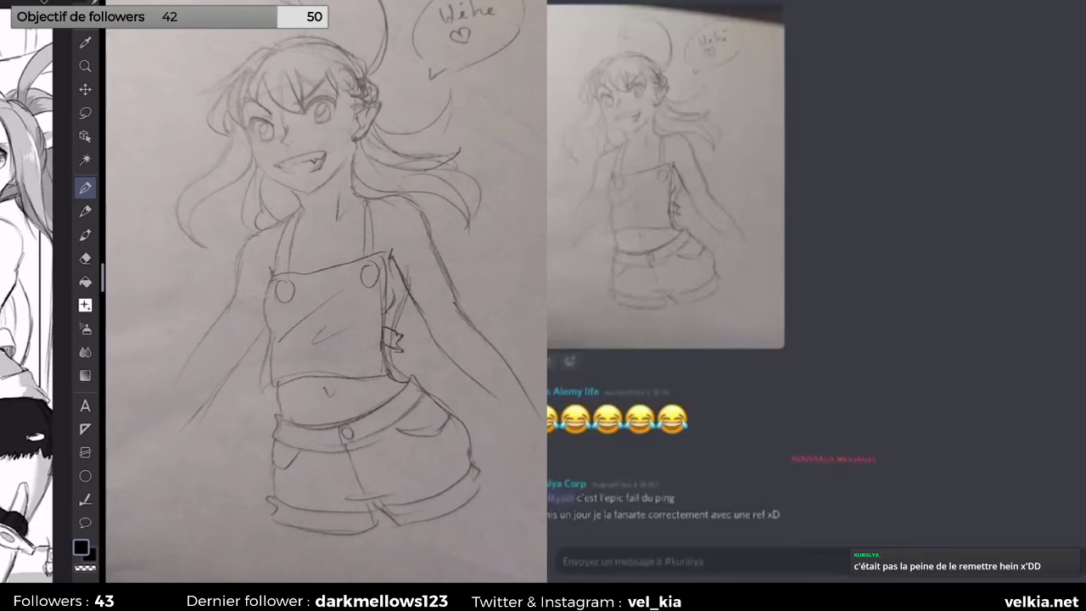
drag(102, 276, 529, 276)
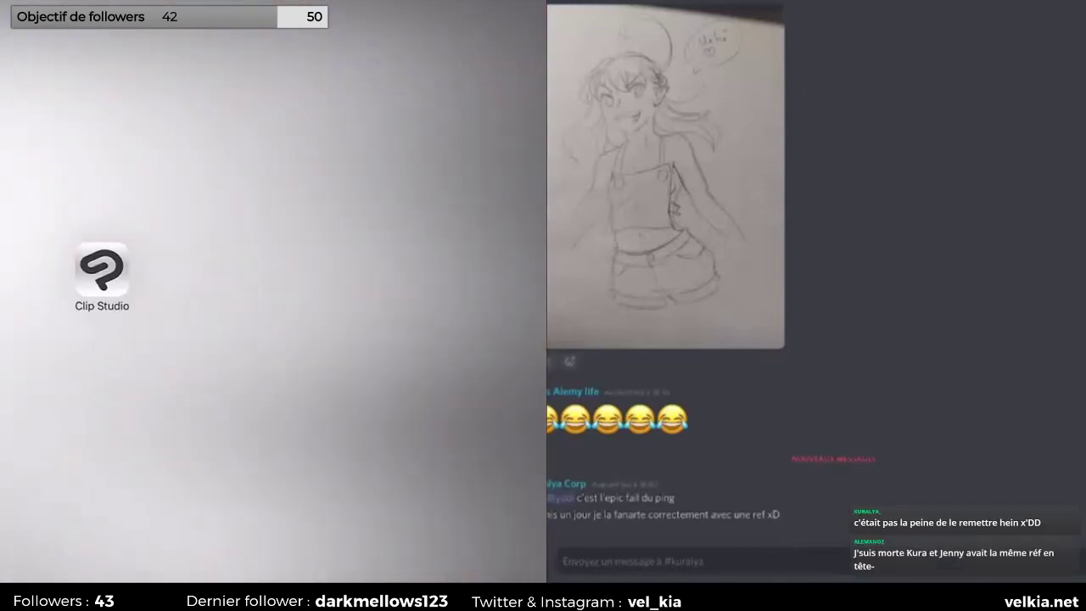
scroll(252, 296, up, 5)
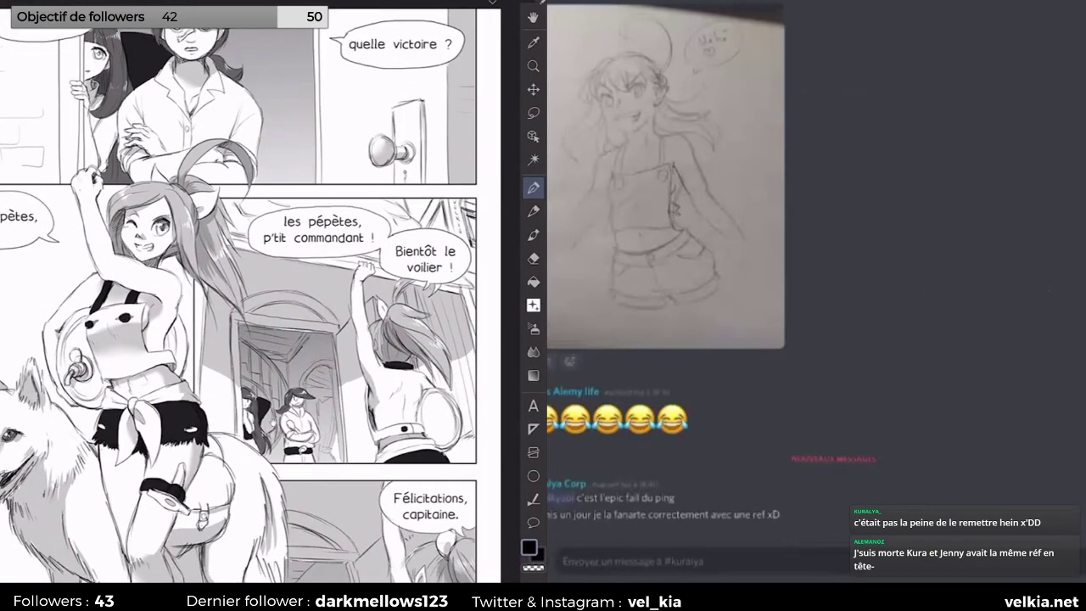
scroll(251, 295, right, 2)
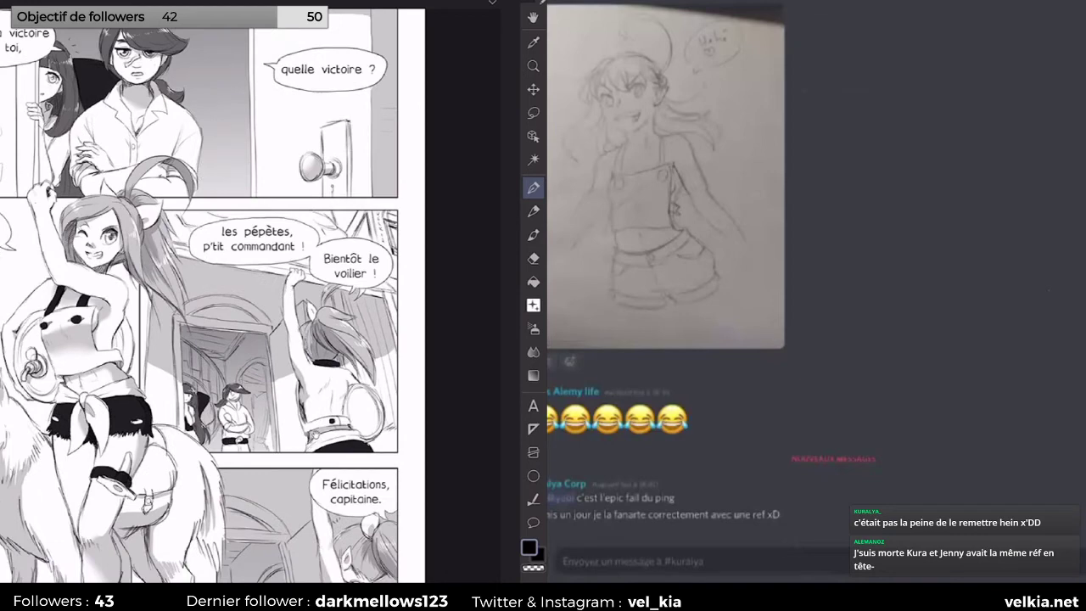
scroll(252, 295, up, 2)
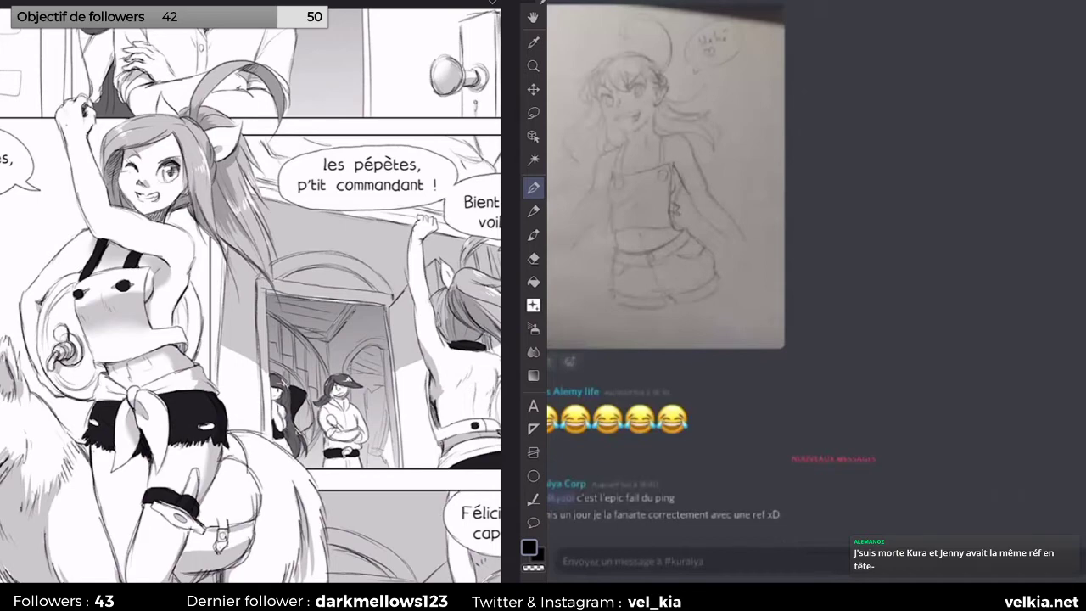
Step: Switch from the comic page to the inked drawing of the braided girl with the scarf
key(super+alt+d)
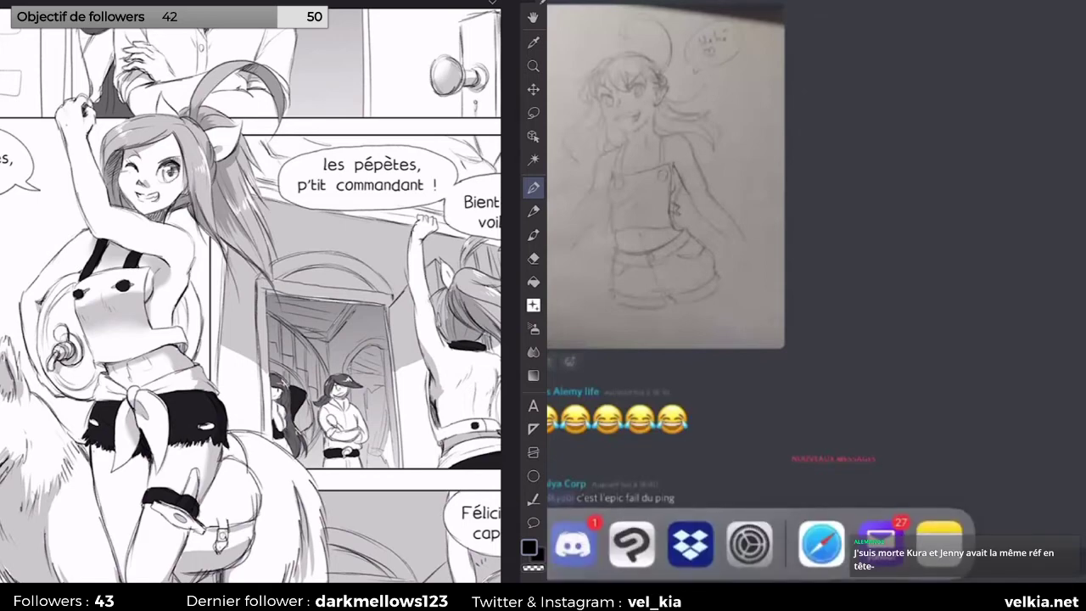
key(ctrl+Tab)
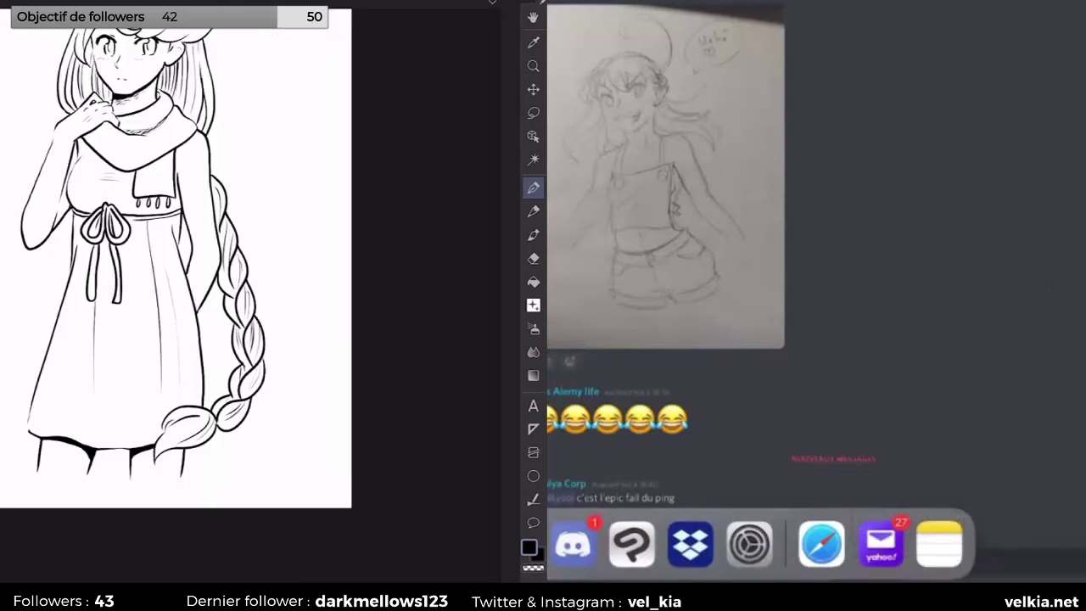
key(super+Tab)
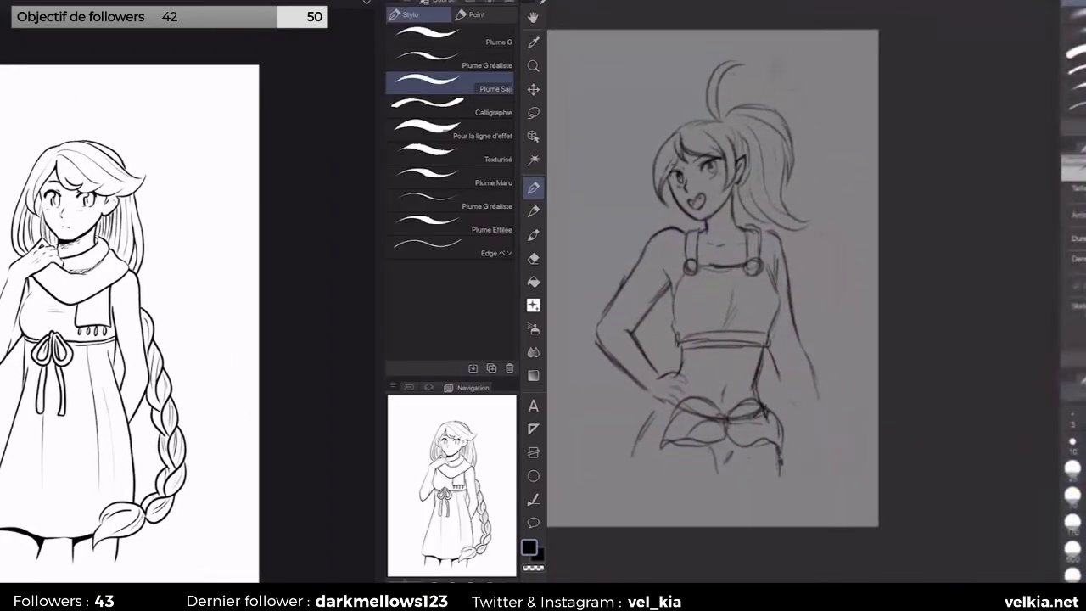
key(ctrl+Tab)
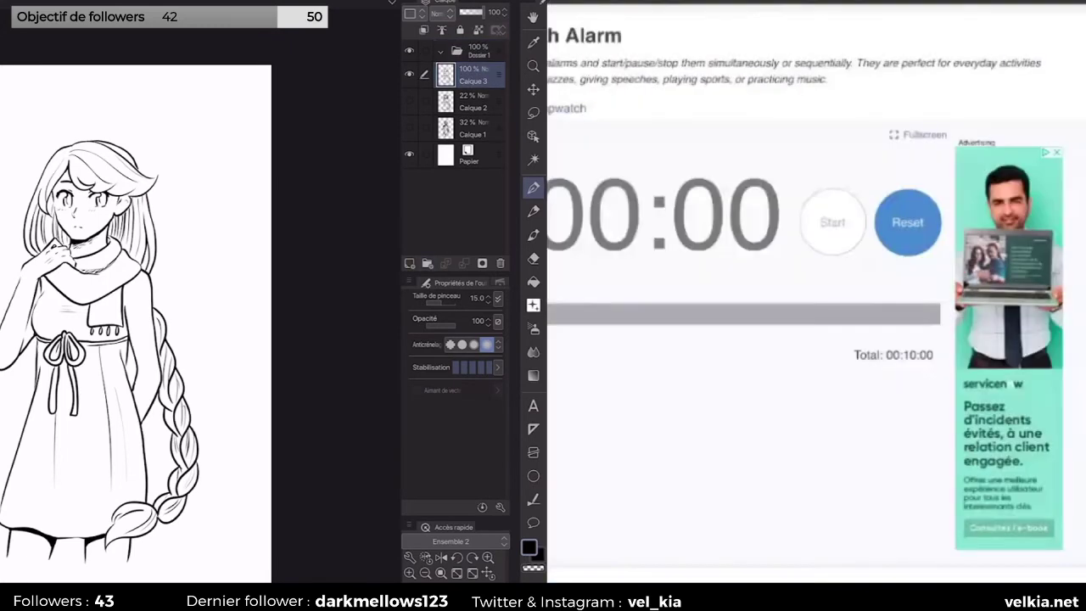
Step: Move Calque 1, Calque 2 and Calque 3 into the new layer folder and name the folder "cleya"
click(424, 101)
click(424, 128)
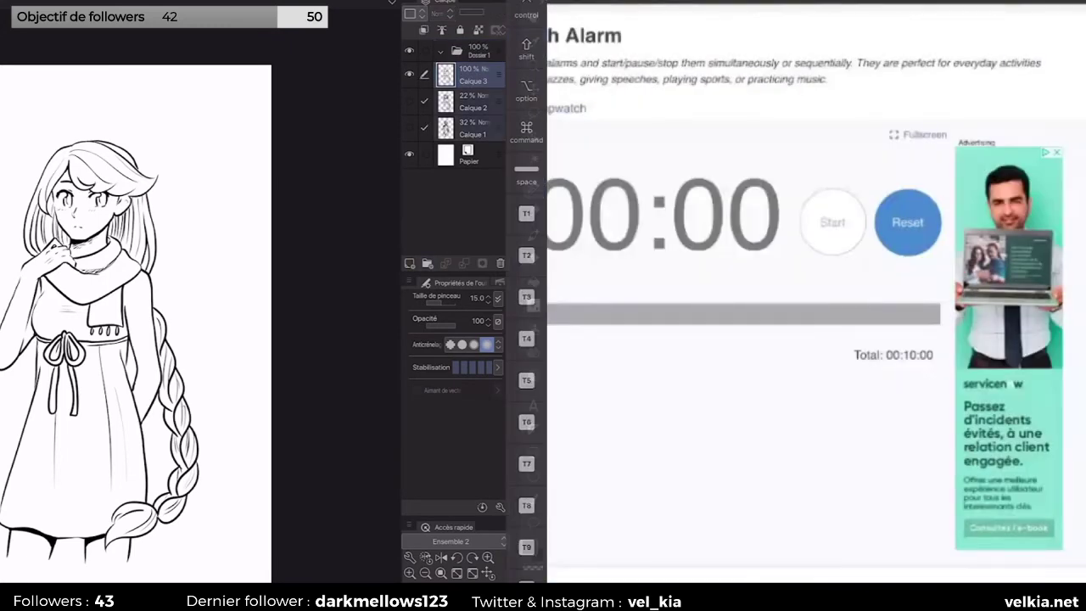
double_click(478, 54)
text(Cl)
key(BackSpace)
key(BackSpace)
key(BackSpace)
key(BackSpace)
key(BackSpace)
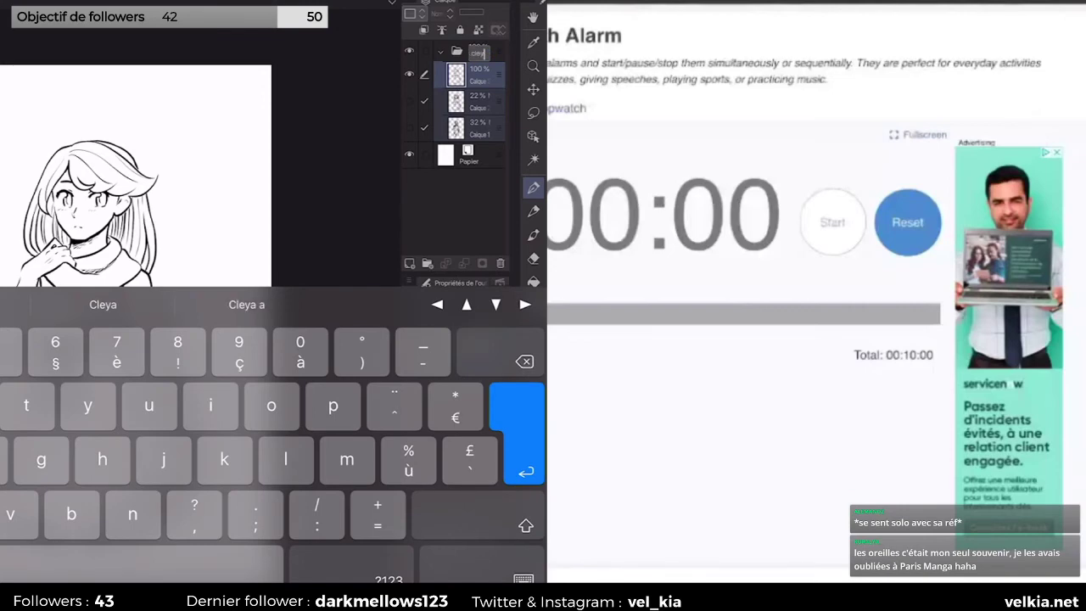
text(cleys)
key(Return)
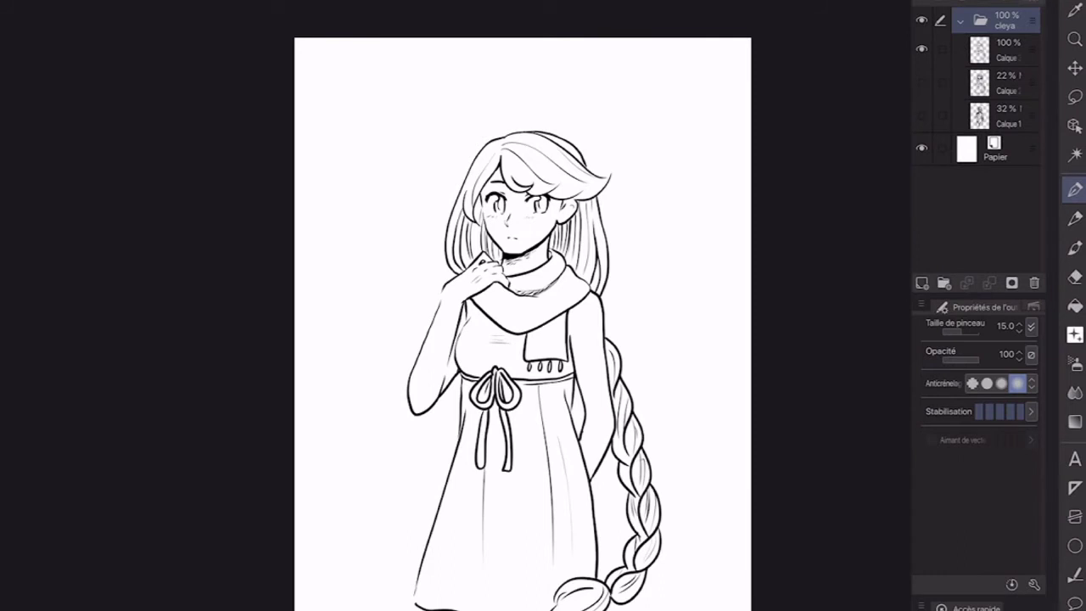
Step: Collapse the cleya folder, add a new layer above it and pick the pencil for sketching
click(960, 20)
key(ctrl+shift+n)
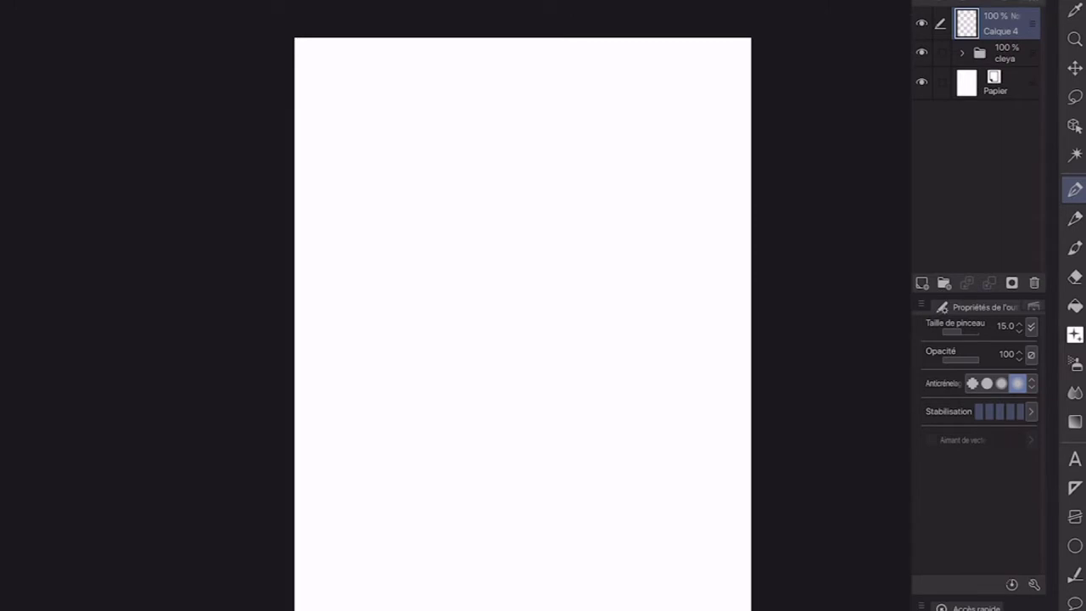
key(p)
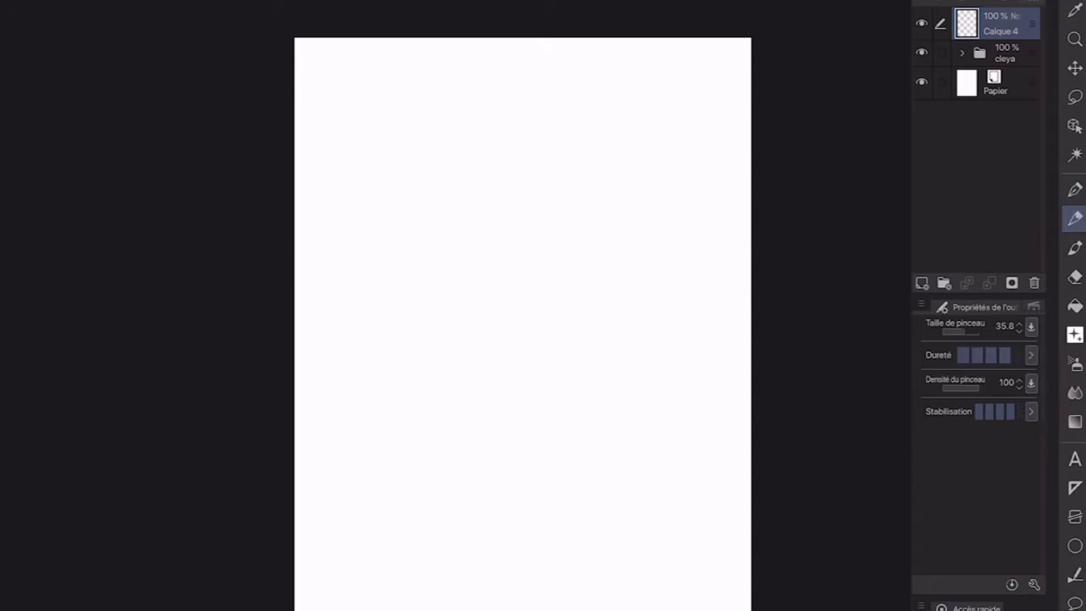
Step: Sketch an oval head with a short neck in the upper part of the blank page
mouse_move(513, 129)
mouse_down()
mouse_move(495, 185)
mouse_move(481, 180)
mouse_move(552, 203)
mouse_move(509, 119)
mouse_move(472, 182)
mouse_move(560, 144)
mouse_move(485, 212)
mouse_move(521, 230)
mouse_move(500, 120)
mouse_move(524, 262)
mouse_up()
key(Delete)
drag(487, 223, 482, 251)
drag(489, 251, 516, 246)
drag(487, 245, 530, 228)
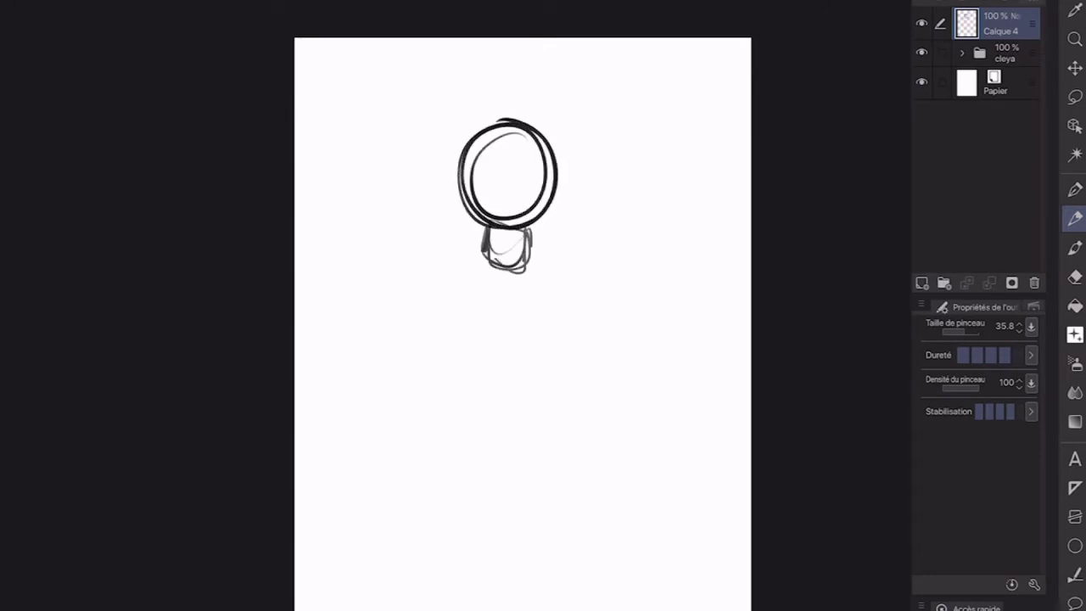
Step: Block in the shoulders, both sides of the chest and the lower edge of the ribcage
mouse_move(456, 257)
mouse_down()
mouse_move(561, 269)
mouse_move(534, 344)
mouse_up()
drag(563, 272, 534, 343)
mouse_move(519, 255)
mouse_down()
mouse_move(442, 280)
mouse_move(465, 355)
mouse_up()
mouse_move(437, 307)
mouse_down()
mouse_move(571, 294)
mouse_move(560, 341)
mouse_up()
drag(514, 263, 562, 284)
drag(561, 273, 550, 351)
drag(491, 261, 546, 273)
mouse_move(432, 268)
mouse_down()
mouse_move(468, 380)
mouse_move(509, 343)
mouse_up()
drag(550, 329, 550, 376)
drag(475, 374, 560, 363)
Step: Sketch the narrow waist below the ribcage, closing it with curved lines at the hips
drag(468, 353, 469, 414)
drag(468, 373, 468, 423)
mouse_move(472, 355)
mouse_down()
mouse_move(550, 373)
mouse_move(548, 440)
mouse_up()
drag(561, 340, 552, 424)
drag(557, 420, 528, 441)
drag(464, 423, 536, 435)
Step: Sketch the pelvis as a tapered shape with hip curves meeting at the crotch
mouse_move(472, 409)
mouse_down()
mouse_move(564, 411)
mouse_move(555, 480)
mouse_up()
drag(560, 434, 565, 491)
drag(467, 420, 435, 463)
mouse_move(454, 448)
mouse_down()
mouse_move(514, 524)
mouse_move(555, 482)
mouse_move(511, 533)
mouse_up()
drag(492, 493, 512, 530)
drag(569, 478, 524, 524)
mouse_move(554, 421)
mouse_down()
mouse_move(569, 476)
mouse_move(529, 510)
mouse_up()
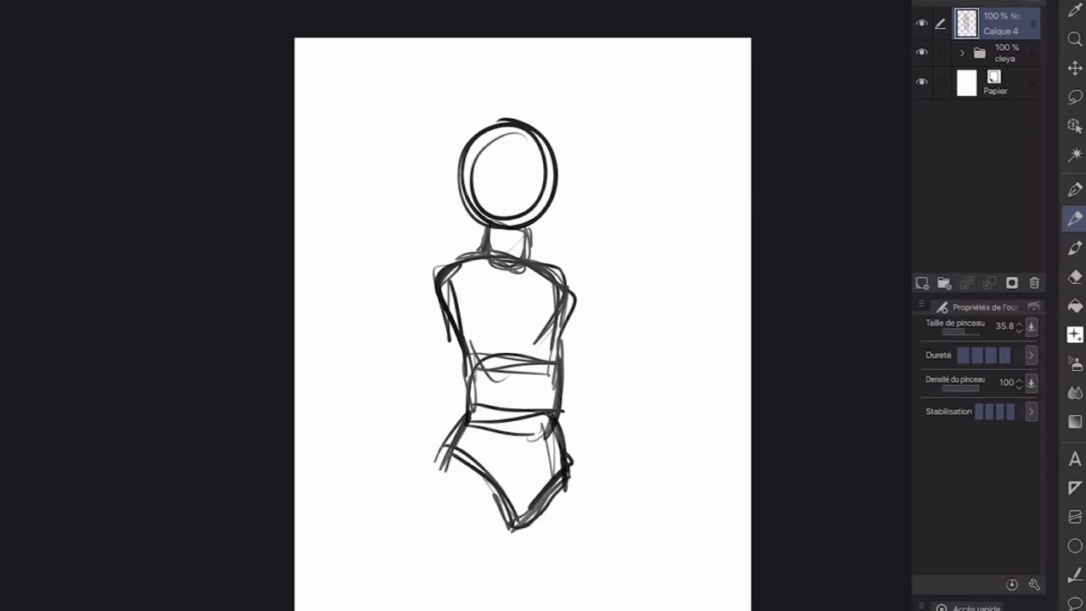
Step: Draw the contours of both thighs down from the pelvis and reinforce the outer hip line
drag(449, 443, 429, 511)
drag(436, 470, 440, 582)
drag(497, 497, 504, 565)
drag(504, 518, 507, 580)
drag(499, 495, 502, 526)
drag(502, 534, 506, 583)
drag(512, 521, 537, 583)
drag(563, 477, 601, 580)
drag(560, 446, 590, 521)
drag(562, 414, 566, 450)
Step: Add the vertical and horizontal face guidelines, firm up the head outline and draw two round eyes
drag(558, 273, 560, 322)
mouse_move(523, 133)
mouse_down()
mouse_move(520, 229)
mouse_move(519, 214)
mouse_up()
mouse_move(543, 145)
mouse_down()
mouse_move(542, 213)
mouse_move(470, 180)
mouse_move(553, 188)
mouse_up()
drag(480, 136, 495, 226)
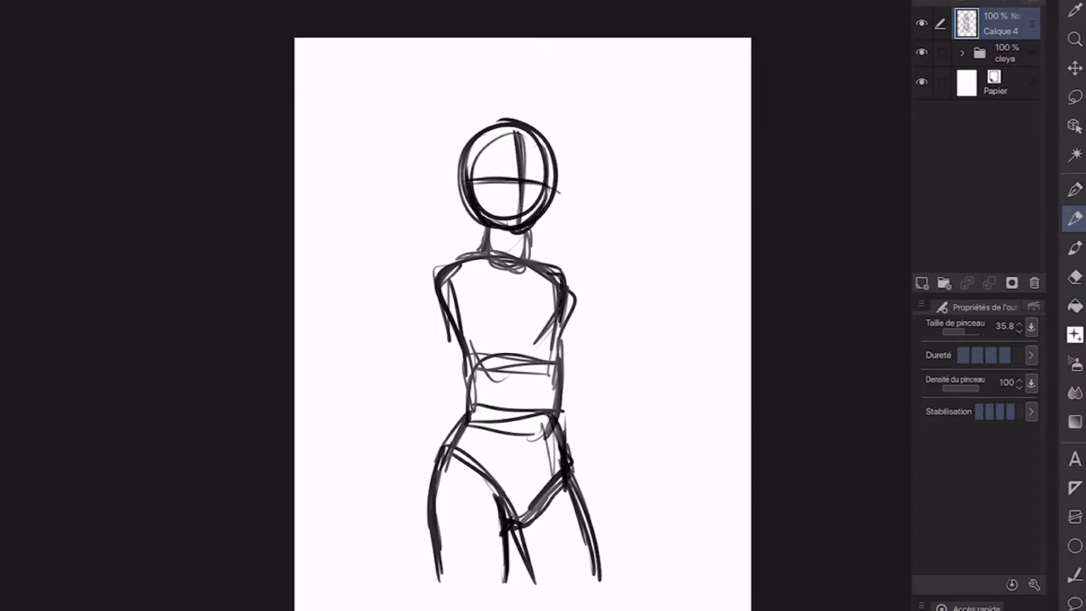
drag(557, 158, 540, 223)
mouse_move(502, 167)
mouse_down()
mouse_move(505, 187)
mouse_move(534, 188)
mouse_up()
Step: Sketch the hair over the top of the head with long locks falling on both sides of the face
drag(517, 117, 465, 141)
mouse_move(522, 117)
mouse_down()
mouse_move(504, 134)
mouse_move(543, 136)
mouse_up()
drag(533, 119, 549, 146)
mouse_move(518, 127)
mouse_down()
mouse_move(452, 159)
mouse_move(468, 188)
mouse_move(463, 311)
mouse_up()
mouse_move(465, 189)
mouse_down()
mouse_move(453, 312)
mouse_move(460, 302)
mouse_up()
drag(458, 169, 429, 263)
mouse_move(449, 197)
mouse_down()
mouse_move(440, 265)
mouse_move(453, 256)
mouse_move(421, 249)
mouse_move(443, 249)
mouse_up()
drag(557, 207, 557, 268)
mouse_move(560, 165)
mouse_down()
mouse_move(560, 216)
mouse_move(556, 205)
mouse_up()
Step: Sketch a bushy side ponytail with short strands fanning outward from the head
mouse_move(444, 166)
mouse_down()
mouse_move(400, 204)
mouse_move(395, 248)
mouse_up()
drag(420, 195, 405, 252)
mouse_move(445, 180)
mouse_down()
mouse_move(414, 250)
mouse_move(389, 215)
mouse_up()
drag(392, 200, 387, 222)
drag(402, 233, 396, 251)
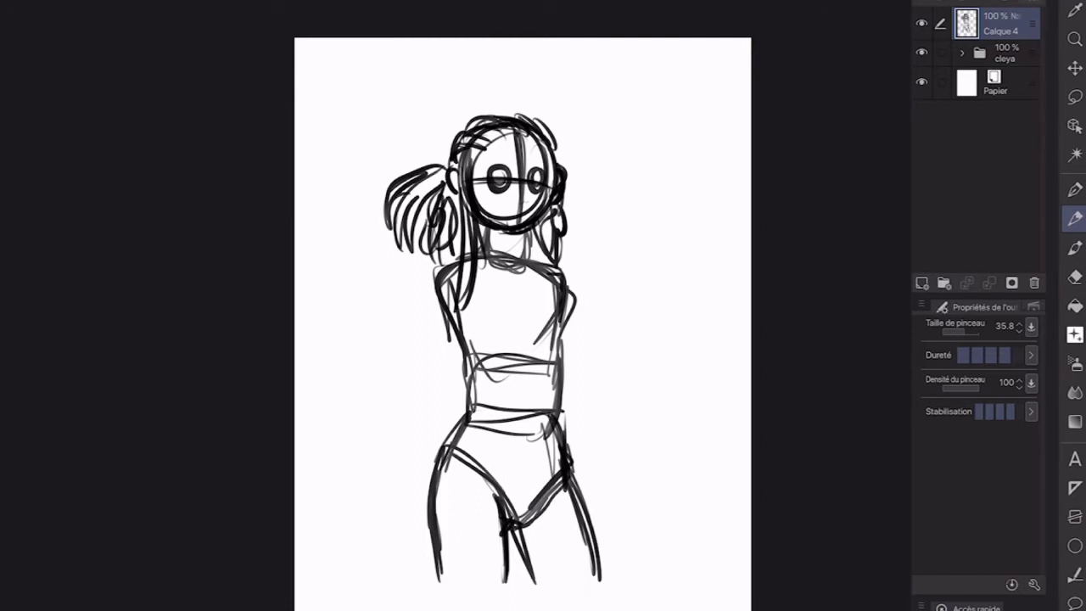
Step: Sketch the upper arm on the ponytail side, slanting outward and down from the shoulder
drag(460, 165, 436, 175)
drag(436, 292, 416, 365)
drag(446, 266, 422, 300)
drag(453, 300, 428, 368)
drag(429, 280, 395, 372)
drag(436, 273, 399, 368)
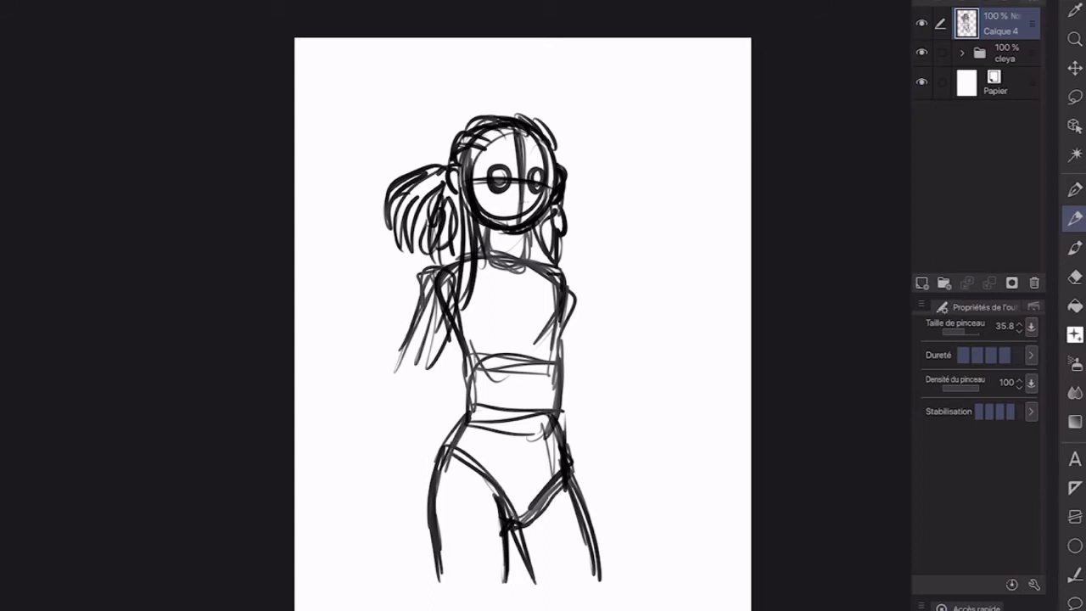
Step: Sketch the two chest circles and define the neck, collar and shoulder lines
mouse_move(549, 302)
mouse_down()
mouse_move(535, 341)
mouse_move(570, 303)
mouse_move(547, 350)
mouse_move(568, 341)
mouse_up()
mouse_move(505, 302)
mouse_down()
mouse_move(508, 342)
mouse_move(472, 336)
mouse_move(509, 348)
mouse_up()
drag(519, 314, 507, 350)
mouse_move(524, 234)
mouse_down()
mouse_move(521, 264)
mouse_move(551, 270)
mouse_up()
mouse_move(485, 227)
mouse_down()
mouse_move(481, 251)
mouse_move(546, 263)
mouse_up()
mouse_move(544, 263)
mouse_down()
mouse_move(573, 280)
mouse_move(572, 300)
mouse_up()
drag(540, 276, 562, 282)
Step: Firm up the contours of the upper arm on the ponytail side down to the elbow
mouse_move(568, 277)
mouse_down()
mouse_move(577, 290)
mouse_move(479, 293)
mouse_move(434, 371)
mouse_up()
mouse_move(414, 318)
mouse_down()
mouse_move(392, 380)
mouse_move(418, 388)
mouse_up()
drag(456, 277, 436, 348)
mouse_move(450, 265)
mouse_down()
mouse_move(412, 323)
mouse_move(399, 384)
mouse_move(423, 399)
mouse_up()
Step: Draw the forearm from the elbow down to the wrist and add a rough open hand
drag(427, 373, 378, 478)
drag(399, 361, 356, 487)
drag(406, 431, 373, 501)
drag(426, 368, 409, 423)
drag(400, 356, 415, 372)
drag(424, 370, 406, 387)
drag(382, 481, 365, 514)
drag(379, 492, 352, 526)
mouse_move(354, 484)
mouse_down()
mouse_move(368, 508)
mouse_move(341, 523)
mouse_move(361, 490)
mouse_up()
Step: Shift the sketched figure slightly to the right on the canvas to centre it
key(k)
drag(509, 339, 541, 342)
key(m)
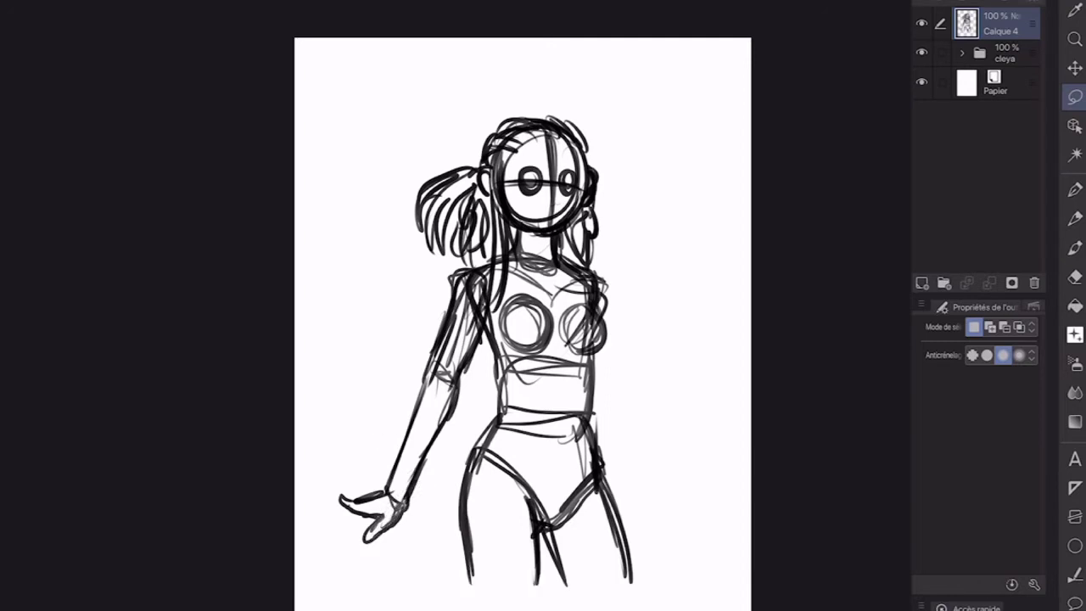
Step: Erase the hand at the end of the finished forearm and undo the redrawn attempt
key(e)
key(p)
drag(418, 500, 358, 550)
key(p)
key(ctrl+z)
key(ctrl+z)
key(ctrl+z)
key(ctrl+z)
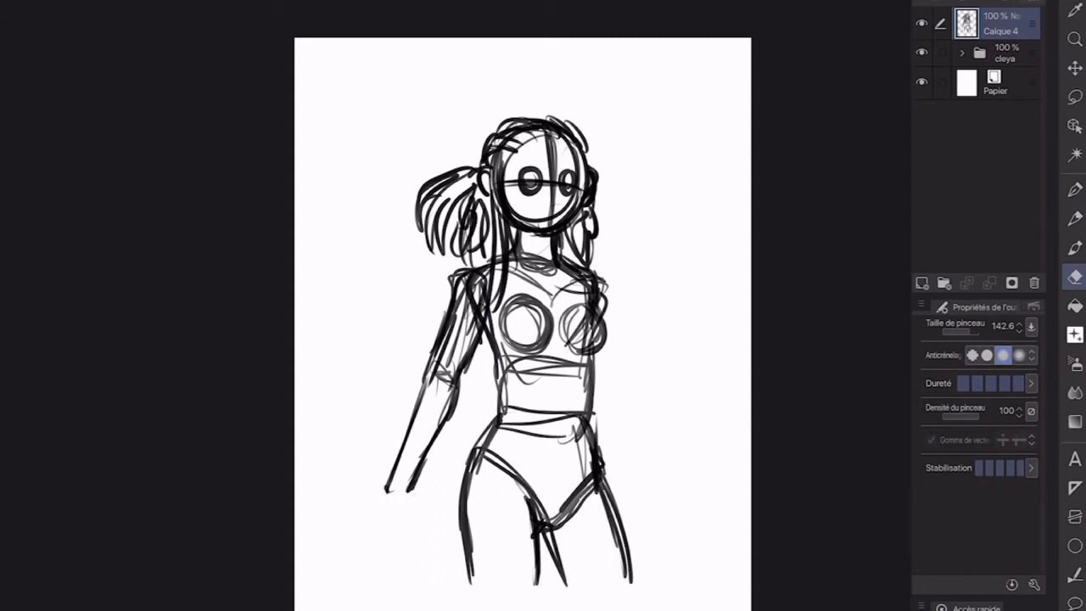
Step: Redraw the hand with spread fingers and start the outer contour of the opposite upper arm
mouse_move(409, 486)
mouse_down()
mouse_move(390, 491)
mouse_move(413, 509)
mouse_move(382, 526)
mouse_move(370, 519)
mouse_move(383, 526)
mouse_move(409, 500)
mouse_move(398, 536)
mouse_move(374, 522)
mouse_move(349, 537)
mouse_move(338, 527)
mouse_move(341, 507)
mouse_up()
drag(608, 278, 621, 348)
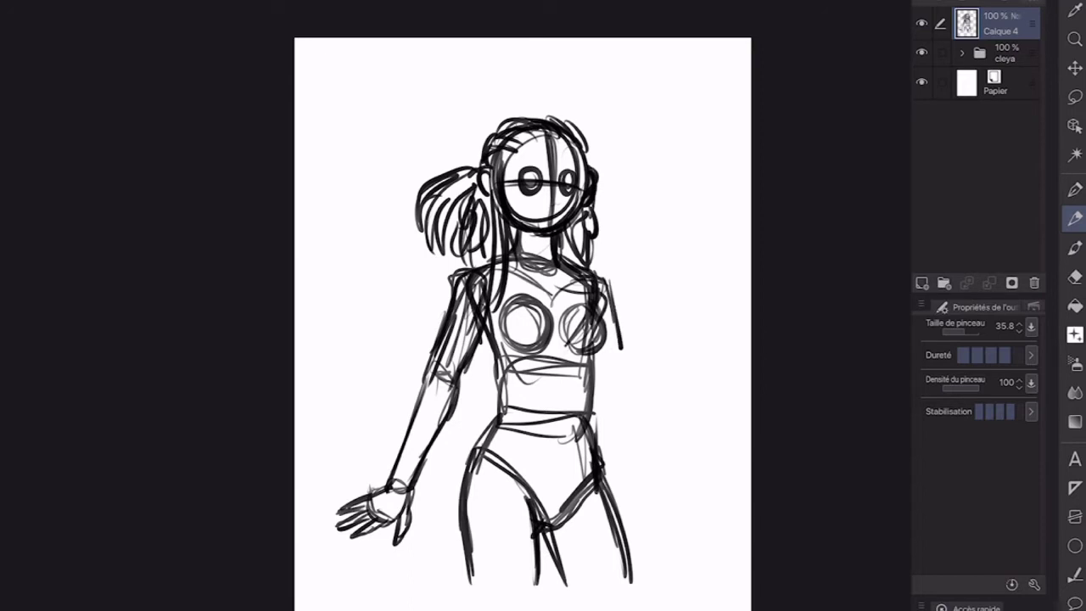
Step: Clean up the elbow on the ponytail side and redraw the joint and forearm contours
key(e)
drag(465, 365, 431, 424)
drag(428, 360, 451, 424)
mouse_move(475, 330)
mouse_down()
mouse_move(454, 373)
mouse_move(454, 357)
mouse_move(453, 389)
mouse_up()
key(p)
drag(451, 387, 446, 416)
drag(448, 402, 415, 468)
drag(424, 388, 395, 472)
mouse_move(432, 446)
mouse_down()
mouse_move(374, 530)
mouse_move(339, 526)
mouse_up()
Step: Redraw the hand on the ponytail side with a lowered thumb and fingers extended outward
key(e)
key(p)
mouse_move(388, 489)
mouse_down()
mouse_move(407, 480)
mouse_move(411, 506)
mouse_move(396, 536)
mouse_move(389, 506)
mouse_move(392, 531)
mouse_up()
drag(390, 506, 336, 524)
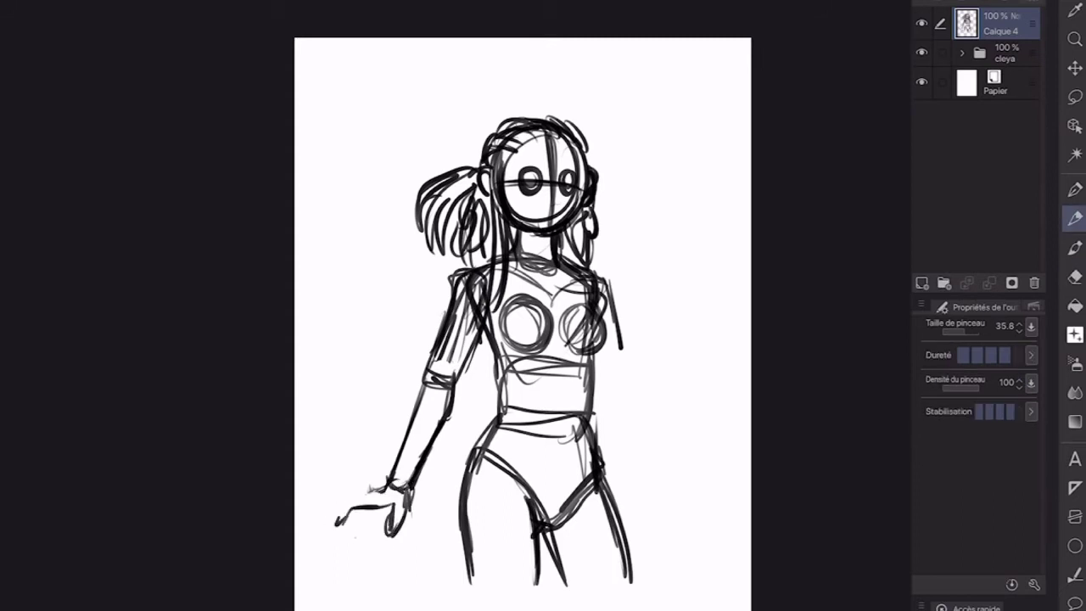
mouse_move(388, 491)
mouse_down()
mouse_move(356, 521)
mouse_move(332, 516)
mouse_up()
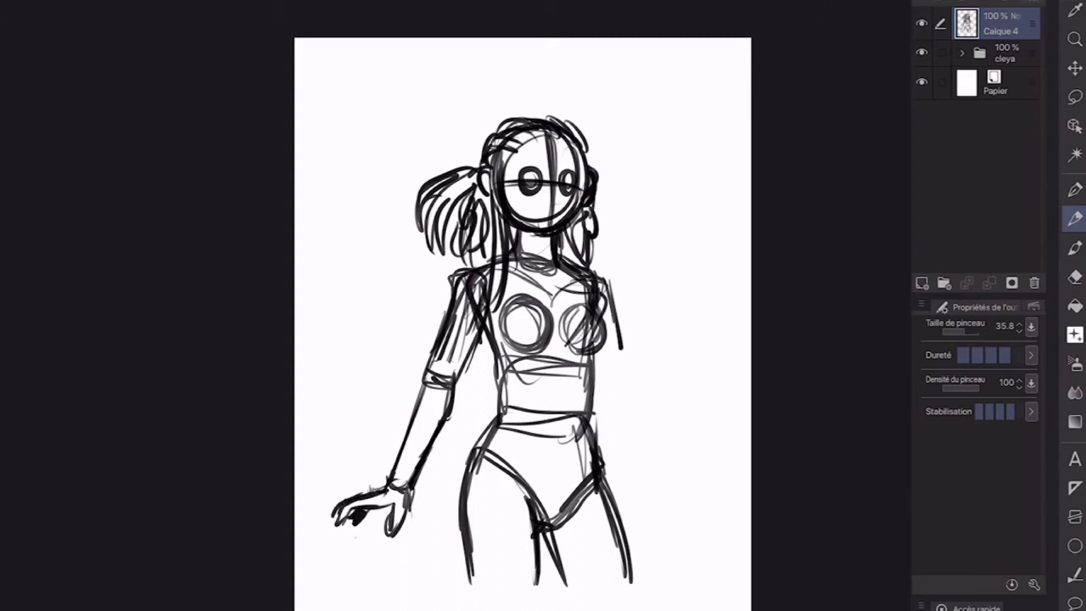
key(e)
mouse_move(396, 536)
mouse_down()
mouse_move(390, 520)
mouse_move(400, 541)
mouse_up()
key(p)
drag(352, 510, 331, 521)
Step: Extend the opposite upper arm's outer line and rework the fingertips of the outstretched hand
drag(609, 285, 619, 390)
drag(612, 339, 616, 393)
key(e)
mouse_move(332, 499)
mouse_down()
mouse_move(360, 506)
mouse_move(324, 504)
mouse_move(338, 509)
mouse_move(336, 494)
mouse_up()
key(p)
mouse_move(351, 498)
mouse_down()
mouse_move(331, 501)
mouse_move(343, 531)
mouse_up()
key(e)
drag(368, 480, 339, 504)
Step: Sketch the inner line, elbow and tapering forearm of the arm opposite the ponytail
key(p)
mouse_move(602, 368)
mouse_down()
mouse_move(593, 400)
mouse_move(596, 390)
mouse_up()
drag(618, 335, 613, 387)
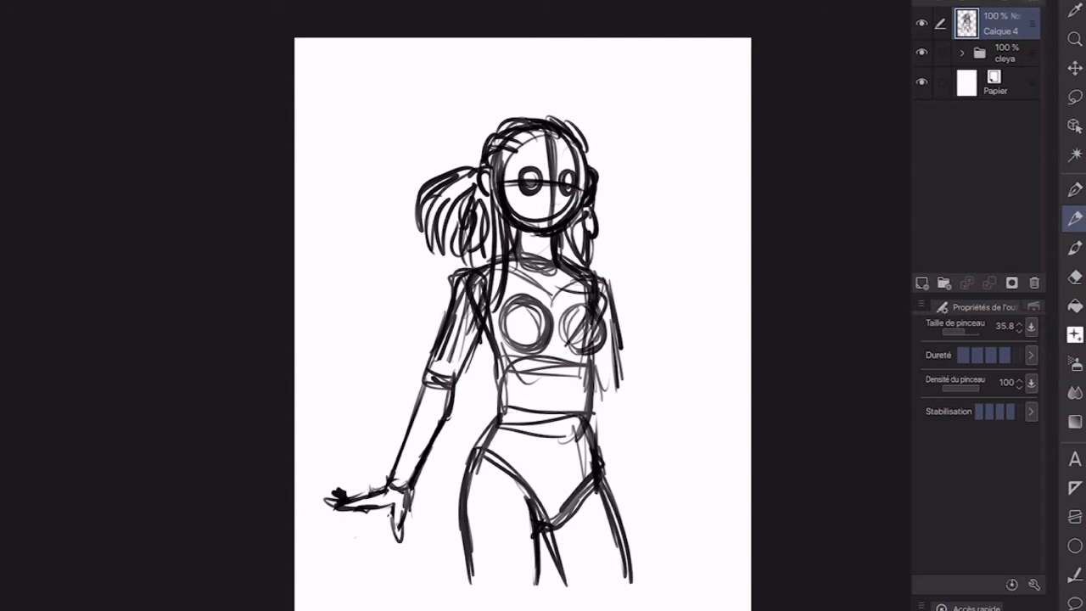
drag(601, 378, 635, 468)
drag(618, 360, 648, 473)
drag(601, 384, 632, 465)
drag(604, 407, 637, 488)
drag(634, 426, 652, 481)
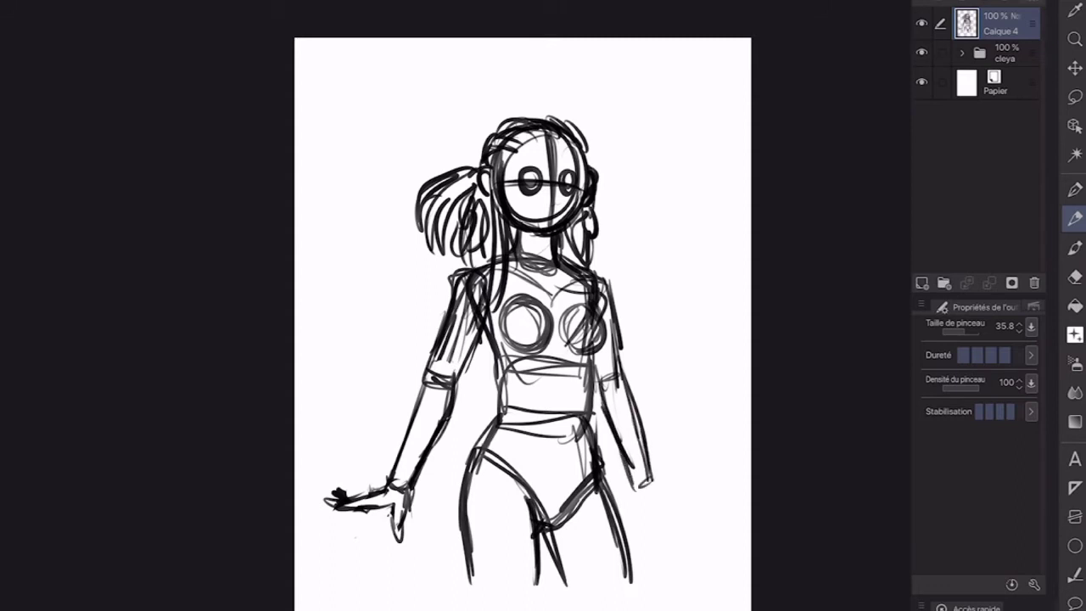
Step: Sketch the open hand at the end of the forearm opposite the ponytail
mouse_move(648, 476)
mouse_down()
mouse_move(633, 508)
mouse_move(650, 537)
mouse_up()
drag(643, 501, 693, 535)
drag(650, 477, 700, 540)
Step: Add long hair locks behind both shoulders and firm up the neck line
drag(509, 340, 526, 358)
drag(569, 230, 574, 266)
drag(449, 219, 439, 280)
drag(436, 272, 427, 332)
drag(458, 258, 434, 331)
drag(613, 222, 624, 287)
Step: Sketch the bodice's V-shaped neckline with lines crossing the chest
mouse_move(616, 249)
mouse_down()
mouse_move(621, 297)
mouse_move(543, 344)
mouse_up()
drag(604, 300, 550, 390)
drag(526, 280, 564, 315)
drag(525, 297, 538, 338)
drag(604, 297, 609, 317)
Step: Draw the side contours of the bodice from the chest down to the waist
mouse_move(608, 322)
mouse_down()
mouse_move(619, 375)
mouse_move(611, 404)
mouse_up()
drag(602, 388, 517, 397)
drag(519, 307, 515, 333)
drag(519, 341, 508, 386)
drag(526, 293, 509, 341)
drag(601, 403, 604, 441)
drag(599, 410, 584, 428)
drag(523, 397, 519, 436)
Step: Sketch horizontal bands across the waist and hips to form a wide belt
mouse_move(526, 409)
mouse_down()
mouse_move(514, 442)
mouse_move(561, 433)
mouse_up()
mouse_move(544, 428)
mouse_down()
mouse_move(603, 429)
mouse_move(570, 438)
mouse_up()
drag(551, 458, 606, 467)
drag(488, 456, 570, 464)
drag(551, 463, 605, 470)
drag(494, 467, 555, 472)
drag(586, 454, 599, 460)
drag(529, 426, 603, 416)
drag(524, 419, 602, 416)
drag(603, 448, 604, 463)
drag(593, 422, 599, 438)
drag(605, 441, 601, 472)
drag(602, 431, 591, 469)
drag(522, 453, 590, 443)
Step: Start the skirt with flared lines from the waist over the hip on the ponytail side
drag(512, 426, 494, 470)
mouse_move(521, 451)
mouse_down()
mouse_move(548, 448)
mouse_move(482, 482)
mouse_move(472, 526)
mouse_up()
mouse_move(481, 487)
mouse_down()
mouse_move(469, 559)
mouse_move(468, 543)
mouse_up()
drag(472, 502, 459, 550)
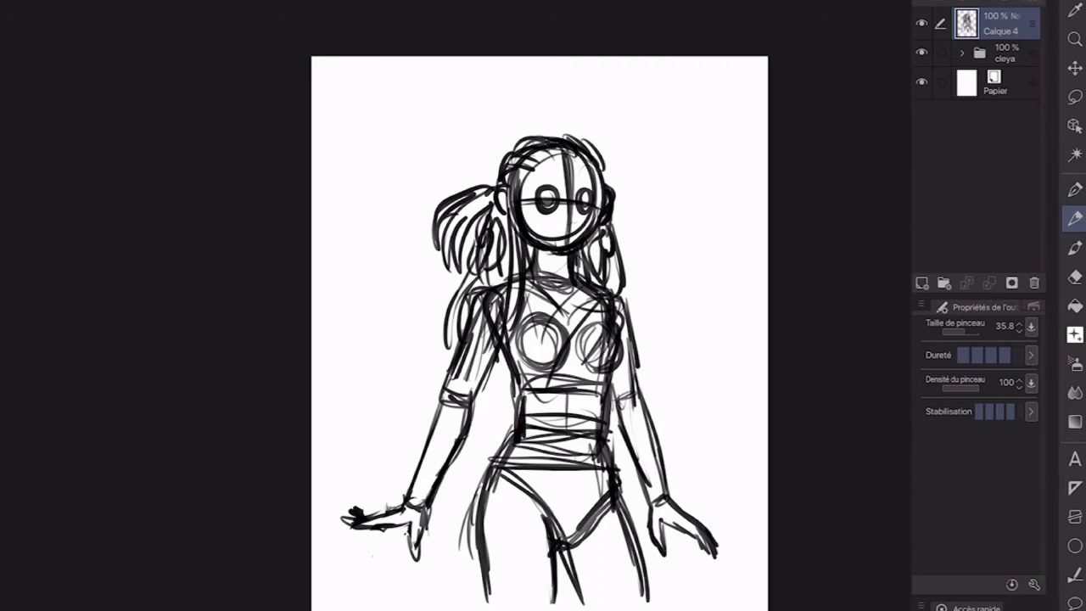
Step: Draw the skirt's pleat lines down the front and over the hip opposite the ponytail
drag(553, 472, 560, 594)
drag(564, 472, 574, 565)
drag(577, 472, 579, 583)
drag(613, 499, 611, 563)
drag(604, 472, 597, 572)
drag(621, 494, 652, 578)
mouse_move(627, 472)
mouse_down()
mouse_move(657, 571)
mouse_move(585, 609)
mouse_up()
mouse_move(612, 511)
mouse_down()
mouse_move(634, 601)
mouse_move(616, 609)
mouse_up()
Step: Draw the skirt's curved hem and fill in the pleats on the ponytail side
drag(588, 594, 509, 607)
drag(514, 489, 507, 608)
mouse_move(504, 492)
mouse_down()
mouse_move(492, 604)
mouse_move(477, 601)
mouse_up()
mouse_move(483, 494)
mouse_down()
mouse_move(460, 592)
mouse_move(448, 594)
mouse_up()
mouse_move(467, 487)
mouse_down()
mouse_move(443, 582)
mouse_move(504, 607)
mouse_up()
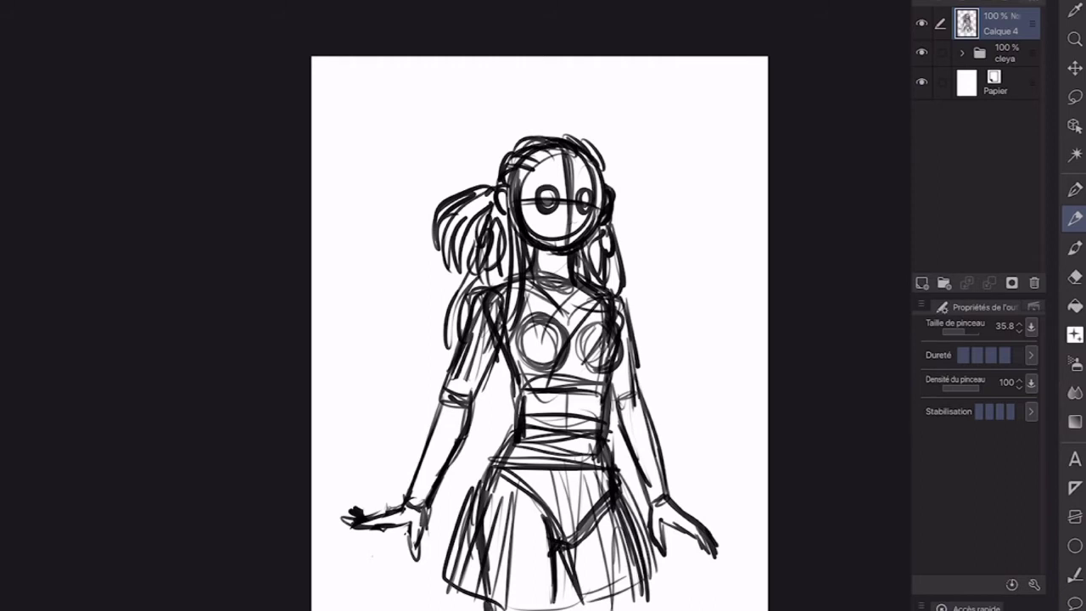
drag(642, 609, 648, 582)
Step: Remove the bushy side ponytail and rework the hair around the head with round dots along the hairline
drag(625, 380, 611, 419)
drag(599, 163, 594, 192)
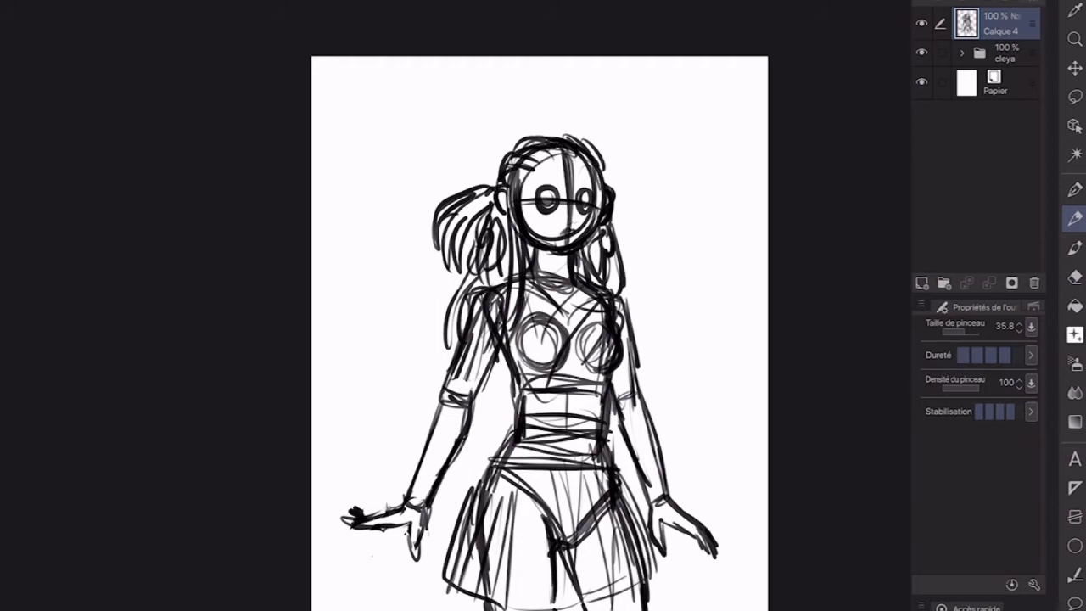
mouse_move(587, 147)
mouse_down()
mouse_move(608, 185)
mouse_move(575, 200)
mouse_up()
drag(499, 171, 425, 260)
key(e)
key(p)
drag(494, 178, 480, 229)
drag(509, 213, 506, 224)
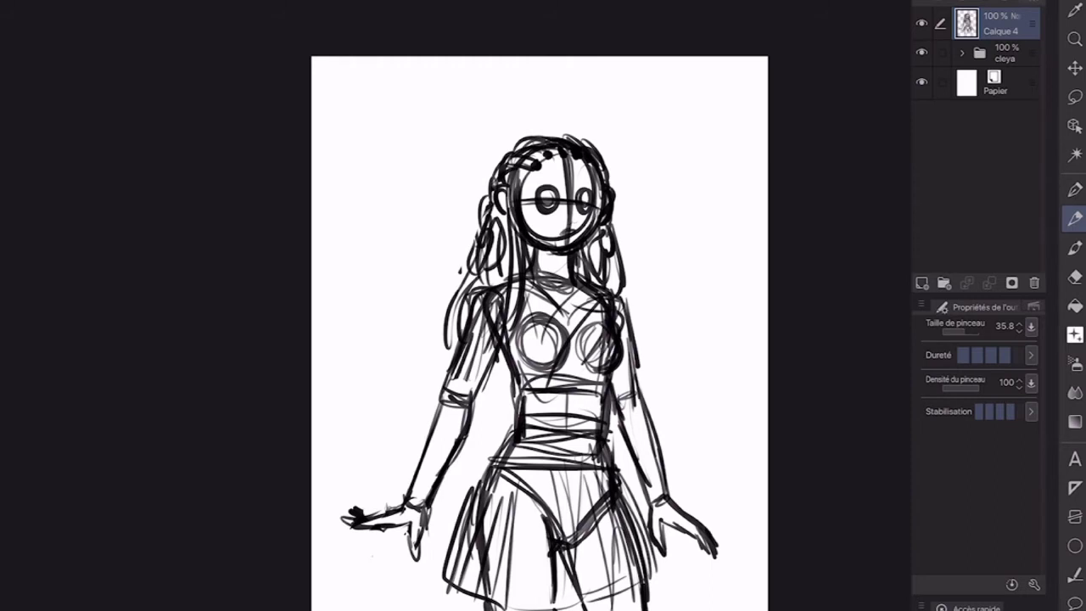
Step: Erase the messy upper arm beside the long hair lock and redraw it with clean contours
key(e)
drag(499, 293, 445, 414)
key(p)
drag(483, 297, 449, 384)
drag(497, 341, 472, 402)
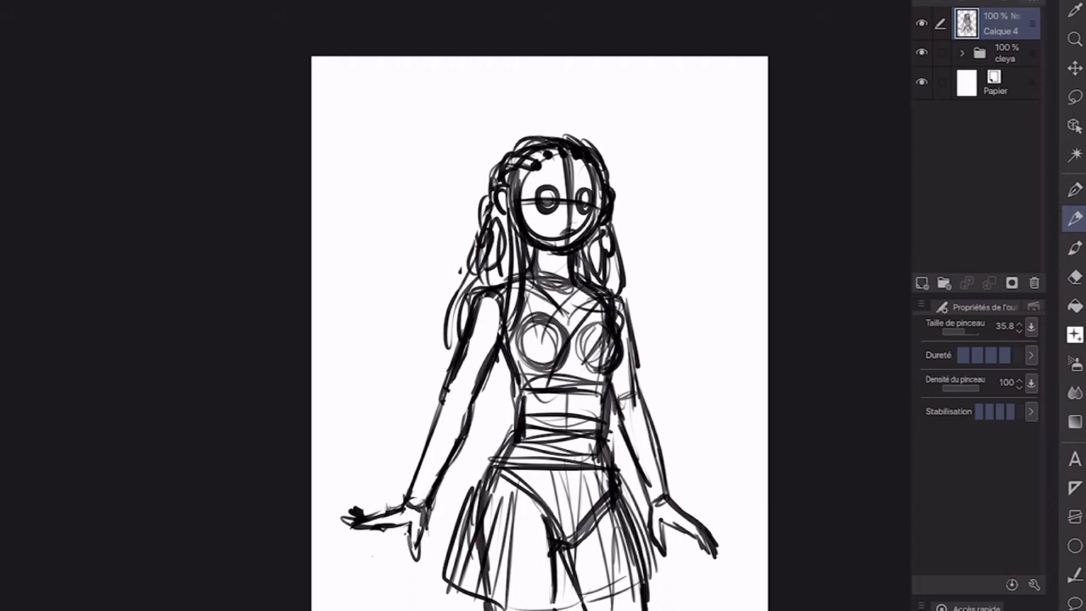
Step: Add a new layer above the sketch and lower the opacity of layer Calque 4 to 19 %
key(ctrl+shift+n)
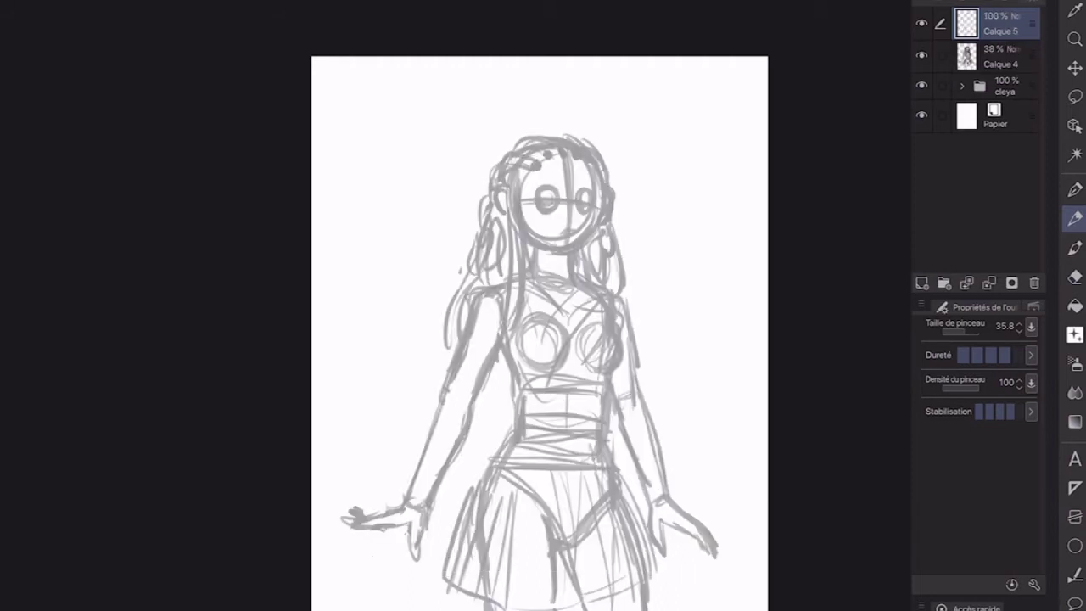
click(1001, 56)
click(1001, 23)
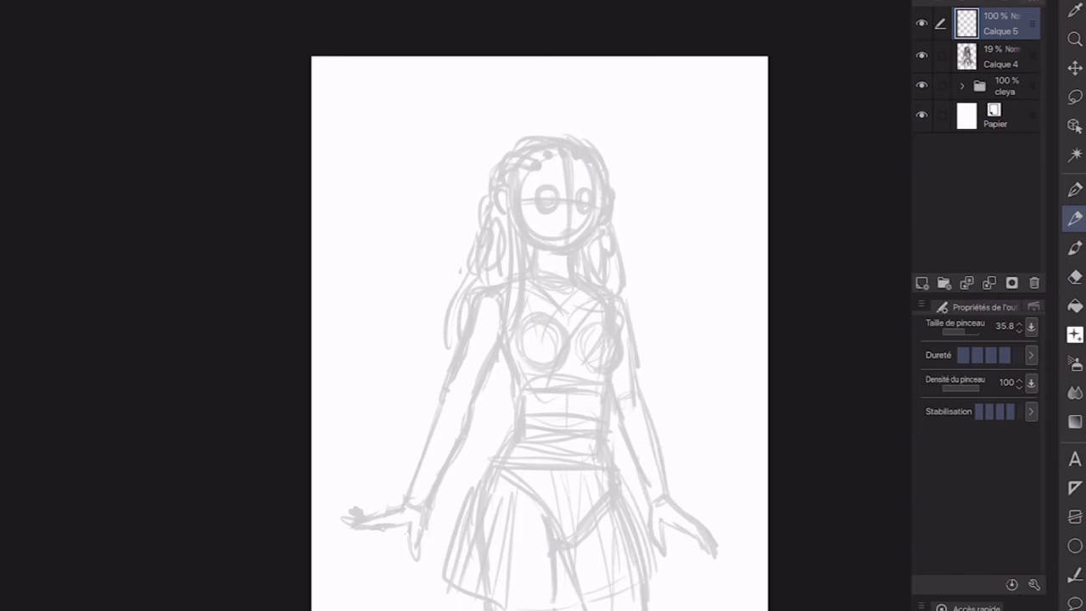
Step: Draw the sad face on Calque 5 with tearful eyes, slanted eyebrows and a small mouth
scroll(551, 204, up, 8)
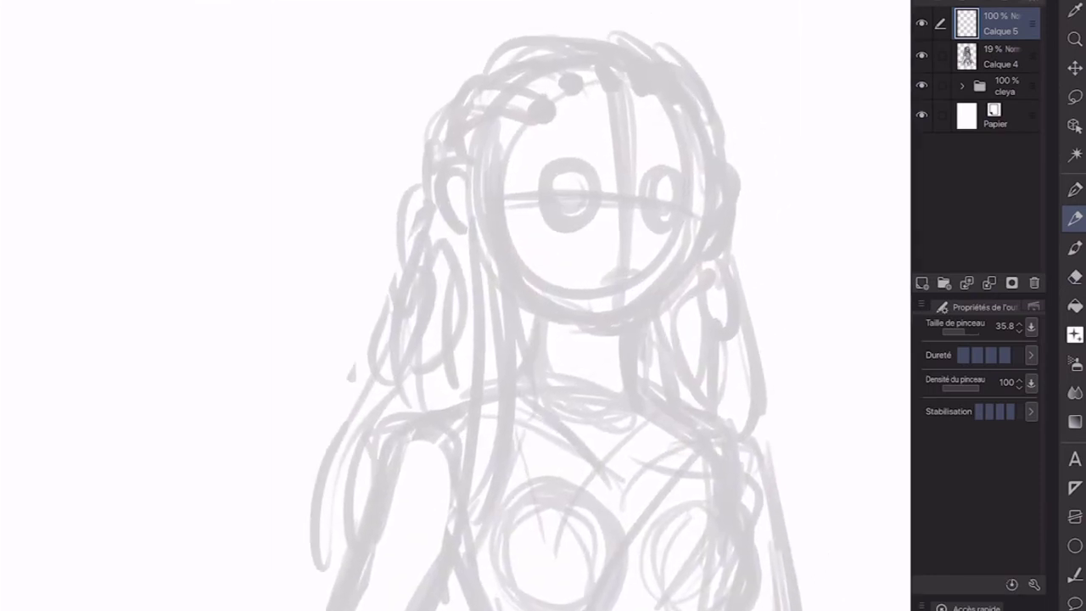
mouse_move(585, 172)
mouse_down()
mouse_move(539, 205)
mouse_move(598, 185)
mouse_up()
drag(580, 176, 553, 227)
drag(595, 135, 541, 161)
mouse_move(560, 214)
mouse_down()
mouse_move(587, 207)
mouse_move(579, 253)
mouse_move(565, 229)
mouse_up()
mouse_move(642, 185)
mouse_down()
mouse_move(682, 187)
mouse_move(684, 202)
mouse_move(647, 219)
mouse_move(662, 199)
mouse_move(665, 227)
mouse_up()
mouse_move(628, 275)
mouse_down()
mouse_move(616, 290)
mouse_move(635, 287)
mouse_up()
drag(643, 139, 684, 159)
drag(557, 181, 562, 197)
key(e)
mouse_move(585, 280)
mouse_down()
mouse_move(645, 280)
mouse_move(623, 279)
mouse_up()
key(p)
scroll(543, 322, down, 3)
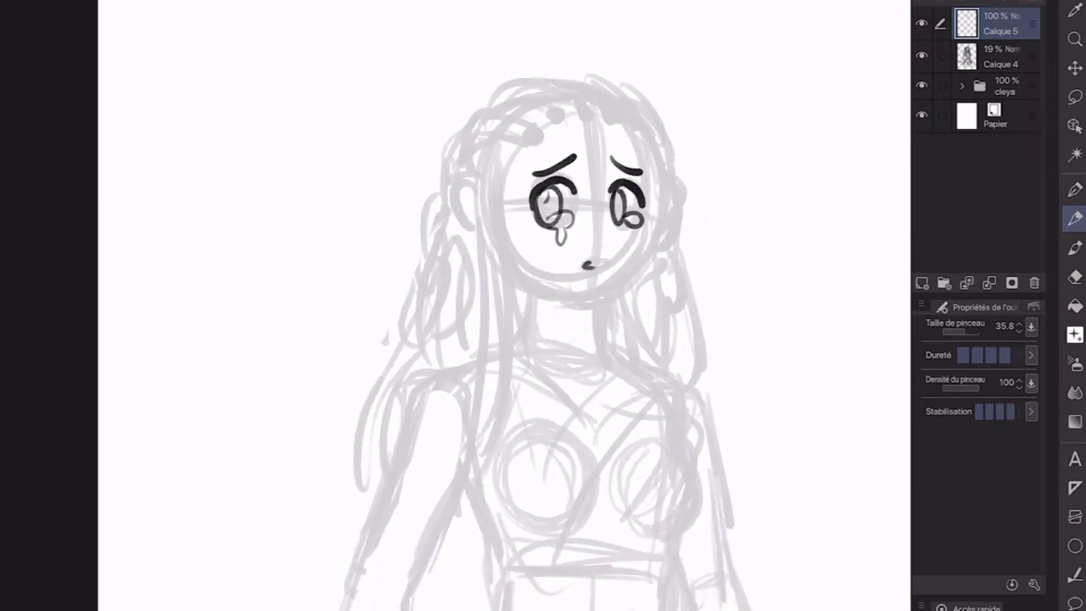
Step: Ink the ear's curved contour at the side of the head on Calque 5
mouse_move(499, 207)
mouse_down()
mouse_move(466, 222)
mouse_move(505, 258)
mouse_up()
key(ctrl+z)
mouse_move(500, 205)
mouse_down()
mouse_move(465, 212)
mouse_move(500, 255)
mouse_up()
mouse_move(522, 156)
mouse_down()
mouse_move(543, 166)
mouse_move(495, 135)
mouse_move(534, 152)
mouse_move(533, 138)
mouse_up()
key(ctrl+z)
key(ctrl+z)
key(ctrl+z)
key(ctrl+z)
Step: Ink the braided hairline with short strokes across the crown and around the ear
drag(529, 151, 567, 128)
drag(562, 143, 600, 122)
drag(594, 141, 642, 126)
drag(638, 139, 650, 158)
mouse_move(528, 129)
mouse_down()
mouse_move(550, 123)
mouse_move(537, 116)
mouse_up()
drag(531, 129, 556, 117)
mouse_move(484, 144)
mouse_down()
mouse_move(585, 112)
mouse_move(569, 111)
mouse_move(609, 111)
mouse_move(466, 162)
mouse_up()
mouse_move(477, 147)
mouse_down()
mouse_move(449, 192)
mouse_move(460, 202)
mouse_up()
drag(467, 169, 451, 213)
mouse_move(488, 157)
mouse_down()
mouse_move(470, 206)
mouse_move(470, 196)
mouse_up()
drag(512, 175, 472, 201)
drag(504, 190, 490, 212)
drag(512, 169, 484, 173)
drag(526, 117, 508, 122)
mouse_move(511, 121)
mouse_down()
mouse_move(486, 147)
mouse_move(538, 110)
mouse_up()
drag(543, 108, 604, 125)
drag(594, 103, 645, 131)
Step: Ink the cheek, jaw and neck contours and fill a solid black shadow under the chin
mouse_move(642, 128)
mouse_down()
mouse_move(663, 197)
mouse_move(656, 246)
mouse_move(649, 278)
mouse_move(600, 329)
mouse_up()
mouse_move(505, 264)
mouse_down()
mouse_move(533, 320)
mouse_move(518, 366)
mouse_up()
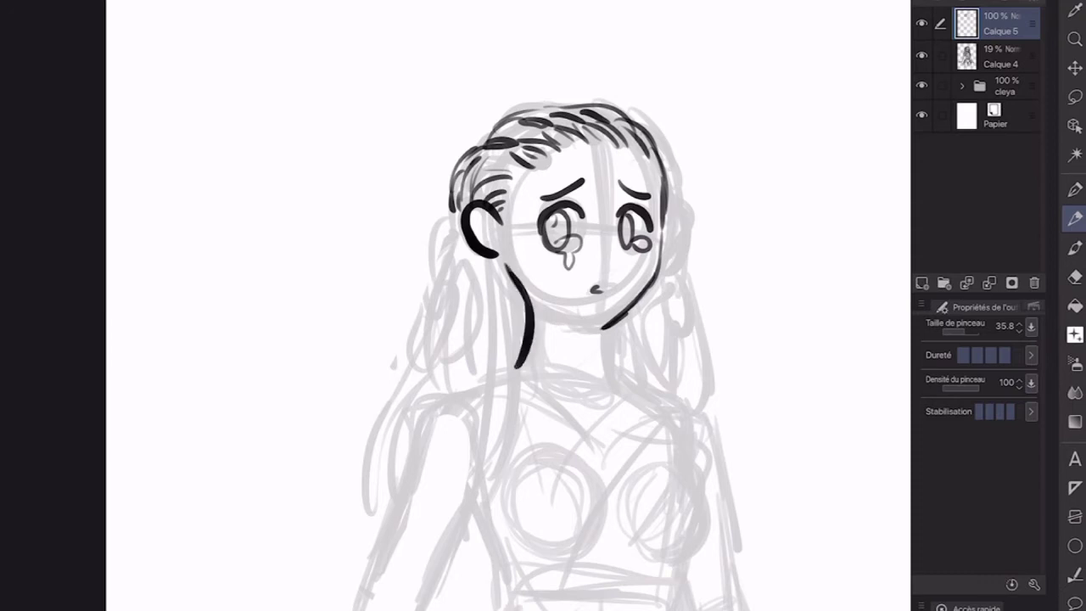
mouse_move(601, 329)
mouse_down()
mouse_move(524, 291)
mouse_move(600, 328)
mouse_move(609, 371)
mouse_up()
drag(594, 326, 598, 349)
mouse_move(534, 297)
mouse_down()
mouse_move(586, 337)
mouse_move(585, 326)
mouse_up()
drag(598, 349, 601, 356)
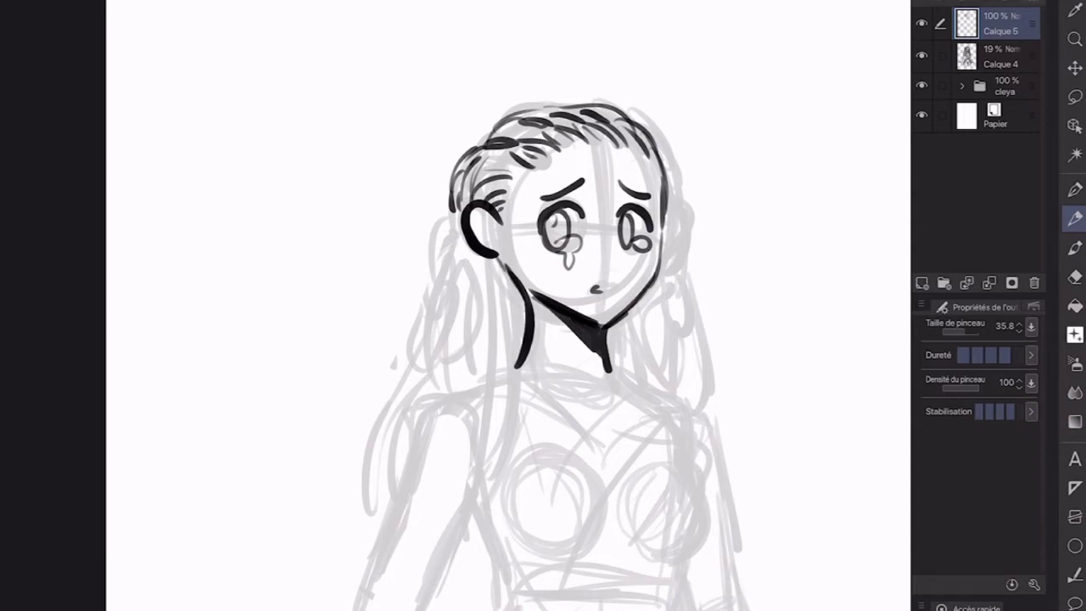
Step: Ink the long hair lock falling in front of the shoulder and thin strands beside the face
scroll(551, 339, down, 2)
mouse_move(540, 251)
mouse_down()
mouse_move(530, 407)
mouse_move(521, 268)
mouse_move(512, 350)
mouse_move(531, 398)
mouse_up()
drag(526, 248, 529, 288)
drag(517, 231, 507, 299)
mouse_move(482, 151)
mouse_down()
mouse_move(481, 209)
mouse_move(489, 166)
mouse_up()
drag(489, 181, 475, 226)
drag(638, 236, 634, 286)
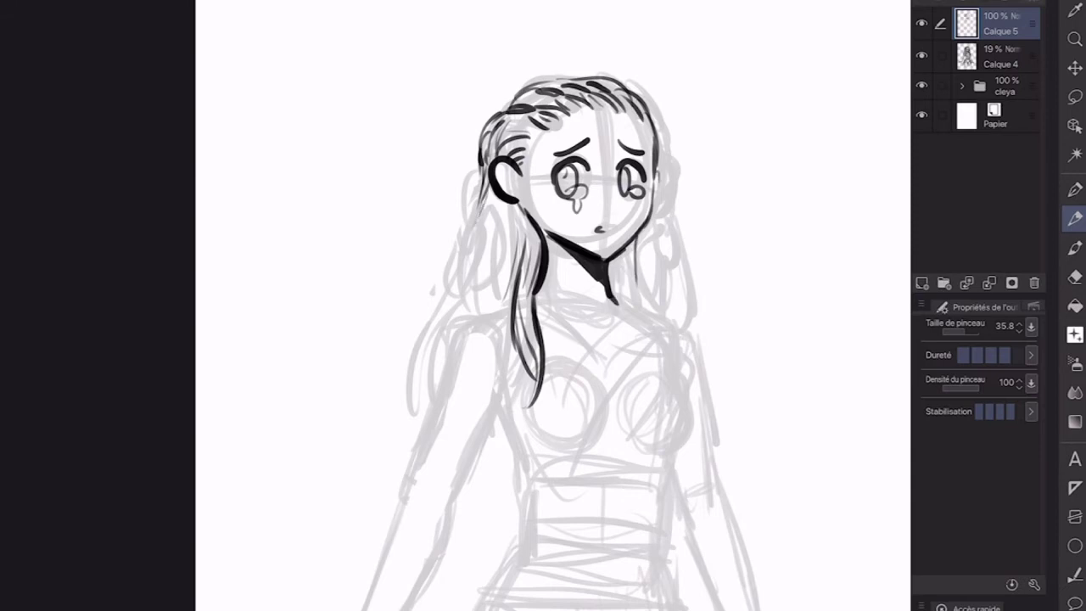
Step: Ink the near shoulder, the short sleeve edge and both contours of the near arm down to the wrist
drag(382, 202, 484, 122)
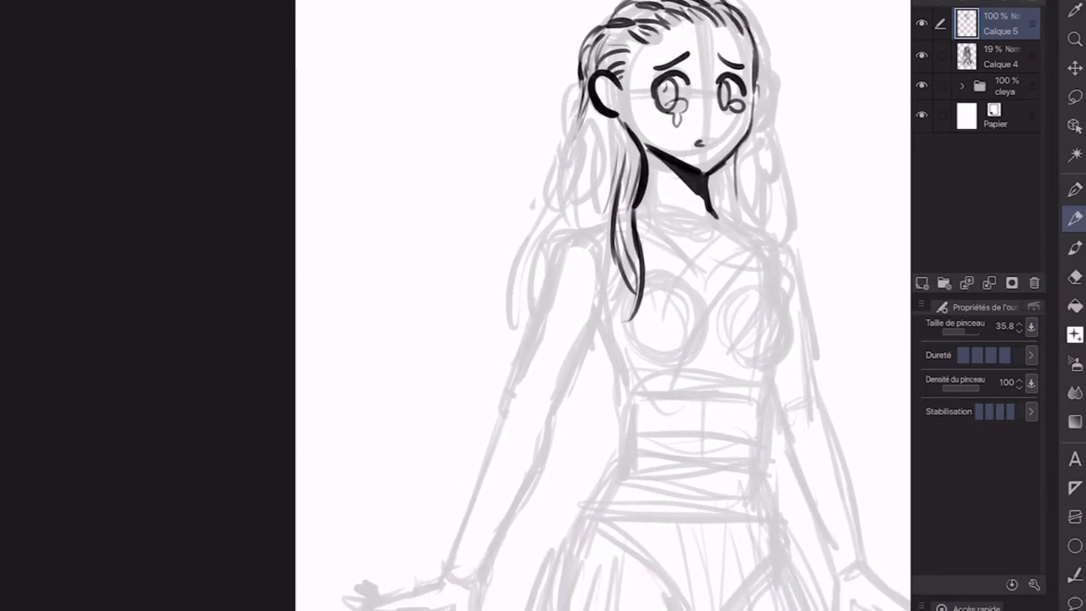
mouse_move(612, 217)
mouse_down()
mouse_move(547, 253)
mouse_move(611, 333)
mouse_up()
key(ctrl+z)
key(ctrl+z)
drag(607, 221, 537, 284)
mouse_move(552, 253)
mouse_down()
mouse_move(538, 281)
mouse_move(608, 316)
mouse_up()
drag(557, 249, 507, 401)
mouse_move(595, 308)
mouse_down()
mouse_move(548, 399)
mouse_move(541, 458)
mouse_move(479, 575)
mouse_up()
drag(509, 396, 442, 577)
drag(466, 509, 534, 314)
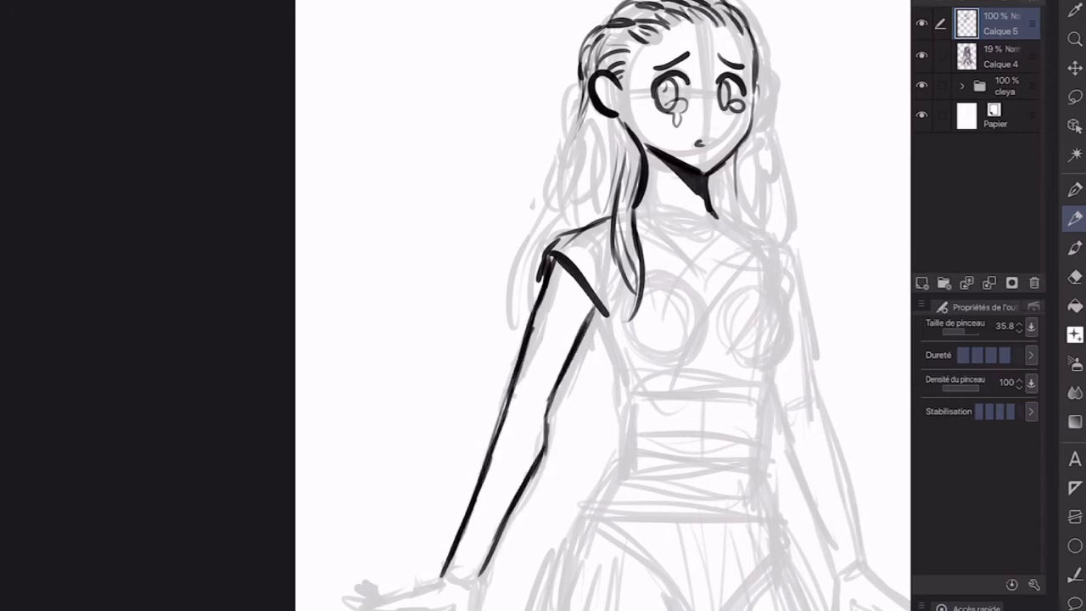
Step: Ink the near arm's outstretched hand and the far contour of the bust with the canvas view mirrored for drawing
key(h)
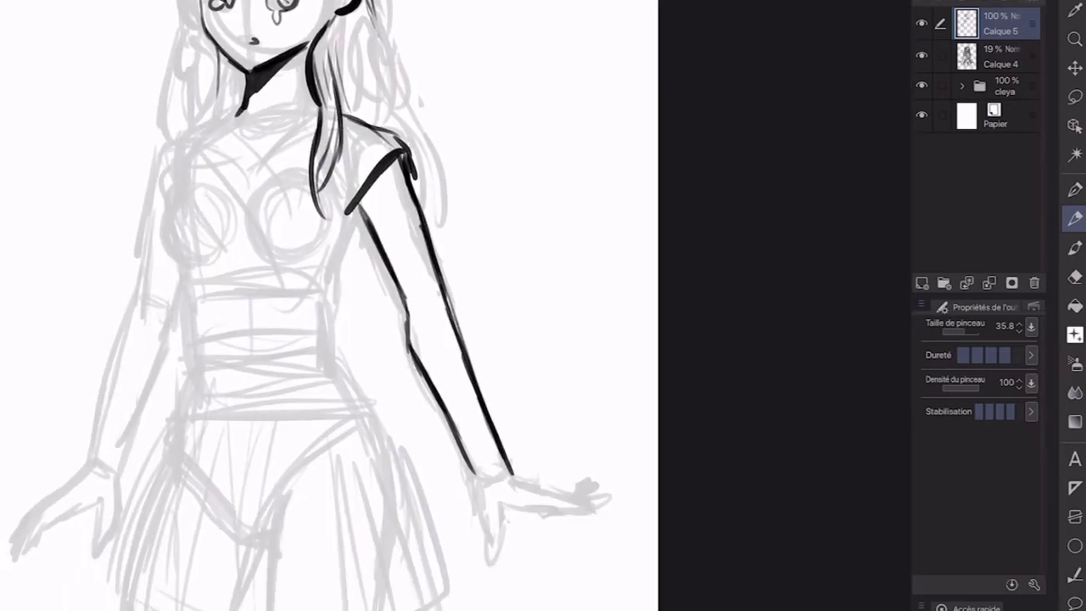
mouse_move(473, 471)
mouse_down()
mouse_move(488, 560)
mouse_move(506, 513)
mouse_move(570, 517)
mouse_move(607, 504)
mouse_move(540, 501)
mouse_move(551, 493)
mouse_move(597, 526)
mouse_move(576, 526)
mouse_up()
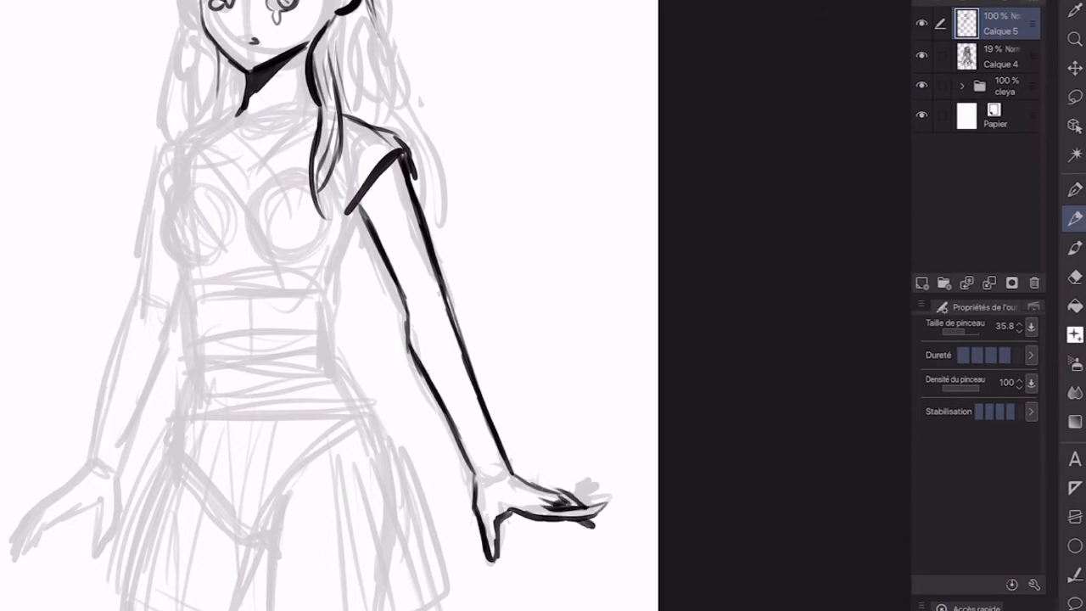
scroll(407, 305, left, 5)
mouse_move(343, 185)
mouse_down()
mouse_move(330, 272)
mouse_move(358, 324)
mouse_up()
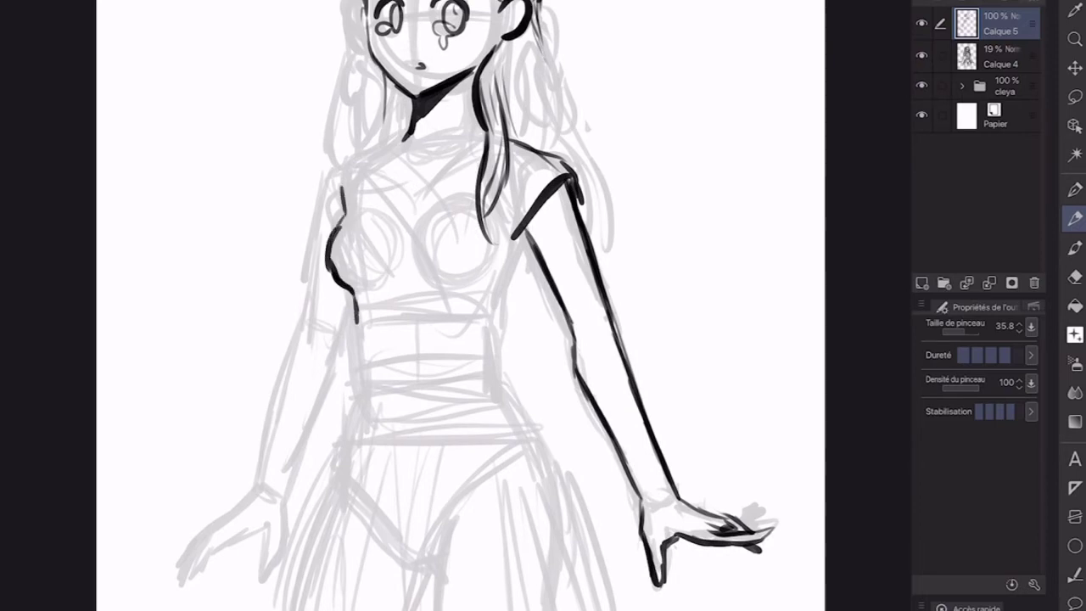
key(h)
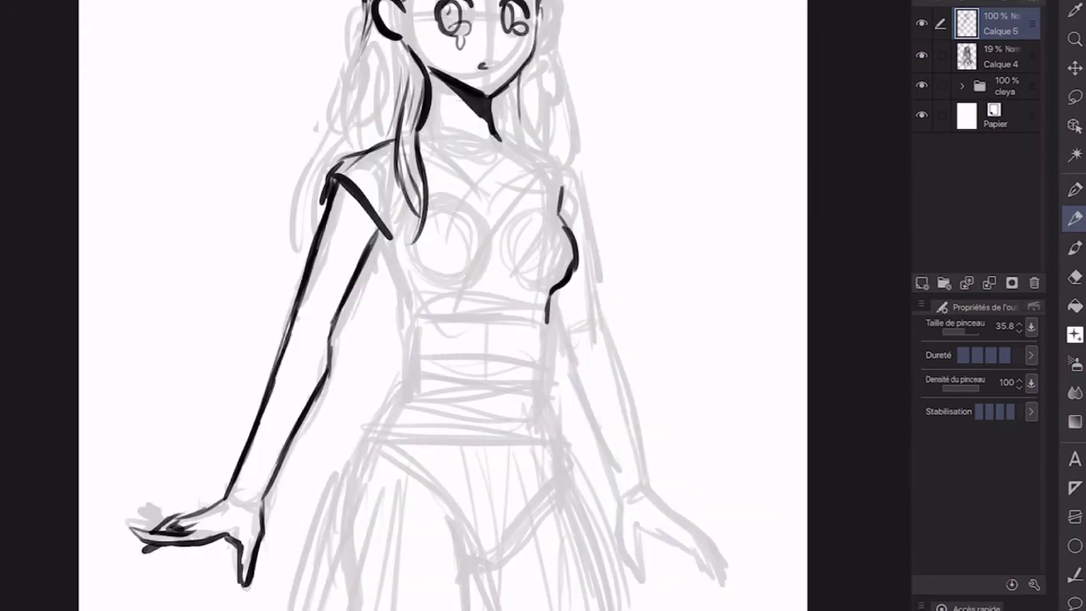
Step: Ink one diagonal collar line across the chest and the far shoulder with its short pointed sleeve
mouse_move(514, 152)
mouse_down()
mouse_move(450, 235)
mouse_move(419, 297)
mouse_up()
drag(546, 165, 459, 307)
drag(381, 236, 412, 319)
key(ctrl+z)
key(ctrl+z)
key(ctrl+z)
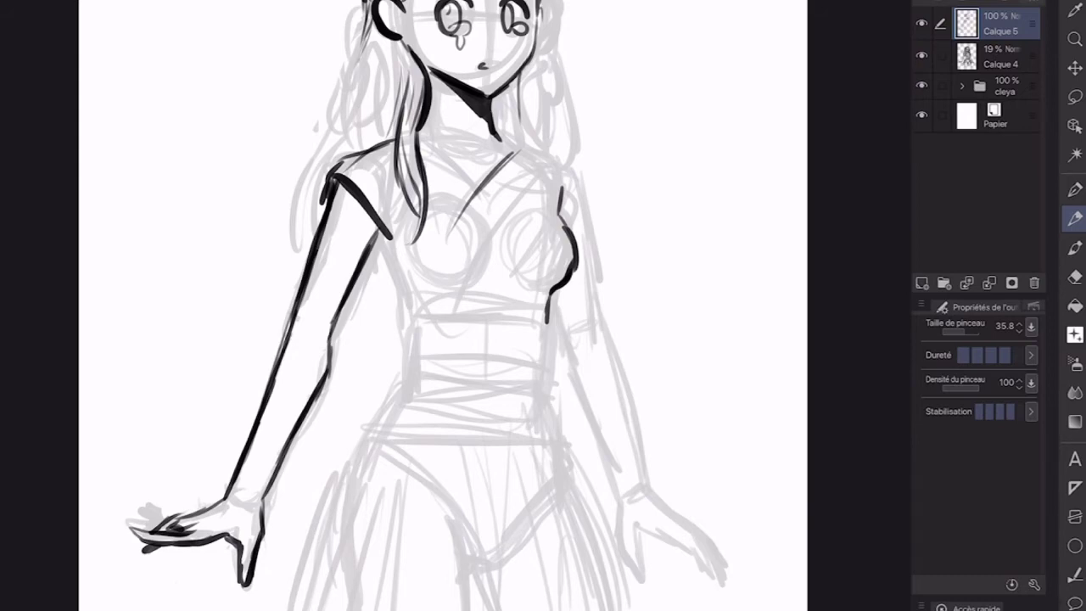
scroll(441, 305, up, 2)
mouse_move(502, 160)
mouse_down()
mouse_move(567, 187)
mouse_move(578, 237)
mouse_move(570, 252)
mouse_up()
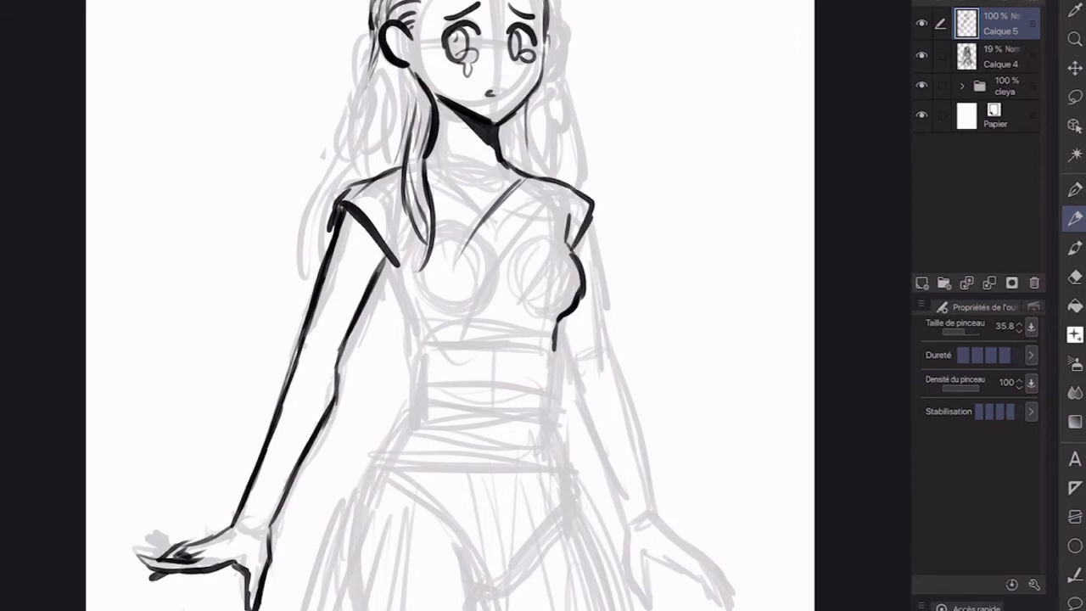
scroll(450, 305, up, 5)
mouse_move(421, 161)
mouse_down()
mouse_move(410, 214)
mouse_move(356, 309)
mouse_up()
mouse_move(402, 228)
mouse_down()
mouse_move(365, 309)
mouse_move(392, 282)
mouse_up()
key(ctrl+z)
key(ctrl+z)
key(ctrl+z)
key(ctrl+z)
key(ctrl+z)
Step: Ink the wavy hair locks falling behind the neck and shoulders on both sides of the head
mouse_move(419, 166)
mouse_down()
mouse_move(374, 258)
mouse_move(370, 297)
mouse_up()
drag(413, 218, 394, 282)
drag(423, 192, 402, 235)
drag(434, 168, 404, 263)
drag(408, 148, 372, 233)
drag(399, 189, 392, 213)
drag(555, 200, 592, 277)
drag(548, 222, 556, 271)
mouse_move(574, 192)
mouse_down()
mouse_move(601, 241)
mouse_move(602, 276)
mouse_up()
drag(565, 206, 582, 242)
mouse_move(584, 164)
mouse_down()
mouse_move(597, 212)
mouse_move(587, 204)
mouse_up()
mouse_move(602, 234)
mouse_down()
mouse_move(616, 283)
mouse_move(606, 292)
mouse_up()
drag(367, 253, 350, 321)
drag(363, 283, 355, 311)
mouse_move(402, 117)
mouse_down()
mouse_move(389, 124)
mouse_move(350, 219)
mouse_up()
drag(372, 164, 362, 219)
Step: Hide sketch layer Calque 4 and retouch the far eye, adding a thin tear line below it
scroll(483, 305, down, 5)
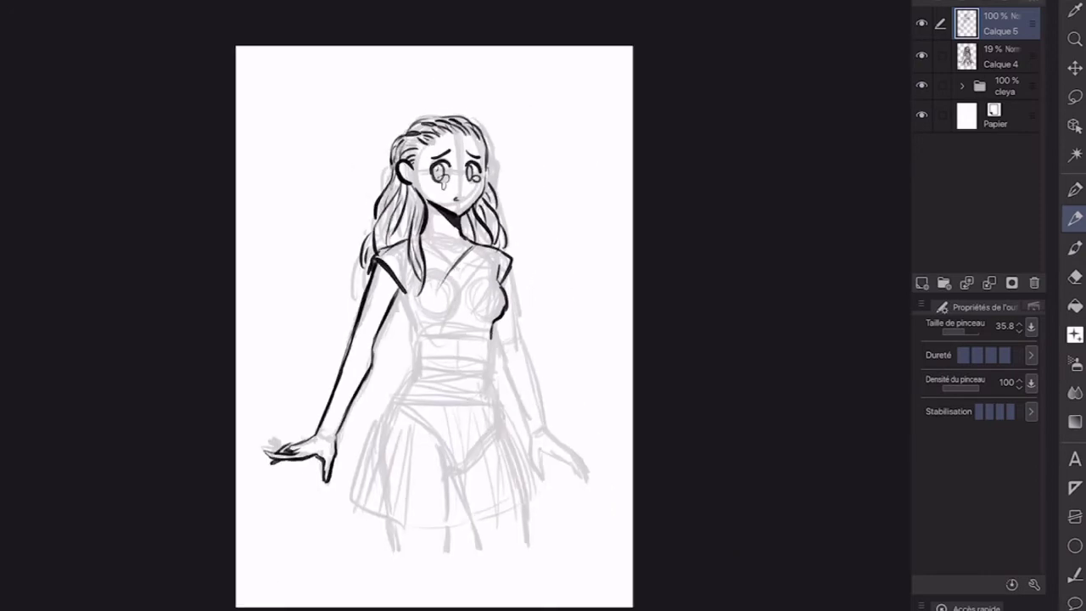
click(921, 55)
scroll(509, 305, up, 5)
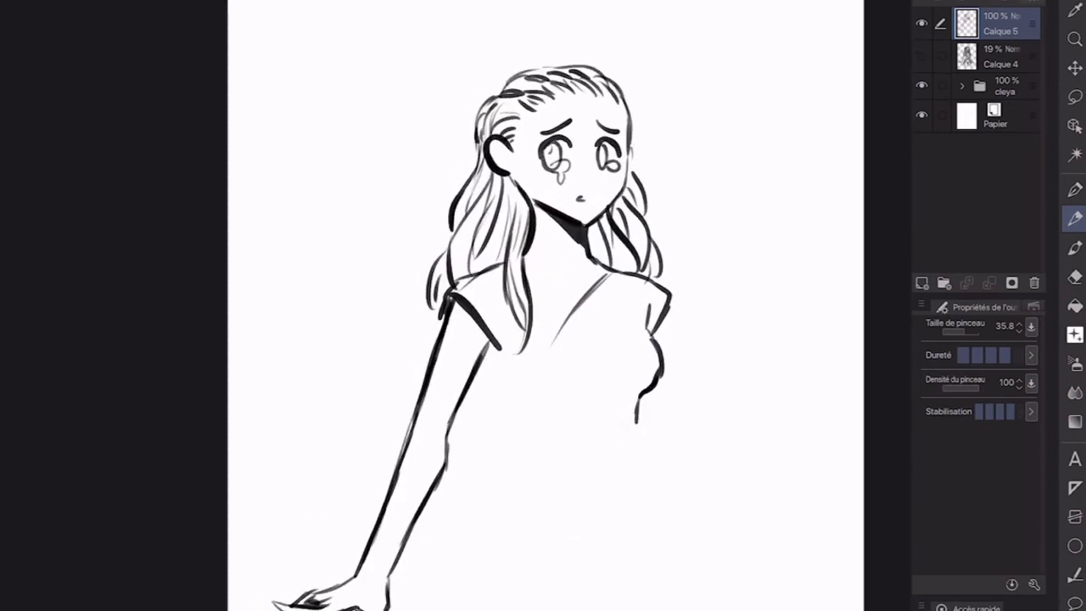
drag(596, 160, 592, 176)
key(ctrl+z)
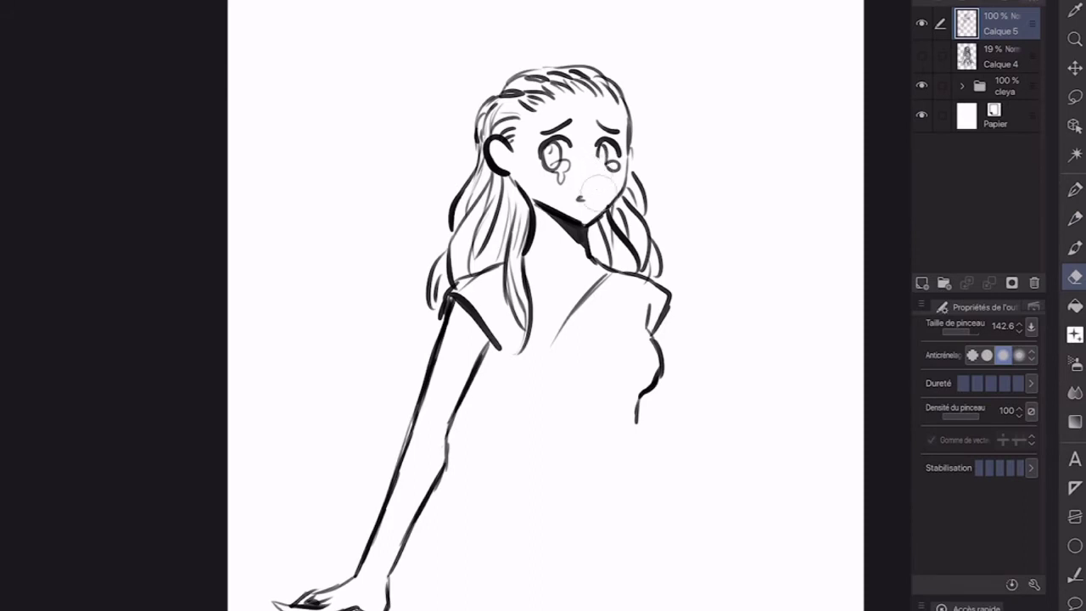
drag(599, 158, 606, 229)
key(e)
key(p)
key(ctrl+z)
scroll(543, 305, up, 3)
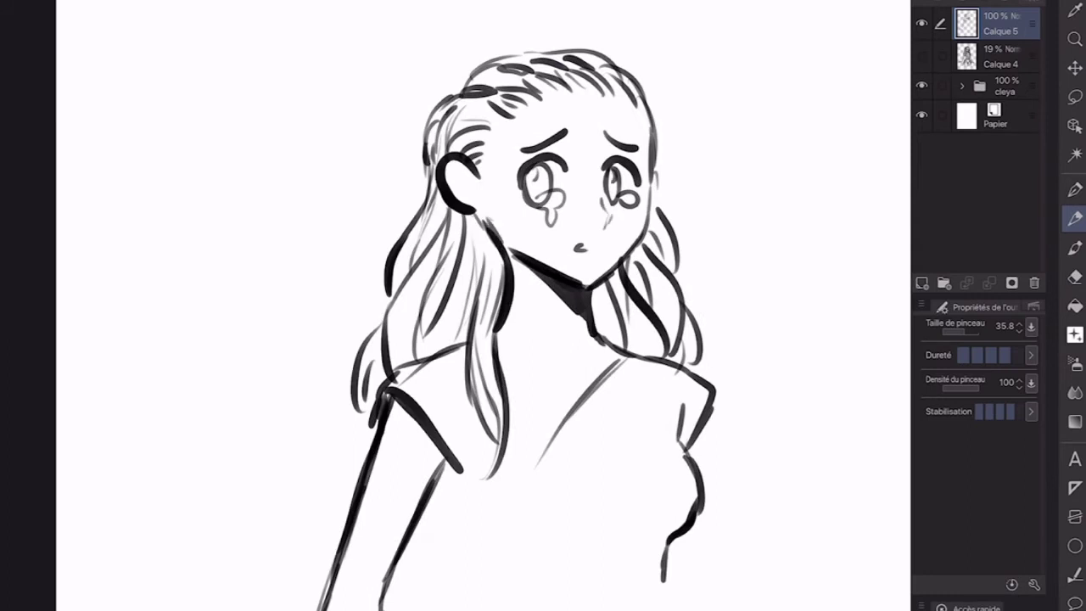
Step: Ink the crossed collar and the near side of the torso, and show sketch layer Calque 4 again
scroll(543, 306, down, 3)
drag(599, 337, 632, 378)
drag(694, 354, 626, 440)
drag(584, 398, 577, 425)
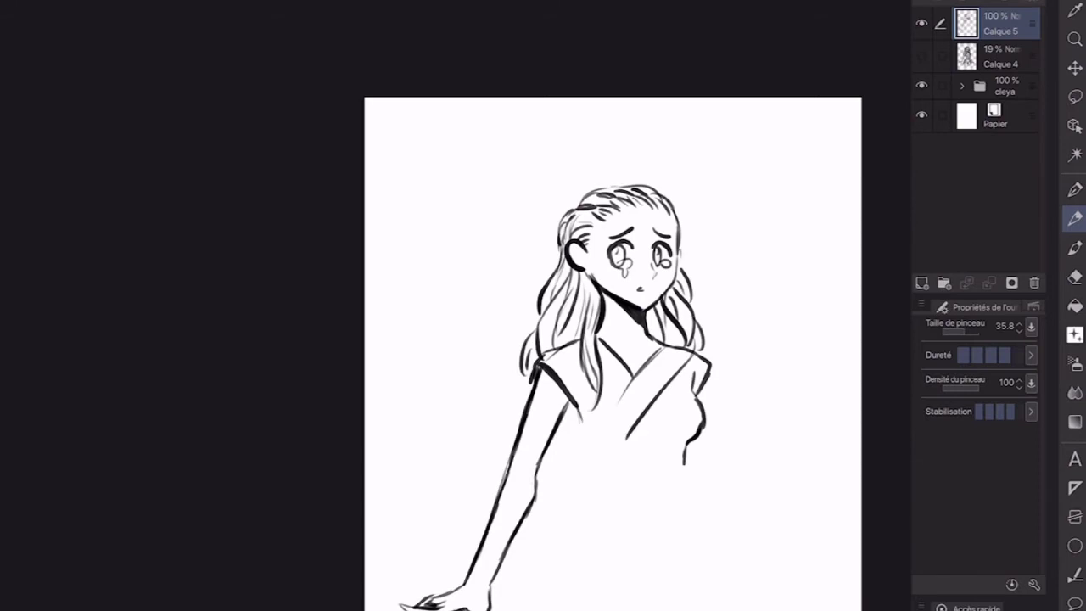
click(921, 55)
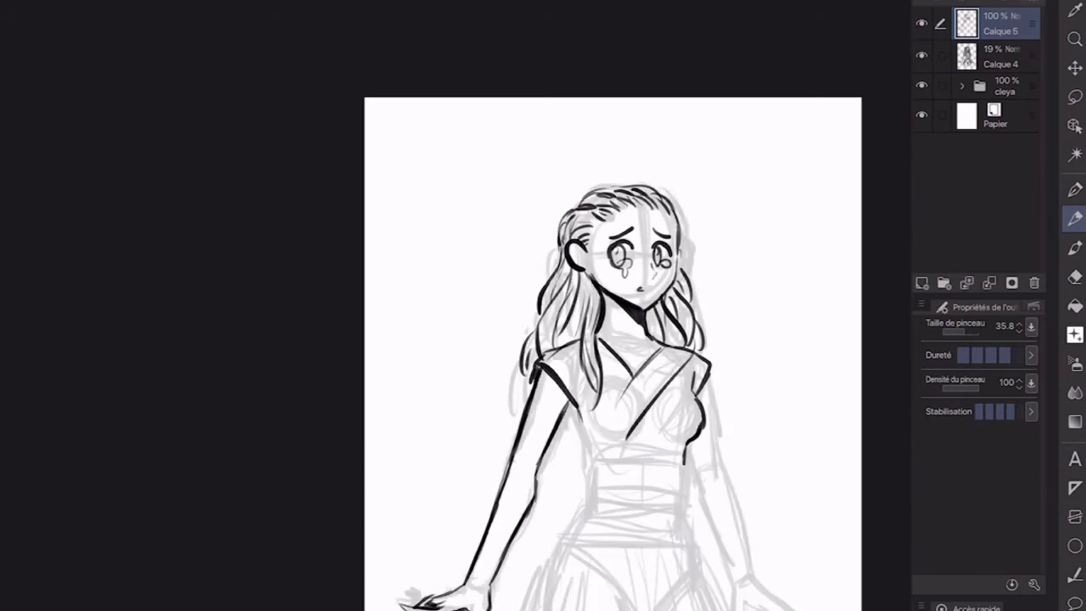
drag(571, 401, 593, 461)
mouse_move(631, 380)
mouse_down()
mouse_move(599, 441)
mouse_move(622, 458)
mouse_up()
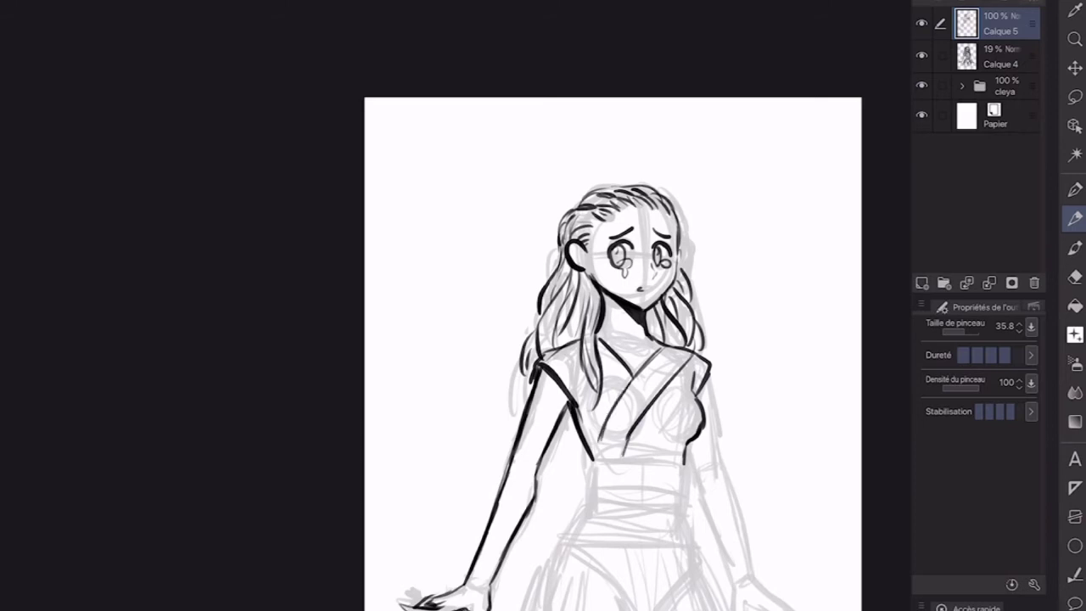
Step: Ink the top's lower edge with a band beneath it and add a short inner neckline between the collars
scroll(613, 356, down, 2)
mouse_move(597, 405)
mouse_down()
mouse_move(689, 415)
mouse_move(686, 439)
mouse_move(594, 438)
mouse_up()
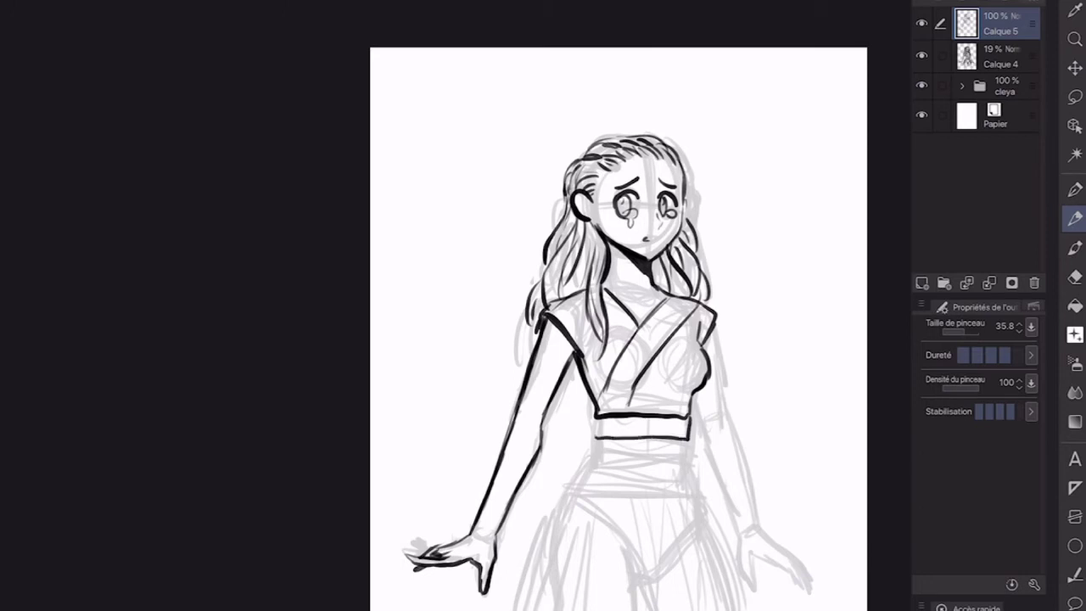
scroll(622, 357, down, 1)
key(ctrl+z)
mouse_move(603, 369)
mouse_down()
mouse_move(605, 406)
mouse_move(674, 414)
mouse_up()
mouse_move(698, 375)
mouse_down()
mouse_move(700, 402)
mouse_move(671, 414)
mouse_move(655, 382)
mouse_move(604, 383)
mouse_up()
mouse_move(638, 279)
mouse_down()
mouse_move(667, 285)
mouse_move(678, 257)
mouse_up()
drag(628, 340, 642, 306)
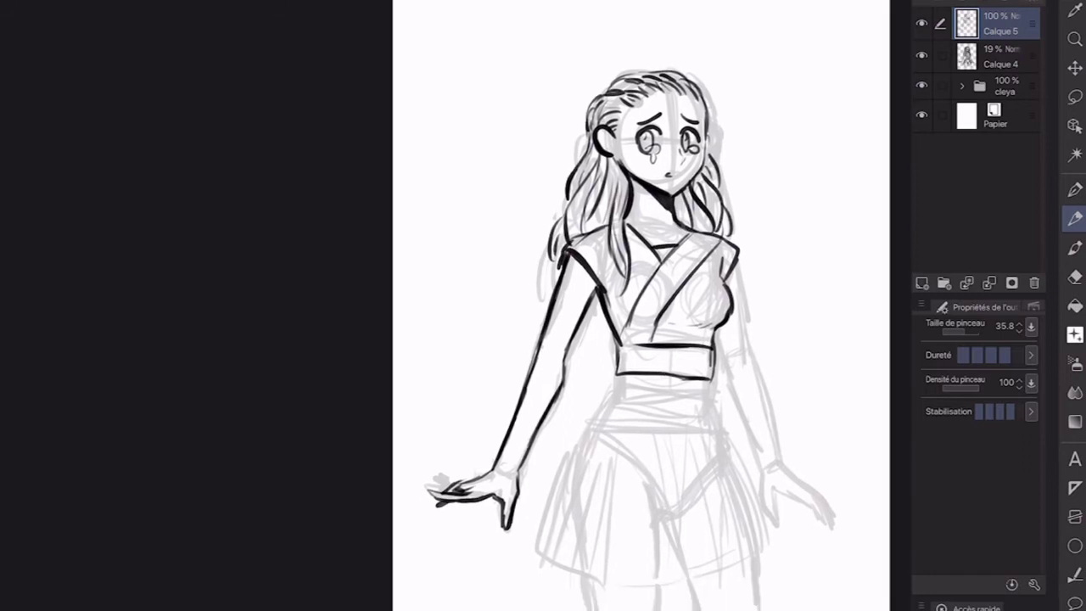
Step: Erase the band's lower edge and redraw the waist with a narrower band above a wide skirt waistband
drag(618, 372, 618, 392)
drag(713, 394, 612, 390)
key(ctrl+z)
key(e)
mouse_move(712, 373)
mouse_down()
mouse_move(614, 381)
mouse_move(692, 384)
mouse_move(670, 363)
mouse_move(615, 360)
mouse_move(613, 397)
mouse_move(711, 390)
mouse_move(717, 424)
mouse_move(596, 424)
mouse_up()
key(p)
mouse_move(609, 387)
mouse_down()
mouse_move(596, 424)
mouse_move(702, 404)
mouse_up()
key(ctrl+z)
key(ctrl+z)
Step: Ink the flared skirt's outline, pleats and hem, and start the legs with black shadows under the hem
drag(708, 360, 737, 486)
drag(672, 431, 665, 524)
mouse_move(660, 434)
mouse_down()
mouse_move(677, 587)
mouse_move(564, 572)
mouse_up()
mouse_move(614, 431)
mouse_down()
mouse_move(594, 514)
mouse_move(555, 513)
mouse_move(541, 557)
mouse_move(564, 575)
mouse_up()
drag(728, 487, 718, 567)
drag(679, 584, 720, 570)
drag(723, 433, 762, 563)
mouse_move(735, 571)
mouse_down()
mouse_move(723, 574)
mouse_move(755, 606)
mouse_up()
drag(682, 582, 696, 609)
mouse_move(746, 566)
mouse_down()
mouse_move(684, 585)
mouse_move(686, 595)
mouse_move(727, 582)
mouse_up()
drag(587, 577, 582, 609)
drag(662, 593, 585, 580)
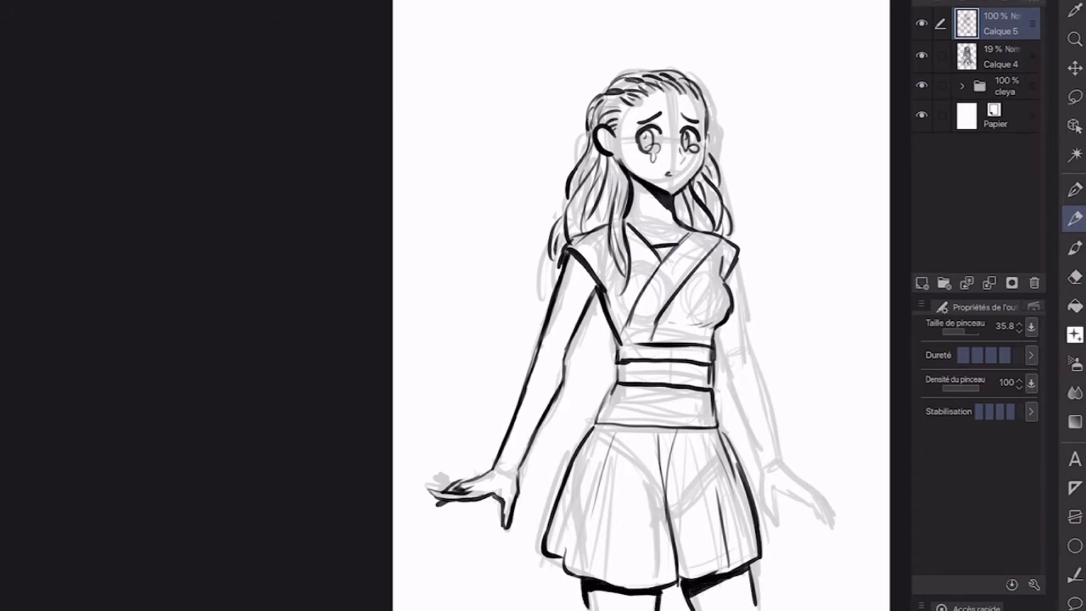
Step: Redraw the skirt's central pleat, hide sketch layer Calque 4 and add a faint fold near the hem
key(e)
drag(671, 435, 667, 496)
key(p)
drag(673, 434, 672, 510)
click(921, 55)
drag(575, 521, 569, 546)
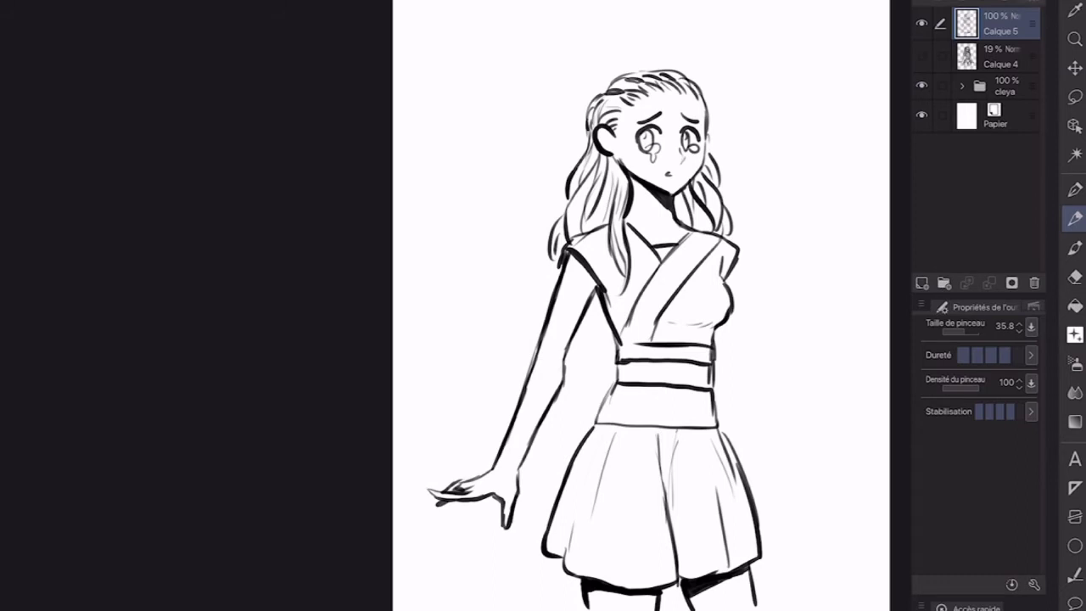
Step: Thicken the near side of the skirt waistband and clean up the line ends on the band above
key(e)
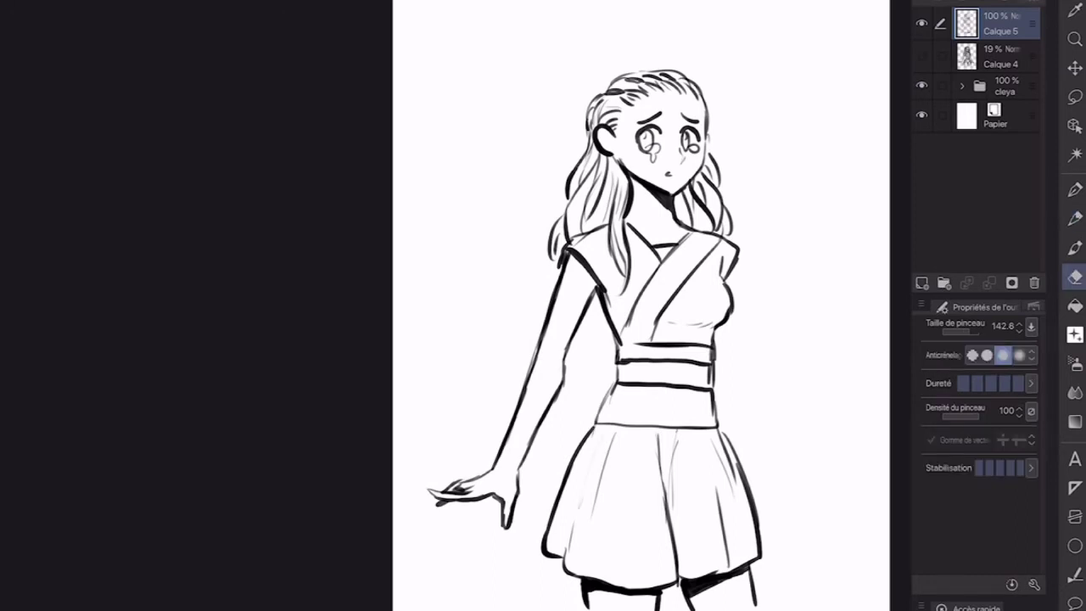
key(p)
drag(613, 383, 593, 422)
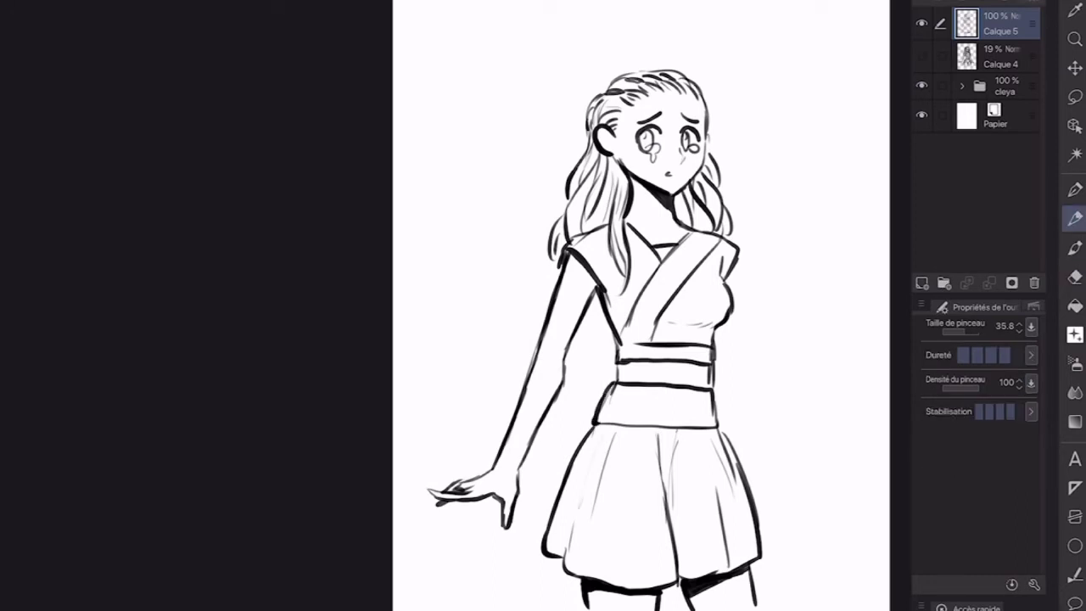
key(e)
mouse_move(619, 355)
mouse_down()
mouse_move(609, 284)
mouse_move(616, 362)
mouse_up()
key(p)
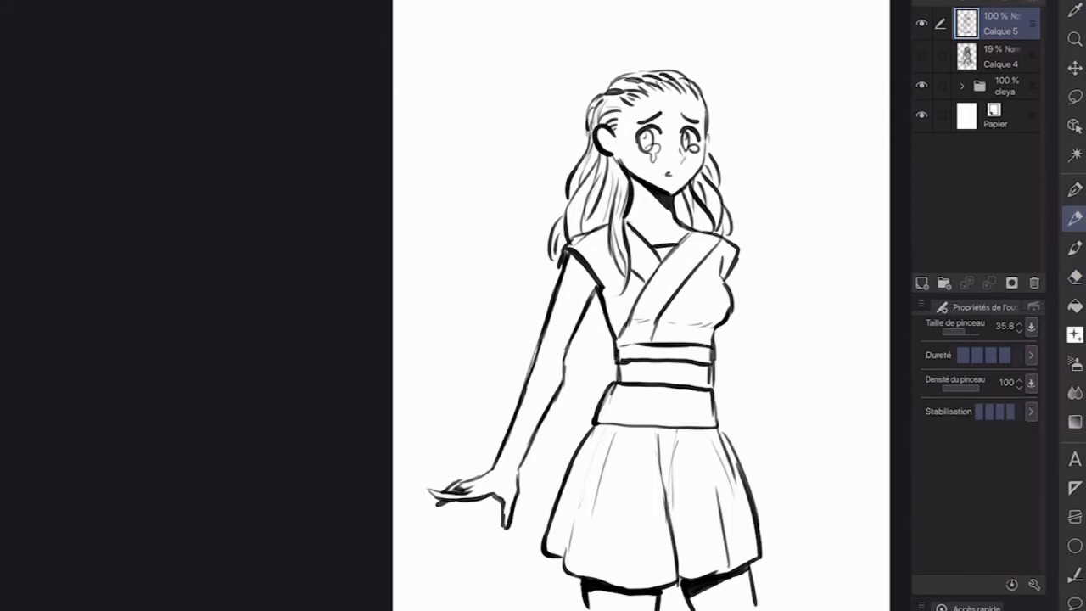
Step: Show sketch layer Calque 4 and ink the far arm with its spread hand
click(921, 55)
mouse_move(737, 258)
mouse_down()
mouse_move(751, 358)
mouse_move(725, 367)
mouse_move(774, 530)
mouse_move(779, 493)
mouse_move(828, 530)
mouse_move(787, 470)
mouse_up()
mouse_move(751, 348)
mouse_down()
mouse_move(784, 467)
mouse_move(838, 531)
mouse_up()
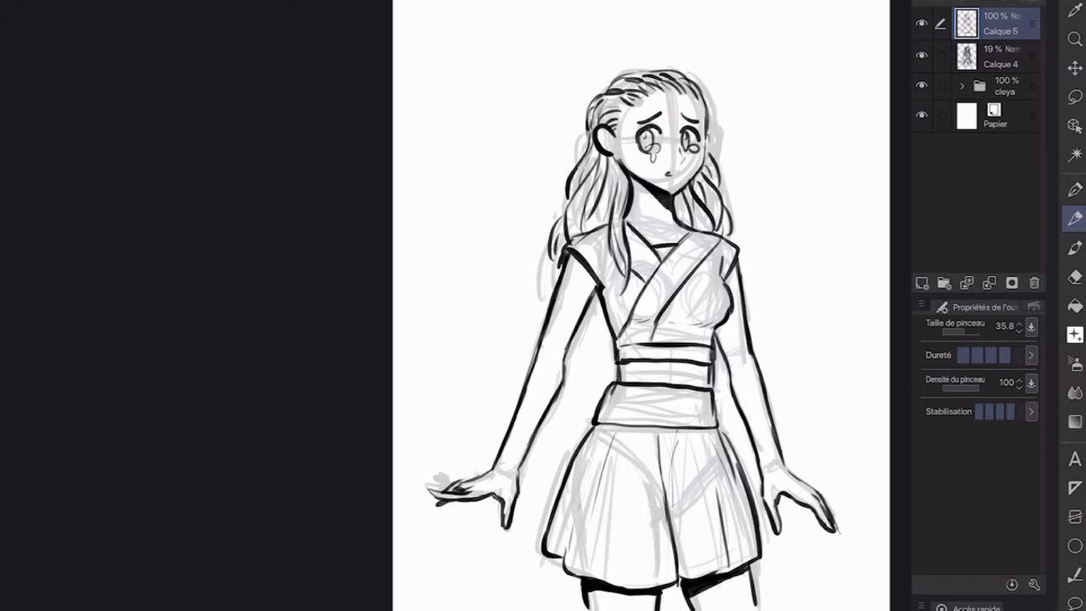
Step: Fill black shadows in the hair behind the neck and add a hair end behind the near arm
drag(637, 306, 616, 326)
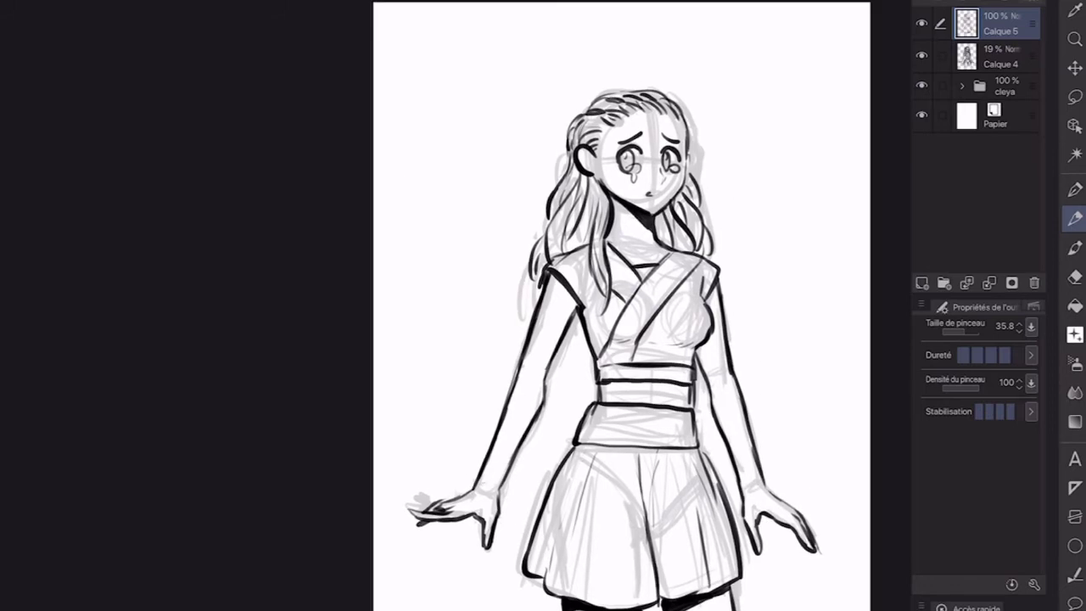
drag(590, 216, 578, 248)
drag(595, 192, 573, 247)
mouse_move(669, 212)
mouse_down()
mouse_move(656, 246)
mouse_move(665, 243)
mouse_up()
drag(536, 278, 530, 291)
drag(584, 318, 579, 343)
drag(589, 344, 582, 353)
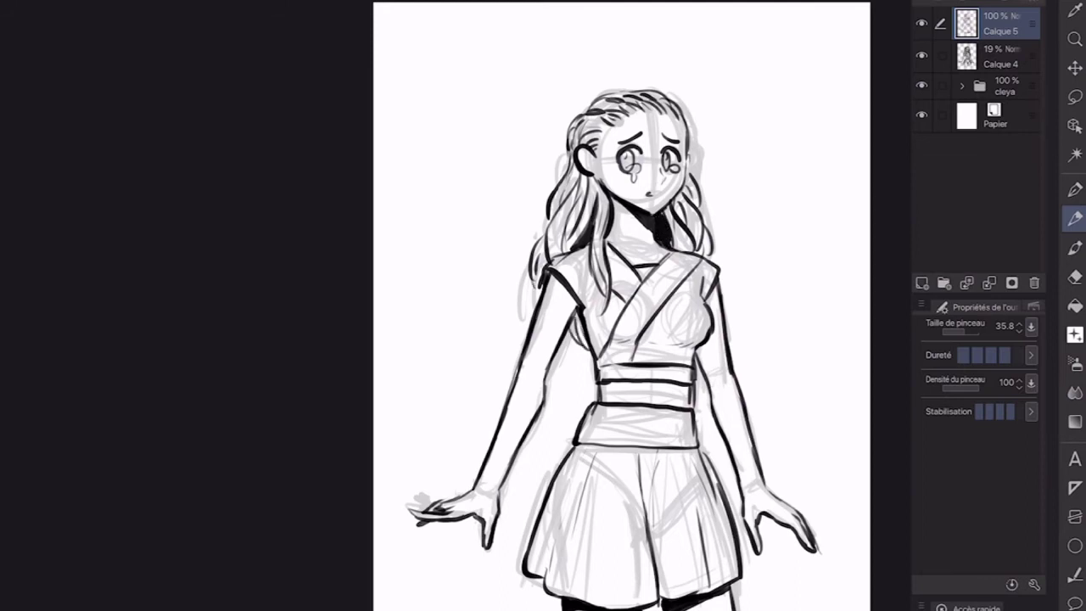
Step: Add small outer curls to the hair locks on both sides above the shoulders
drag(544, 219, 536, 244)
key(e)
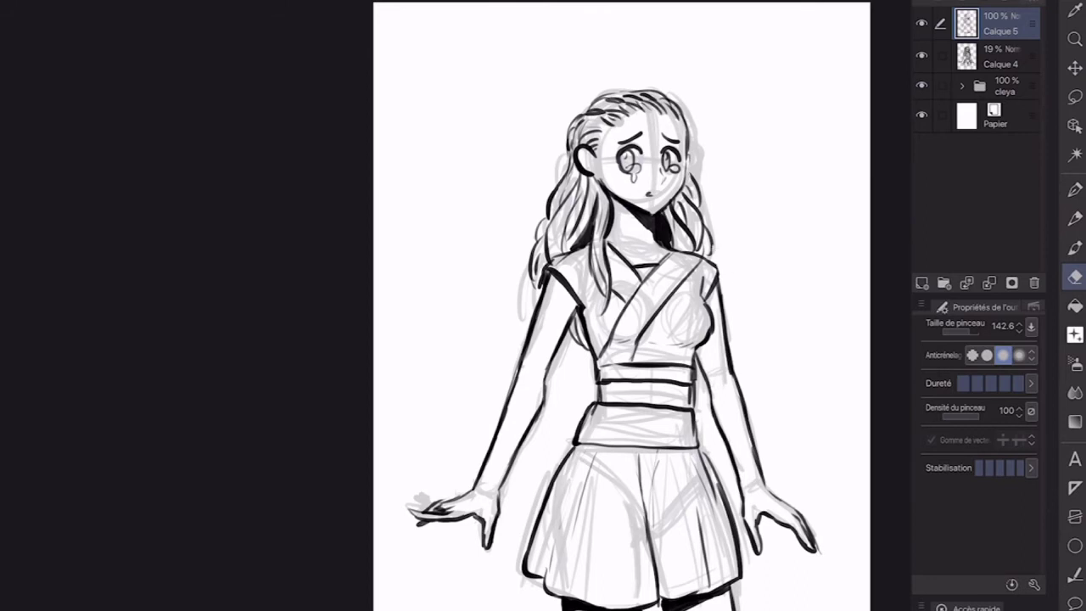
key(p)
drag(714, 247, 724, 289)
key(ctrl+z)
scroll(620, 306, up, 1)
key(ctrl+y)
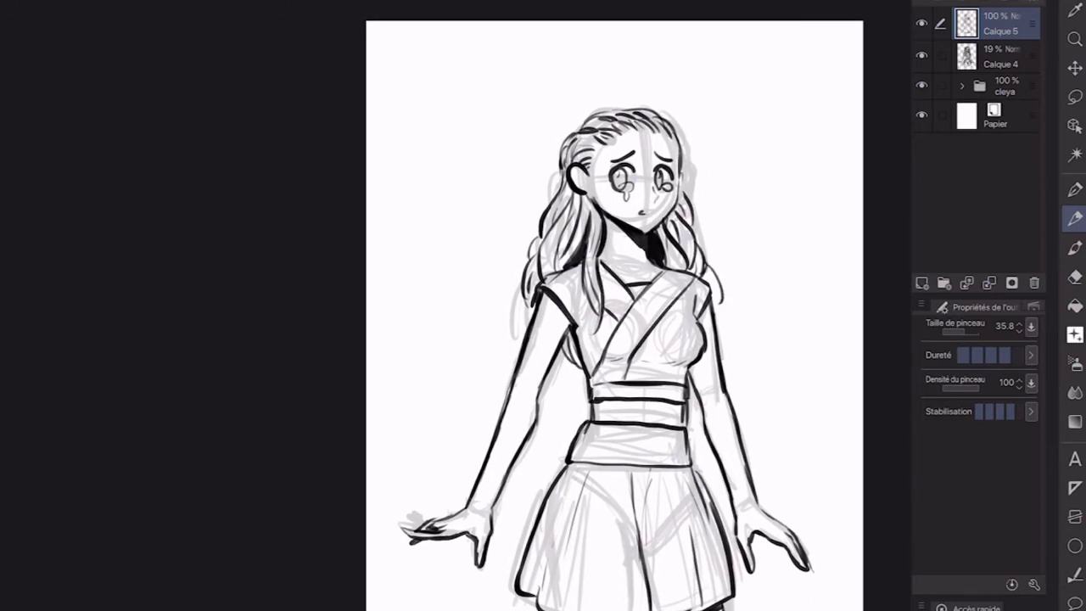
Step: Hide sketch layer Calque 4 and clean up the inner line of the near arm, the skirt's centre split and the waist edge
scroll(614, 314, down, 2)
scroll(592, 326, up, 1)
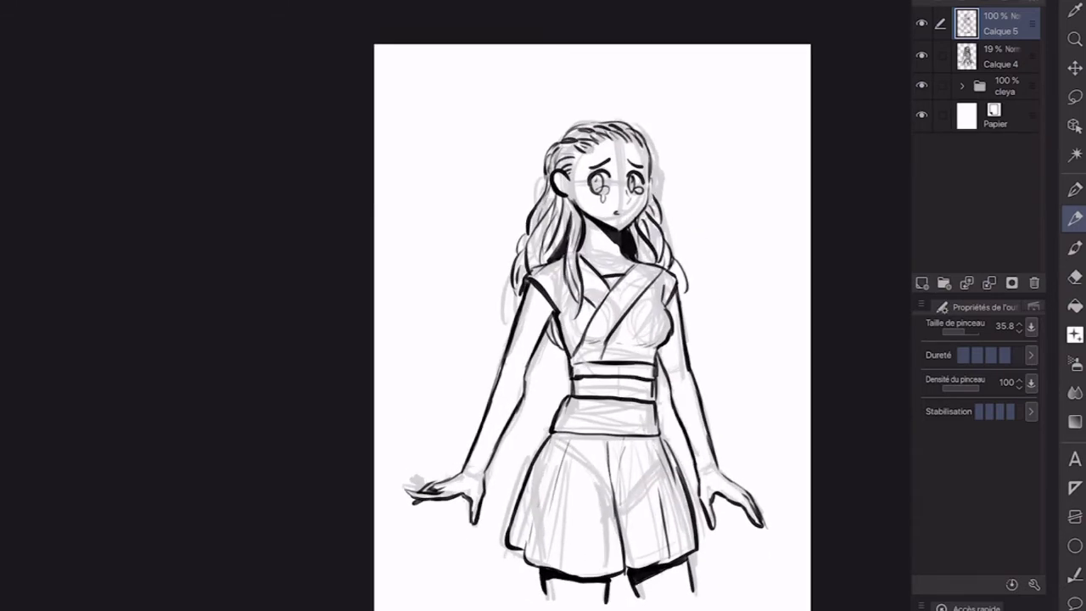
click(921, 55)
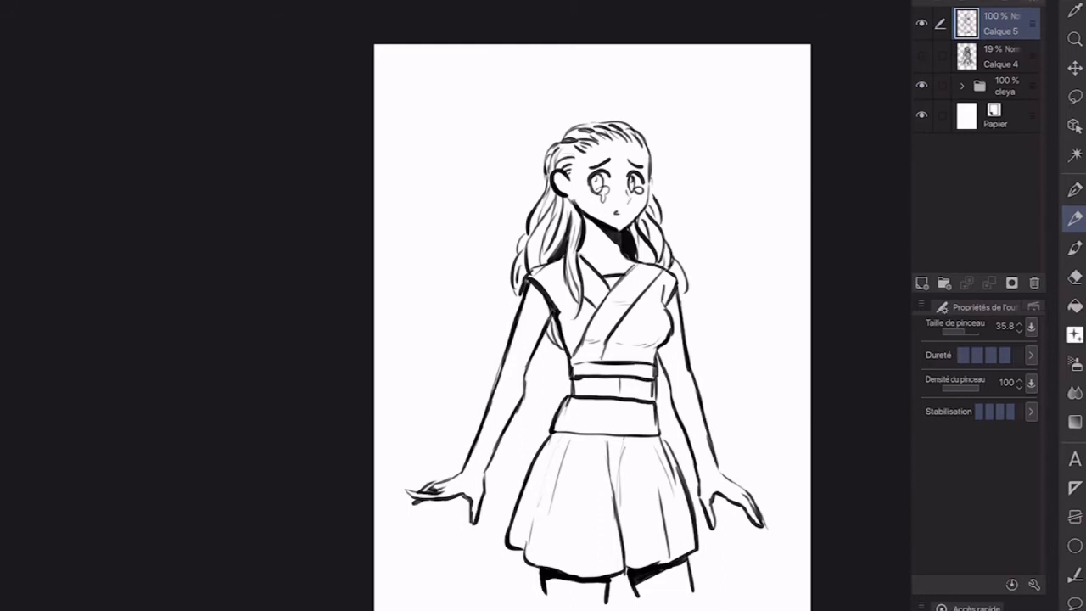
key(e)
drag(535, 372, 514, 421)
key(p)
mouse_move(526, 371)
mouse_down()
mouse_move(484, 480)
mouse_move(463, 500)
mouse_up()
drag(629, 565, 625, 580)
mouse_move(572, 380)
mouse_down()
mouse_move(572, 397)
mouse_move(587, 399)
mouse_move(574, 395)
mouse_up()
key(e)
key(p)
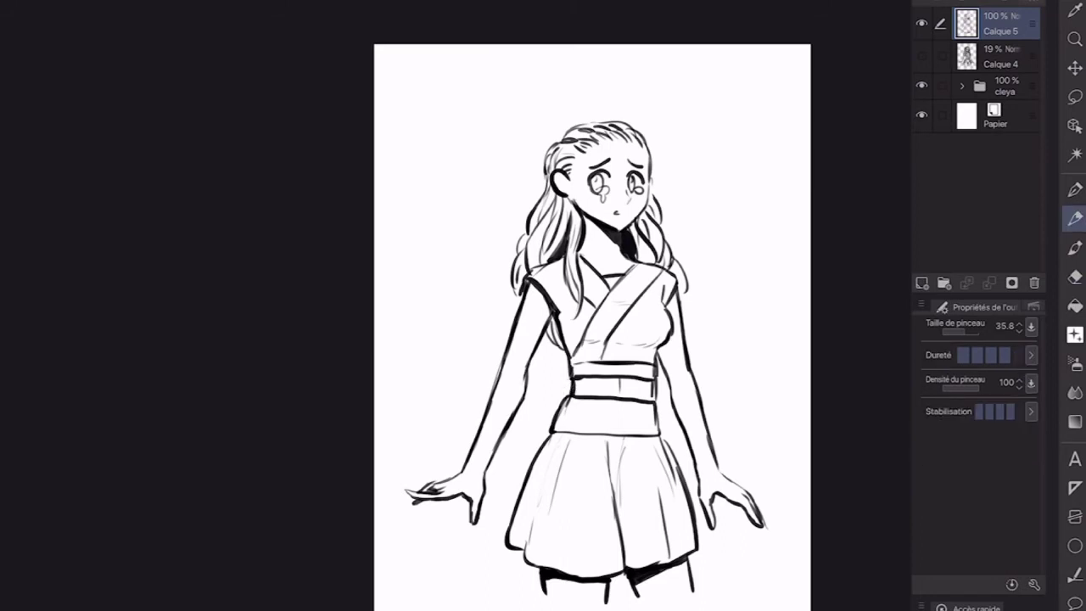
mouse_move(556, 129)
mouse_down()
mouse_move(568, 120)
mouse_move(514, 180)
mouse_move(531, 191)
mouse_move(533, 167)
mouse_move(518, 166)
mouse_up()
key(ctrl+z)
key(ctrl+z)
key(ctrl+z)
key(ctrl+z)
drag(526, 165, 522, 212)
key(ctrl+z)
key(ctrl+z)
key(ctrl+z)
mouse_move(545, 165)
mouse_down()
mouse_move(516, 211)
mouse_move(526, 224)
mouse_up()
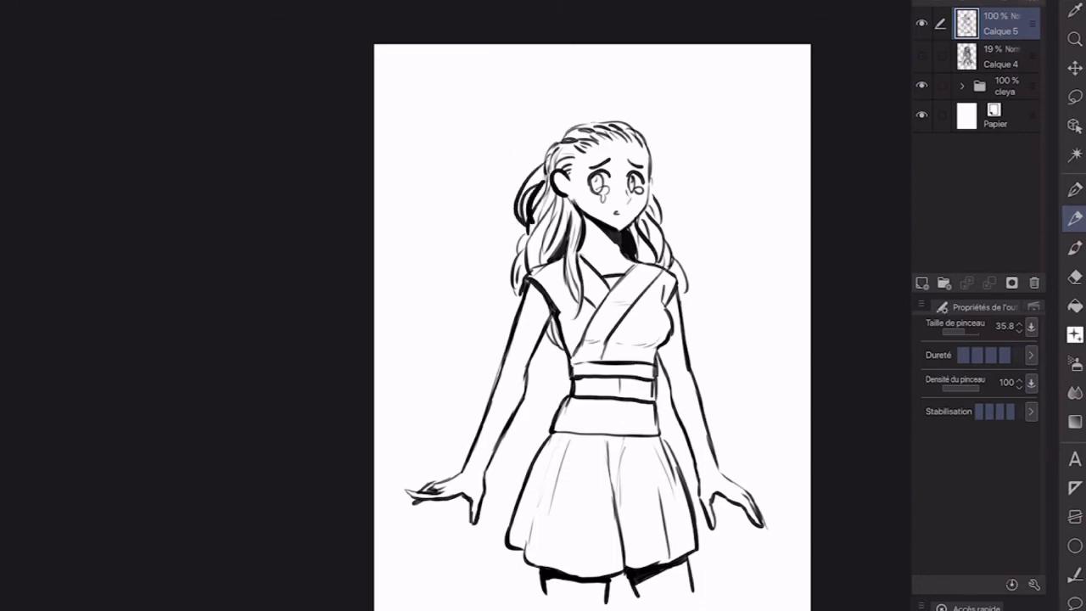
key(ctrl+z)
key(ctrl+z)
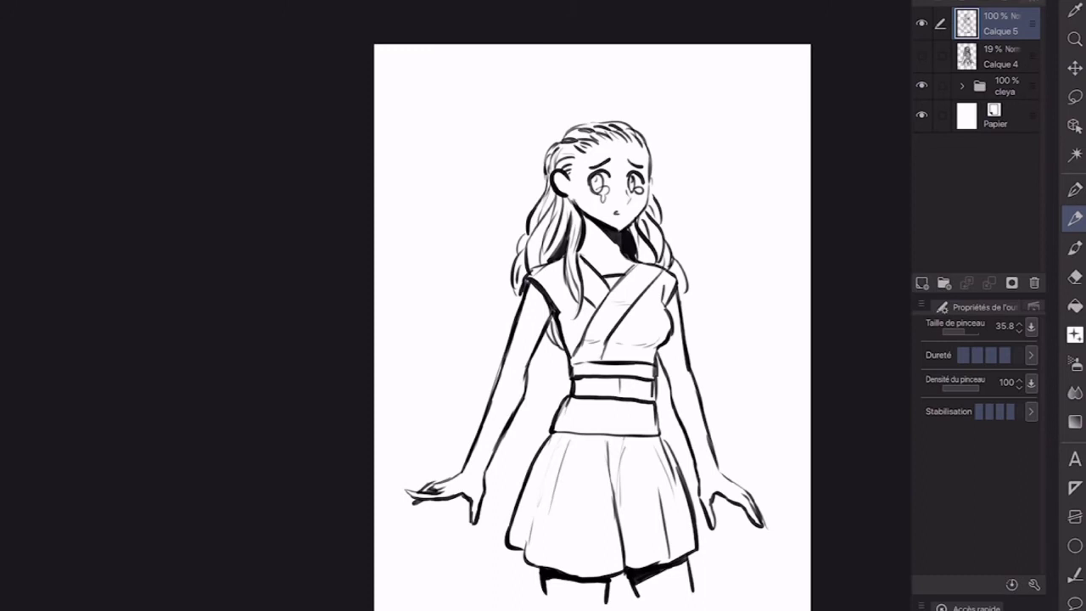
drag(582, 115, 540, 148)
mouse_move(559, 134)
mouse_down()
mouse_move(540, 165)
mouse_move(548, 148)
mouse_up()
drag(552, 134, 524, 220)
drag(548, 159, 537, 209)
key(ctrl+z)
key(ctrl+z)
key(ctrl+z)
key(ctrl+z)
key(ctrl+z)
key(ctrl+z)
Step: Ink extra hair volume as loose arcs over the crown and a long wavy lock behind the near ear
mouse_move(579, 126)
mouse_down()
mouse_move(543, 165)
mouse_move(548, 141)
mouse_up()
drag(550, 132, 517, 217)
drag(543, 176, 509, 251)
mouse_move(574, 121)
mouse_down()
mouse_move(611, 113)
mouse_move(625, 127)
mouse_up()
key(ctrl+z)
mouse_move(559, 138)
mouse_down()
mouse_move(610, 110)
mouse_move(626, 128)
mouse_up()
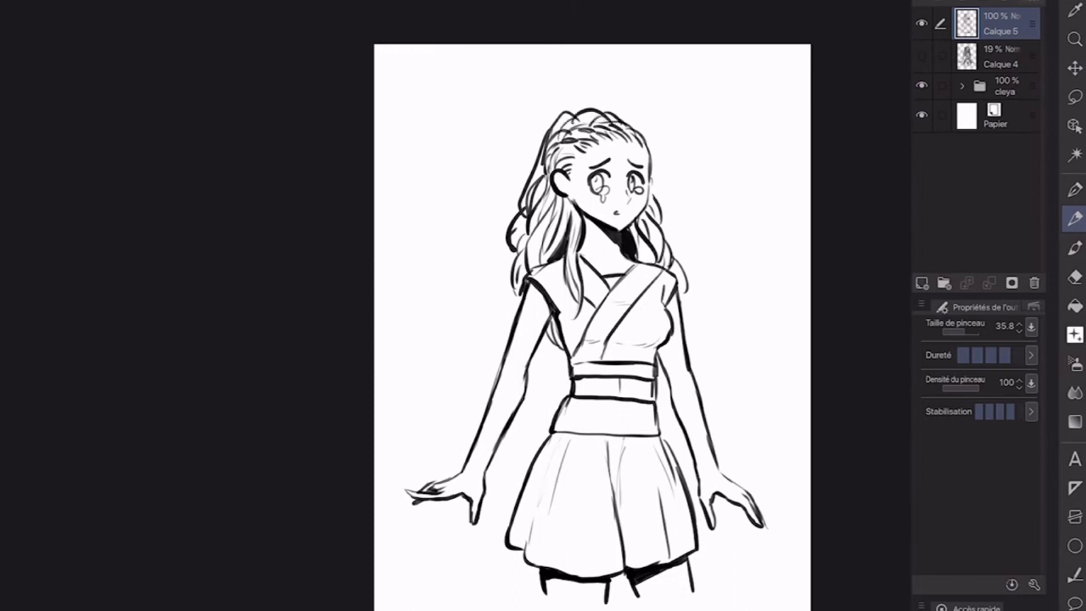
Step: Erase the wide skirt waistband and redraw the skirt's top and sides up to the waist, checking against the Calque 4 sketch
drag(584, 341, 599, 345)
key(e)
mouse_move(653, 420)
mouse_down()
mouse_move(562, 398)
mouse_move(615, 434)
mouse_move(577, 431)
mouse_up()
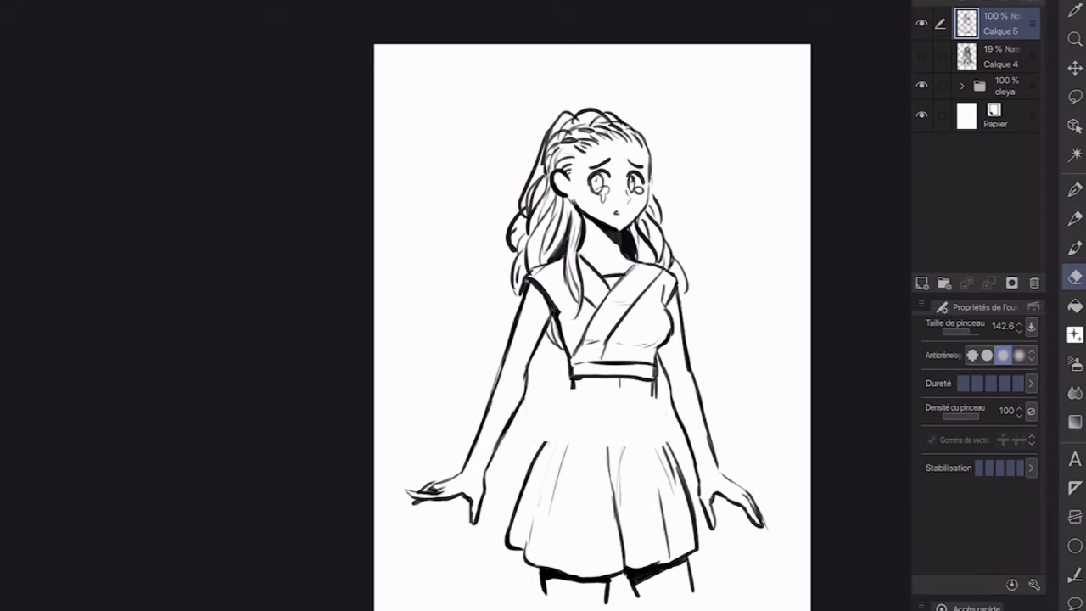
click(921, 55)
key(p)
mouse_move(574, 378)
mouse_down()
mouse_move(575, 399)
mouse_move(655, 401)
mouse_move(564, 417)
mouse_move(541, 454)
mouse_up()
mouse_move(656, 409)
mouse_down()
mouse_move(670, 448)
mouse_move(658, 403)
mouse_up()
click(922, 55)
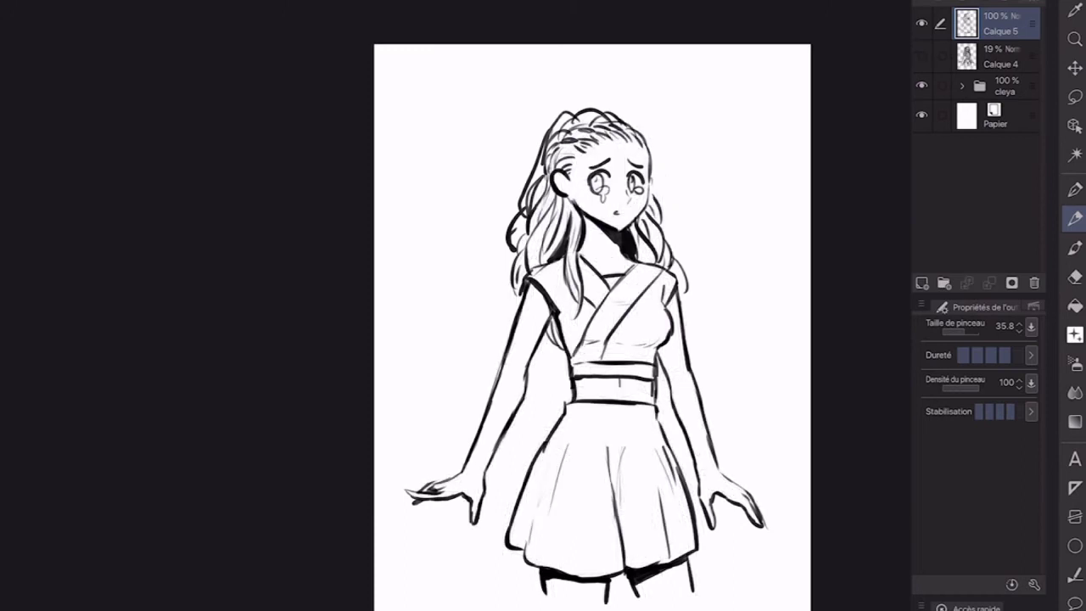
Step: Touch up the centre skirt pleat, the near thigh line and the short contours on both sides of the torso
drag(610, 432, 609, 469)
drag(545, 592, 544, 608)
drag(538, 346, 531, 377)
drag(667, 350, 657, 377)
scroll(592, 328, down, 1)
scroll(592, 328, up, 2)
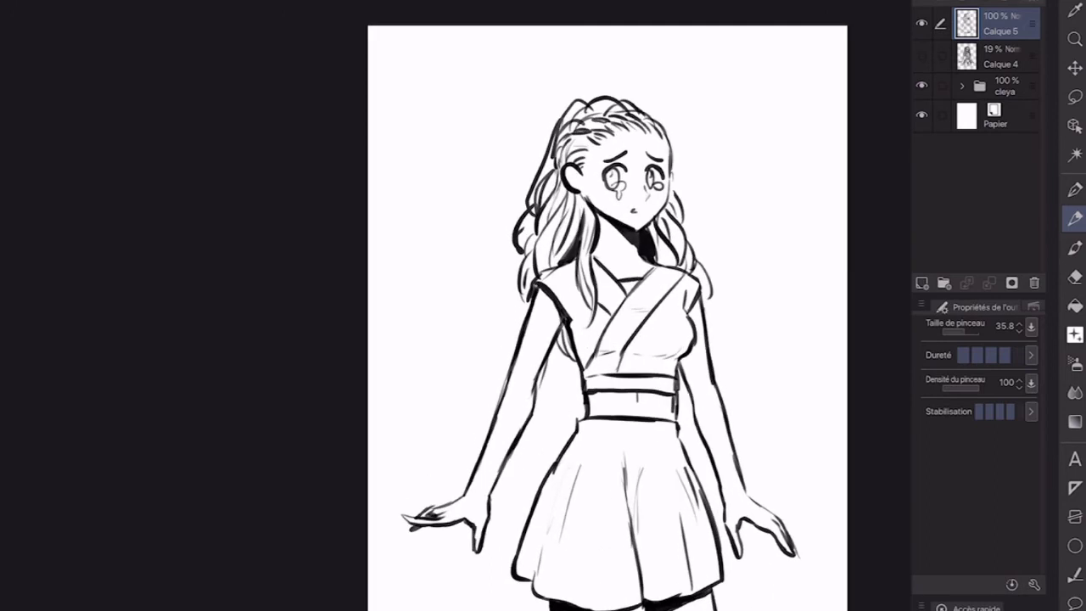
Step: Mirror the canvas view, then erase the near side of the torso and redraw it as a curve from armhole to waist
key(h)
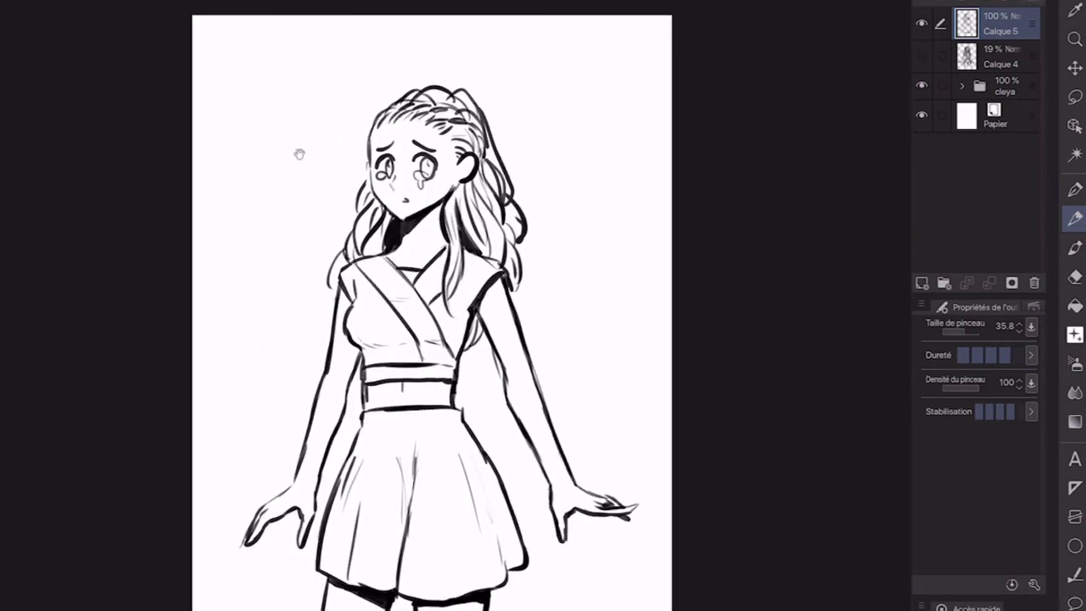
scroll(298, 153, up, 2)
key(e)
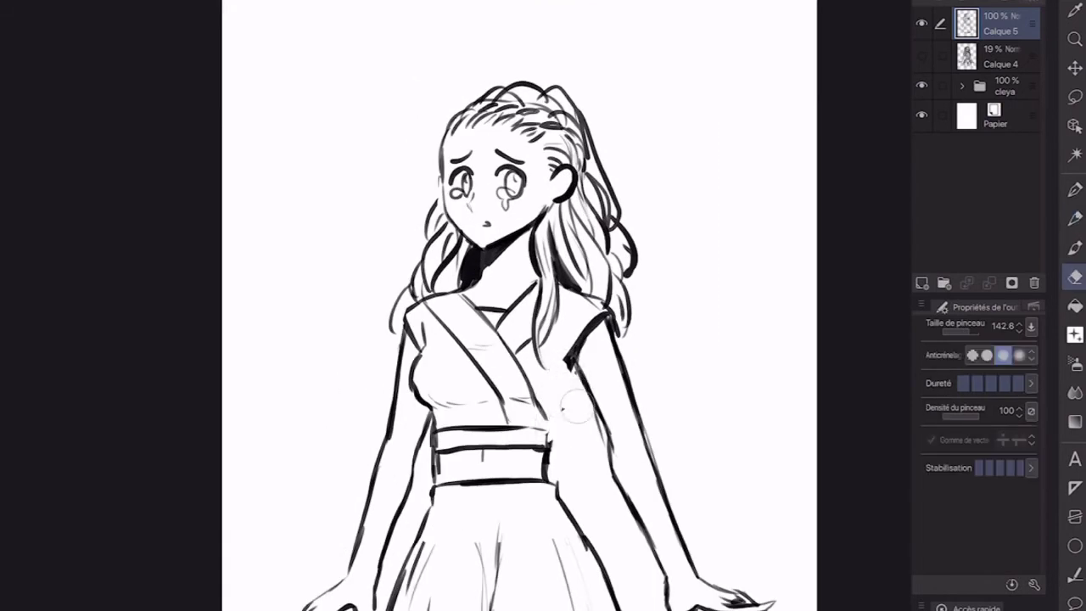
key(p)
drag(582, 373, 556, 434)
mouse_move(563, 421)
mouse_down()
mouse_move(544, 448)
mouse_move(536, 432)
mouse_move(540, 447)
mouse_up()
drag(543, 397, 534, 434)
Step: Ink a wavy outer hair lock beside the far cheek and reinforce the far eye's lashes and temple line
drag(445, 151, 417, 233)
drag(455, 168, 473, 178)
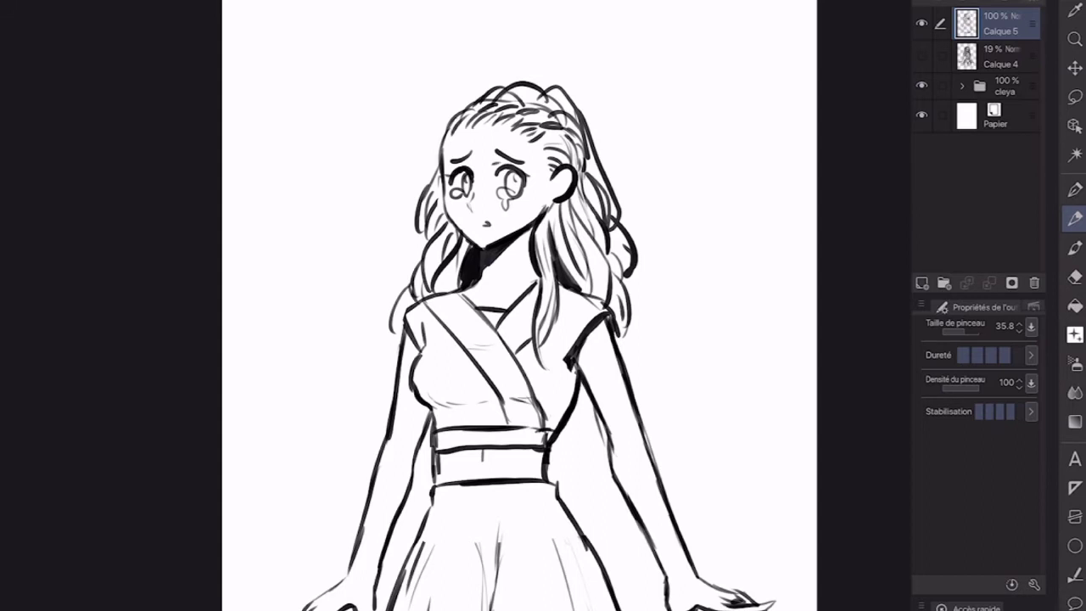
drag(441, 141, 438, 166)
Step: Touch up the far chest contour and thicken the near sleeve edge and armhole corner
drag(421, 347, 417, 359)
scroll(518, 306, down, 1)
drag(568, 293, 558, 302)
drag(562, 356, 560, 381)
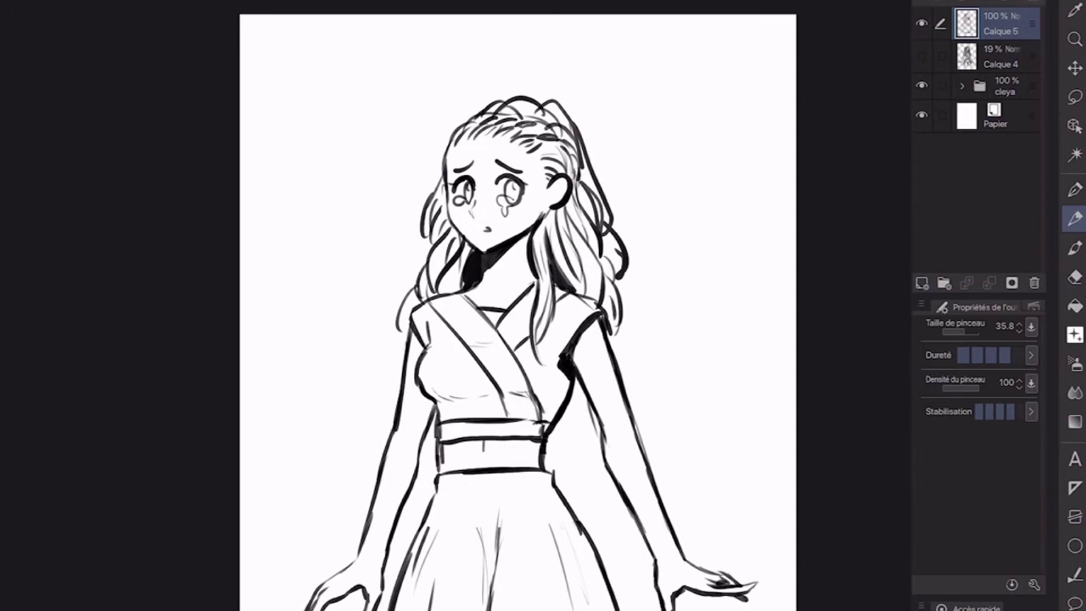
Step: Touch up the near-side skirt pleat and the thigh lines beneath the hem
scroll(509, 305, down, 2)
drag(509, 340, 512, 297)
drag(567, 422, 561, 459)
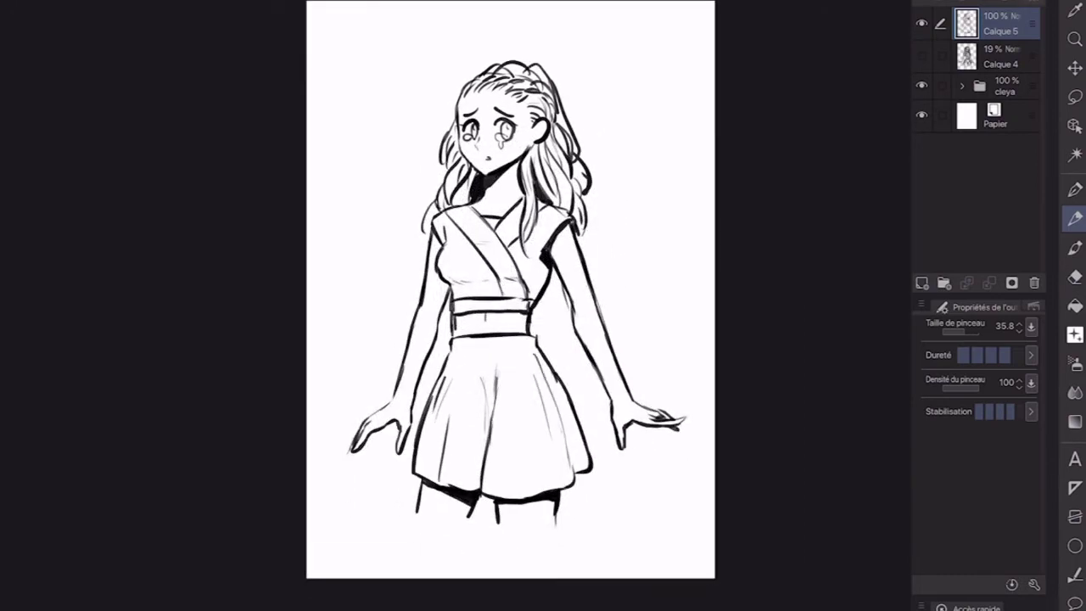
mouse_move(419, 499)
mouse_down()
mouse_move(414, 524)
mouse_move(466, 529)
mouse_up()
drag(498, 495, 494, 531)
scroll(509, 306, up, 2)
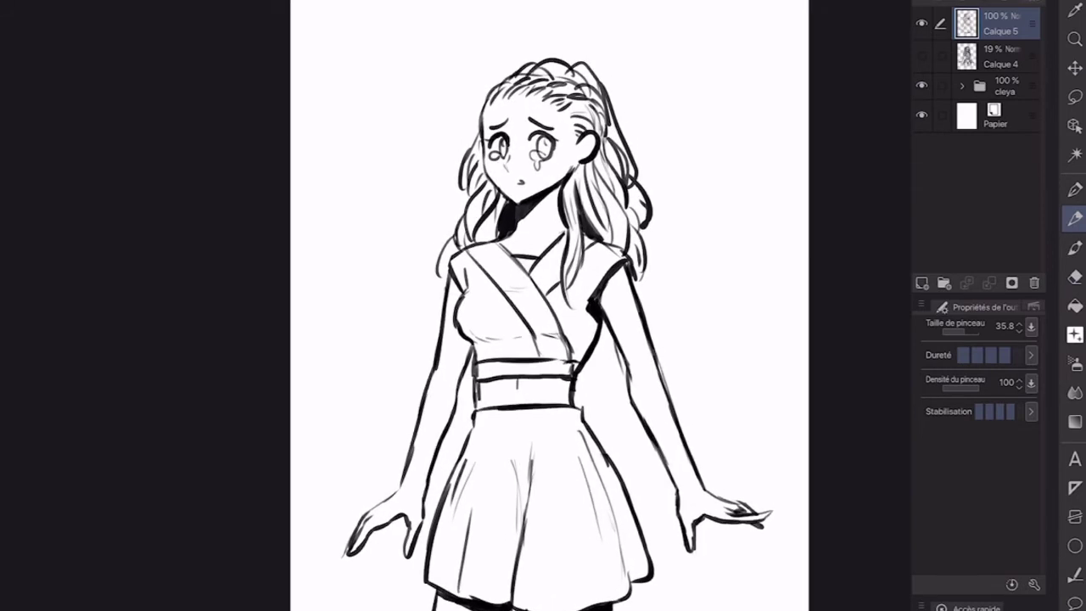
scroll(549, 306, up, 1)
drag(654, 315, 647, 353)
key(ctrl+z)
key(ctrl+z)
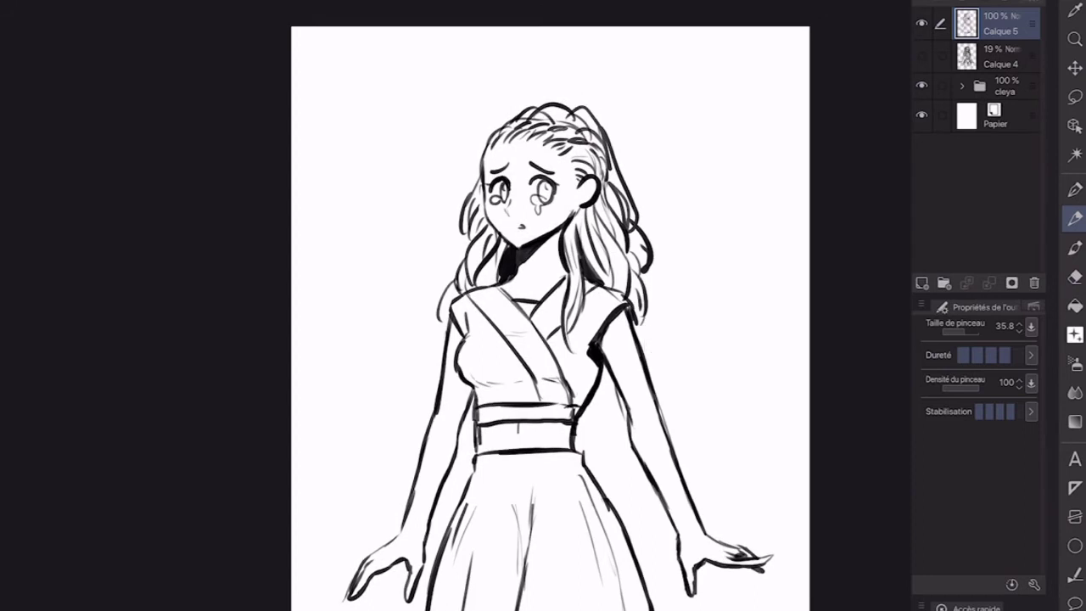
scroll(550, 318, up, 3)
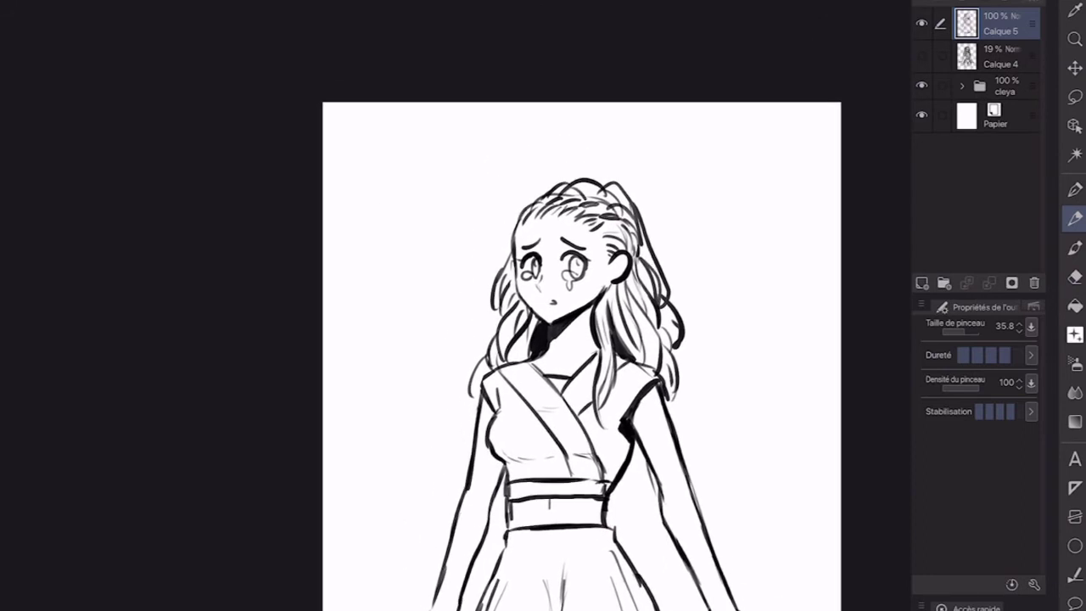
Step: Flip the canvas horizontally and add short ink strokes along the side of the bodice and the left inner elbow
drag(655, 284, 642, 333)
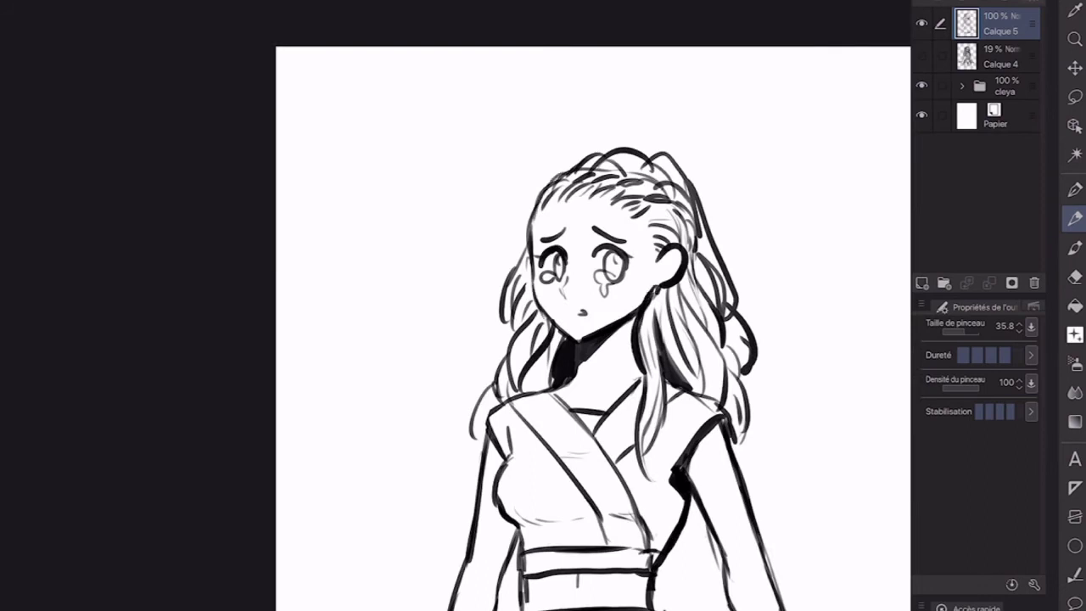
key(e)
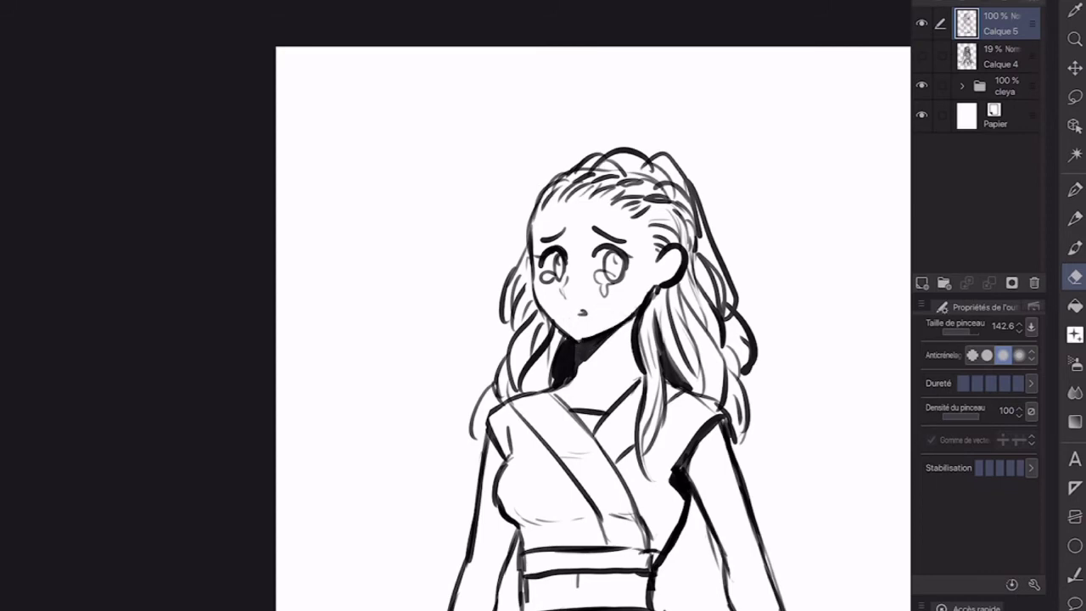
key(h)
drag(138, 277, 375, 158)
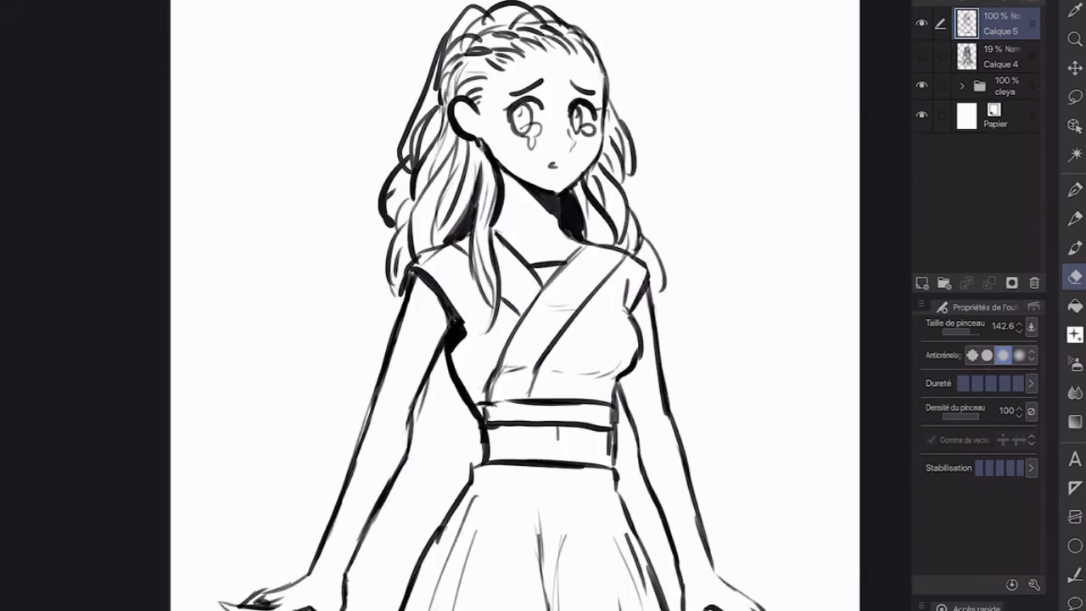
key(p)
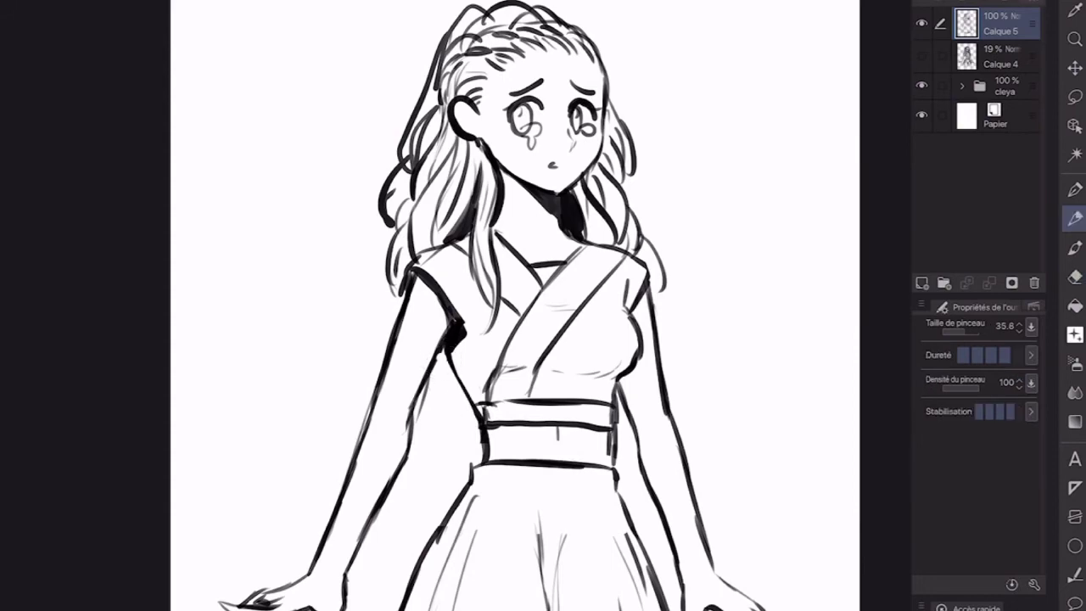
drag(463, 398, 472, 381)
drag(435, 361, 444, 350)
drag(423, 389, 433, 370)
scroll(454, 256, down, 5)
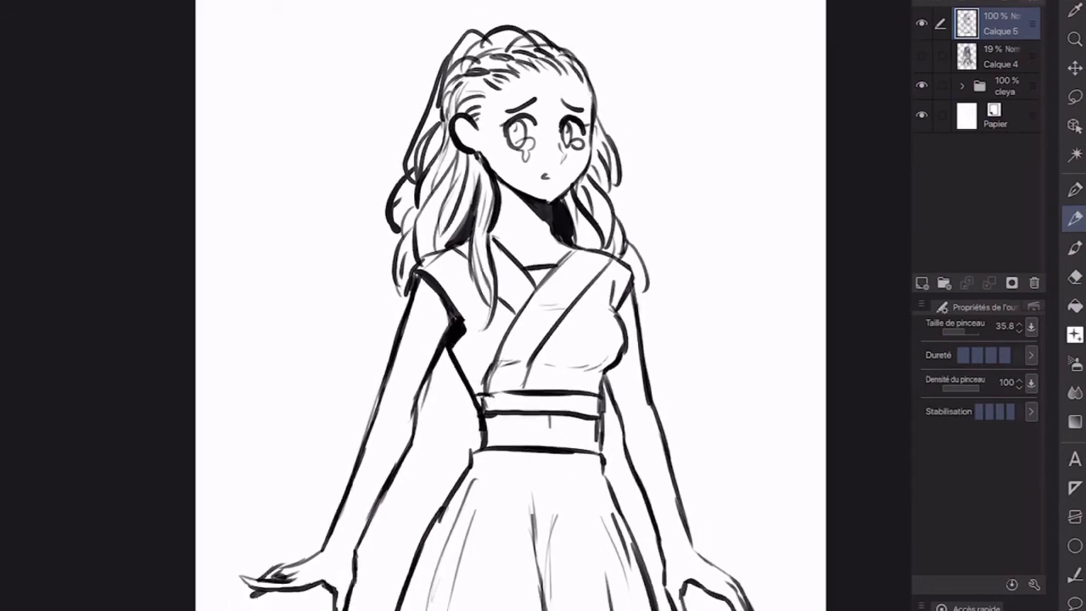
Step: Hatch the shadows on the right upper arm and on both thighs under the skirt hem, and touch up the bodice folds
scroll(384, 273, up, 1)
drag(587, 292, 592, 331)
mouse_move(599, 329)
mouse_down()
mouse_move(581, 358)
mouse_move(594, 361)
mouse_up()
mouse_move(562, 592)
mouse_down()
mouse_move(551, 604)
mouse_move(575, 601)
mouse_move(566, 609)
mouse_up()
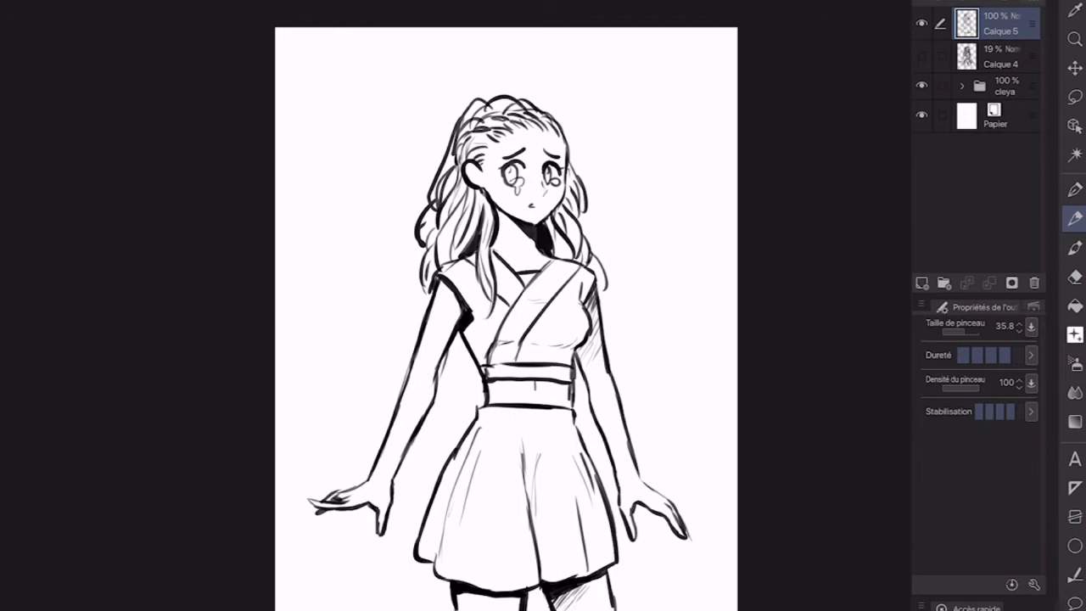
drag(470, 591, 459, 607)
drag(474, 596, 461, 610)
drag(580, 338, 567, 351)
drag(574, 344, 553, 352)
Step: Detail the ear and side hair, and rework the wavy outer contour of the hair on the right
drag(472, 168, 480, 178)
drag(468, 139, 491, 151)
key(e)
mouse_move(585, 171)
mouse_down()
mouse_move(574, 214)
mouse_move(584, 244)
mouse_up()
key(p)
drag(577, 202, 568, 221)
drag(459, 242, 452, 262)
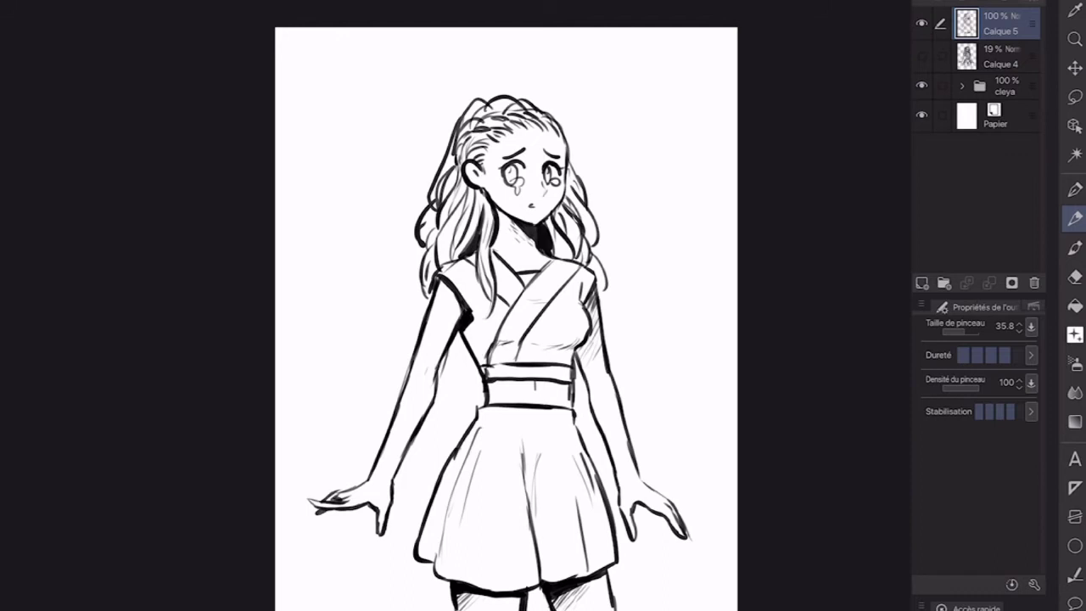
Step: Lighten the upper part of the skirt's central fold line with the eraser
scroll(507, 319, down, 3)
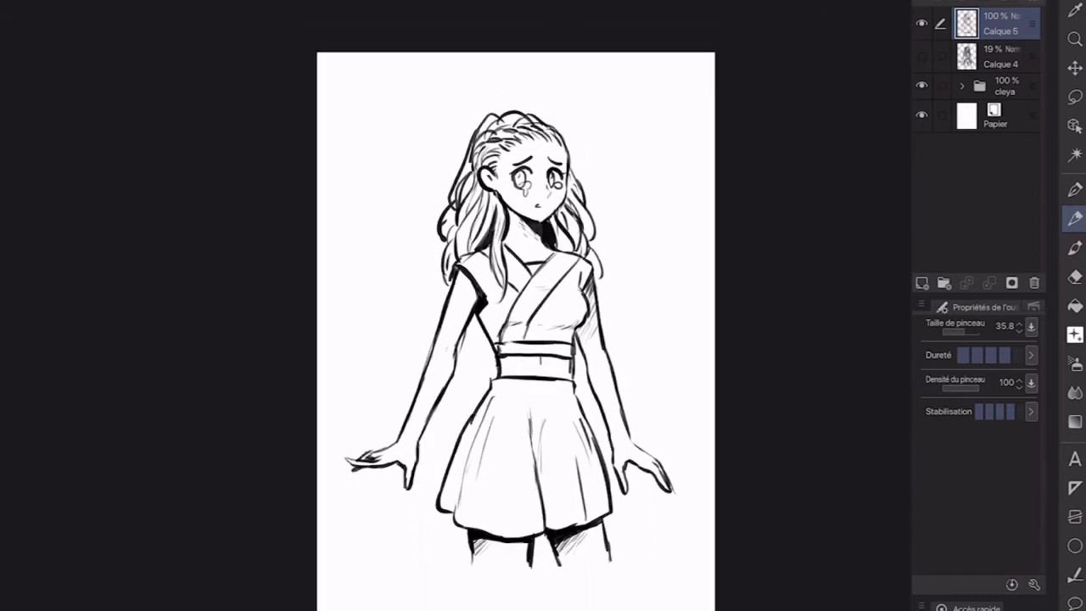
scroll(663, 409, up, 3)
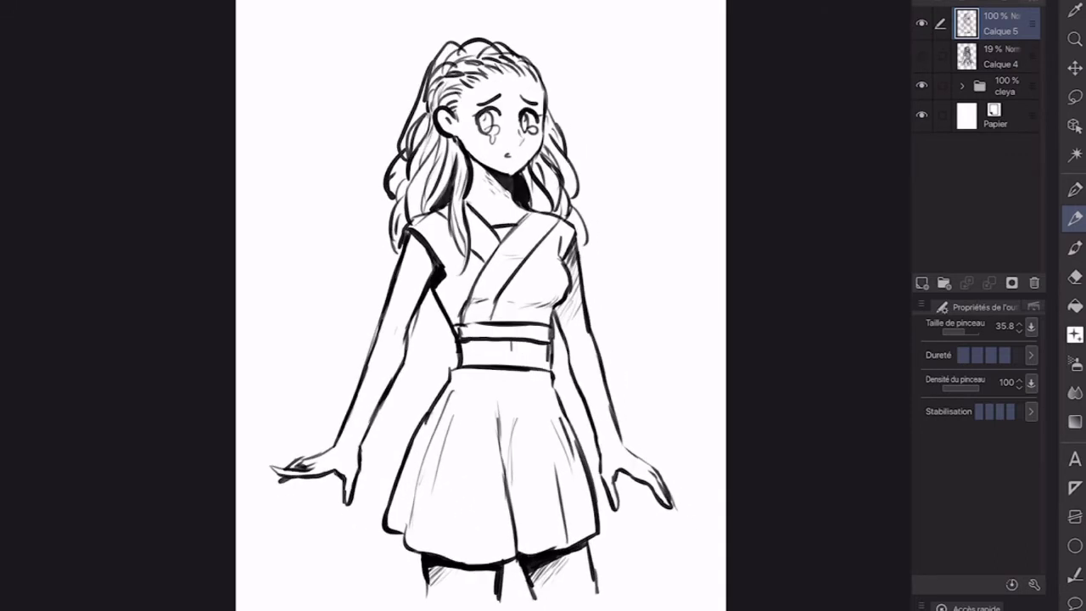
scroll(812, 472, down, 3)
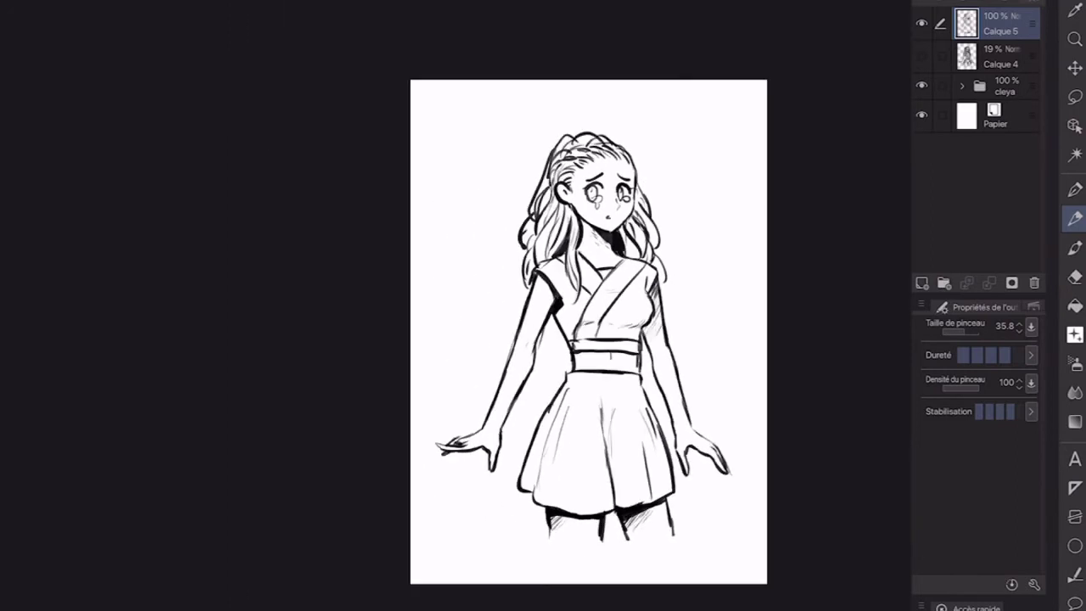
drag(776, 551, 805, 552)
scroll(738, 458, up, 1)
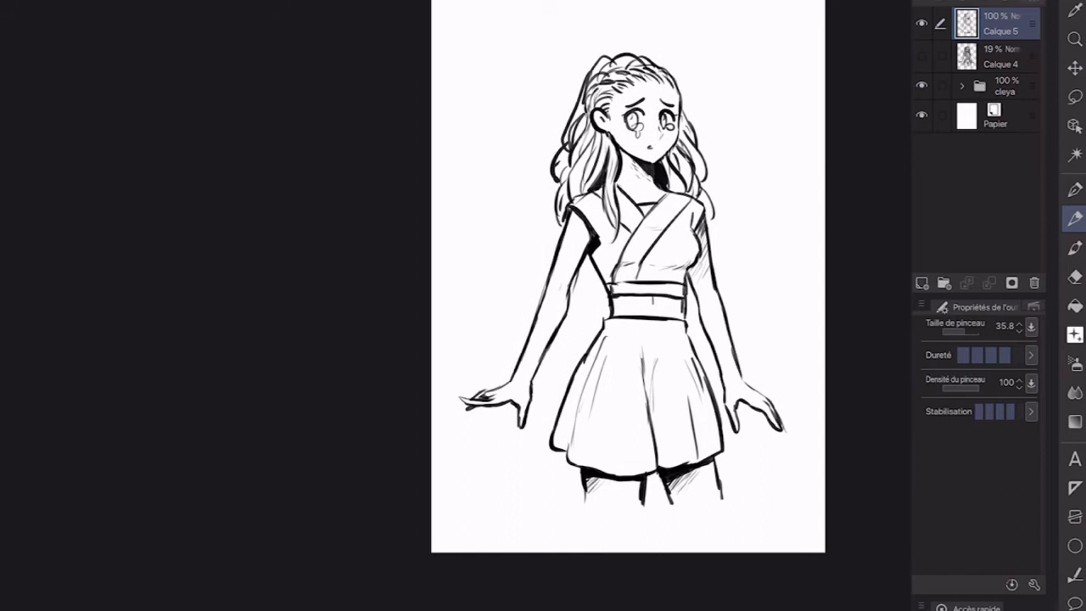
scroll(604, 285, up, 1)
key(e)
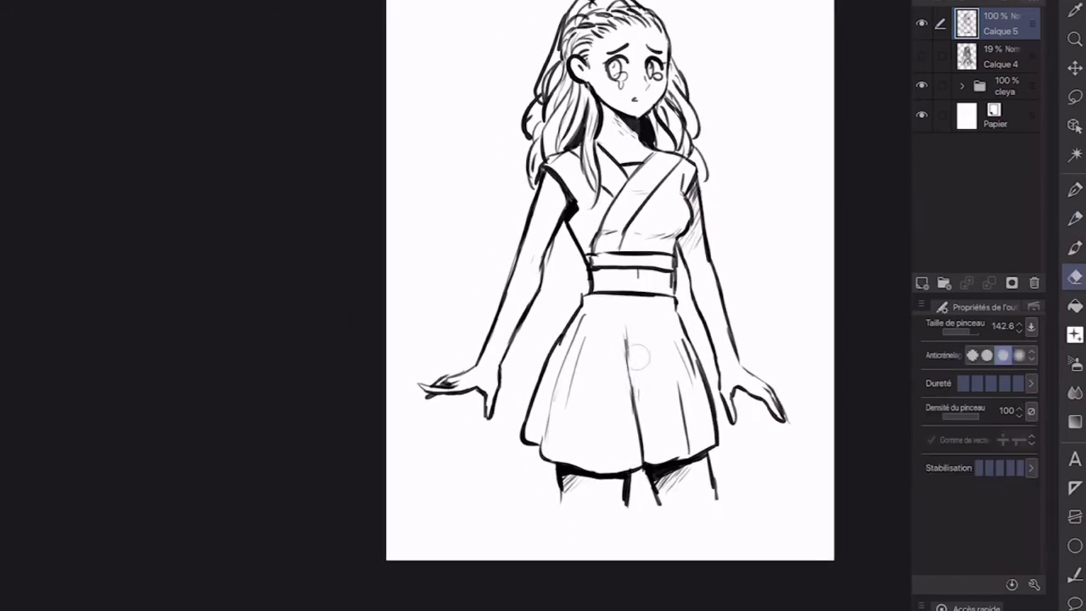
drag(628, 335, 633, 434)
key(p)
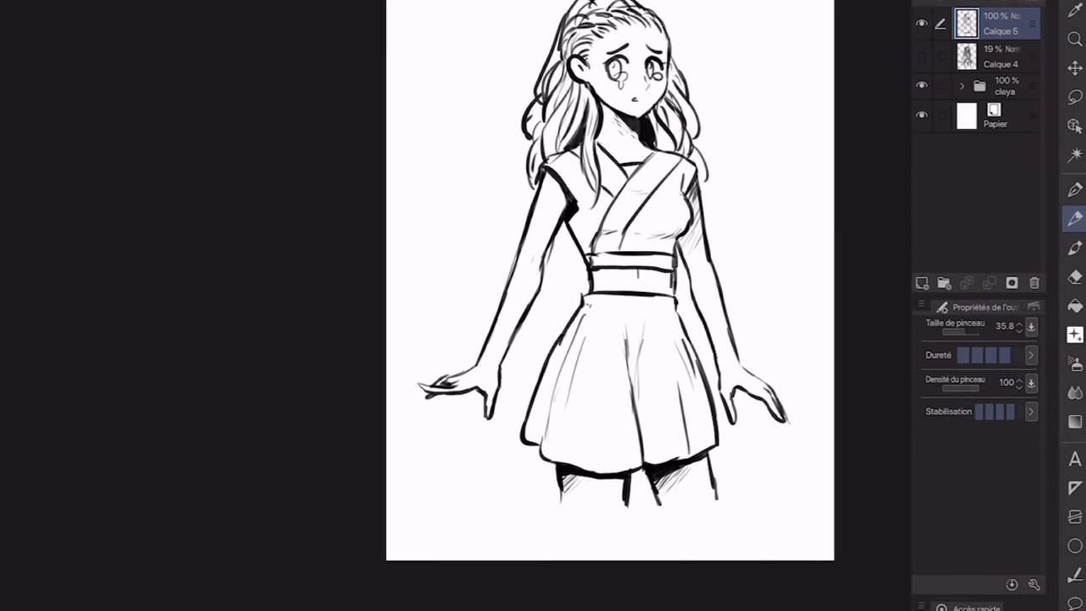
Step: Erase and redraw the skirt's left outline below the waistband, and add a small hair stroke behind the ear
key(e)
mouse_move(584, 287)
mouse_down()
mouse_move(594, 310)
mouse_move(586, 306)
mouse_up()
key(p)
drag(587, 304, 578, 315)
key(e)
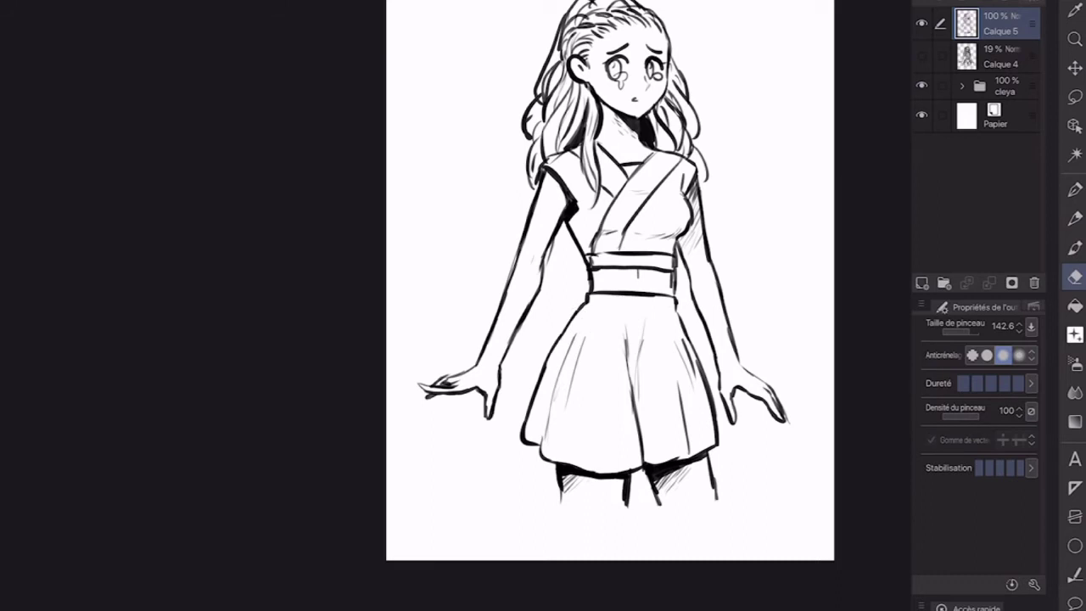
drag(560, 316, 574, 339)
key(p)
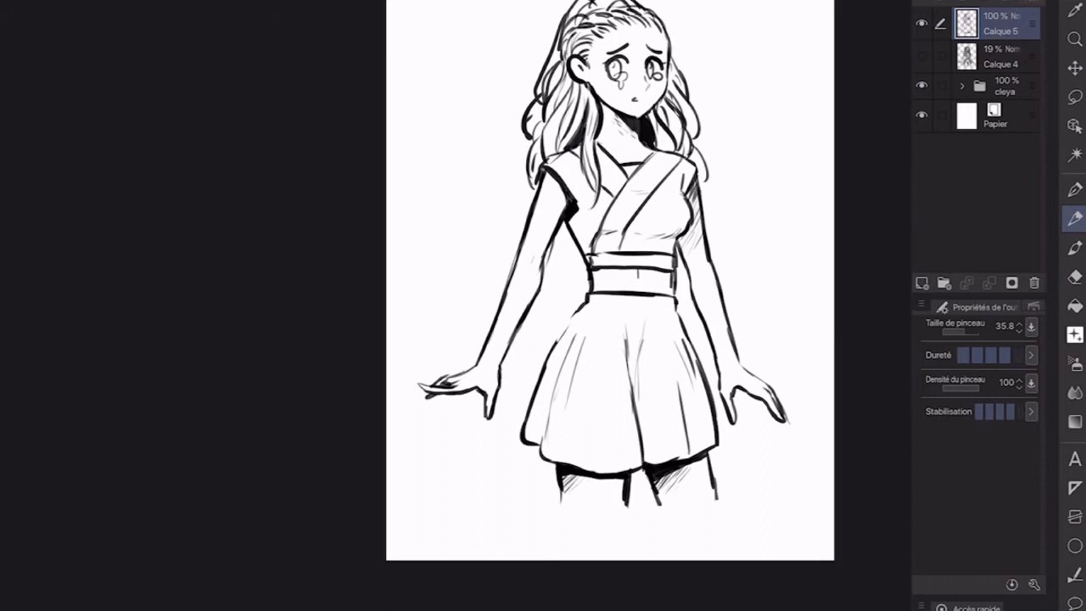
drag(583, 302, 547, 364)
scroll(610, 286, up, 1)
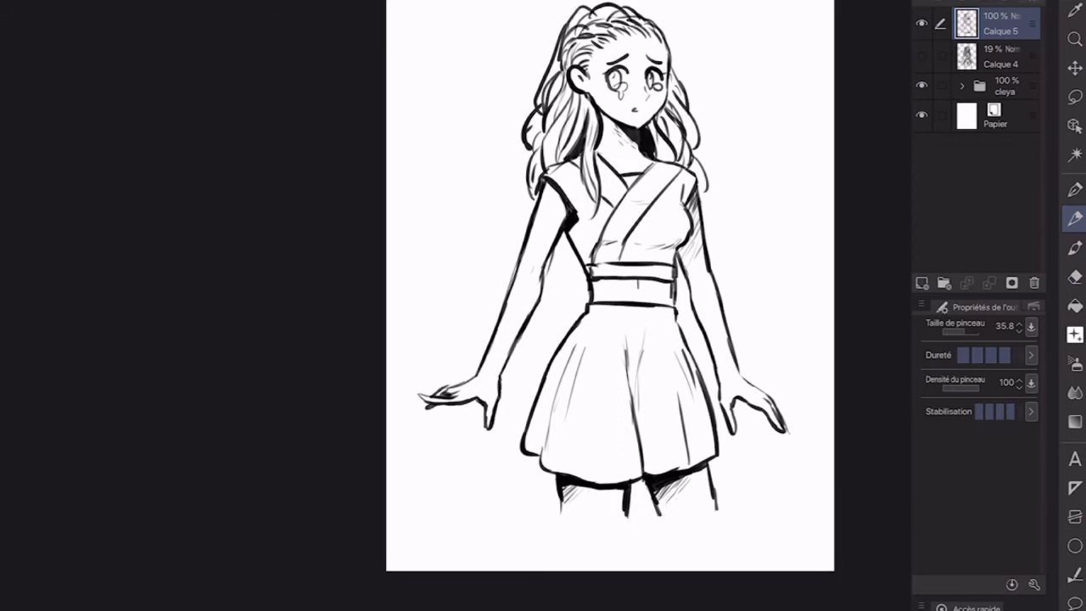
drag(588, 102, 586, 123)
scroll(449, 406, up, 2)
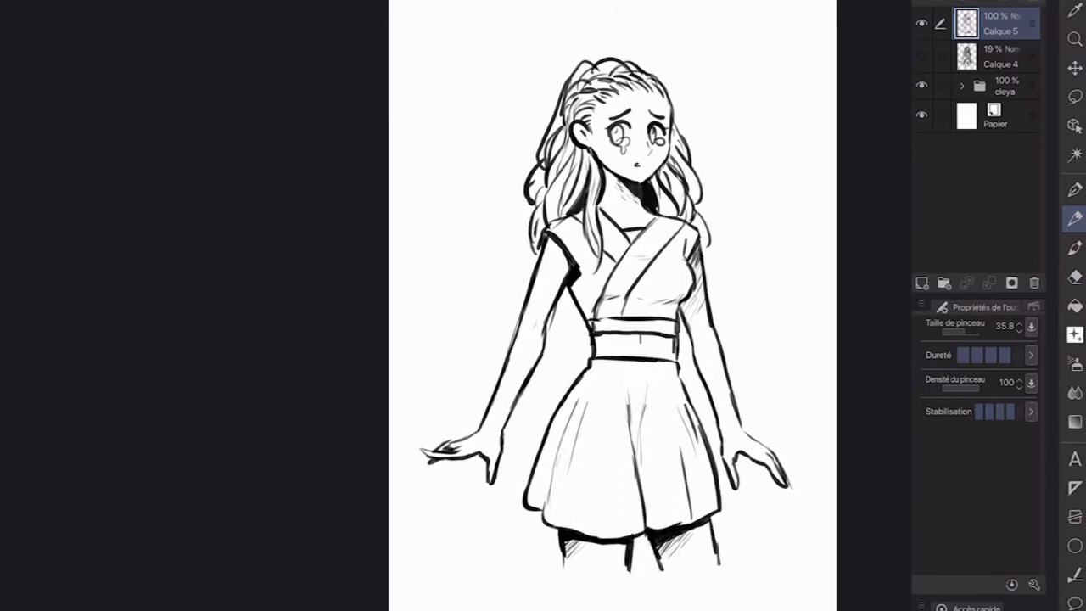
Step: Switch to Discord beside the drawing and view the pencil sketches shared by the other participants
key(Tab)
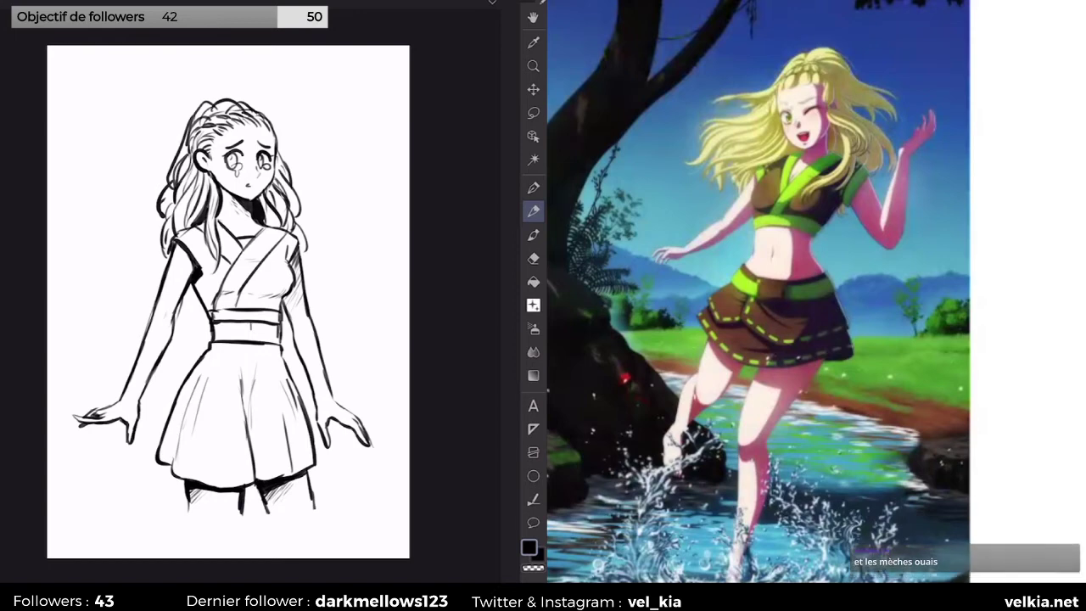
key(super+alt+d)
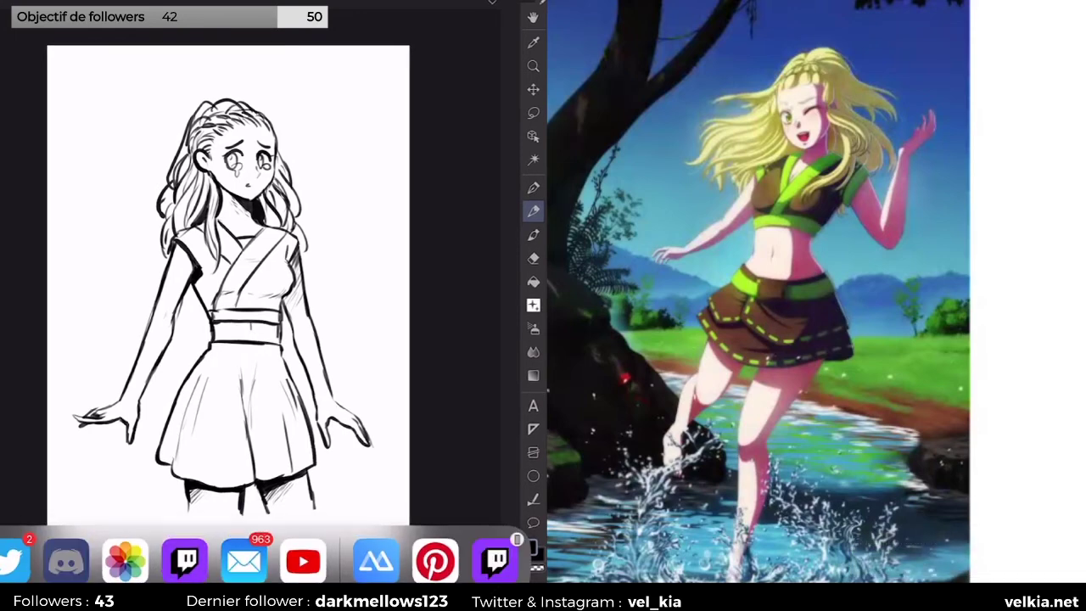
key(super+Tab)
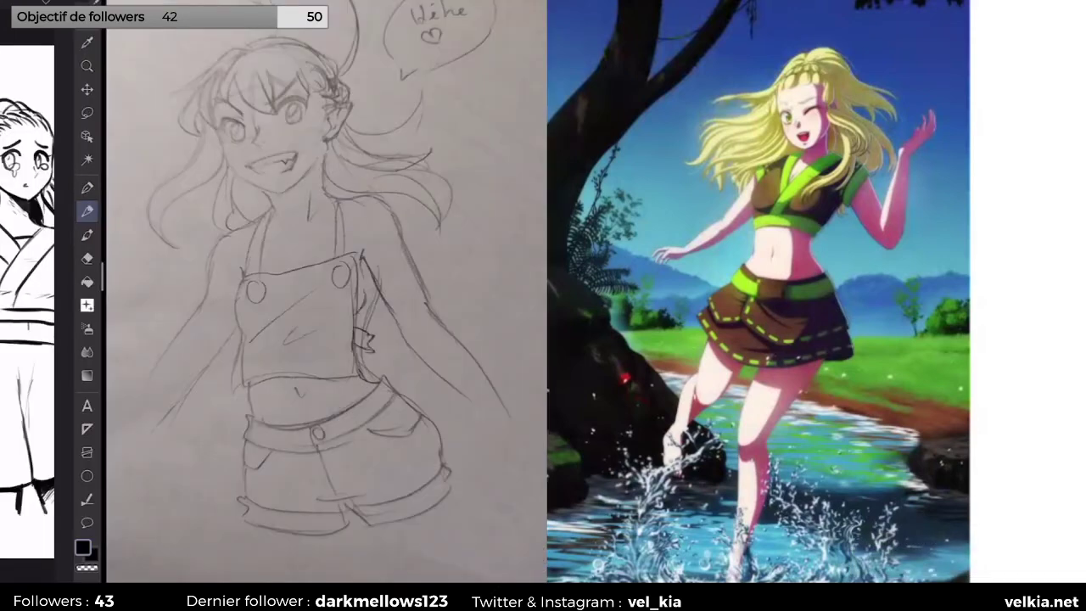
key(super+Tab)
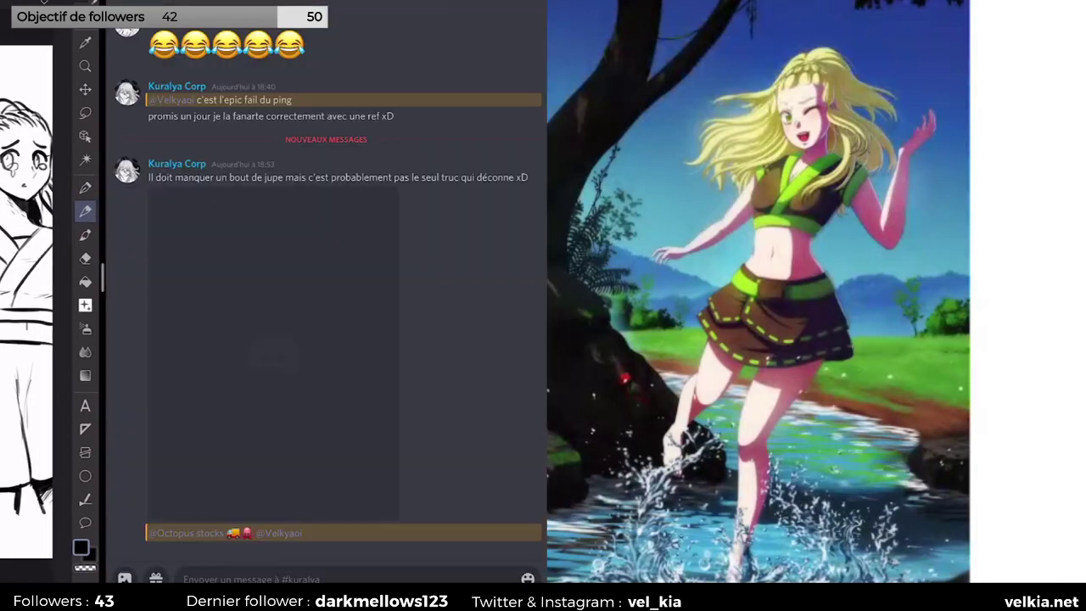
key(super+Tab)
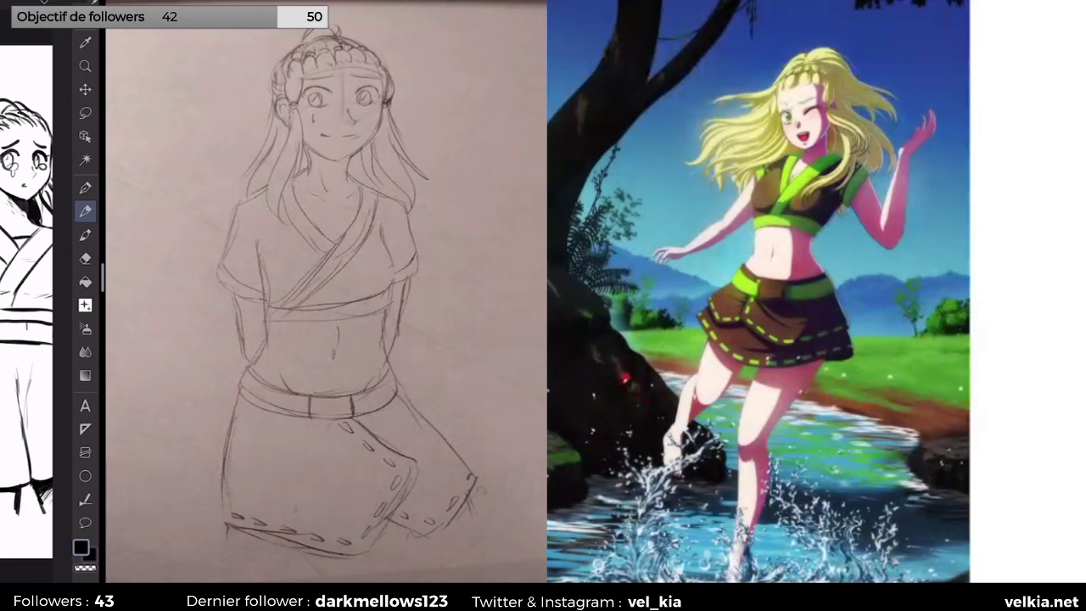
key(Tab)
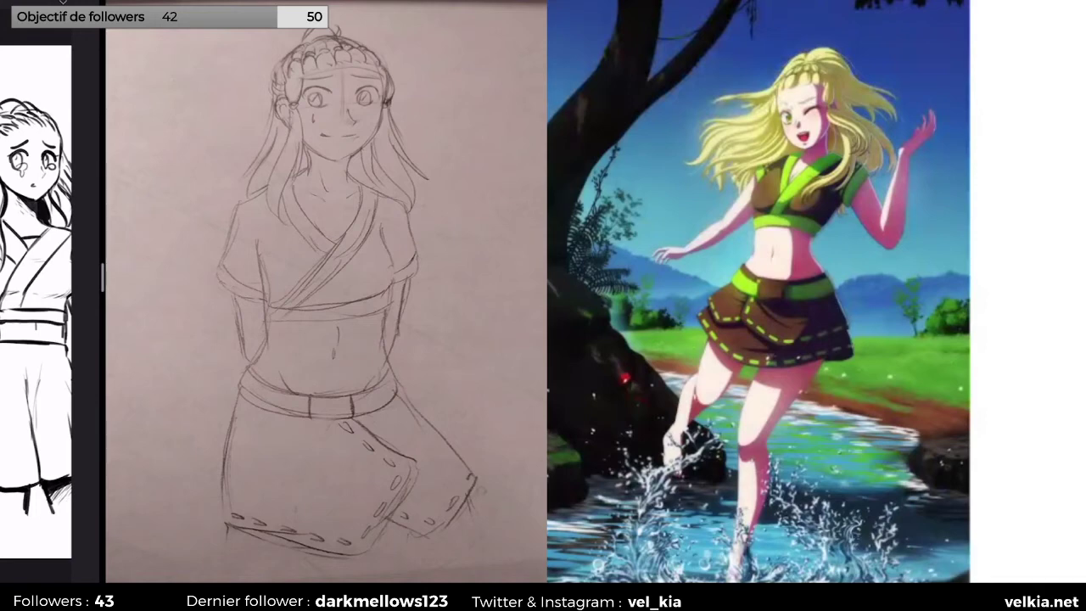
key(Escape)
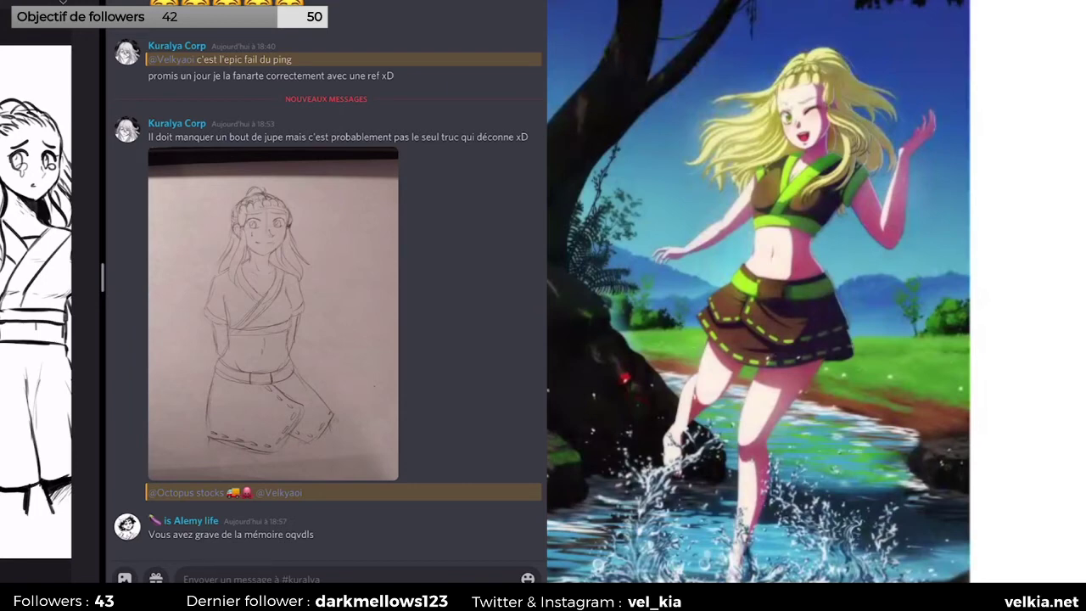
Step: View the coloured drawing with the red outfit and tigers, and reopen Discord to look at the braided-hair sketch
key(alt+shift+Down)
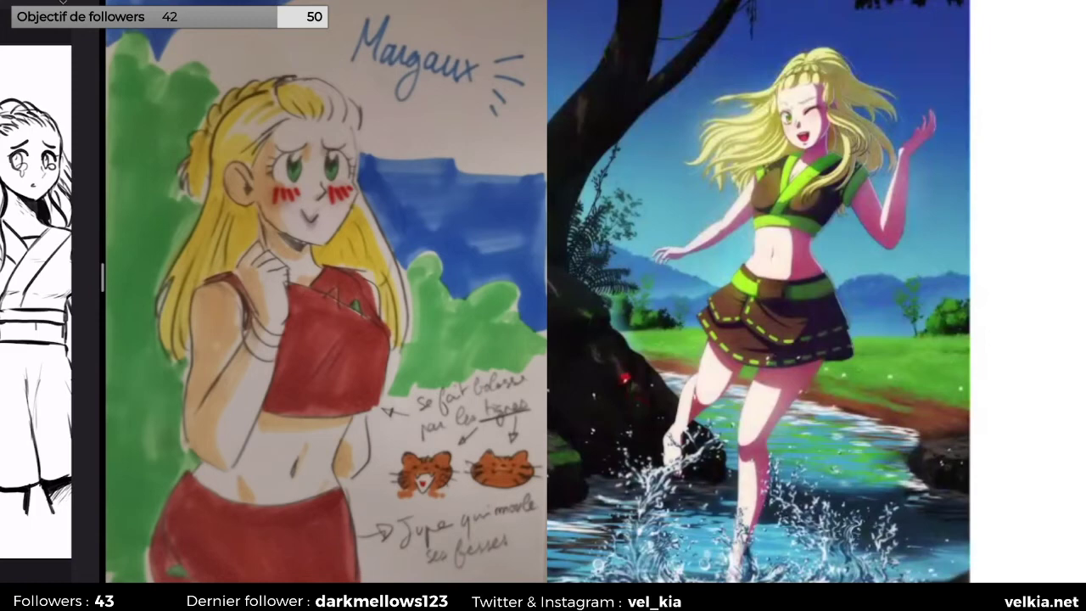
key(Escape)
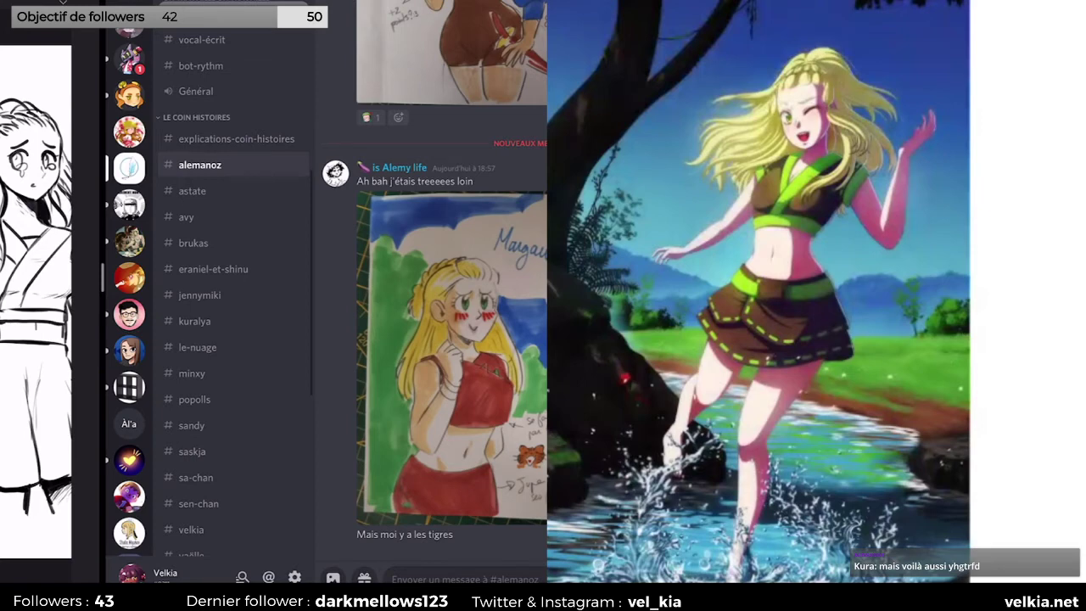
key(alt+Tab)
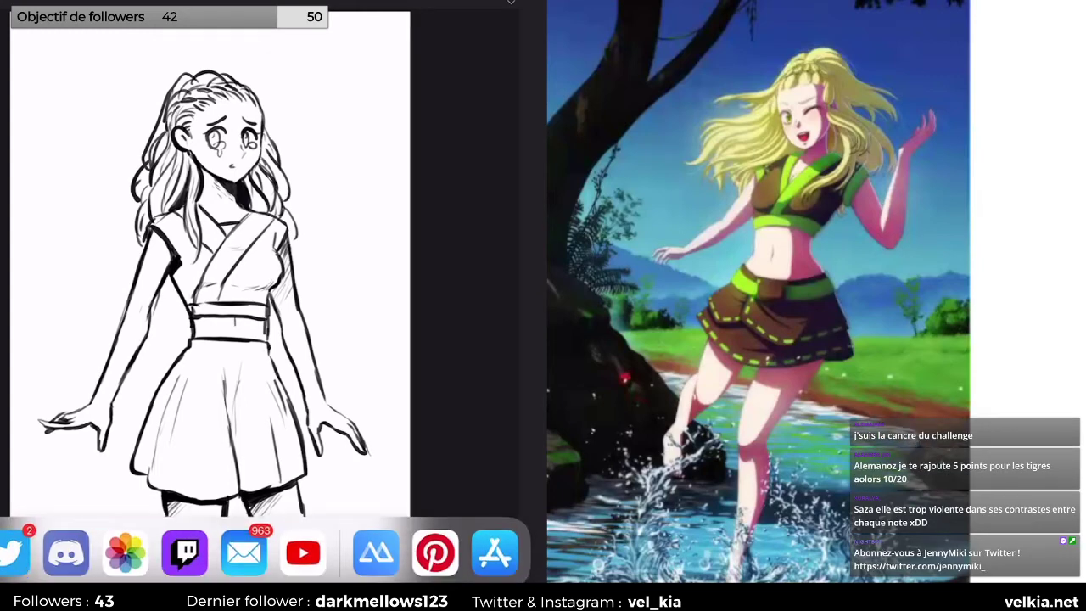
drag(66, 552, 431, 386)
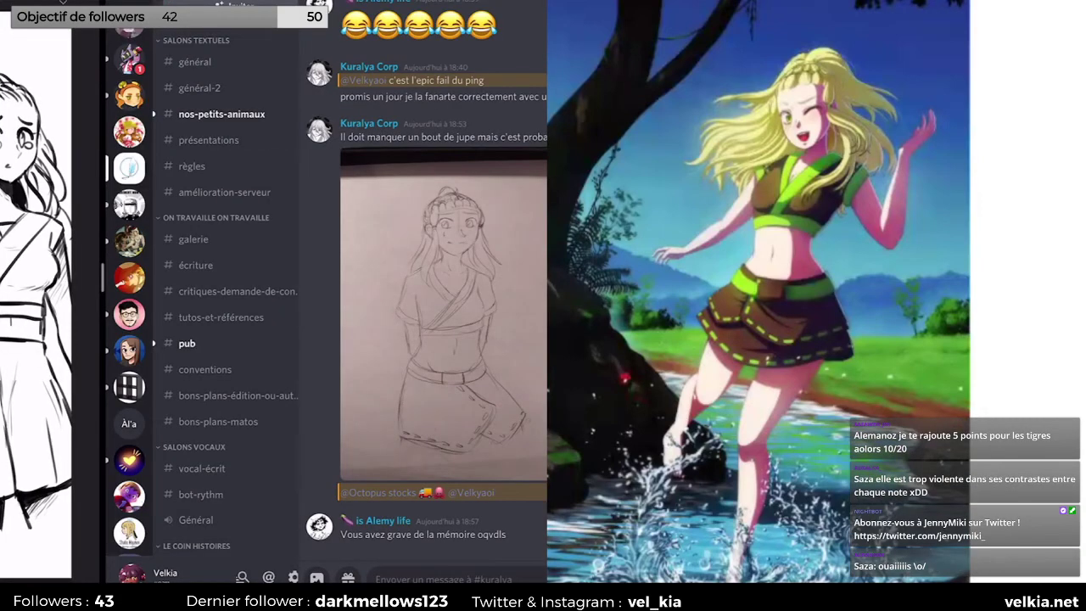
click(450, 314)
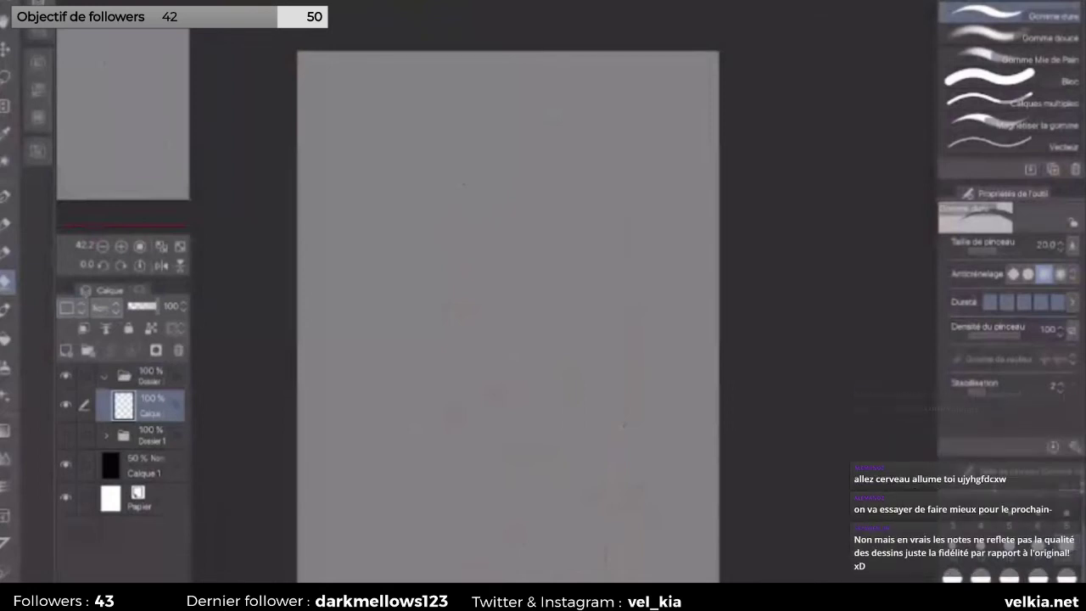
Step: Sketch a round head construction circle with the pencil in the upper middle of the blank grey canvas
key(p)
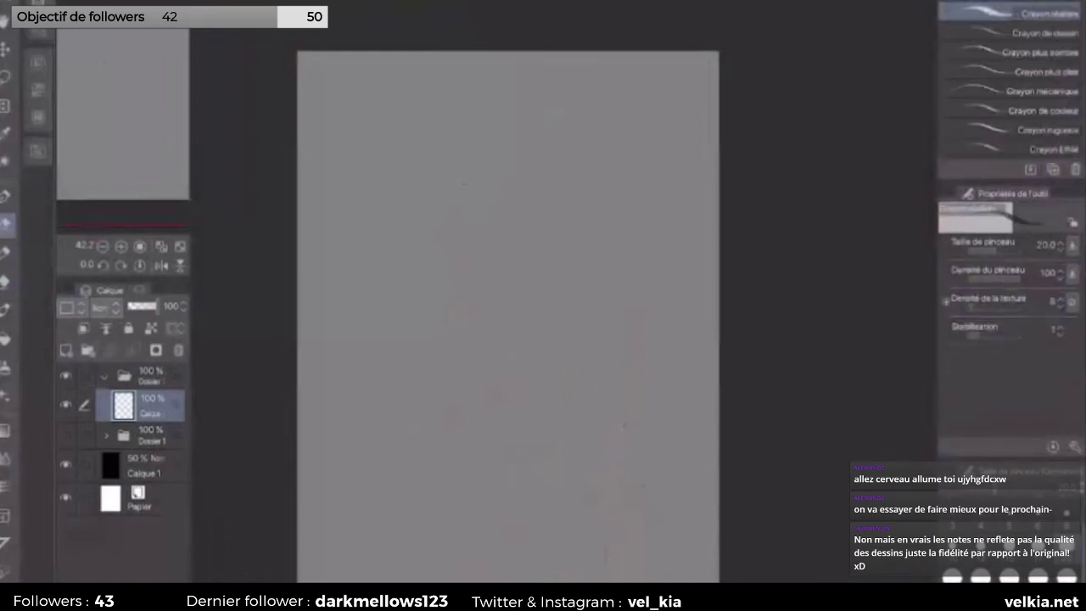
key(Tab)
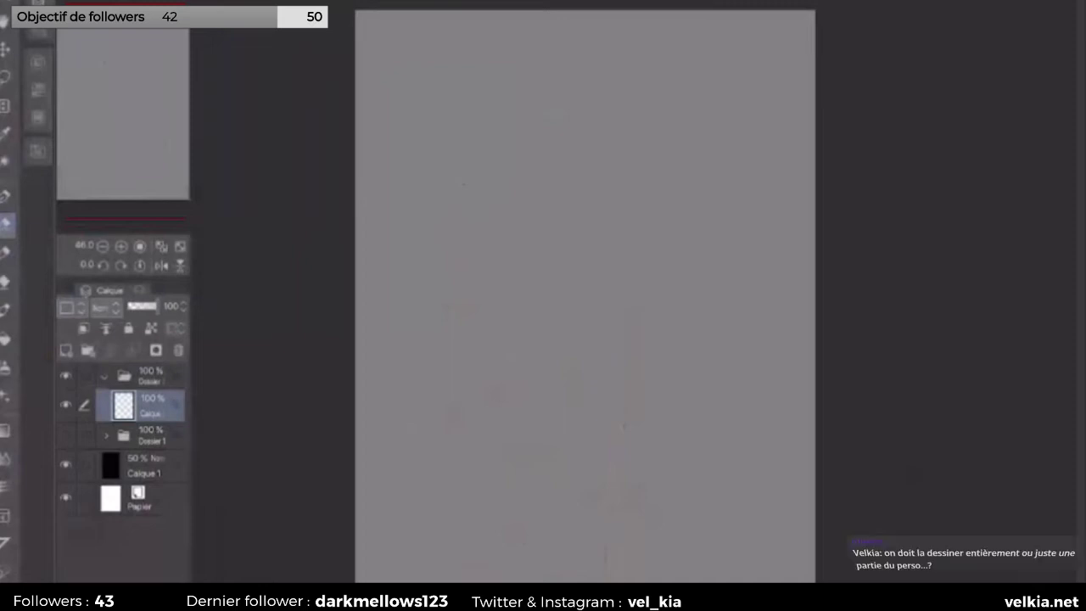
mouse_move(560, 127)
mouse_down()
mouse_move(602, 138)
mouse_move(622, 174)
mouse_up()
drag(530, 170, 623, 179)
mouse_move(567, 129)
mouse_down()
mouse_move(538, 224)
mouse_move(624, 162)
mouse_move(618, 222)
mouse_move(536, 208)
mouse_move(617, 227)
mouse_move(631, 163)
mouse_move(574, 125)
mouse_move(539, 151)
mouse_move(534, 207)
mouse_move(614, 222)
mouse_move(626, 202)
mouse_up()
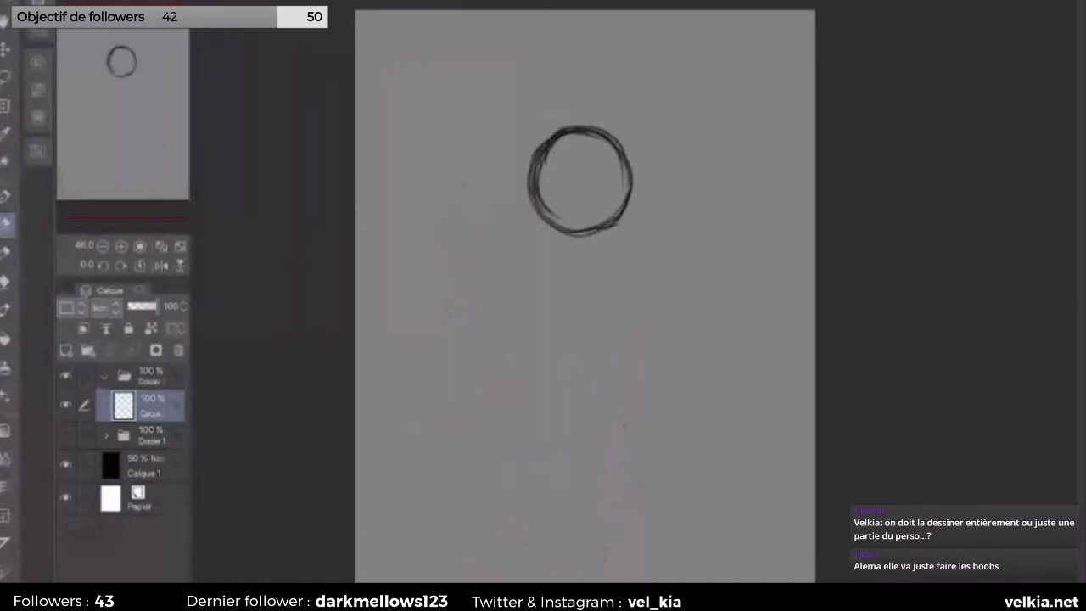
Step: Add the face's vertical centre line, a centre mark and a crossing eye line on the head circle, rotating the canvas as needed
drag(609, 115, 599, 225)
drag(606, 146, 596, 278)
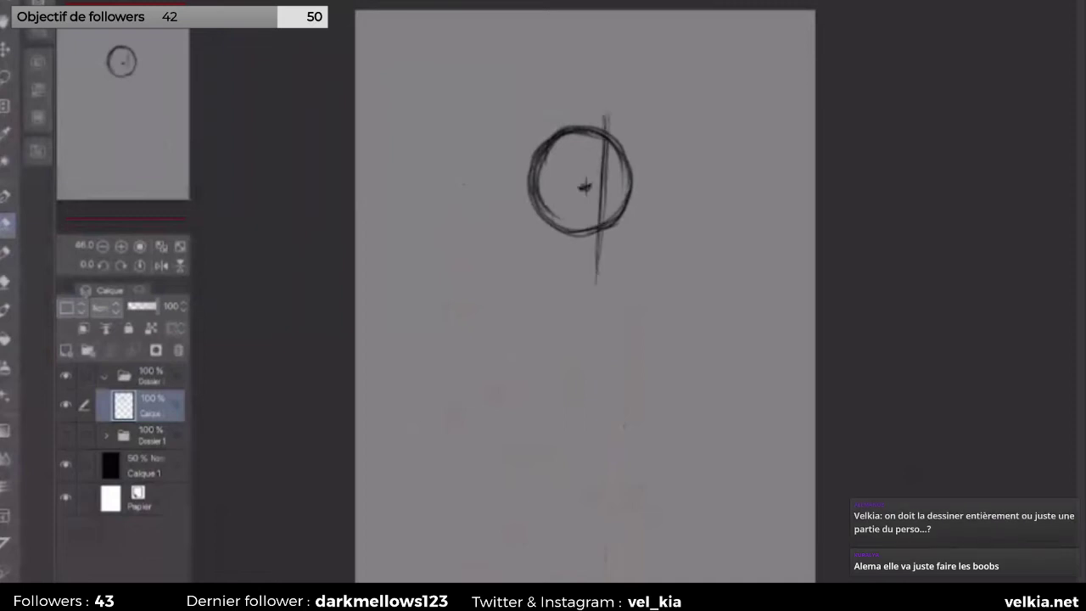
drag(679, 170, 593, 148)
drag(645, 254, 594, 221)
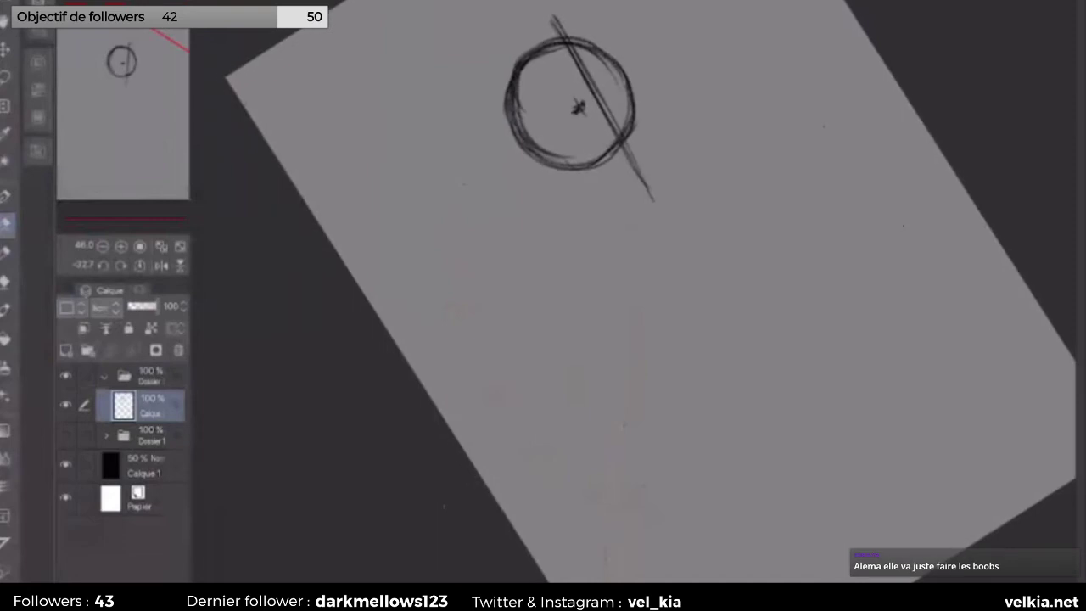
drag(541, 129, 650, 71)
drag(509, 146, 662, 67)
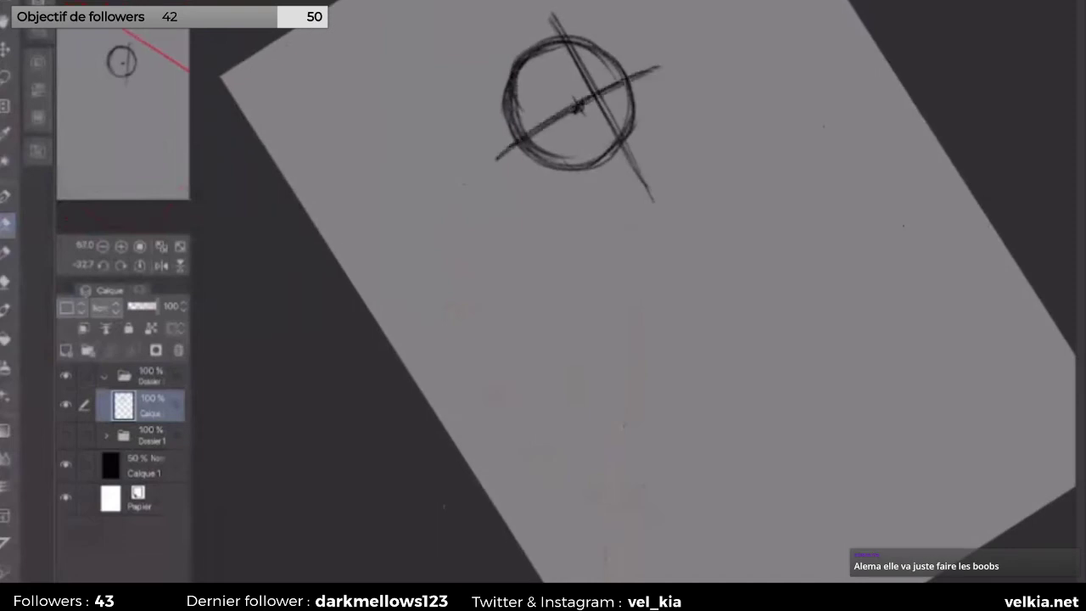
Step: Redraw the crossing eye line through the head circle and reinforce the vertical centre line
key(ctrl+z)
drag(480, 168, 650, 77)
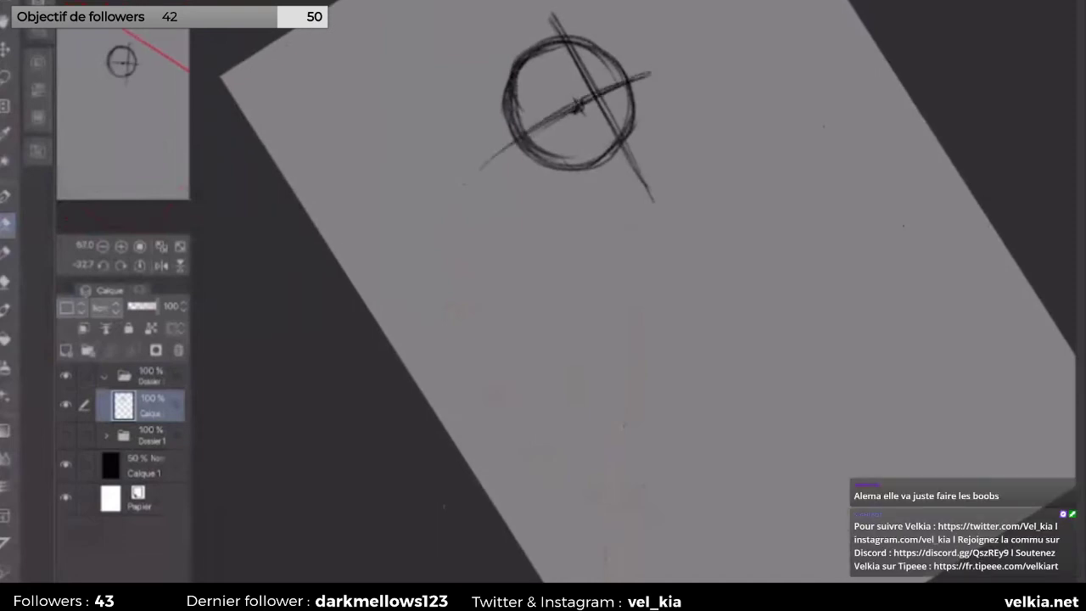
drag(679, 170, 594, 149)
drag(594, 255, 645, 255)
mouse_move(613, 69)
mouse_down()
mouse_move(641, 208)
mouse_move(598, 246)
mouse_up()
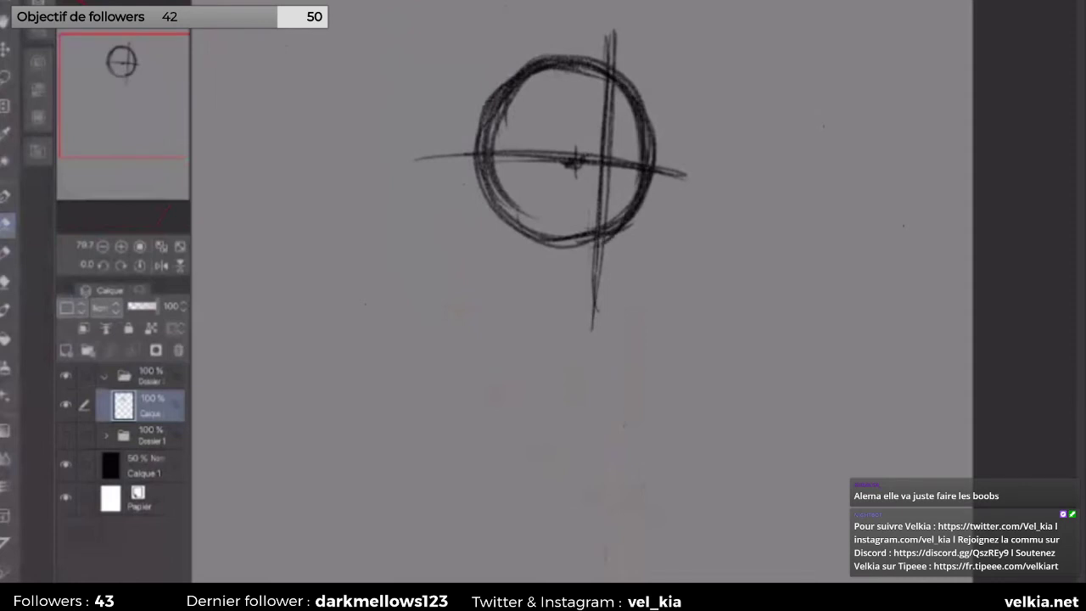
Step: Rough in the curve of the head's side plane, the nose profile and the mouth line inside the circle
mouse_move(507, 212)
mouse_down()
mouse_move(518, 89)
mouse_move(526, 216)
mouse_up()
mouse_move(611, 252)
mouse_down()
mouse_move(573, 247)
mouse_move(527, 216)
mouse_move(514, 175)
mouse_move(560, 248)
mouse_up()
drag(617, 137, 609, 196)
mouse_move(645, 254)
mouse_down()
mouse_move(670, 203)
mouse_move(594, 188)
mouse_move(546, 197)
mouse_up()
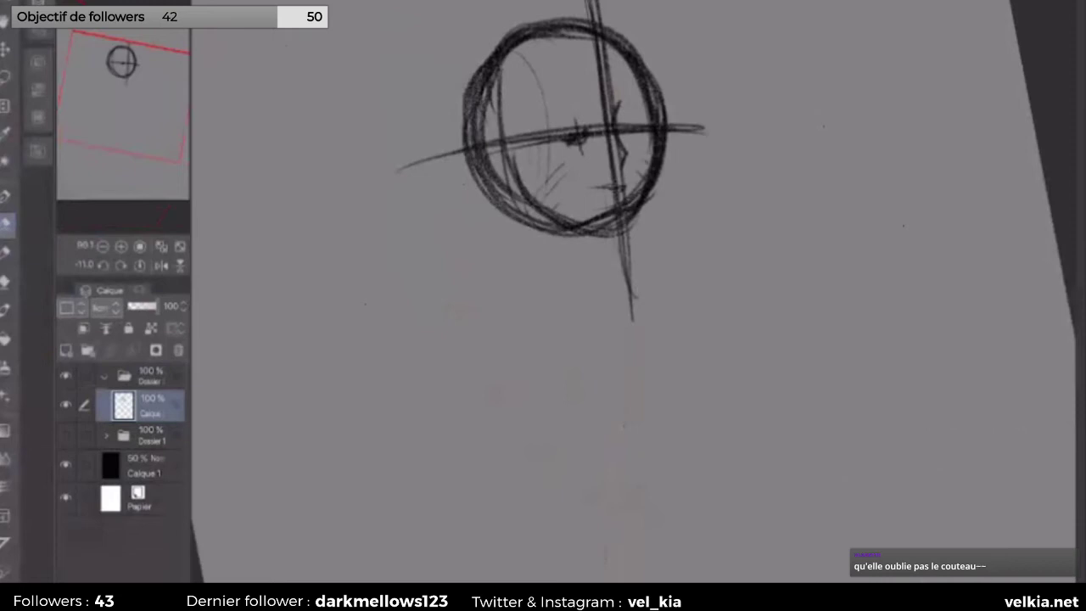
Step: Rough in both eyes along the eye line of the head
scroll(315, 189, up, 2)
drag(315, 189, 339, 161)
mouse_move(555, 149)
mouse_down()
mouse_move(585, 128)
mouse_move(572, 163)
mouse_move(472, 158)
mouse_move(511, 156)
mouse_up()
drag(448, 175, 506, 149)
drag(465, 192, 499, 189)
key(ctrl+0)
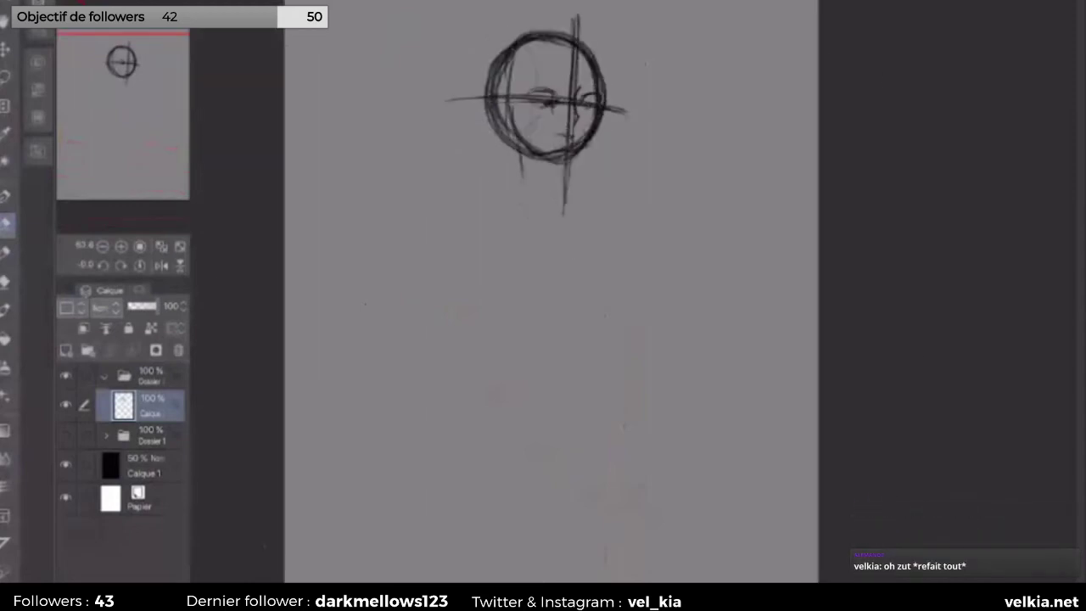
mouse_move(558, 163)
mouse_down()
mouse_move(562, 183)
mouse_move(520, 185)
mouse_up()
drag(520, 139, 520, 163)
key(ctrl+z)
key(ctrl+z)
key(ctrl+z)
key(ctrl+z)
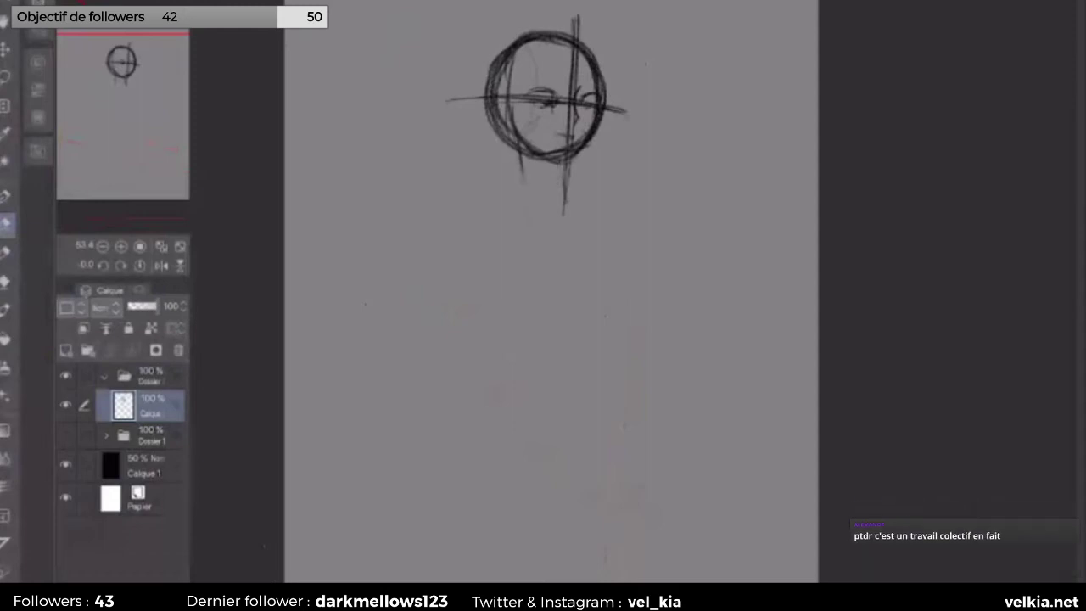
Step: Sketch the two sides of the neck below the head and the curved base line joining them
mouse_move(514, 131)
mouse_down()
mouse_move(510, 169)
mouse_move(547, 194)
mouse_up()
drag(513, 150, 503, 174)
drag(513, 124, 503, 173)
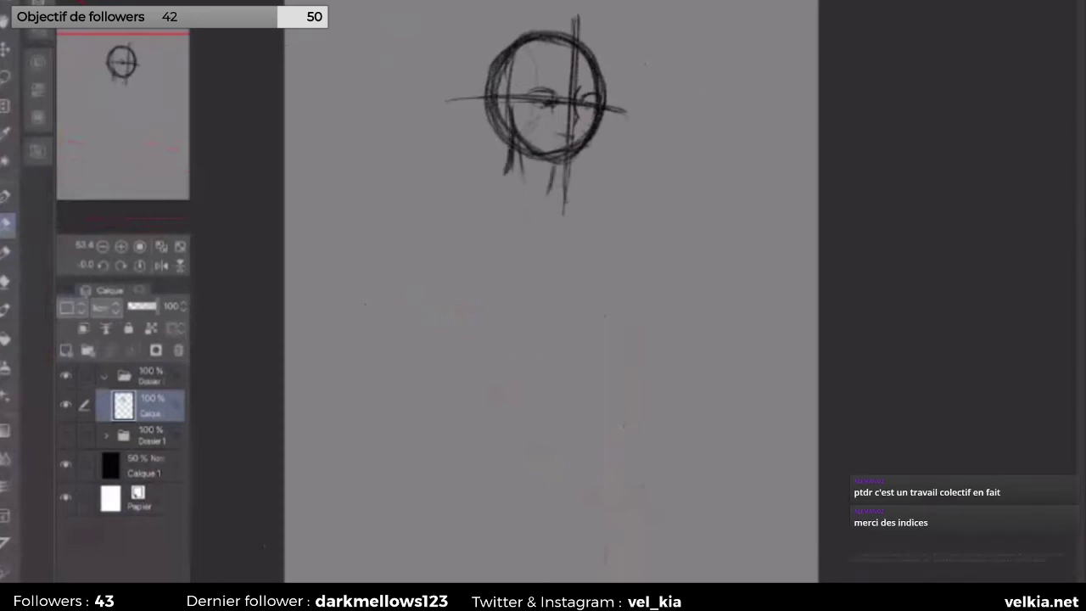
scroll(509, 170, up, 1)
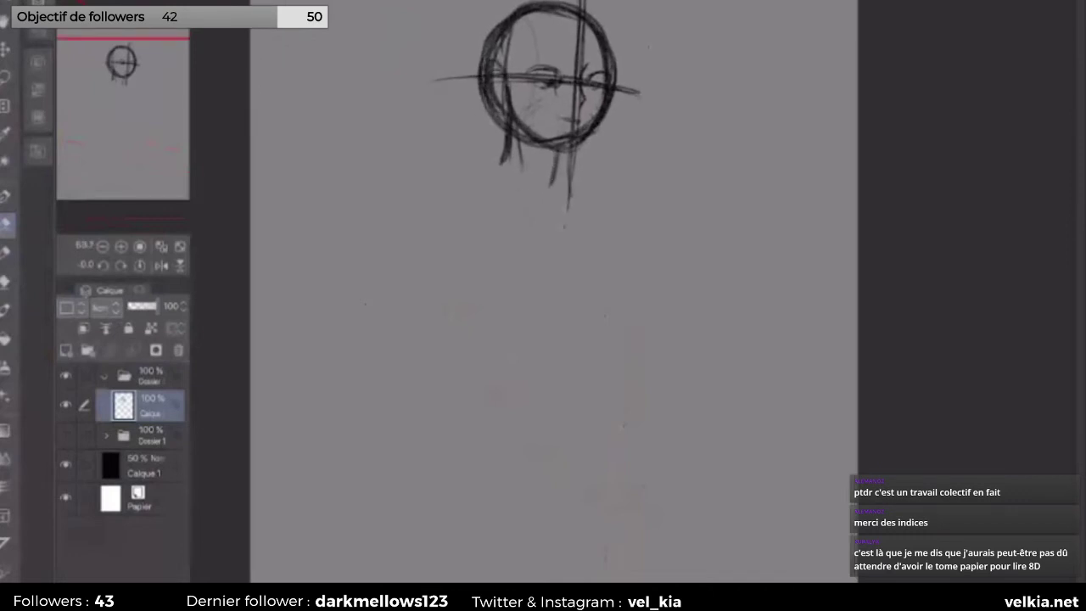
scroll(552, 297, down, 2)
drag(501, 103, 560, 143)
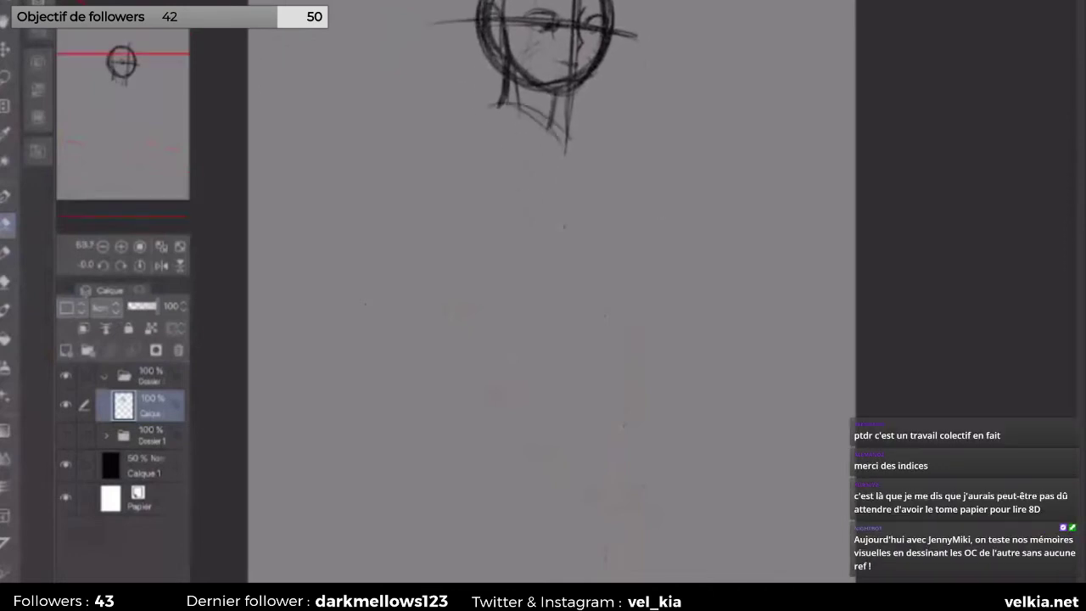
Step: Sketch the curved shoulder lines running down from both sides of the neck base
scroll(494, 226, down, 2)
drag(497, 153, 472, 197)
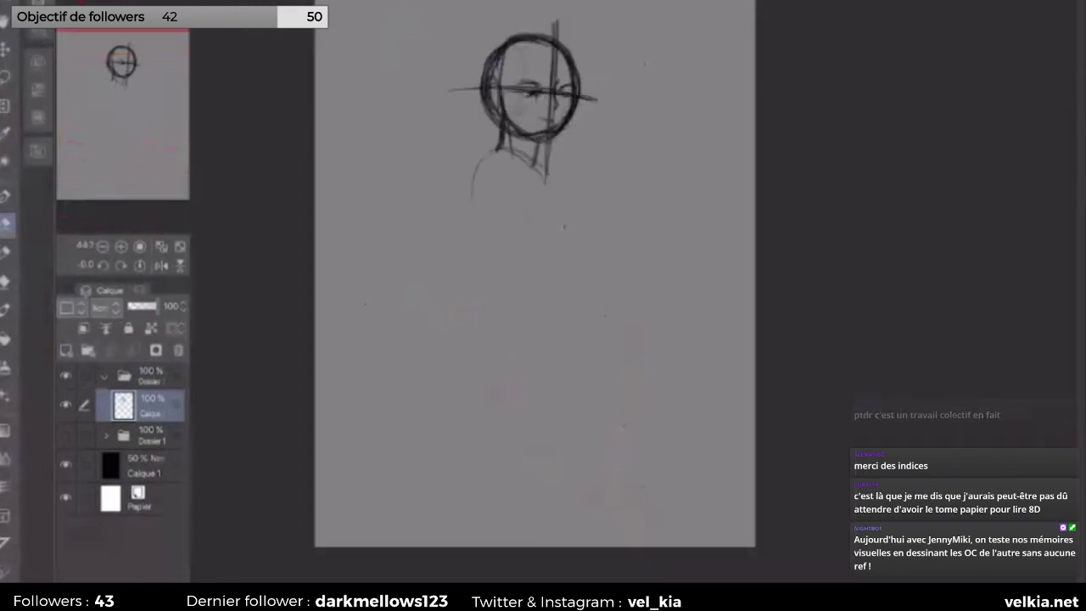
drag(499, 146, 463, 188)
mouse_move(535, 163)
mouse_down()
mouse_move(560, 200)
mouse_move(561, 253)
mouse_up()
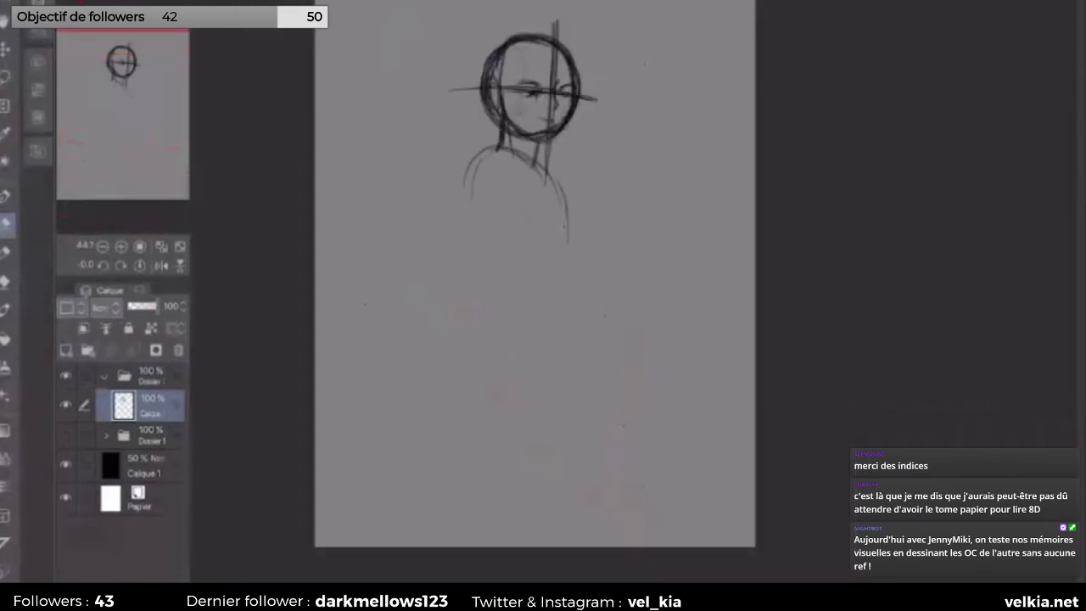
Step: Sketch the egg-shaped rib cage with reinforced sides and an arched lower edge
drag(472, 192, 480, 244)
mouse_move(480, 159)
mouse_down()
mouse_move(468, 193)
mouse_move(481, 251)
mouse_up()
drag(475, 173, 485, 269)
drag(477, 154, 546, 175)
drag(551, 177, 553, 275)
mouse_move(573, 226)
mouse_down()
mouse_move(553, 272)
mouse_move(520, 255)
mouse_move(482, 269)
mouse_up()
drag(471, 227, 484, 268)
drag(470, 180, 480, 264)
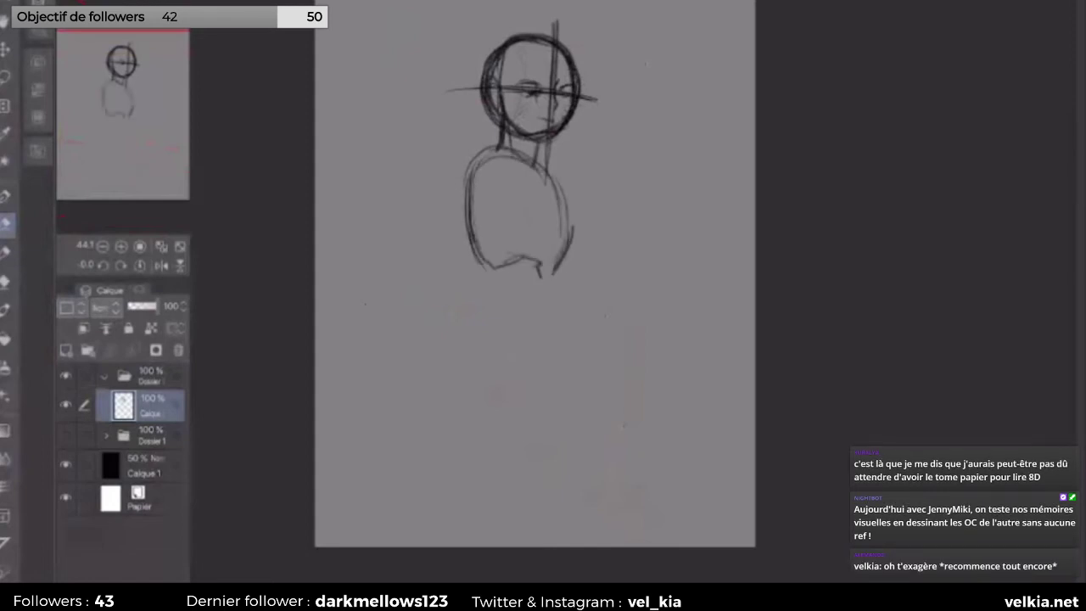
Step: Add the torso's centre line and light breast curves, with a faint waist line below the rib cage
drag(549, 173, 554, 226)
drag(550, 278, 545, 318)
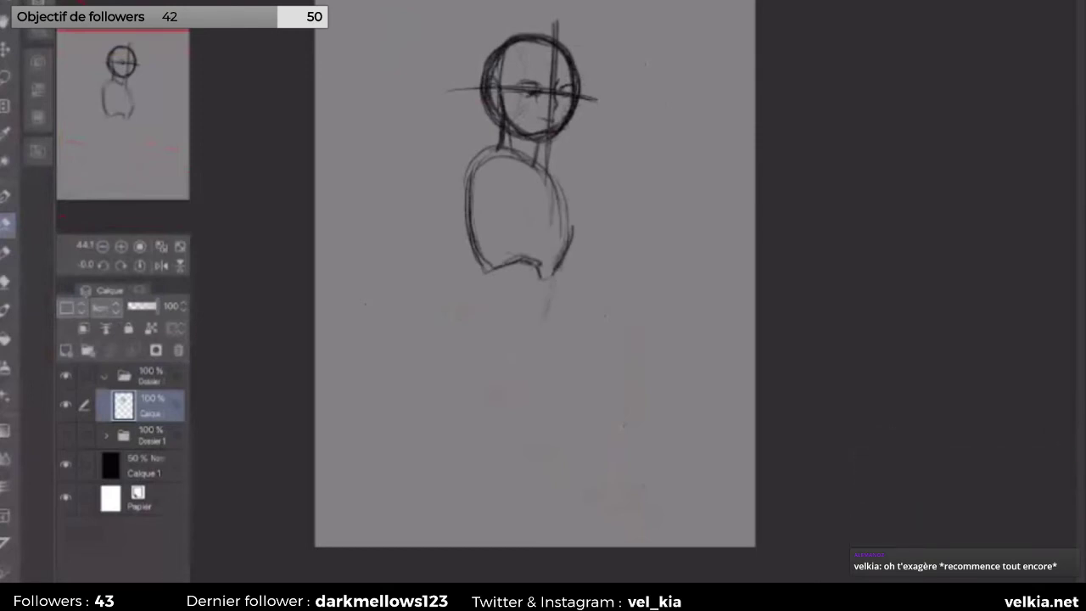
drag(568, 207, 585, 269)
drag(552, 233, 541, 258)
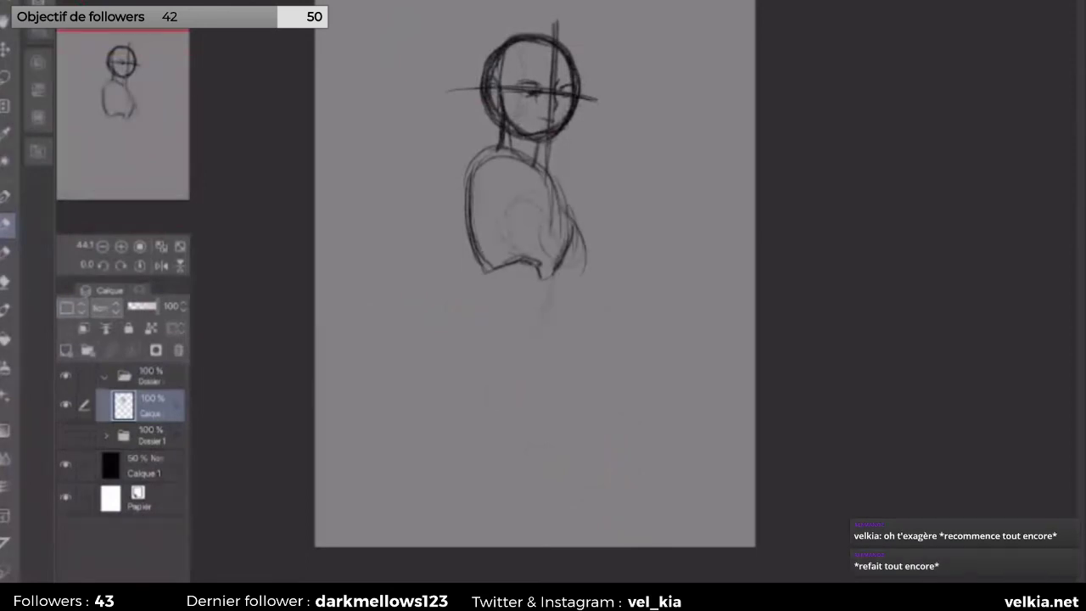
Step: Sketch the far waist line and faint hip curves below the rib cage
drag(550, 287, 531, 326)
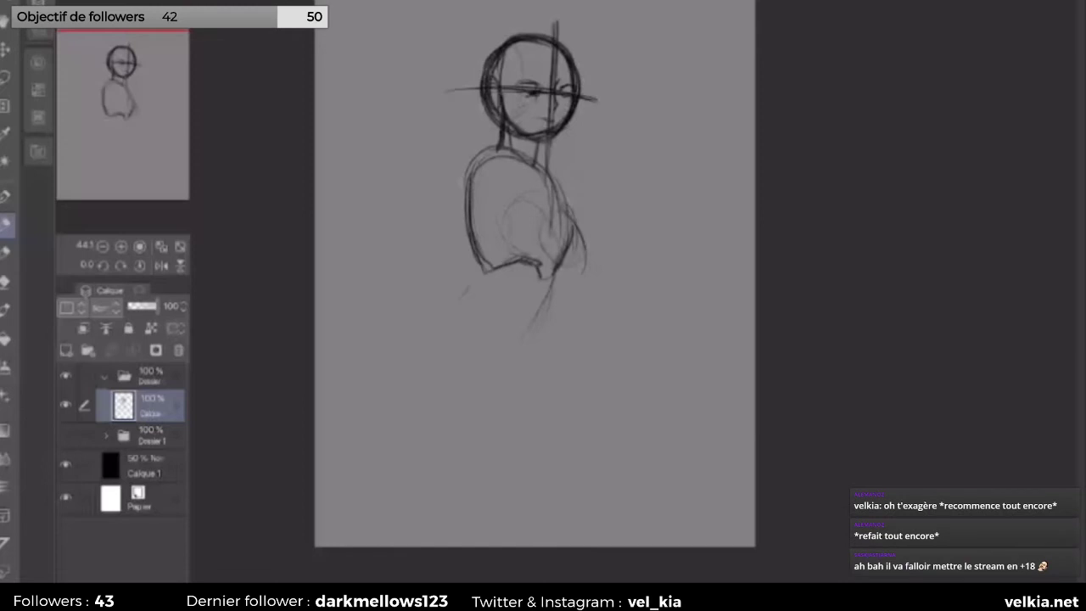
drag(436, 344, 427, 414)
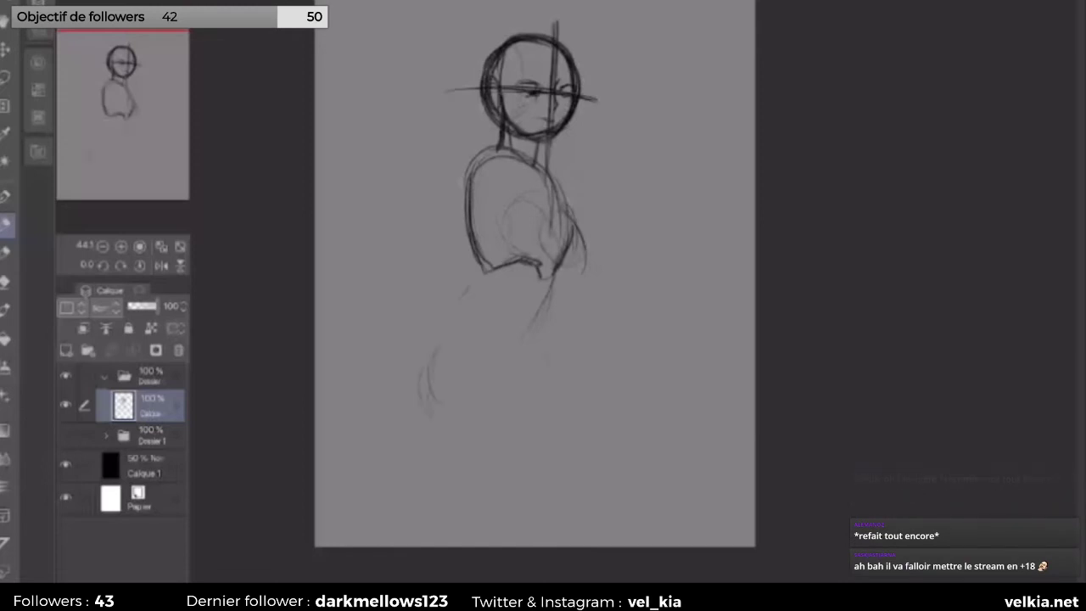
drag(541, 341, 530, 360)
drag(551, 299, 518, 360)
Step: Sketch the round shoulder joints, the near shoulder slope and the near arm down to the elbow
mouse_move(475, 156)
mouse_down()
mouse_move(450, 180)
mouse_move(480, 169)
mouse_move(448, 163)
mouse_up()
drag(579, 190, 581, 212)
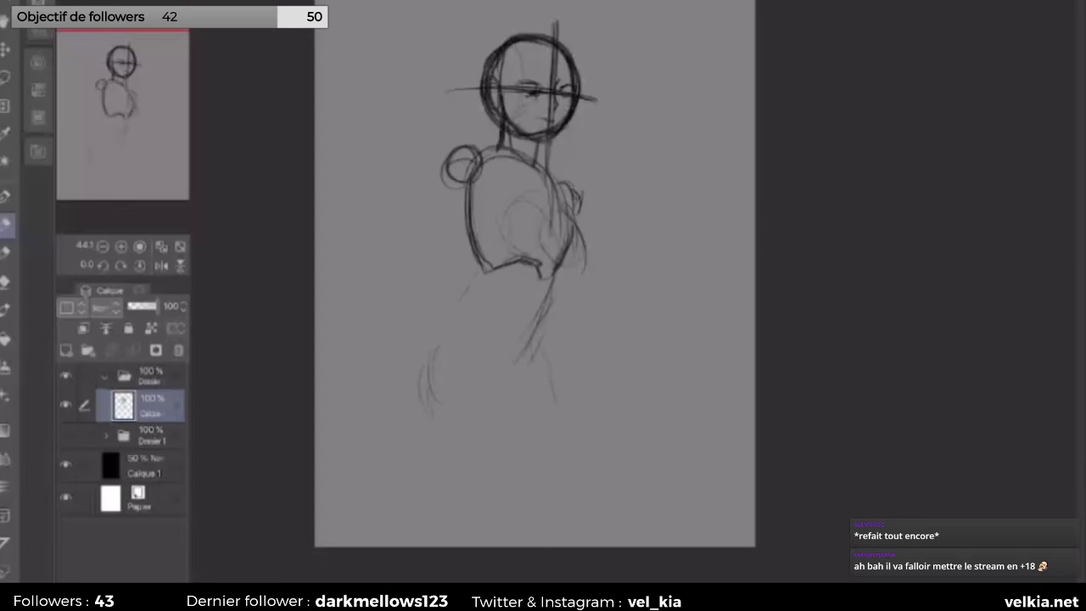
drag(457, 189, 439, 245)
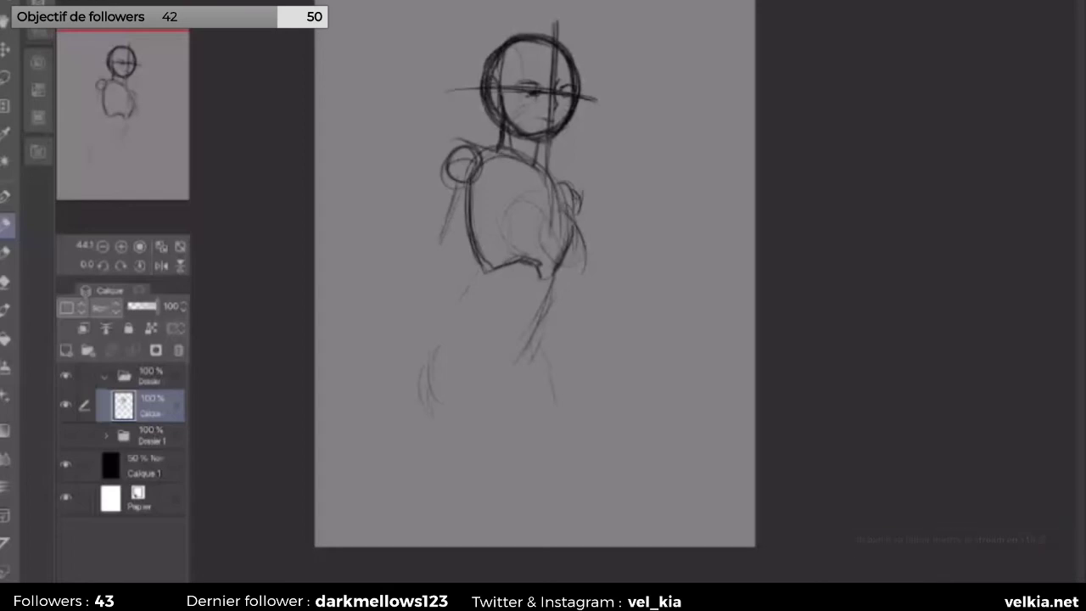
mouse_move(488, 136)
mouse_down()
mouse_move(457, 148)
mouse_move(438, 177)
mouse_up()
drag(463, 215, 447, 256)
drag(439, 168, 418, 245)
key(minus)
key(minus)
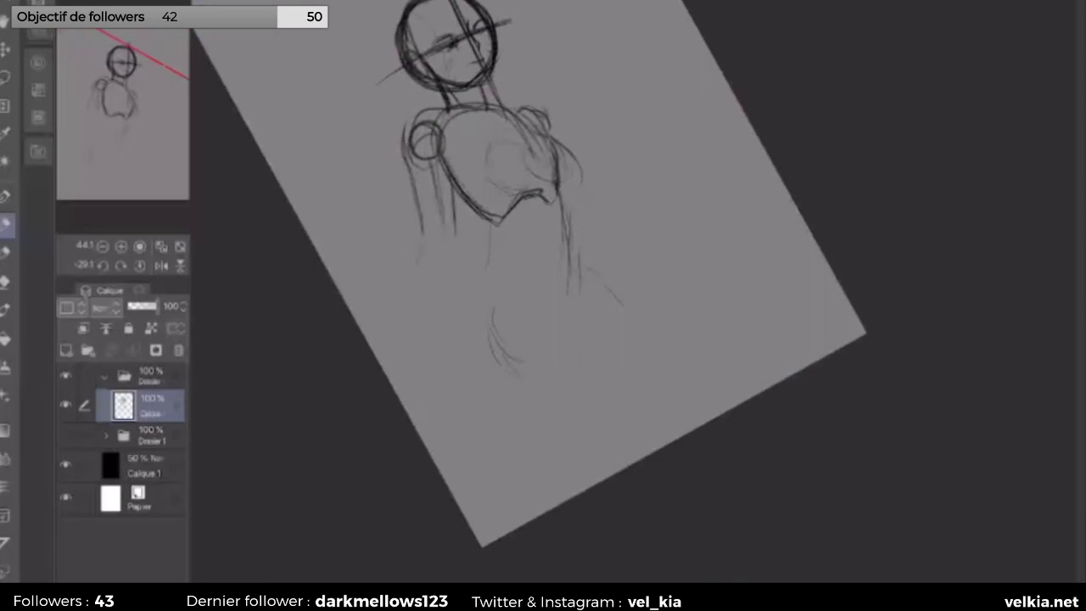
key(asciicircum)
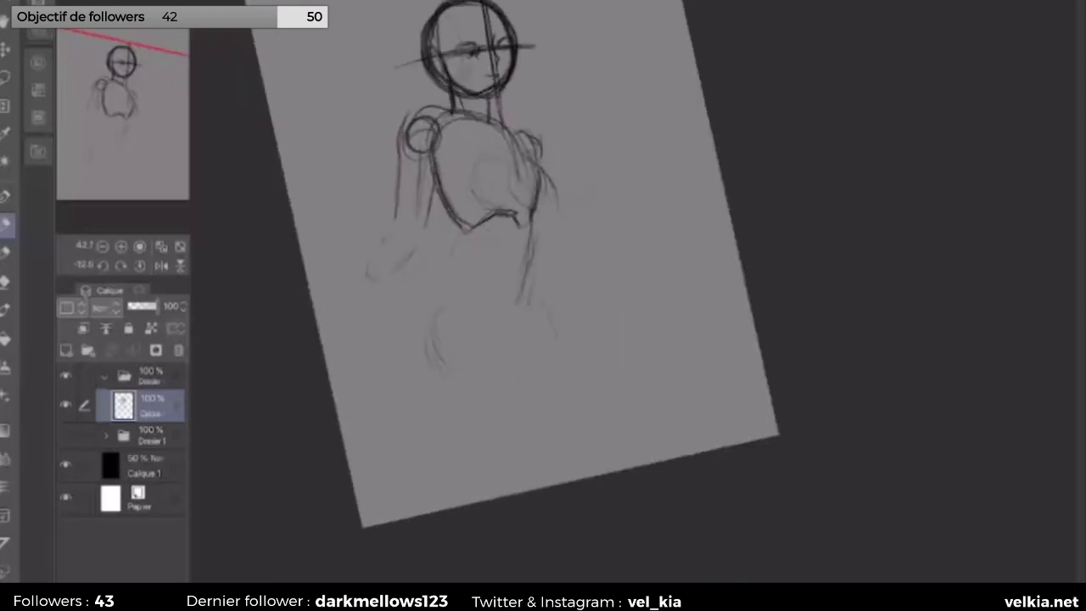
key(asciicircum)
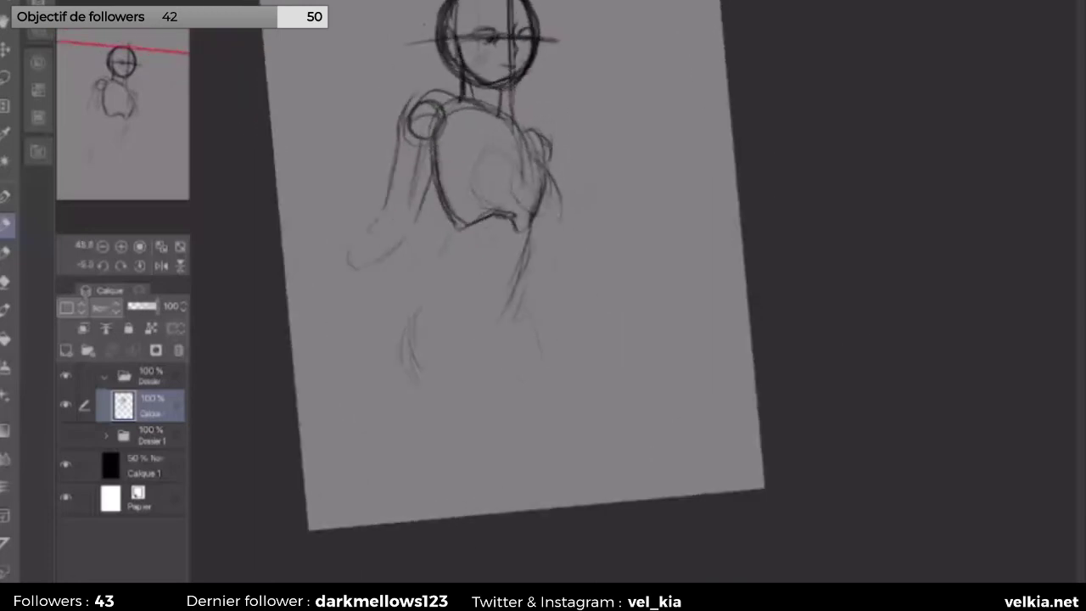
Step: Sketch the far upper arm down to its elbow and the small hand shape in front of the far shoulder
scroll(517, 291, up, 2)
mouse_move(538, 202)
mouse_down()
mouse_move(525, 214)
mouse_move(530, 197)
mouse_up()
drag(510, 183, 515, 204)
mouse_move(512, 211)
mouse_down()
mouse_move(540, 235)
mouse_move(576, 303)
mouse_up()
mouse_move(565, 223)
mouse_down()
mouse_move(596, 297)
mouse_move(567, 224)
mouse_up()
drag(600, 297, 609, 322)
drag(567, 224, 604, 307)
drag(586, 321, 604, 328)
drag(573, 307, 593, 316)
mouse_move(560, 207)
mouse_down()
mouse_move(592, 287)
mouse_move(540, 228)
mouse_up()
drag(548, 211, 528, 219)
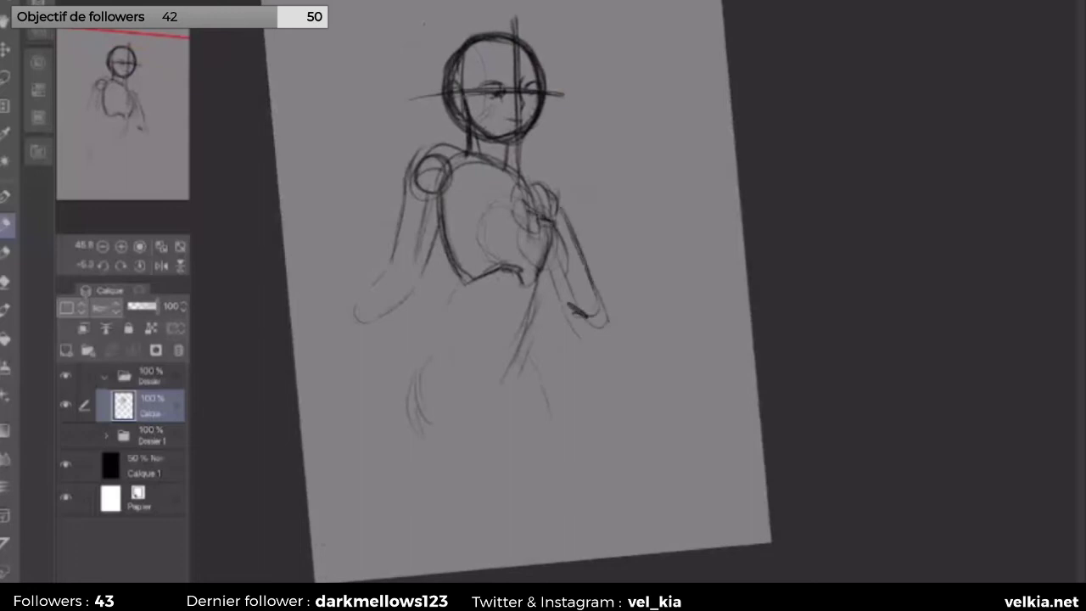
Step: Lower the sketch layer's opacity to 19% and add a new layer above it
drag(155, 306, 130, 306)
key(ctrl+shift+n)
click(152, 437)
click(153, 405)
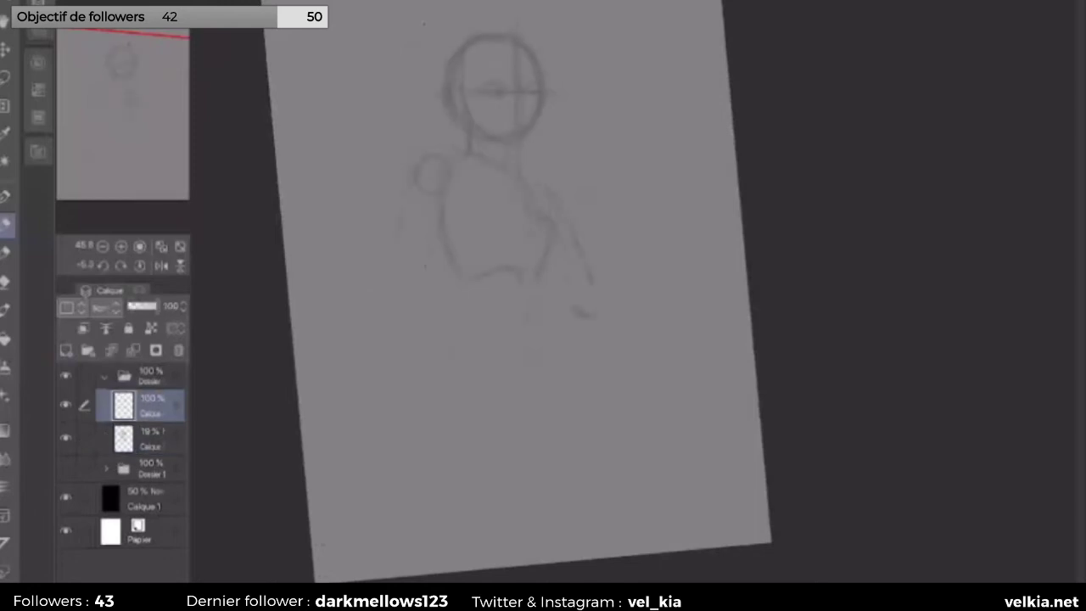
Step: Draw the nose line and the far forehead contour on the new layer, redoing strokes until the curve is clean
scroll(509, 254, up, 5)
mouse_move(559, 198)
mouse_down()
mouse_move(569, 260)
mouse_move(560, 280)
mouse_up()
drag(763, 212, 645, 110)
drag(562, 87, 592, 132)
key(ctrl+z)
drag(560, 83, 577, 100)
drag(575, 97, 597, 133)
key(ctrl+z)
drag(560, 80, 589, 120)
key(ctrl+z)
drag(566, 90, 597, 146)
mouse_move(554, 76)
mouse_down()
mouse_move(593, 134)
mouse_move(600, 170)
mouse_up()
Step: Draw the far cheek contour in a bold line from the eye level down to the chin
mouse_move(582, 107)
mouse_down()
mouse_move(598, 183)
mouse_move(596, 251)
mouse_up()
key(ctrl+z)
drag(563, 321, 551, 330)
mouse_move(602, 201)
mouse_down()
mouse_move(599, 253)
mouse_move(570, 307)
mouse_up()
drag(592, 263, 563, 312)
drag(604, 213, 558, 322)
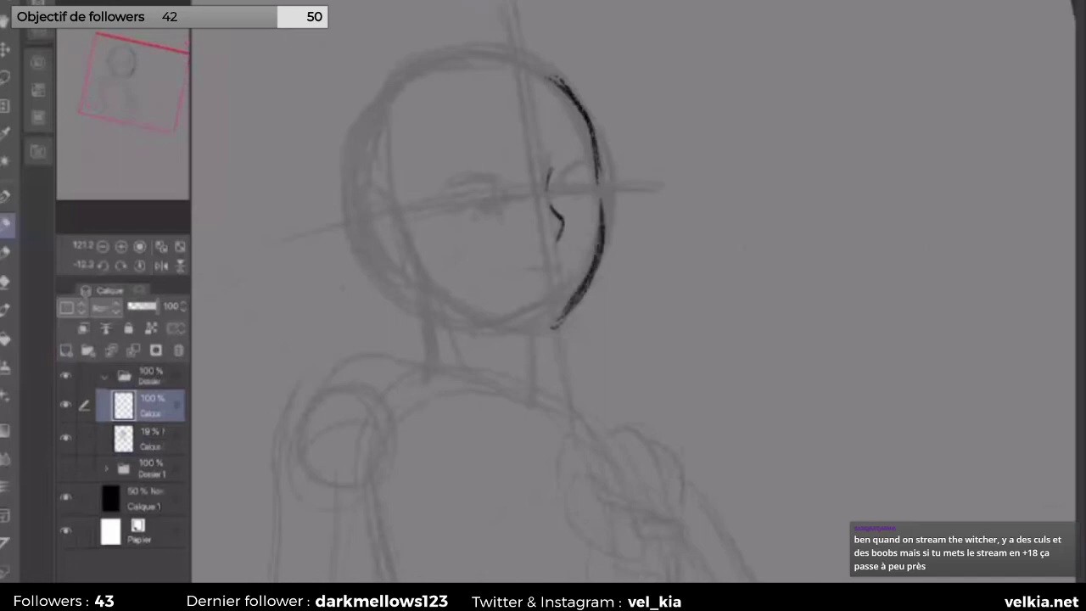
Step: Draw the near jaw line from the chin up towards the side of the head
mouse_move(496, 381)
mouse_down()
mouse_move(477, 392)
mouse_move(431, 290)
mouse_up()
drag(450, 344, 428, 278)
drag(434, 318, 426, 237)
drag(463, 365, 433, 308)
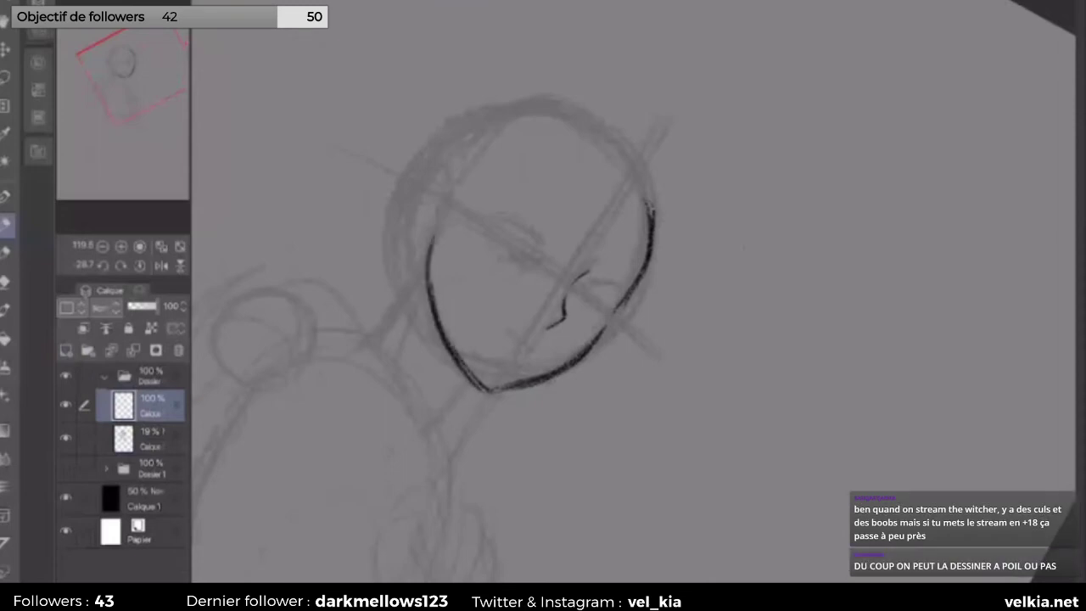
Step: Draw both sides of the neck in clean dark lines below the jaw
drag(543, 339, 564, 119)
drag(393, 132, 410, 208)
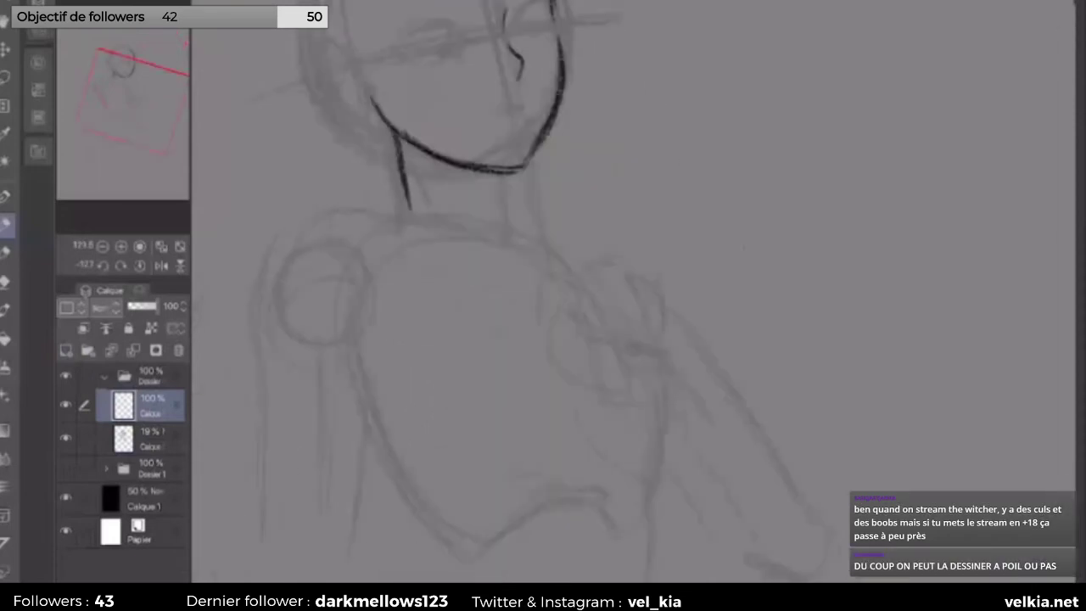
key(ctrl+z)
drag(386, 126, 406, 217)
drag(497, 175, 512, 228)
drag(509, 170, 551, 263)
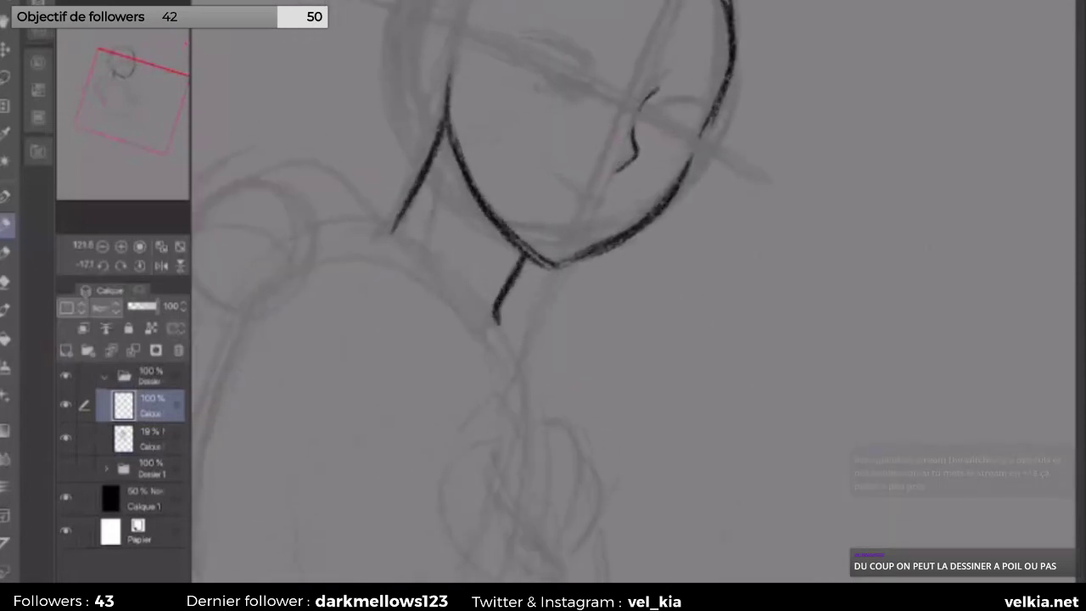
Step: Fill in a solid black shadow on the neck beneath the chin
drag(456, 149, 492, 276)
drag(471, 212, 505, 285)
mouse_move(466, 192)
mouse_down()
mouse_move(508, 283)
mouse_move(505, 273)
mouse_up()
key(ctrl+z)
key(ctrl+z)
drag(458, 148, 488, 259)
mouse_move(471, 191)
mouse_down()
mouse_move(494, 282)
mouse_move(492, 258)
mouse_move(515, 256)
mouse_move(521, 270)
mouse_move(492, 283)
mouse_up()
drag(482, 245, 500, 288)
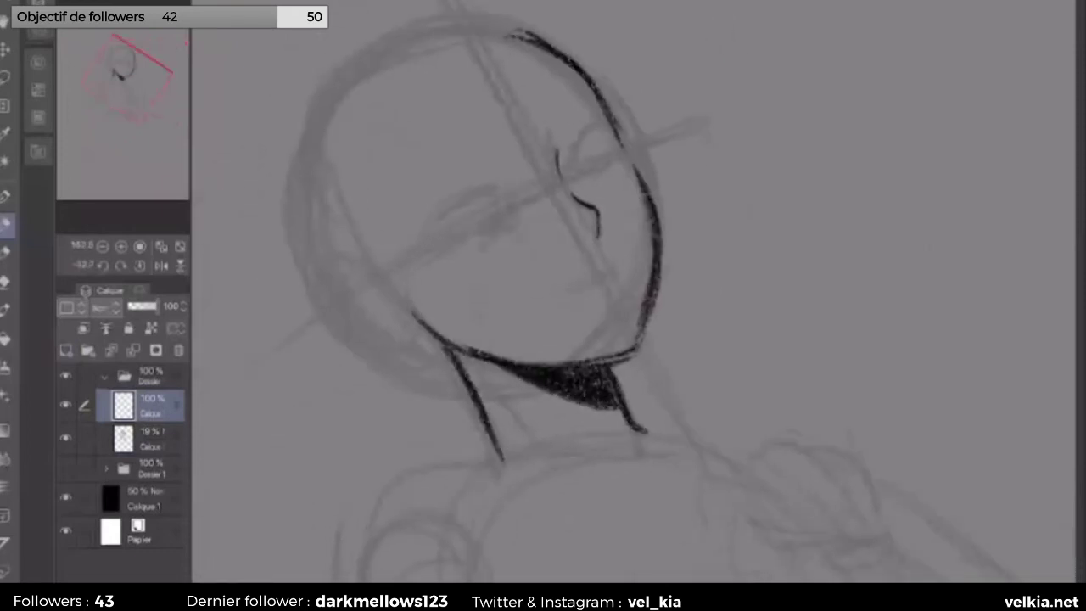
Step: Draw thick upper lash lines for the far and near eyes, redoing the near one
mouse_move(572, 176)
mouse_down()
mouse_move(579, 151)
mouse_move(609, 128)
mouse_up()
drag(570, 169, 623, 123)
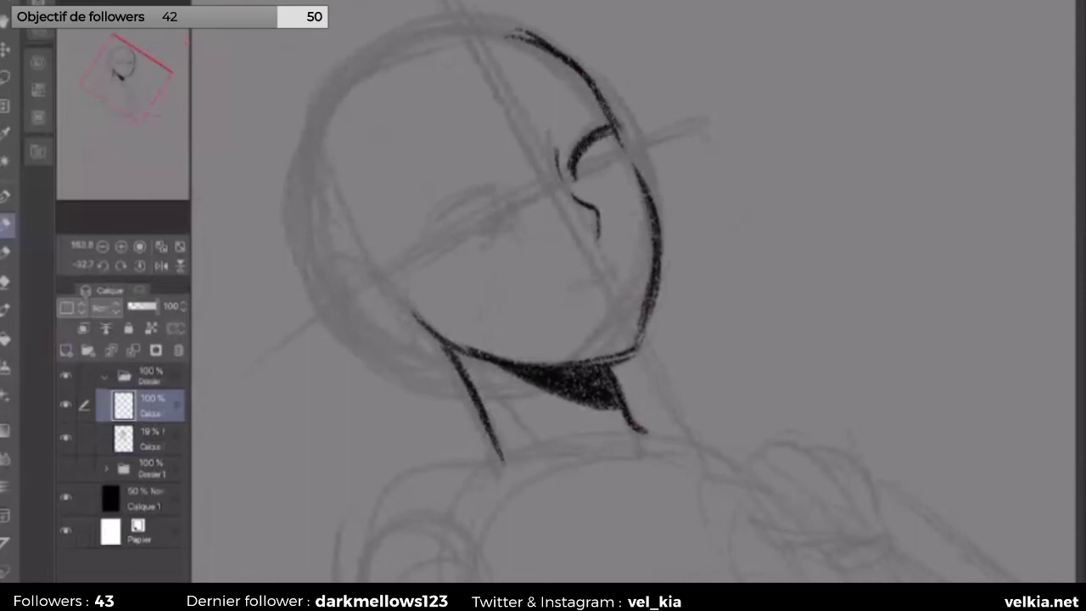
drag(543, 280, 585, 187)
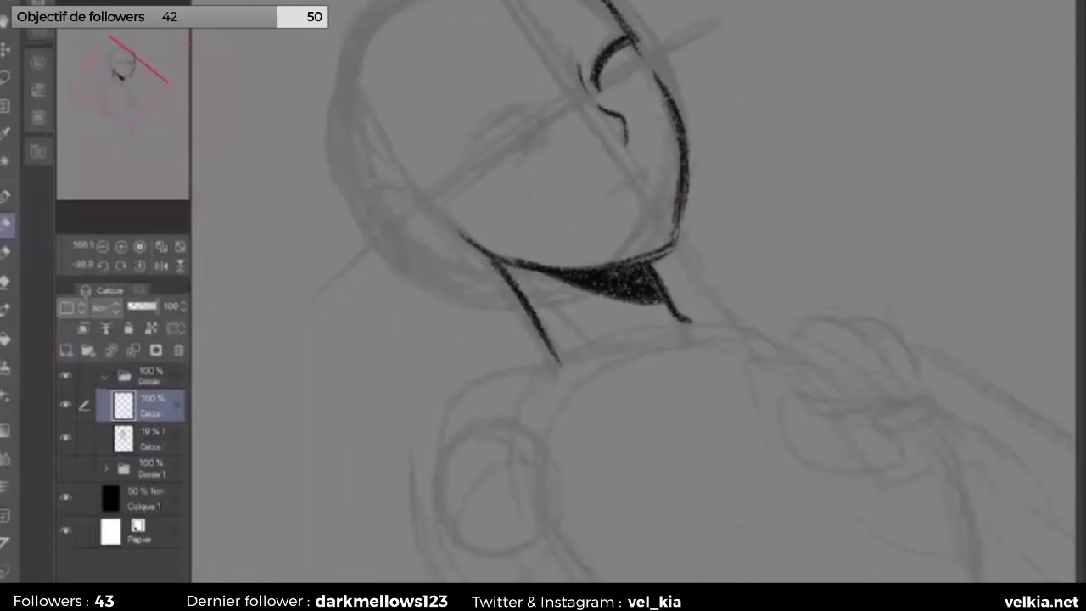
mouse_move(519, 114)
mouse_down()
mouse_move(550, 106)
mouse_move(484, 131)
mouse_move(471, 148)
mouse_move(494, 128)
mouse_move(470, 150)
mouse_up()
key(ctrl+z)
key(ctrl+z)
drag(521, 112, 477, 139)
Step: Add the lower lids, round irises and outer lashes to both eyes
drag(636, 71, 626, 93)
drag(490, 165, 548, 146)
mouse_move(616, 61)
mouse_down()
mouse_move(602, 92)
mouse_move(618, 86)
mouse_up()
mouse_move(500, 139)
mouse_down()
mouse_move(492, 151)
mouse_move(518, 144)
mouse_move(488, 154)
mouse_move(514, 154)
mouse_move(485, 144)
mouse_up()
drag(469, 142, 476, 136)
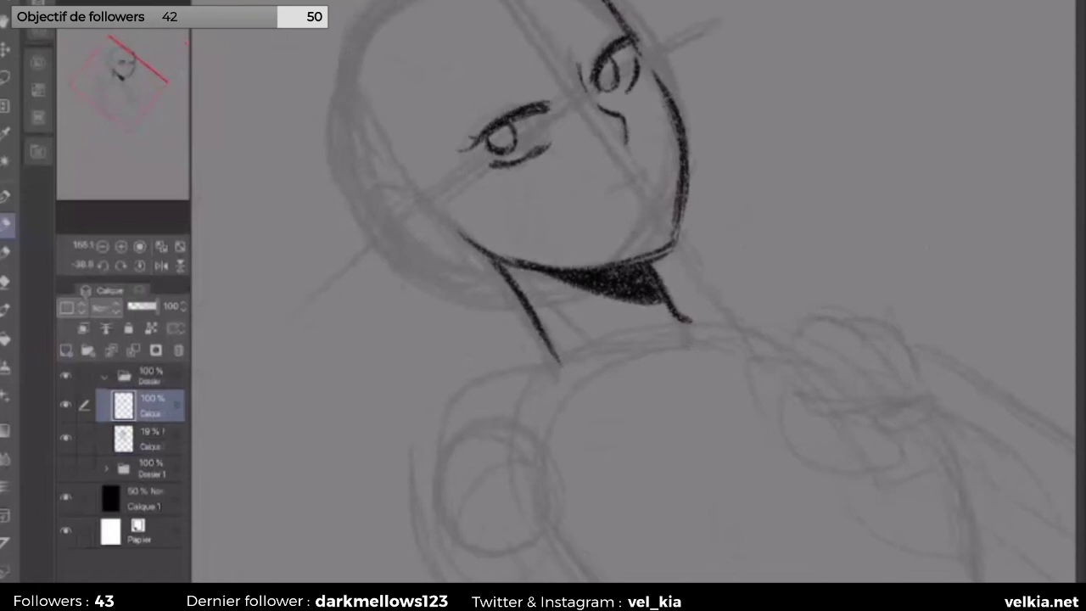
drag(639, 58, 644, 73)
key(ctrl+z)
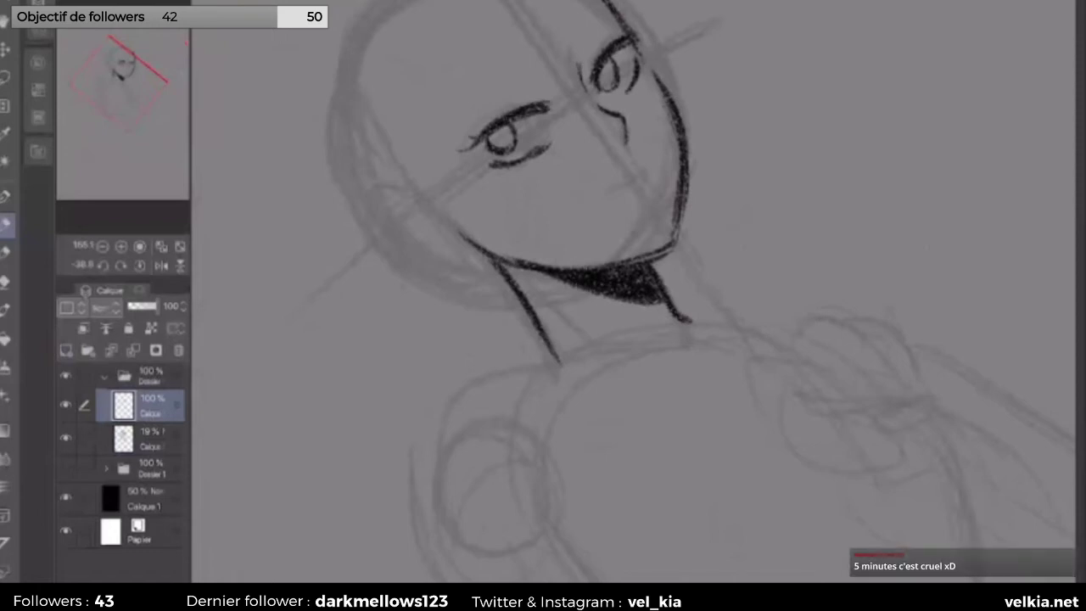
Step: Draw the slightly smiling mouth line and a short lower-lip stroke, rotating the canvas as needed
mouse_move(594, 127)
mouse_down()
mouse_move(678, 146)
mouse_move(726, 182)
mouse_up()
drag(552, 132, 541, 162)
drag(554, 125, 539, 170)
click(522, 184)
mouse_move(555, 121)
mouse_down()
mouse_move(541, 166)
mouse_move(519, 186)
mouse_up()
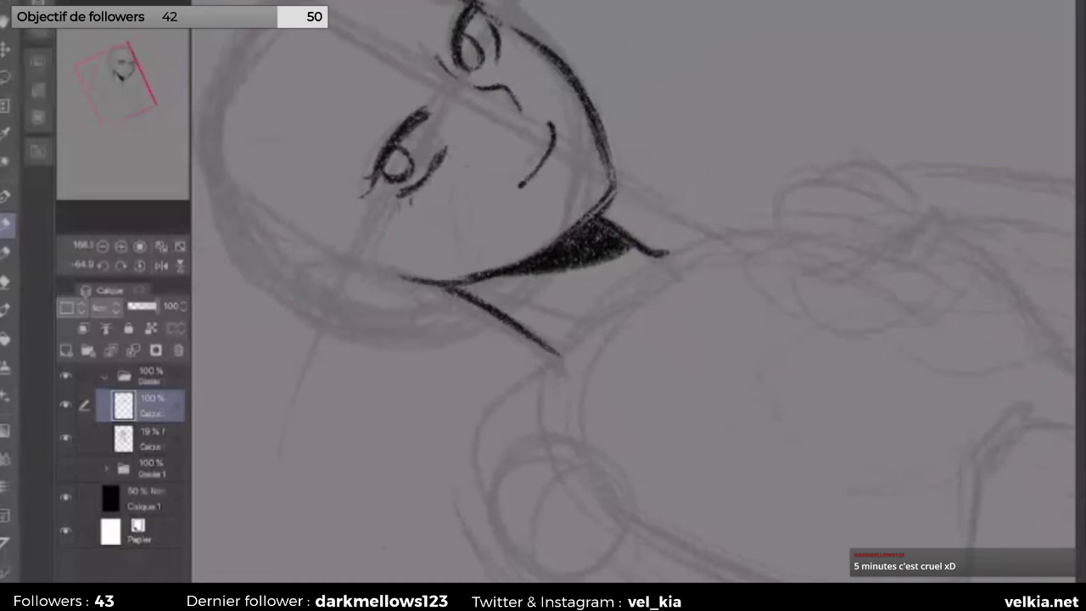
drag(571, 151, 569, 170)
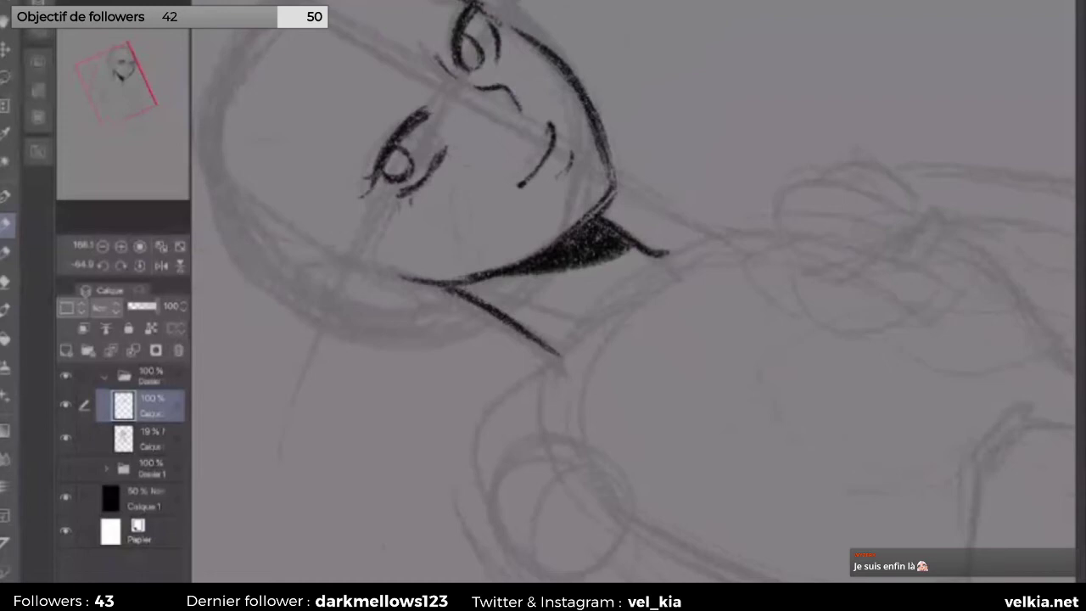
key(asciicircum)
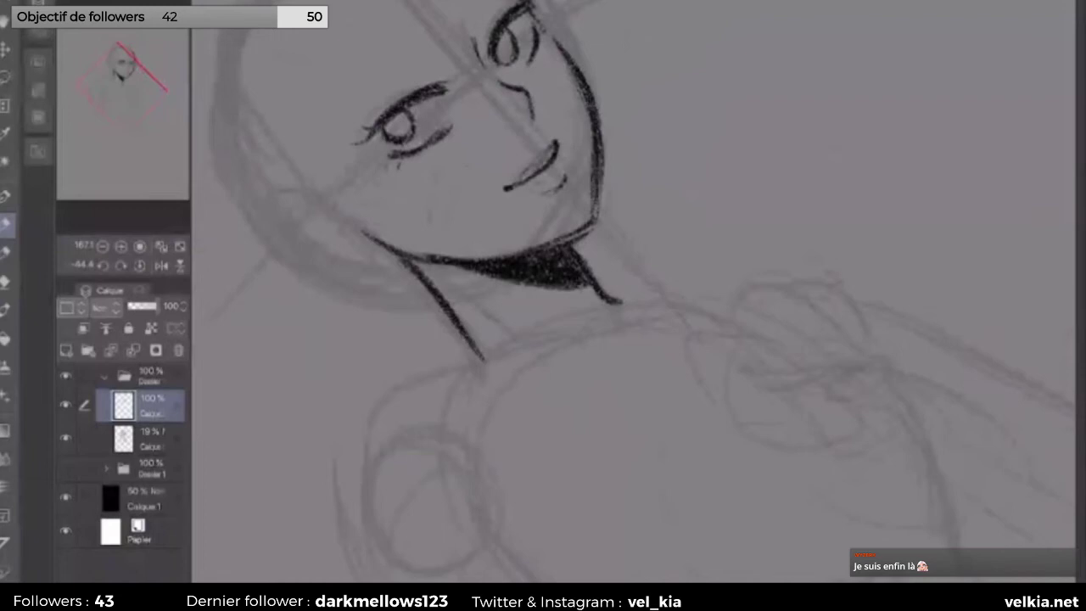
key(minus)
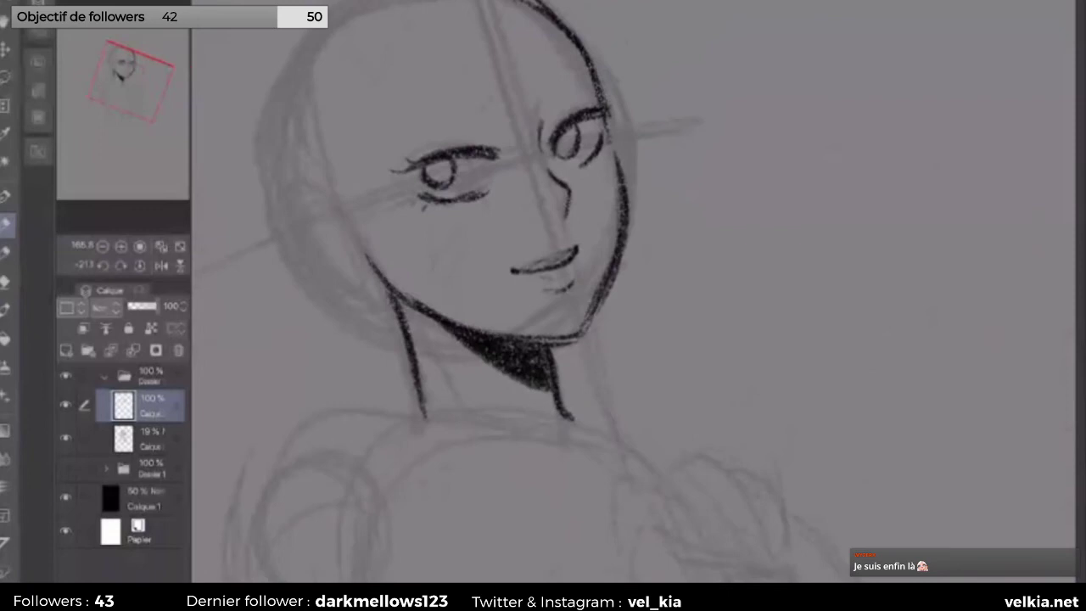
Step: Thin the near eye's lower lash line and add pupils inside both irises
key(e)
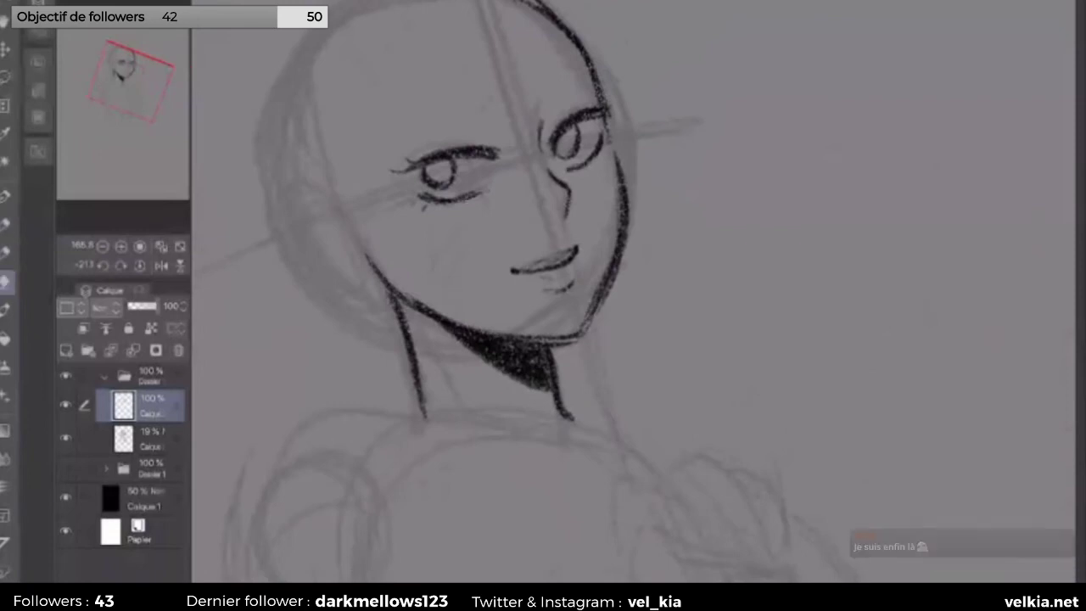
key(p)
key(minus)
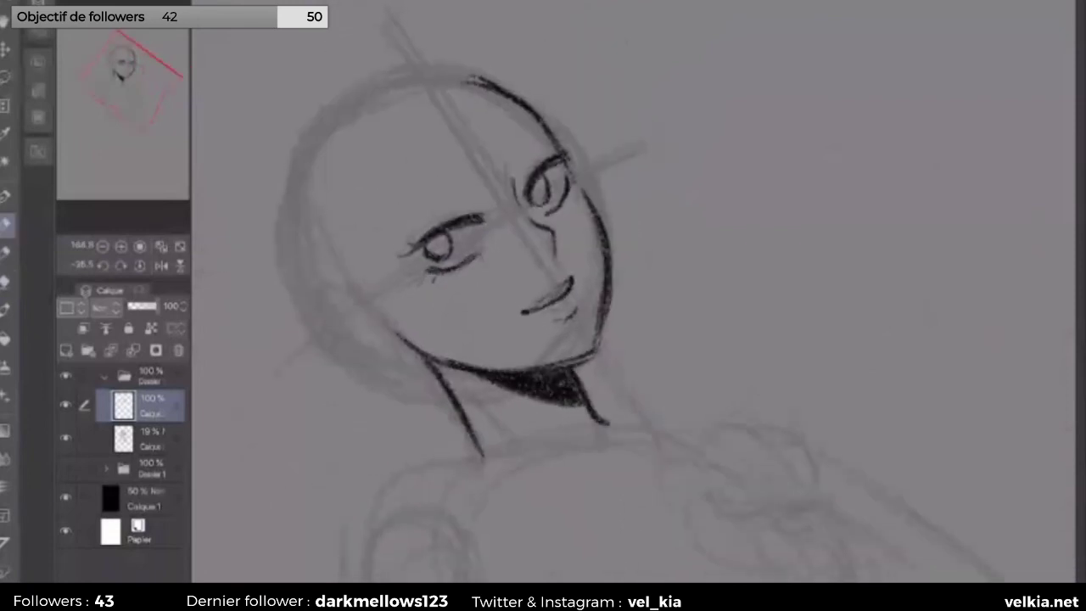
drag(537, 181, 542, 195)
drag(434, 239, 442, 251)
Step: Draw thin arched eyebrows above both eyes, redoing strokes where needed
drag(517, 166, 540, 136)
drag(645, 424, 704, 322)
drag(457, 165, 484, 141)
mouse_move(431, 188)
mouse_down()
mouse_move(487, 140)
mouse_move(451, 163)
mouse_up()
key(ctrl+z)
key(ctrl+z)
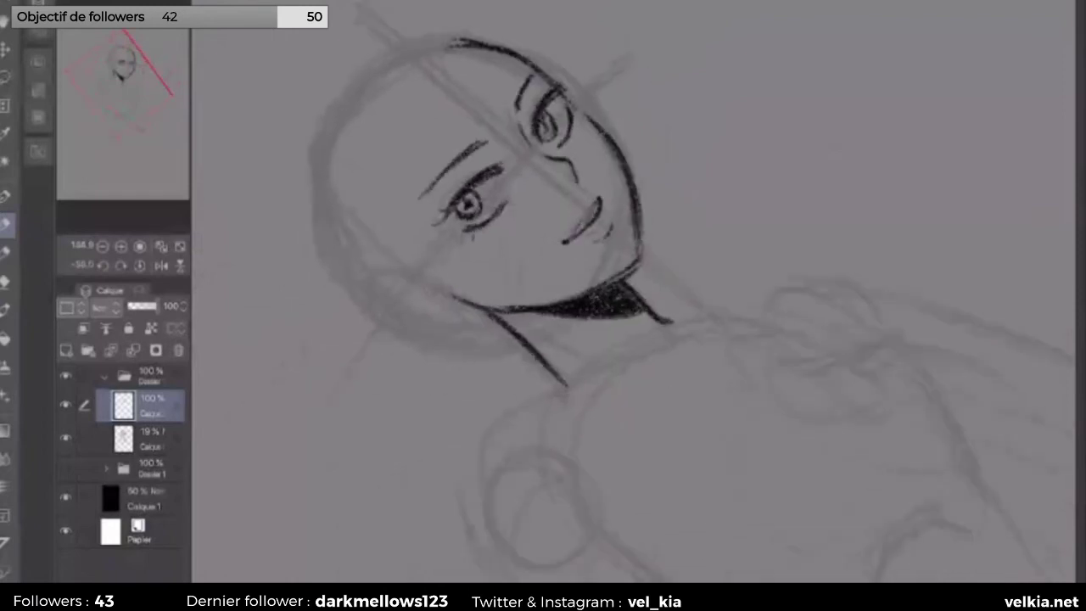
drag(696, 340, 645, 425)
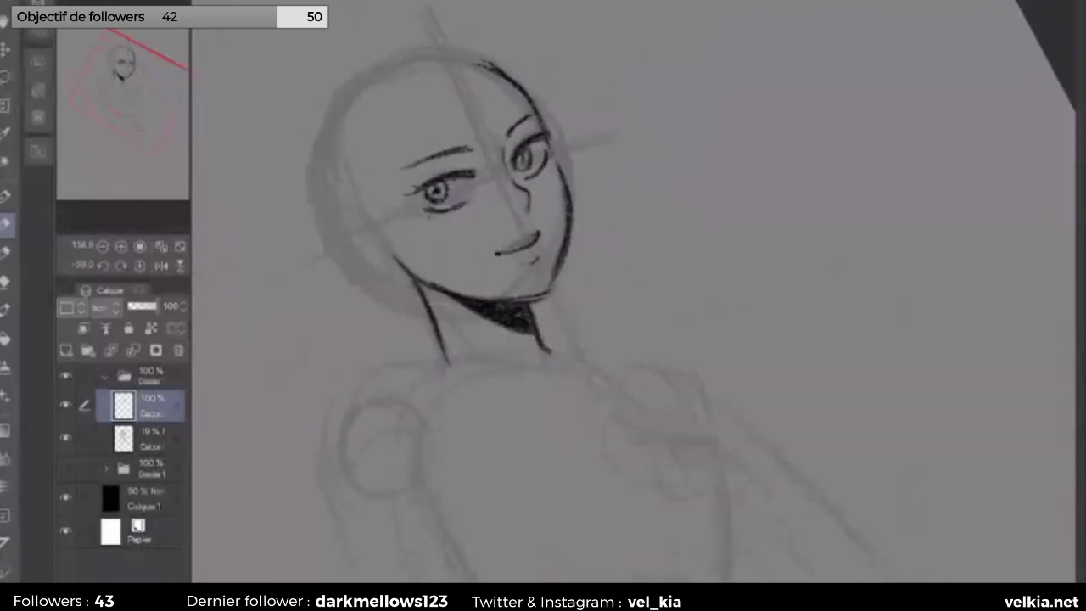
Step: Draw short curved whisker-like lines on the far cheek and the near cheek
scroll(475, 255, up, 1)
mouse_move(567, 227)
mouse_down()
mouse_move(562, 247)
mouse_move(555, 231)
mouse_up()
drag(566, 232, 561, 244)
mouse_move(573, 180)
mouse_down()
mouse_move(559, 198)
mouse_move(565, 213)
mouse_up()
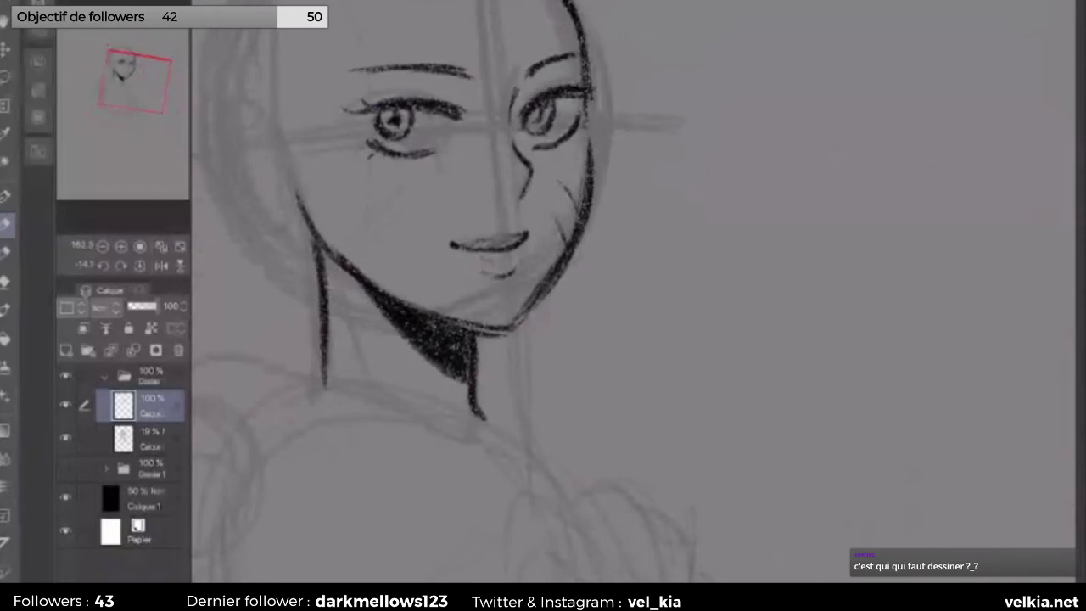
drag(602, 135, 586, 142)
mouse_move(414, 240)
mouse_down()
mouse_move(396, 297)
mouse_move(399, 284)
mouse_move(429, 310)
mouse_up()
mouse_move(433, 268)
mouse_down()
mouse_move(428, 316)
mouse_move(431, 285)
mouse_up()
mouse_move(356, 365)
mouse_down()
mouse_move(340, 359)
mouse_move(308, 274)
mouse_move(327, 352)
mouse_move(374, 390)
mouse_move(635, 116)
mouse_move(359, 342)
mouse_move(316, 293)
mouse_up()
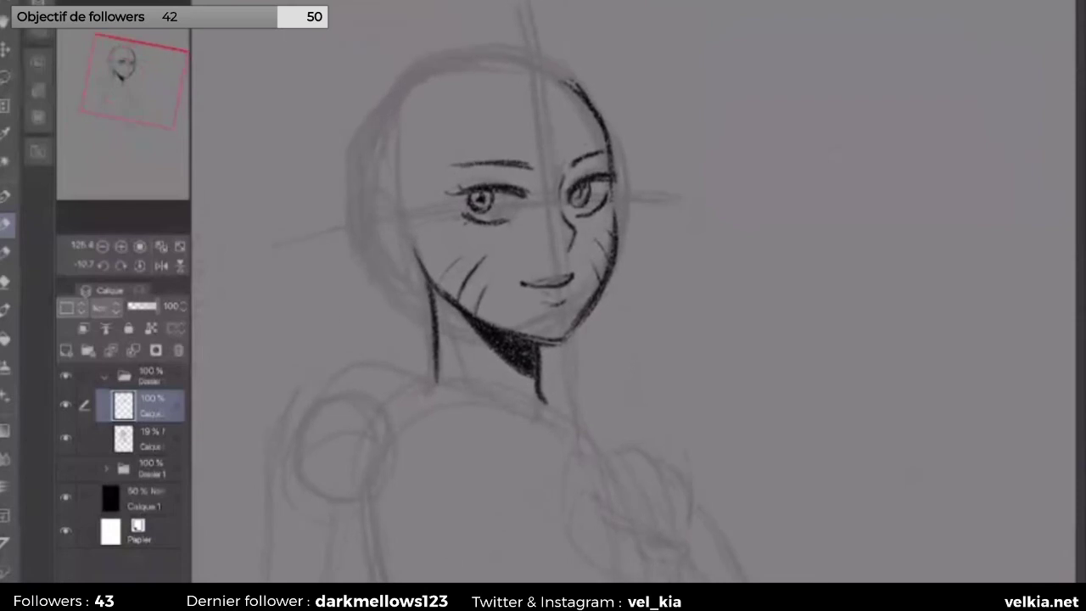
Step: Draw the near-side bang sweeping from the parting at the forehead down to the near eyebrow, retrying the curve
drag(543, 74, 526, 114)
key(ctrl+z)
drag(540, 59, 479, 159)
key(ctrl+z)
drag(544, 75, 525, 110)
mouse_move(543, 67)
mouse_down()
mouse_move(472, 161)
mouse_move(457, 162)
mouse_up()
key(ctrl+z)
key(ctrl+z)
key(ctrl+z)
drag(539, 63, 438, 187)
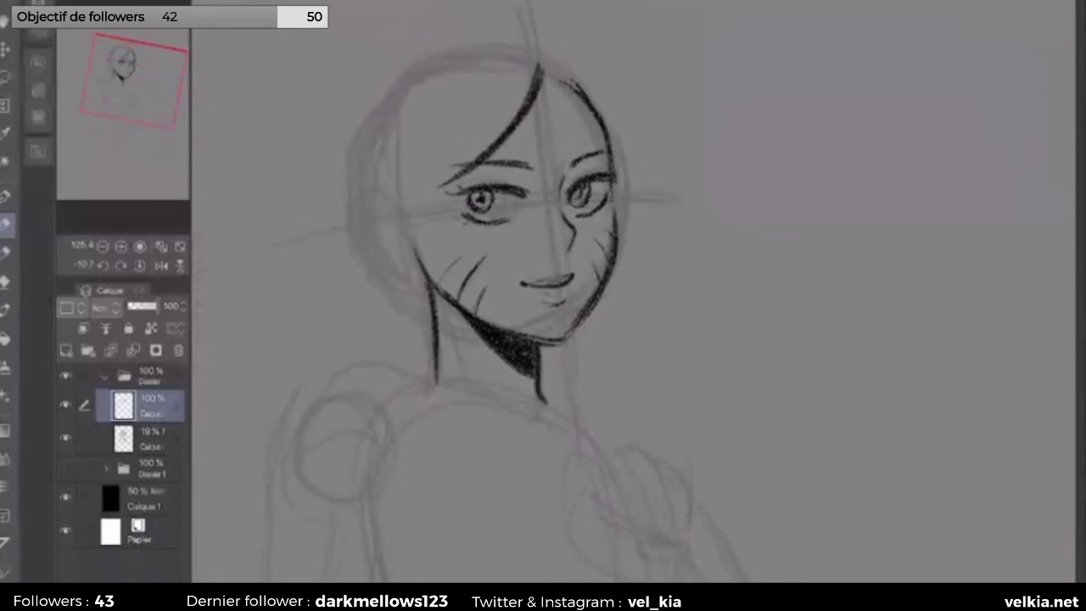
Step: Draw the short far-side bang from the parting and the outer hair contour down past the far cheek
drag(550, 84, 578, 140)
key(ctrl+z)
drag(542, 73, 593, 143)
mouse_move(569, 56)
mouse_down()
mouse_move(613, 102)
mouse_move(609, 81)
mouse_move(649, 192)
mouse_move(607, 73)
mouse_move(618, 83)
mouse_move(607, 77)
mouse_move(649, 147)
mouse_move(657, 187)
mouse_up()
key(ctrl+z)
key(ctrl+z)
key(ctrl+z)
mouse_move(634, 140)
mouse_down()
mouse_move(658, 245)
mouse_move(636, 319)
mouse_up()
drag(650, 267, 625, 346)
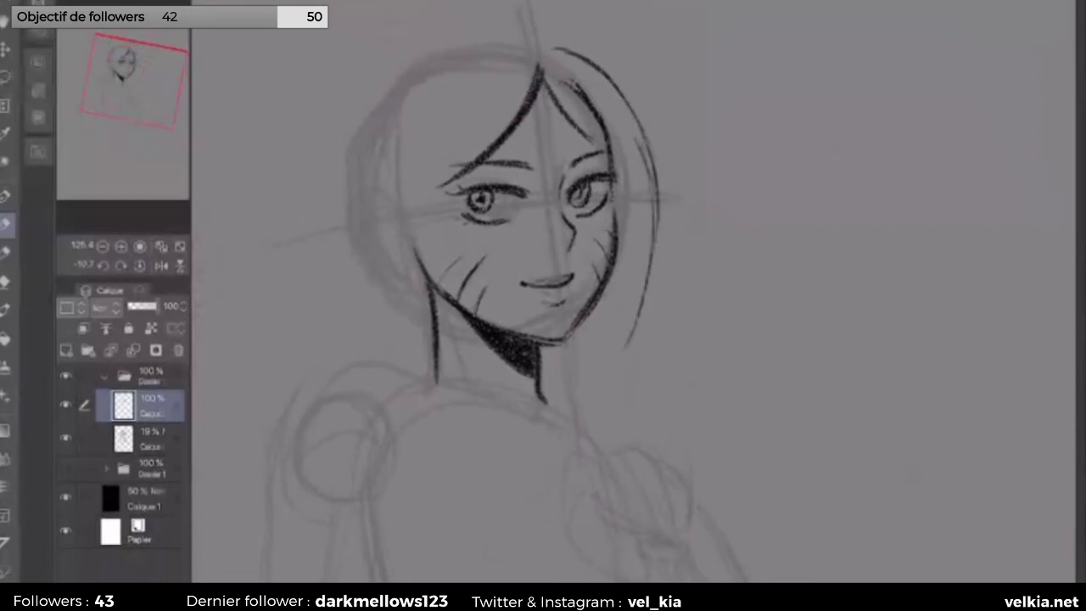
Step: Draw the long near-side face-framing lock, the crown line, the ear and an inner hair strand
drag(530, 61, 395, 281)
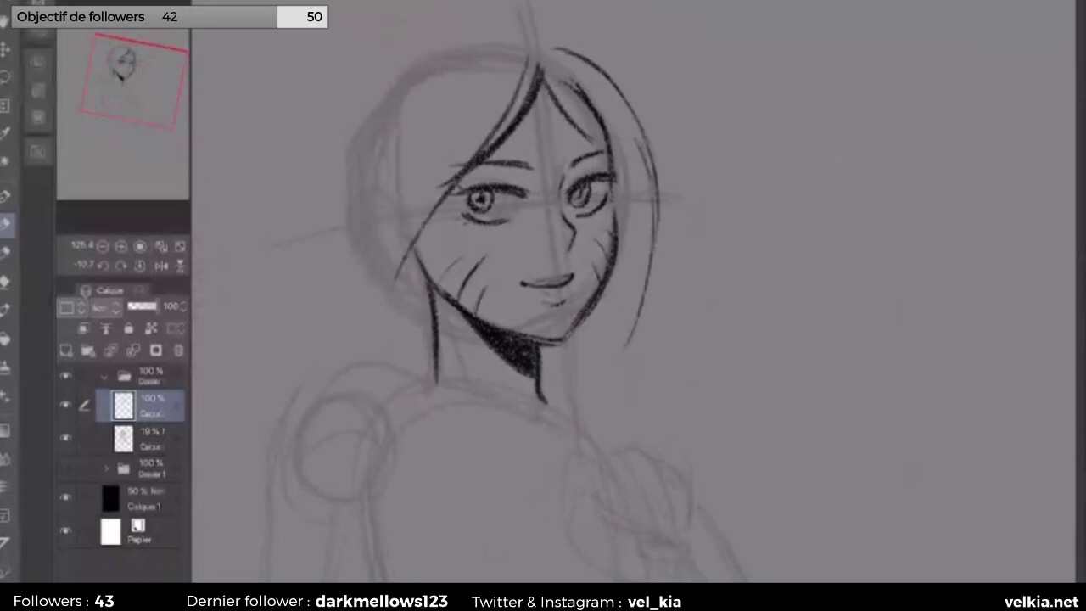
drag(400, 340, 415, 366)
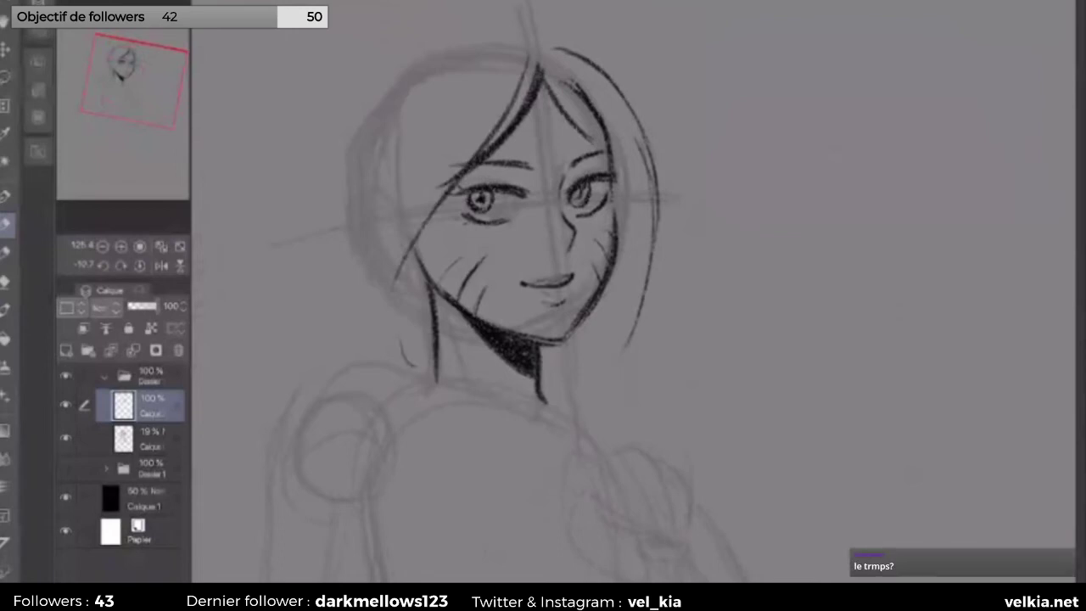
drag(541, 37, 392, 54)
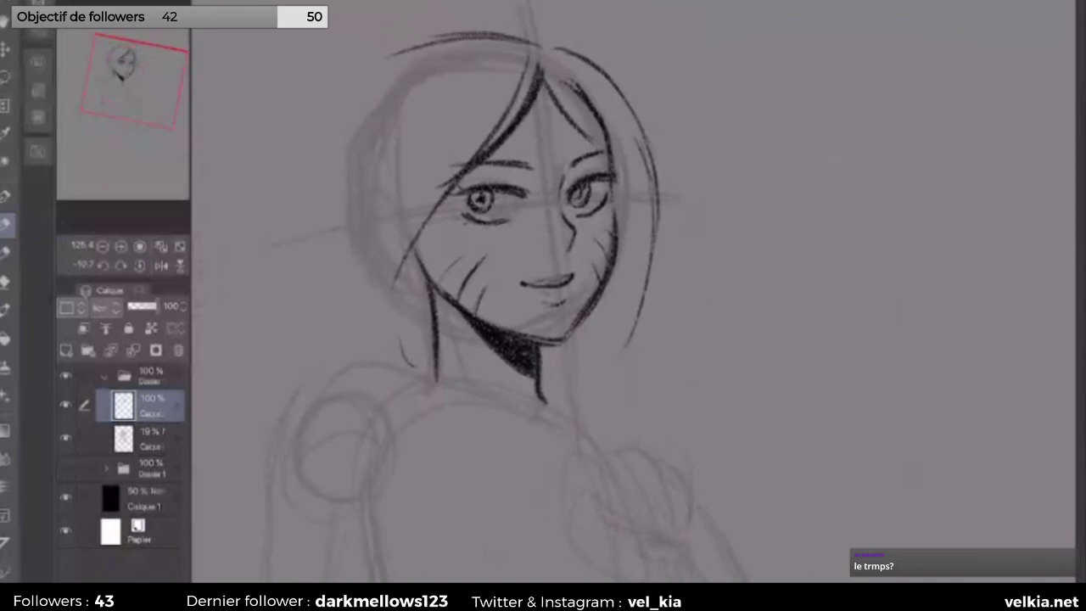
mouse_move(378, 199)
mouse_down()
mouse_move(369, 240)
mouse_move(364, 219)
mouse_up()
drag(416, 119, 368, 266)
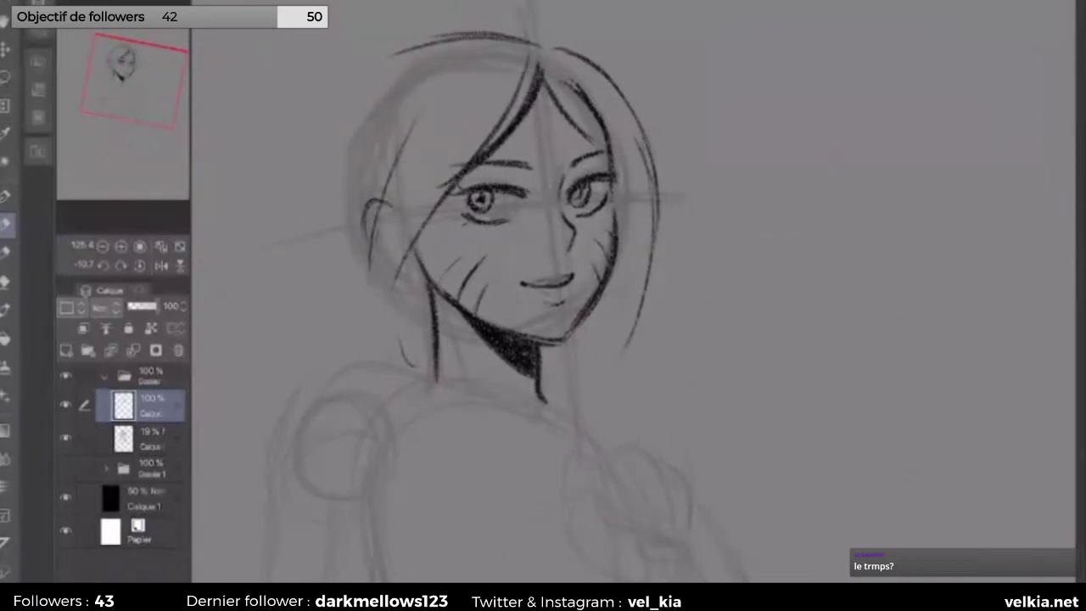
Step: Outline the near-side hair from the crown to shoulder length, thickening the outer and inner contours
drag(449, 34, 359, 120)
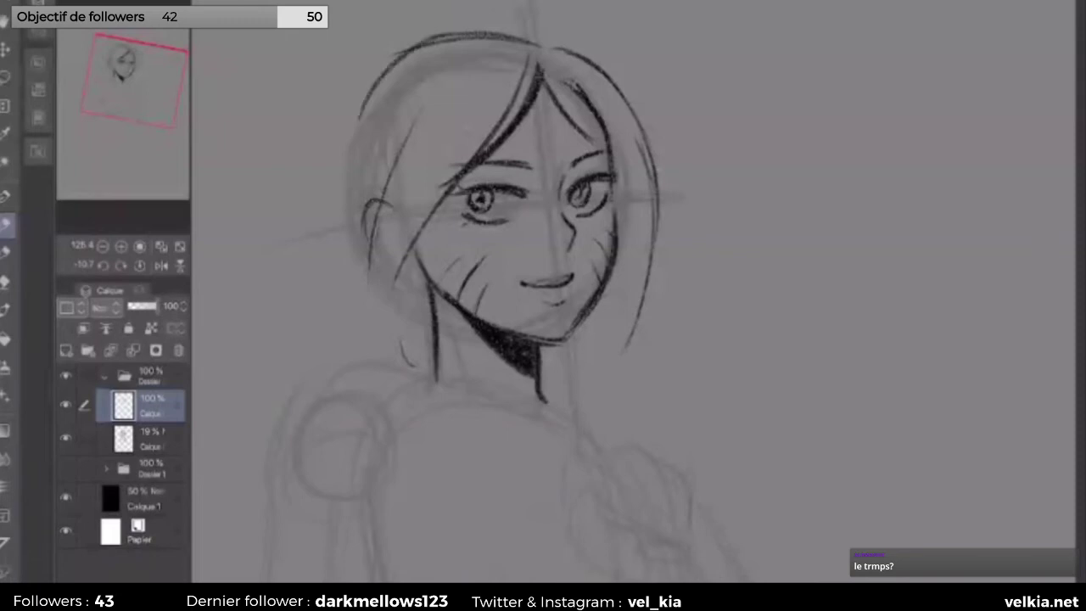
drag(441, 39, 322, 293)
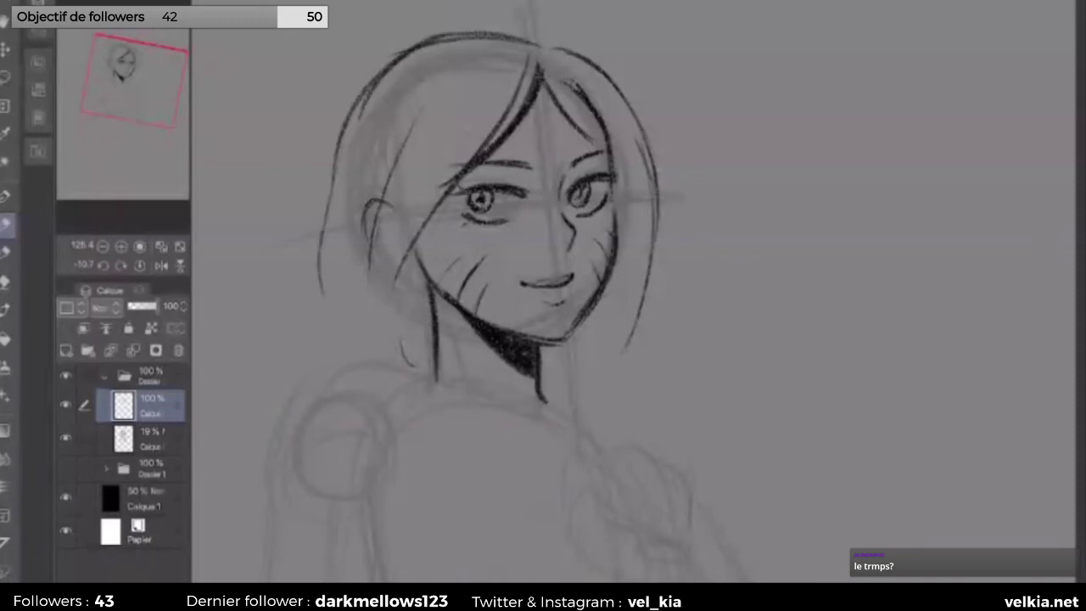
drag(353, 117, 352, 363)
drag(415, 130, 411, 368)
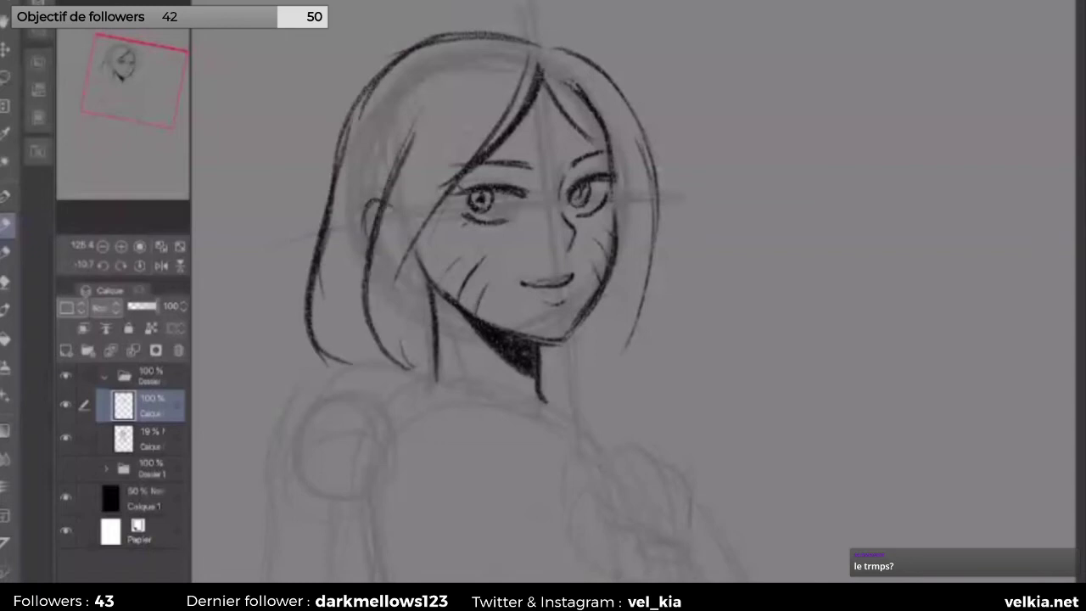
Step: Extend the far-side hair past the chin and gather it into a segmented braid over the chest
scroll(306, 364, down, 5)
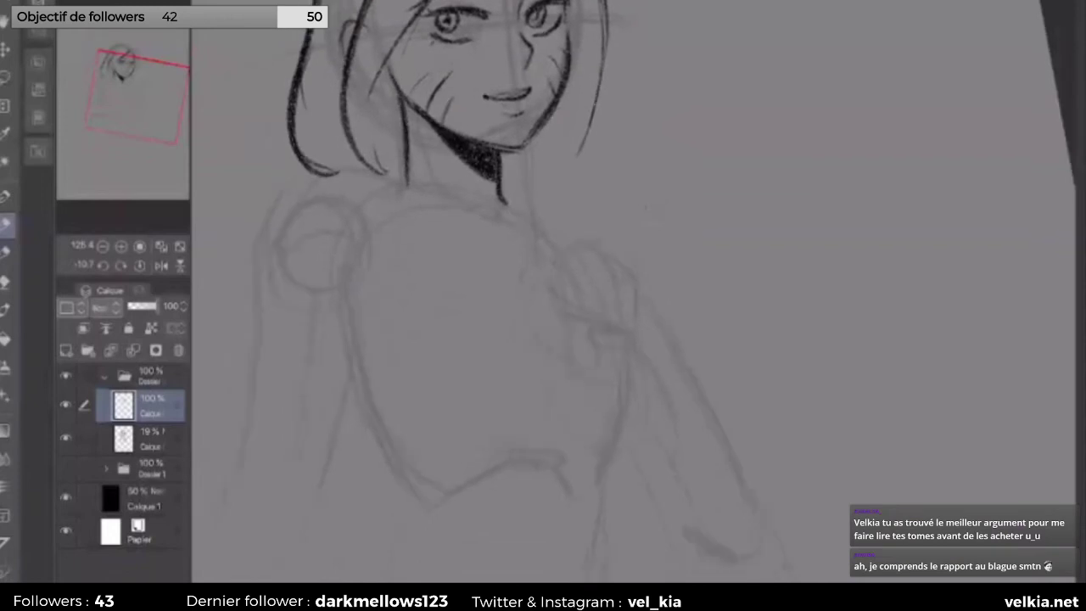
scroll(476, 255, down, 2)
drag(626, 146, 616, 234)
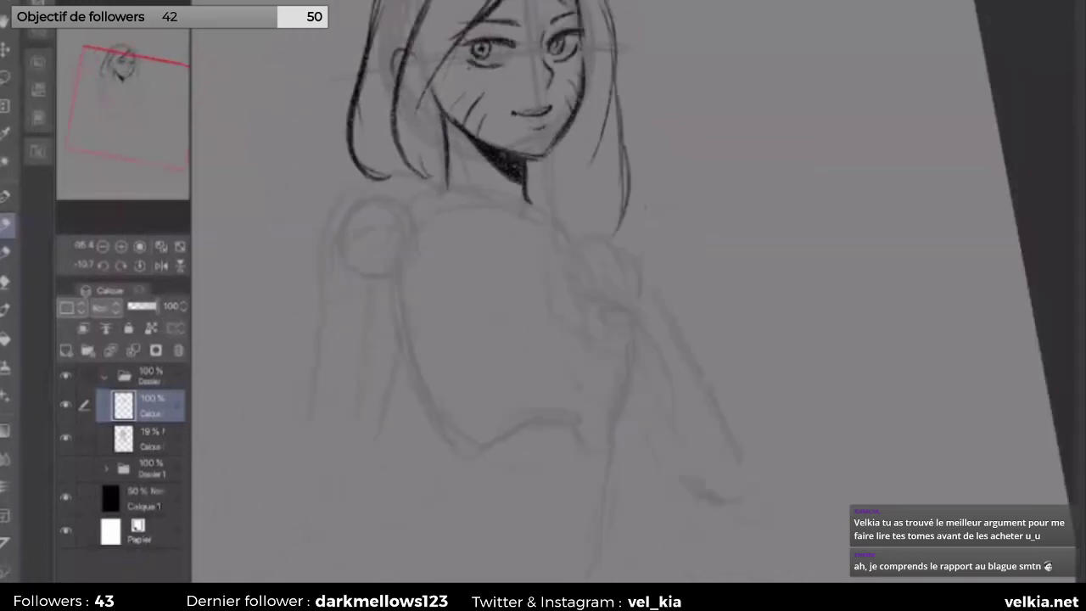
drag(535, 208, 564, 267)
drag(616, 238, 600, 301)
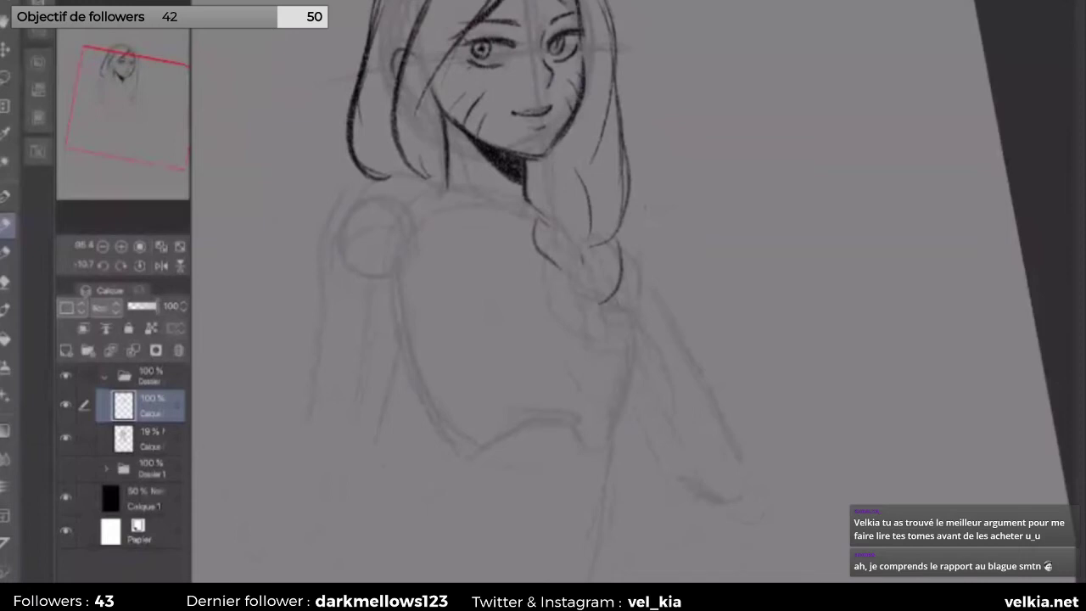
drag(547, 293, 577, 327)
drag(619, 293, 562, 370)
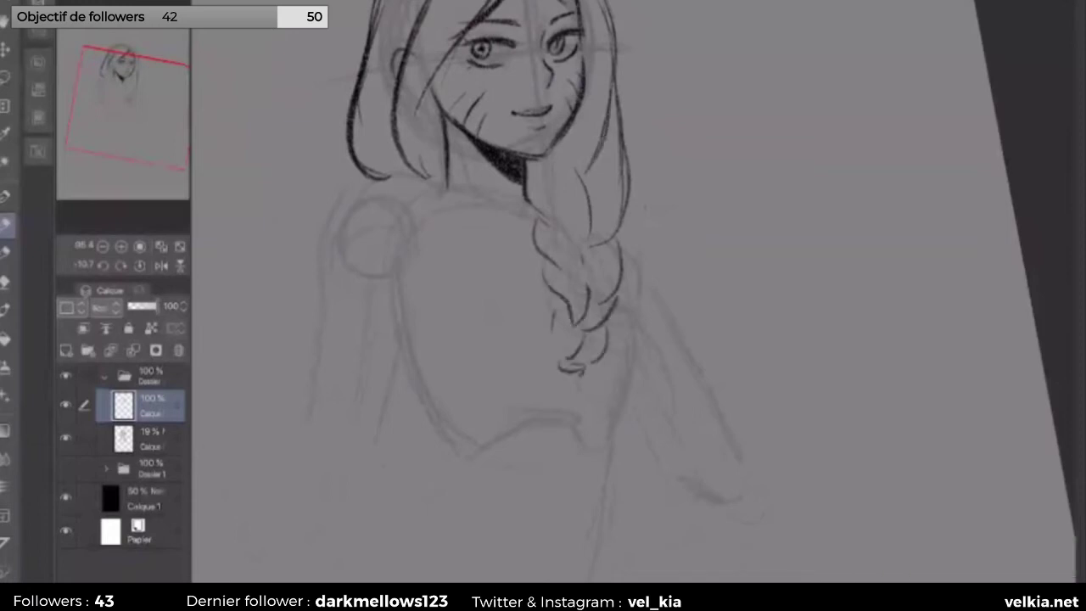
Step: Draw the tie at the braid's end and the looped, rounded tail hanging below it
drag(556, 367, 587, 373)
mouse_move(560, 378)
mouse_down()
mouse_move(598, 390)
mouse_move(556, 499)
mouse_up()
drag(555, 399, 590, 468)
drag(556, 360, 527, 370)
Step: Hatch the lower near-side hair behind the face with long strokes following its curve, redoing the misplaced ones
drag(543, 288, 575, 373)
mouse_move(428, 215)
mouse_down()
mouse_move(416, 263)
mouse_move(405, 254)
mouse_up()
drag(413, 234, 404, 260)
drag(406, 209, 403, 235)
drag(409, 202, 391, 261)
drag(402, 182, 386, 258)
mouse_move(407, 141)
mouse_down()
mouse_move(387, 247)
mouse_move(389, 208)
mouse_up()
drag(408, 125, 402, 216)
drag(543, 255, 548, 307)
key(ctrl+z)
key(ctrl+z)
key(ctrl+z)
mouse_move(433, 241)
mouse_down()
mouse_move(414, 321)
mouse_move(409, 303)
mouse_up()
drag(414, 223, 395, 311)
drag(411, 195, 390, 300)
drag(405, 176, 385, 273)
Step: Hatch the crown, the near-side bang and the lock beside the neck with strokes following the hair flow
mouse_move(557, 73)
mouse_down()
mouse_move(489, 104)
mouse_move(461, 139)
mouse_up()
drag(514, 73, 448, 134)
drag(492, 73, 438, 134)
drag(473, 71, 431, 141)
drag(455, 86, 417, 156)
mouse_move(428, 114)
mouse_down()
mouse_move(406, 175)
mouse_move(429, 287)
mouse_up()
drag(485, 143, 433, 251)
mouse_move(492, 139)
mouse_down()
mouse_move(436, 251)
mouse_move(445, 243)
mouse_up()
mouse_move(514, 125)
mouse_down()
mouse_move(457, 222)
mouse_move(479, 186)
mouse_up()
mouse_move(451, 251)
mouse_down()
mouse_move(445, 312)
mouse_move(450, 328)
mouse_move(456, 321)
mouse_up()
drag(472, 263, 463, 314)
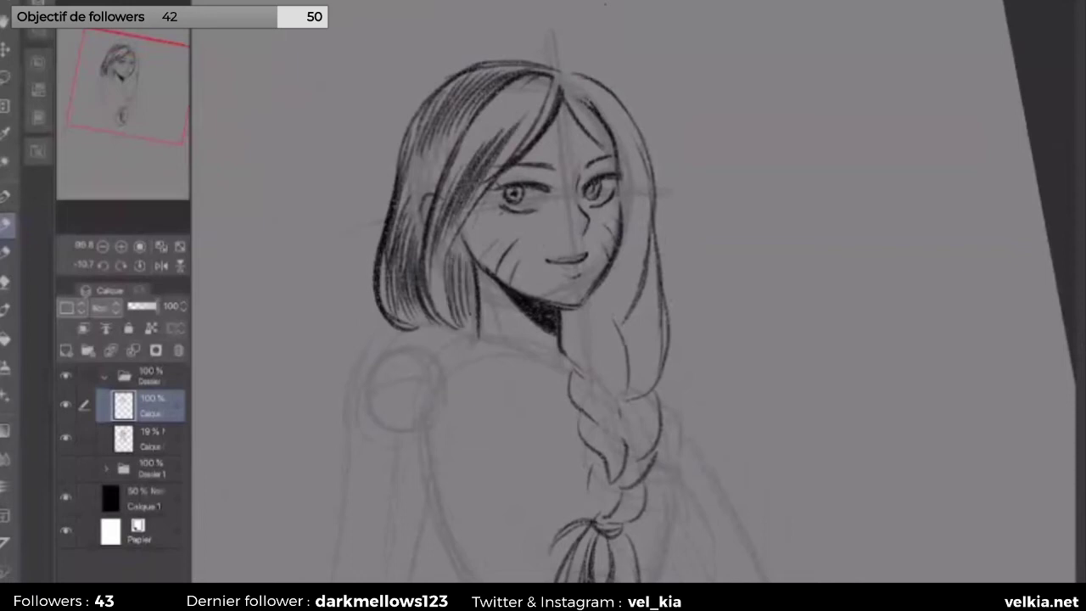
Step: Hatch the far-side hair from beside the face down to where it gathers into the braid
drag(513, 194, 441, 104)
mouse_move(507, 232)
mouse_down()
mouse_move(494, 280)
mouse_move(502, 283)
mouse_up()
mouse_move(527, 237)
mouse_down()
mouse_move(509, 289)
mouse_move(522, 292)
mouse_up()
mouse_move(538, 240)
mouse_down()
mouse_move(514, 294)
mouse_move(526, 294)
mouse_up()
drag(551, 268, 545, 287)
drag(564, 234, 561, 288)
mouse_move(577, 212)
mouse_down()
mouse_move(567, 280)
mouse_move(573, 271)
mouse_up()
drag(301, 184, 764, 543)
drag(399, 247, 438, 127)
mouse_move(392, 217)
mouse_down()
mouse_move(441, 109)
mouse_move(431, 104)
mouse_move(438, 90)
mouse_move(489, 73)
mouse_up()
mouse_move(446, 115)
mouse_down()
mouse_move(521, 44)
mouse_move(509, 32)
mouse_up()
mouse_move(458, 442)
mouse_down()
mouse_move(435, 451)
mouse_move(539, 322)
mouse_up()
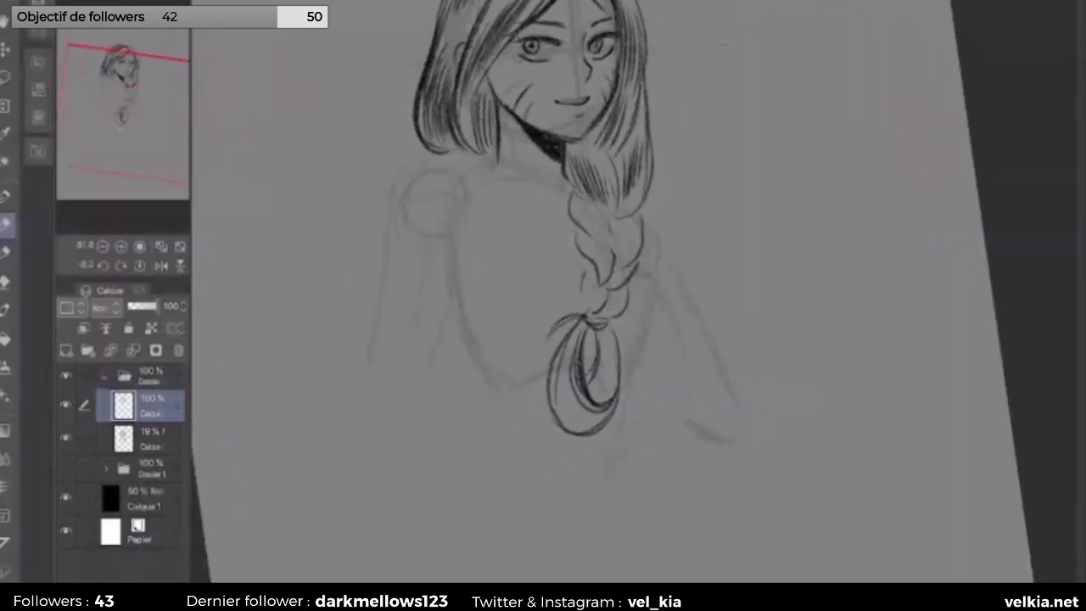
Step: Outline the near shoulder and both sides of the upper arm with thick lines
key(u)
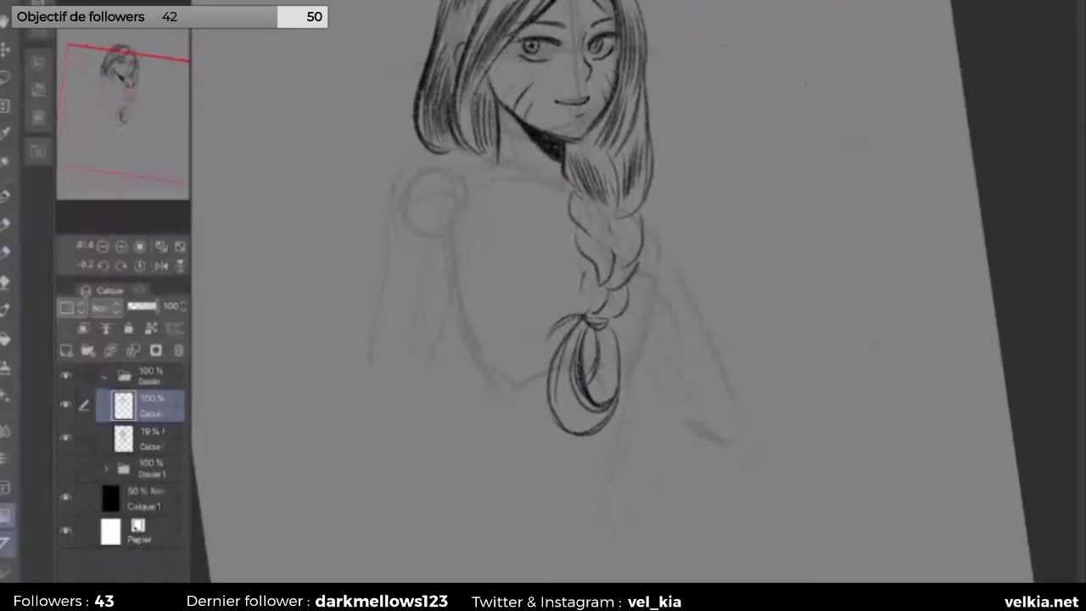
key(p)
scroll(284, 311, up, 1)
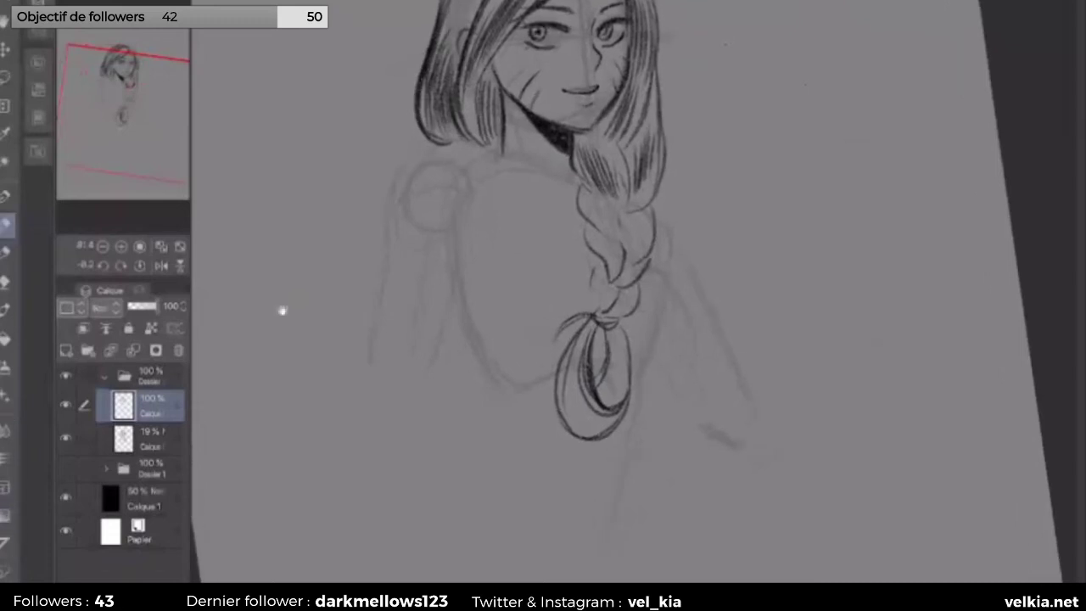
drag(404, 158, 368, 349)
drag(382, 273, 357, 375)
drag(387, 248, 366, 343)
drag(465, 270, 416, 416)
drag(435, 370, 415, 419)
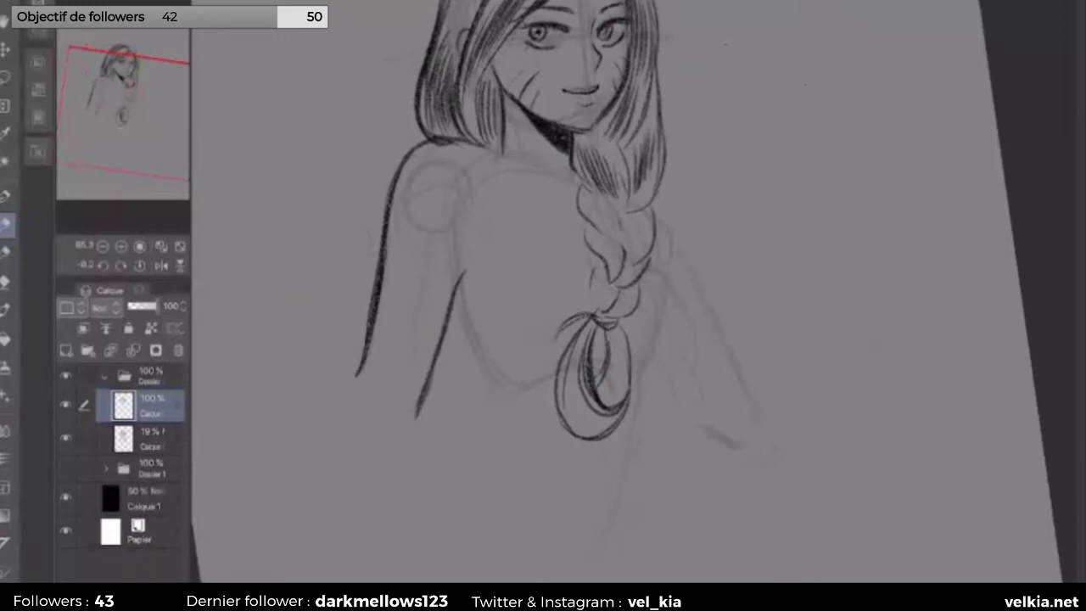
Step: Outline the bent near forearm from the elbow to a rounded end
mouse_move(475, 543)
mouse_down()
mouse_move(529, 400)
mouse_move(509, 365)
mouse_up()
drag(433, 204, 386, 299)
drag(376, 338, 410, 354)
drag(500, 238, 428, 341)
mouse_move(472, 285)
mouse_down()
mouse_move(407, 360)
mouse_move(375, 343)
mouse_move(373, 314)
mouse_up()
drag(417, 261, 377, 316)
drag(435, 205, 377, 322)
drag(398, 276, 372, 350)
drag(221, 323, 377, 376)
Step: Draw the curved far-side chest contour and short strokes along the lower part of the braid
scroll(367, 465, up, 1)
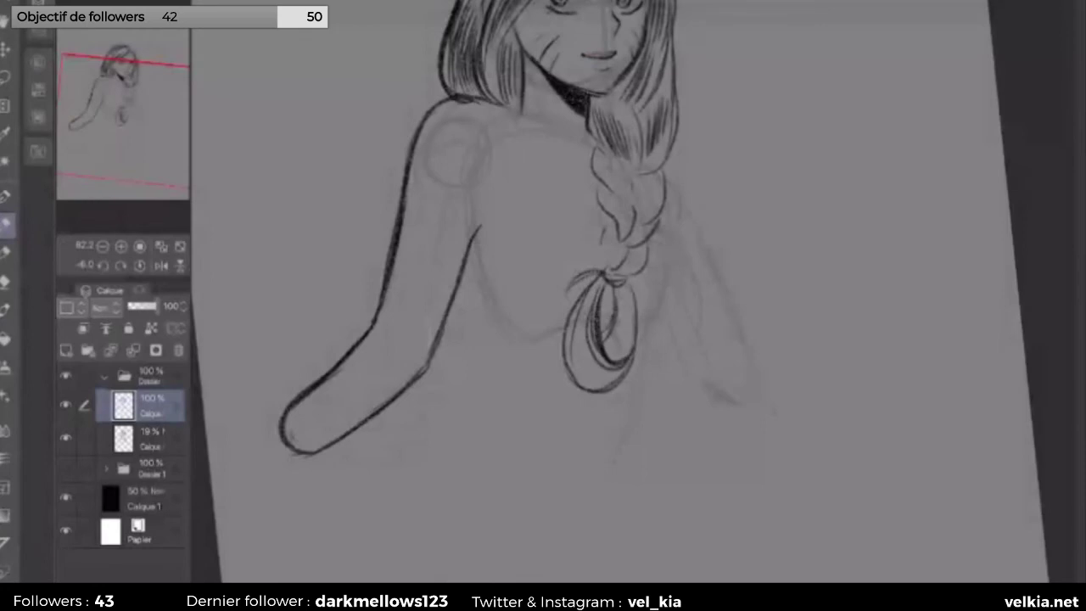
scroll(398, 443, down, 6)
scroll(398, 443, up, 6)
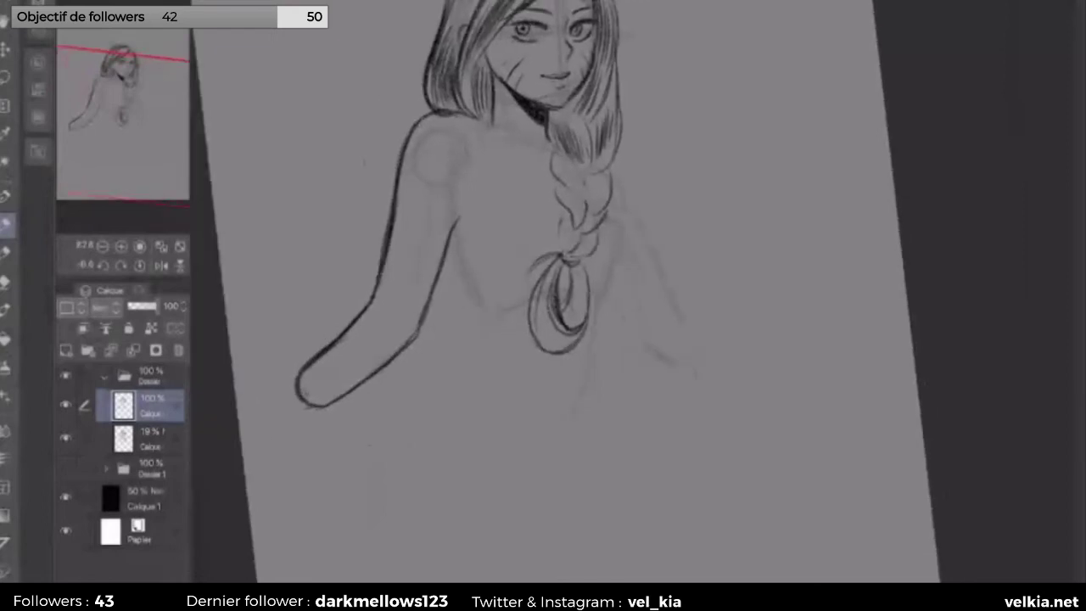
scroll(412, 77, up, 1)
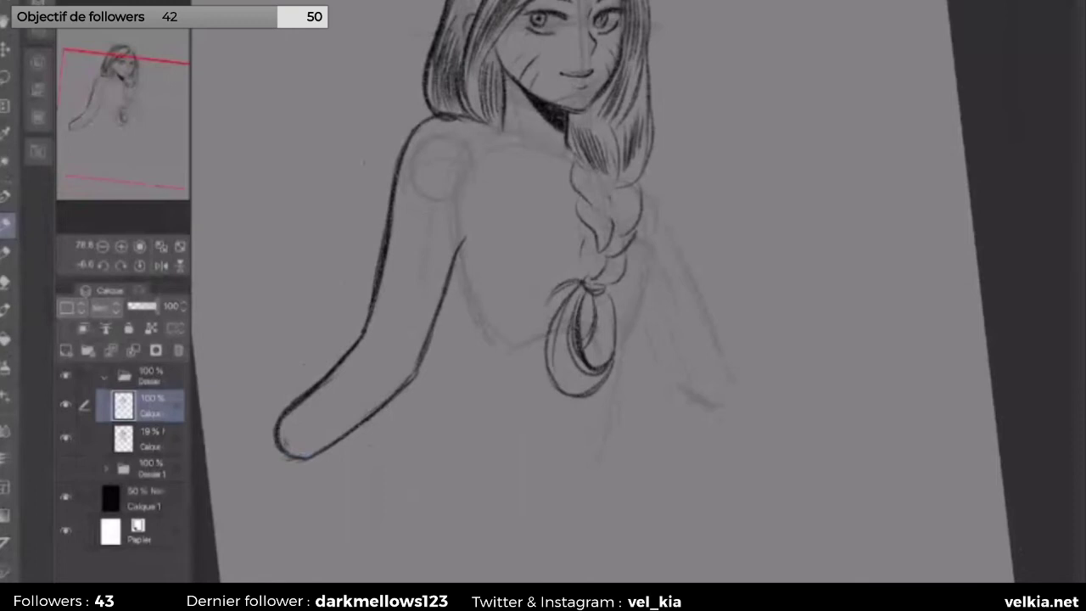
mouse_move(652, 247)
mouse_down()
mouse_move(671, 290)
mouse_move(661, 339)
mouse_move(673, 284)
mouse_move(664, 348)
mouse_up()
drag(655, 246, 680, 303)
drag(565, 202, 582, 219)
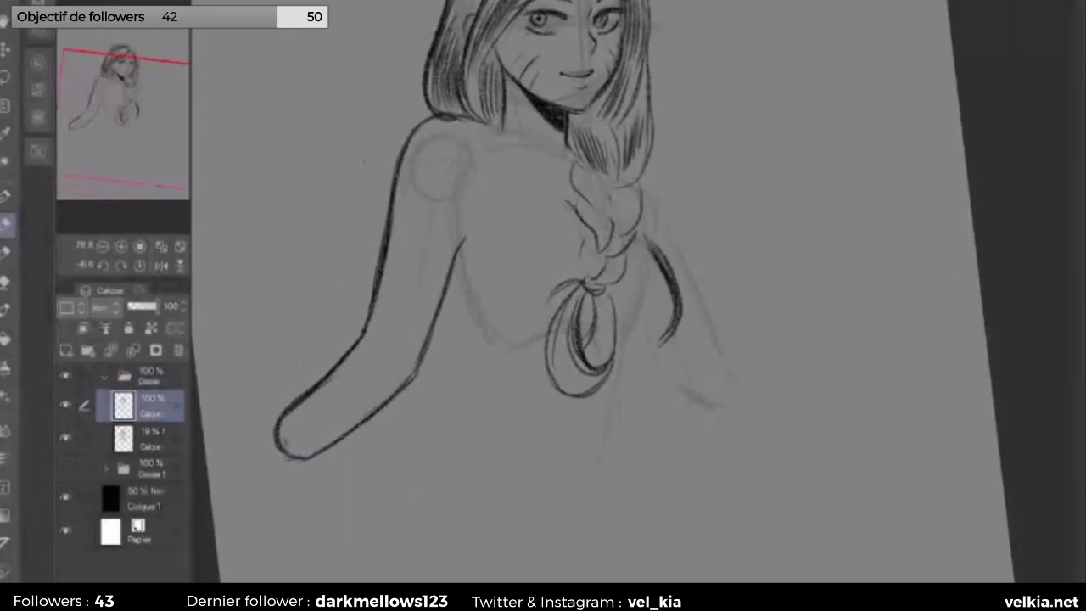
drag(625, 262, 616, 305)
drag(626, 275, 620, 300)
Step: Draw the double-lined collar edge running diagonally from the near shoulder to the braid, redoing the first strokes
mouse_move(417, 116)
mouse_down()
mouse_move(470, 149)
mouse_move(510, 202)
mouse_move(587, 238)
mouse_up()
drag(497, 180, 592, 245)
drag(467, 151, 569, 227)
key(ctrl+z)
key(ctrl+z)
key(ctrl+z)
key(ctrl+z)
mouse_move(516, 185)
mouse_down()
mouse_move(590, 241)
mouse_move(488, 159)
mouse_up()
drag(448, 130, 521, 194)
drag(441, 110, 514, 189)
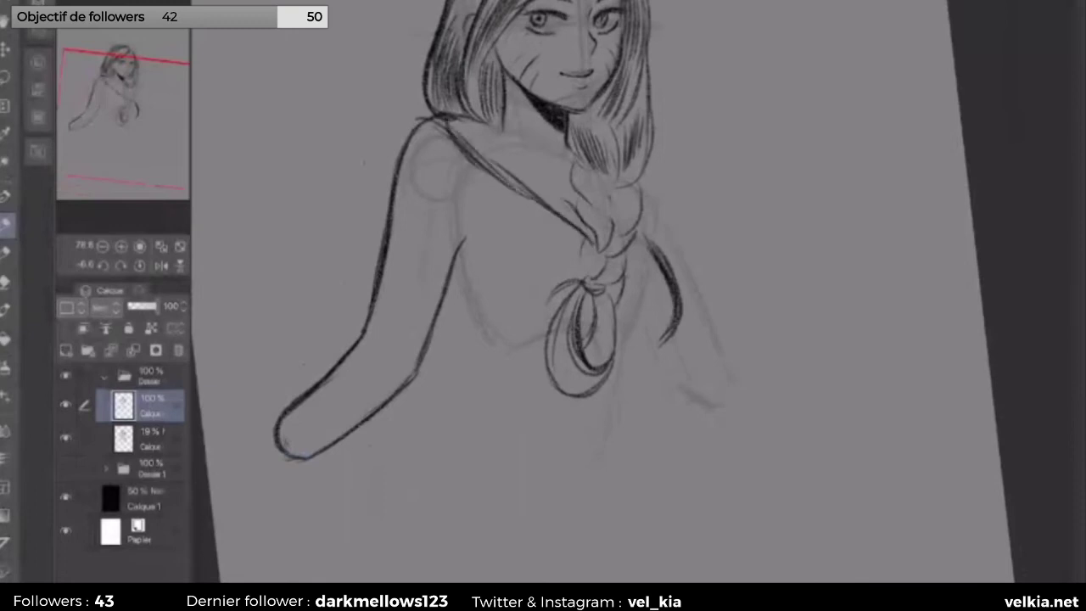
Step: Draw the collar's far edge beside the braid and add short marks at the base of the neck
mouse_move(638, 180)
mouse_down()
mouse_move(660, 219)
mouse_move(628, 256)
mouse_up()
drag(657, 199, 635, 258)
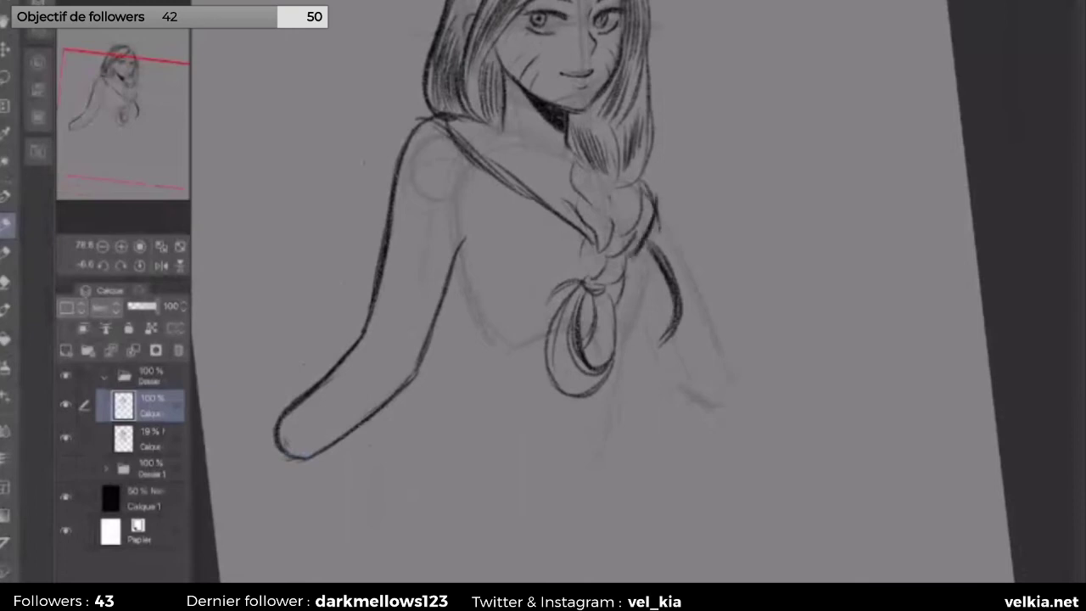
drag(582, 206, 567, 229)
drag(570, 163, 559, 168)
drag(536, 132, 507, 151)
drag(574, 158, 550, 165)
Step: Darken the far chest contour, continue it inward below the bust and add fold strokes beside the braid
drag(663, 340, 646, 374)
mouse_move(660, 248)
mouse_down()
mouse_move(677, 333)
mouse_move(642, 394)
mouse_up()
drag(671, 327, 643, 378)
drag(672, 336, 646, 388)
drag(625, 309, 614, 324)
drag(640, 283, 616, 336)
Step: Draw the short far shoulder line below the collar and the line descending from the bust, redoing each once
drag(655, 205, 689, 319)
key(ctrl+z)
drag(655, 205, 664, 261)
mouse_move(667, 346)
mouse_down()
mouse_move(672, 416)
mouse_move(669, 394)
mouse_up()
key(ctrl+z)
drag(668, 344, 676, 405)
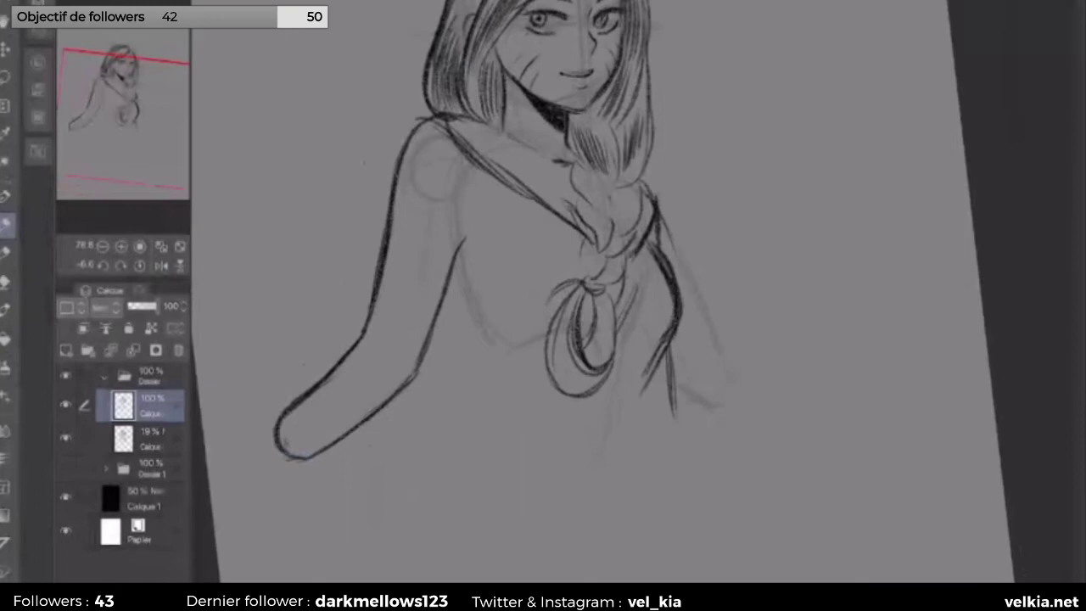
Step: Sketch the wrist, palm sides and outstretched thumb of a raised hand beside the head, redoing rejected strokes
drag(734, 450, 715, 347)
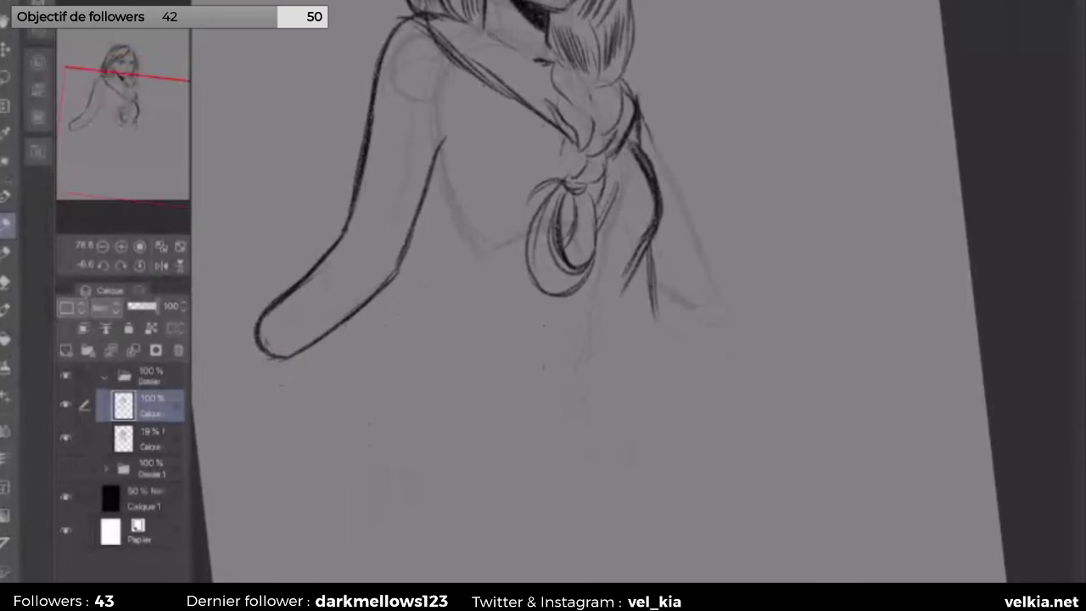
scroll(458, 183, up, 2)
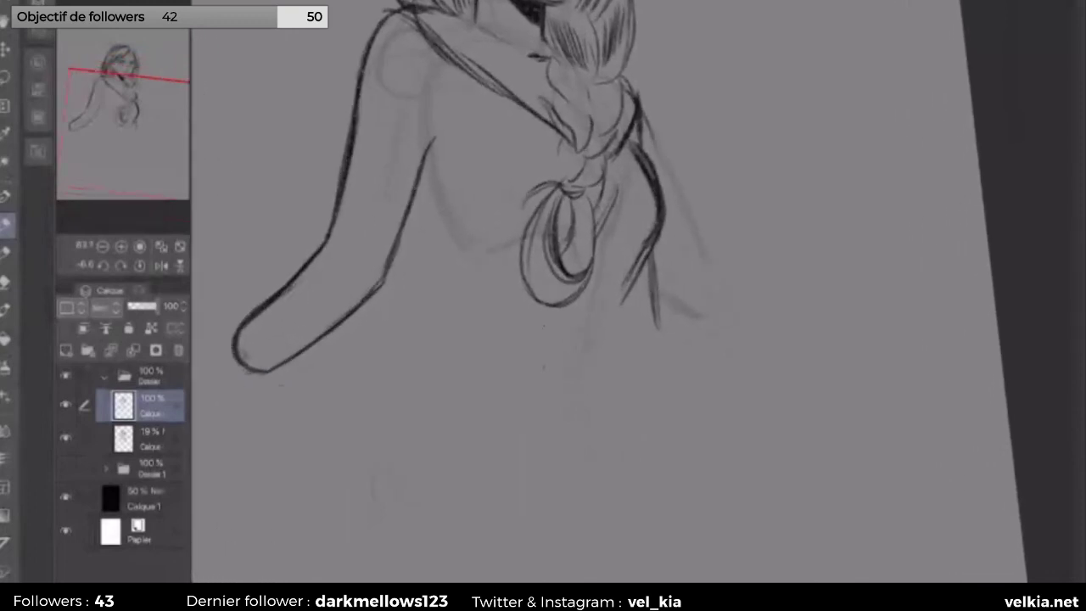
scroll(543, 212, down, 2)
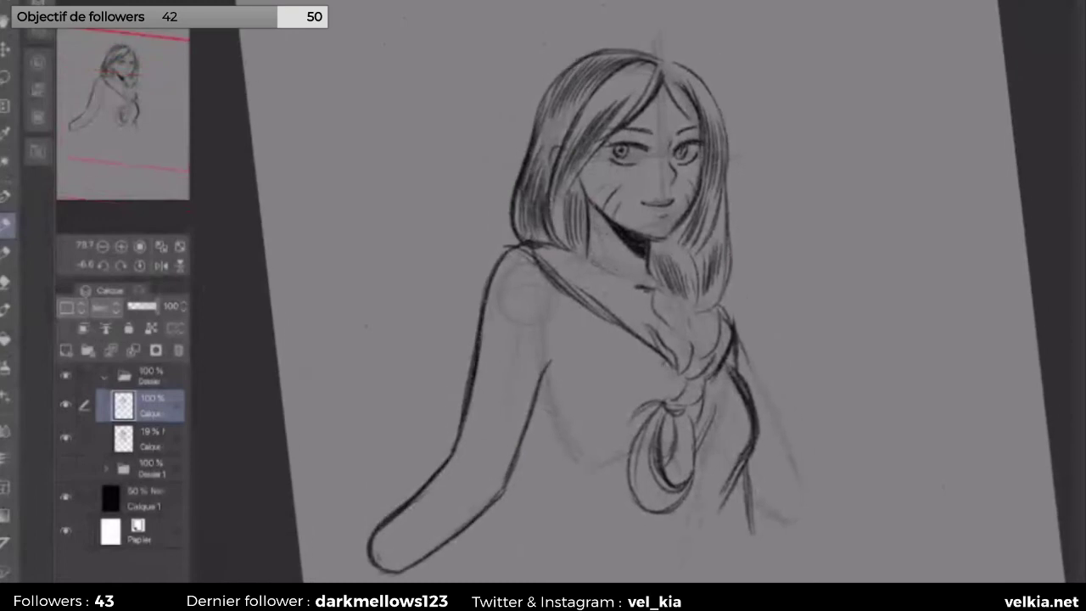
drag(395, 138, 385, 180)
drag(431, 154, 423, 189)
key(ctrl+z)
mouse_move(433, 150)
mouse_down()
mouse_move(426, 187)
mouse_move(414, 172)
mouse_move(426, 186)
mouse_up()
drag(288, 195, 323, 289)
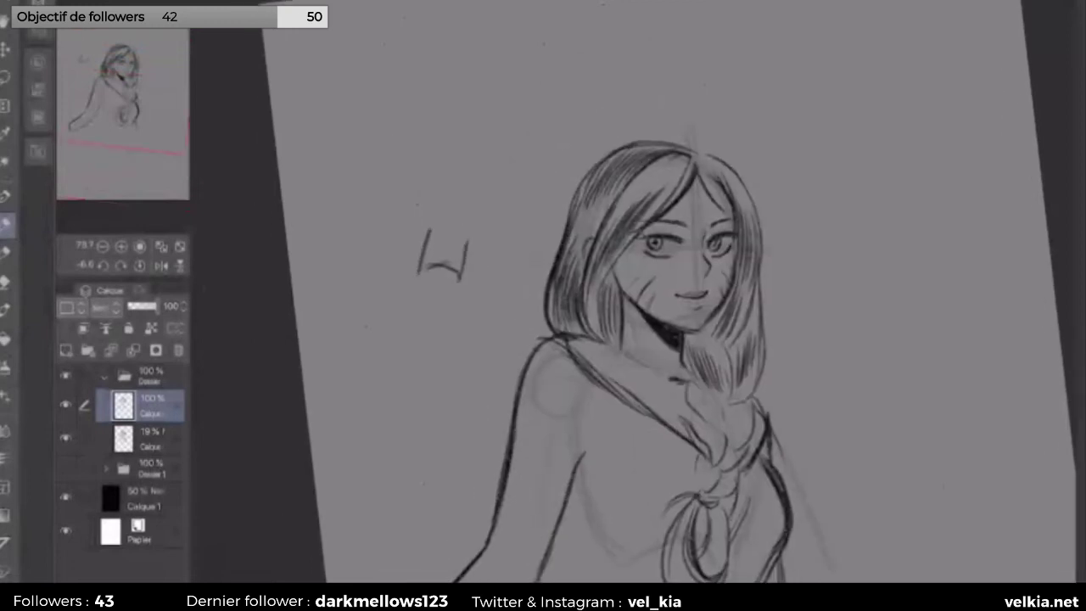
drag(429, 229, 416, 206)
mouse_move(468, 242)
mouse_down()
mouse_move(488, 214)
mouse_move(464, 198)
mouse_move(496, 182)
mouse_move(506, 188)
mouse_move(513, 170)
mouse_up()
key(ctrl+z)
key(ctrl+z)
key(ctrl+z)
key(ctrl+z)
mouse_move(448, 213)
mouse_down()
mouse_move(497, 188)
mouse_move(506, 195)
mouse_move(509, 180)
mouse_up()
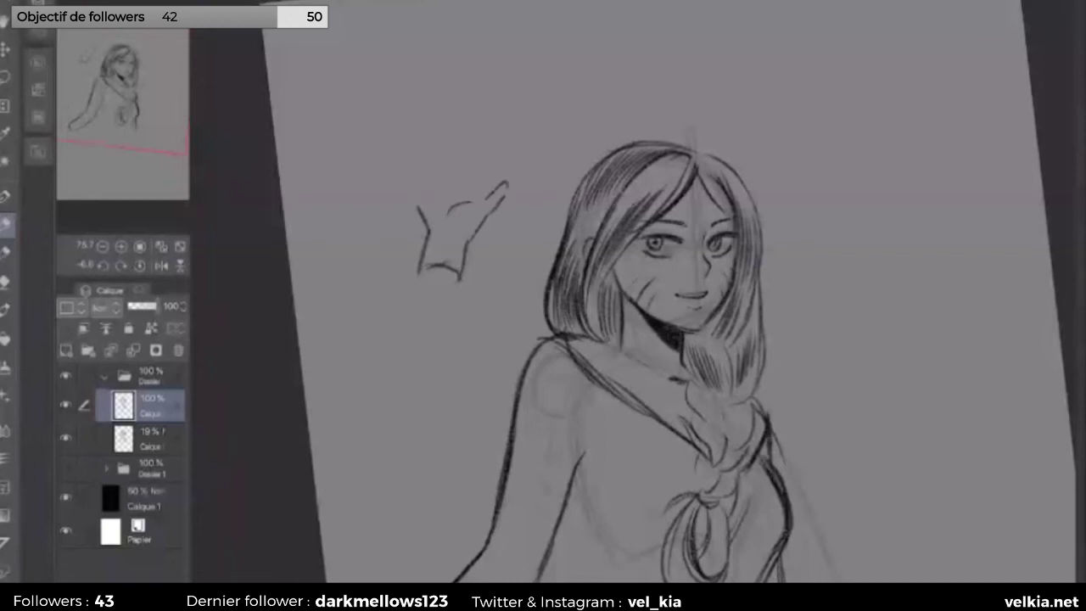
Step: Draw the spread fingers of the raised hand and the thumb crease across its palm
mouse_move(450, 224)
mouse_down()
mouse_move(489, 196)
mouse_move(485, 180)
mouse_up()
mouse_move(428, 212)
mouse_down()
mouse_move(432, 227)
mouse_move(430, 217)
mouse_up()
drag(420, 196, 424, 217)
drag(481, 161, 484, 150)
drag(469, 182, 473, 175)
drag(490, 170, 486, 140)
drag(453, 178, 467, 129)
drag(472, 165, 471, 135)
mouse_move(456, 177)
mouse_down()
mouse_move(462, 157)
mouse_move(443, 151)
mouse_up()
mouse_move(443, 154)
mouse_down()
mouse_move(448, 133)
mouse_move(449, 155)
mouse_up()
mouse_move(453, 178)
mouse_down()
mouse_move(450, 164)
mouse_move(427, 179)
mouse_up()
drag(428, 182, 428, 154)
mouse_move(440, 181)
mouse_down()
mouse_move(431, 155)
mouse_move(429, 235)
mouse_up()
Step: Add short marks beside the raised hand's wrist and darken the outer edge of its palm
scroll(594, 297, down, 2)
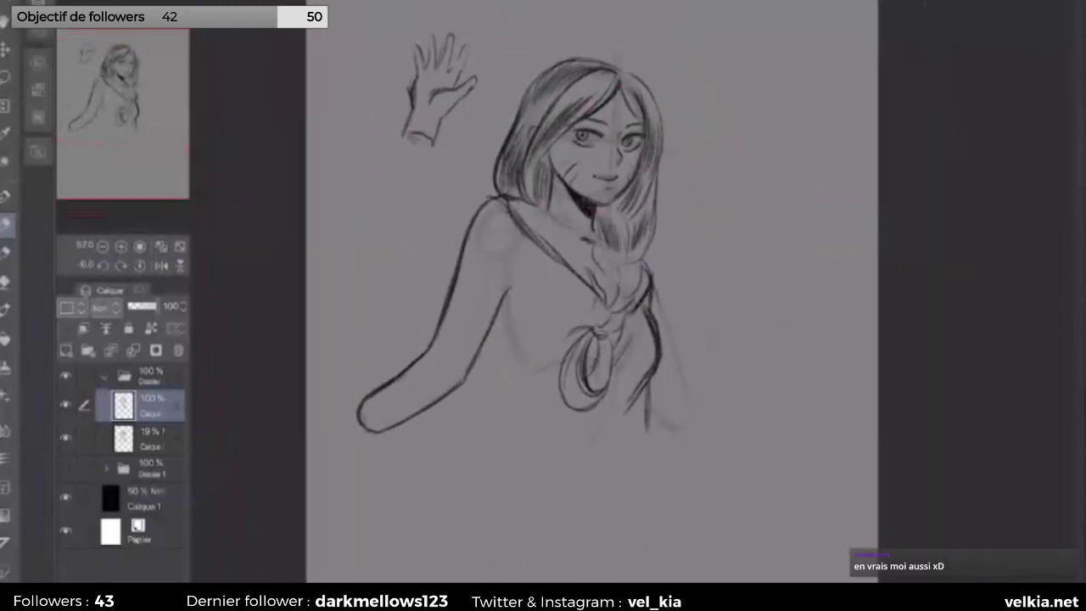
drag(396, 146, 384, 155)
drag(420, 76, 410, 115)
drag(413, 89, 410, 108)
Step: Draw a wide sleeve band around the near elbow with hanging fabric edges, erasing overlapping lines inside it
drag(416, 370, 442, 441)
mouse_move(426, 352)
mouse_down()
mouse_move(458, 371)
mouse_move(467, 442)
mouse_up()
key(e)
mouse_move(436, 404)
mouse_down()
mouse_move(459, 383)
mouse_move(424, 354)
mouse_move(461, 372)
mouse_up()
key(p)
drag(472, 387, 487, 425)
drag(457, 361, 473, 390)
drag(436, 343, 474, 364)
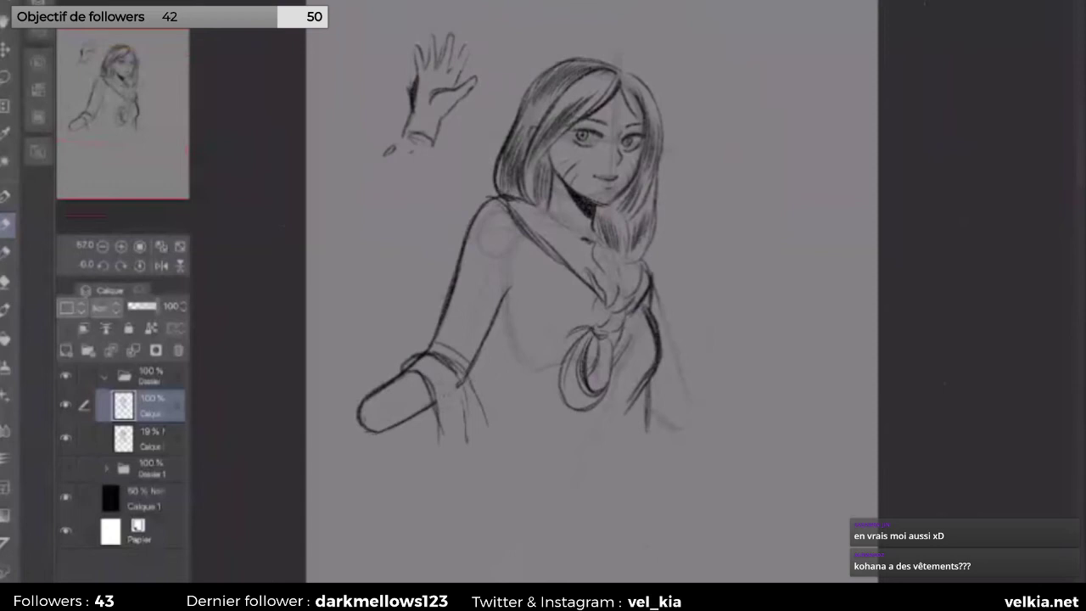
Step: Draw the torso side below the near armpit and the curved hem under the bust, starting the waist lines
mouse_move(491, 223)
mouse_down()
mouse_move(513, 299)
mouse_move(494, 365)
mouse_up()
drag(594, 452, 640, 402)
drag(516, 419, 582, 447)
drag(513, 438, 600, 453)
drag(505, 416, 532, 428)
drag(494, 361, 492, 379)
drag(610, 461, 625, 509)
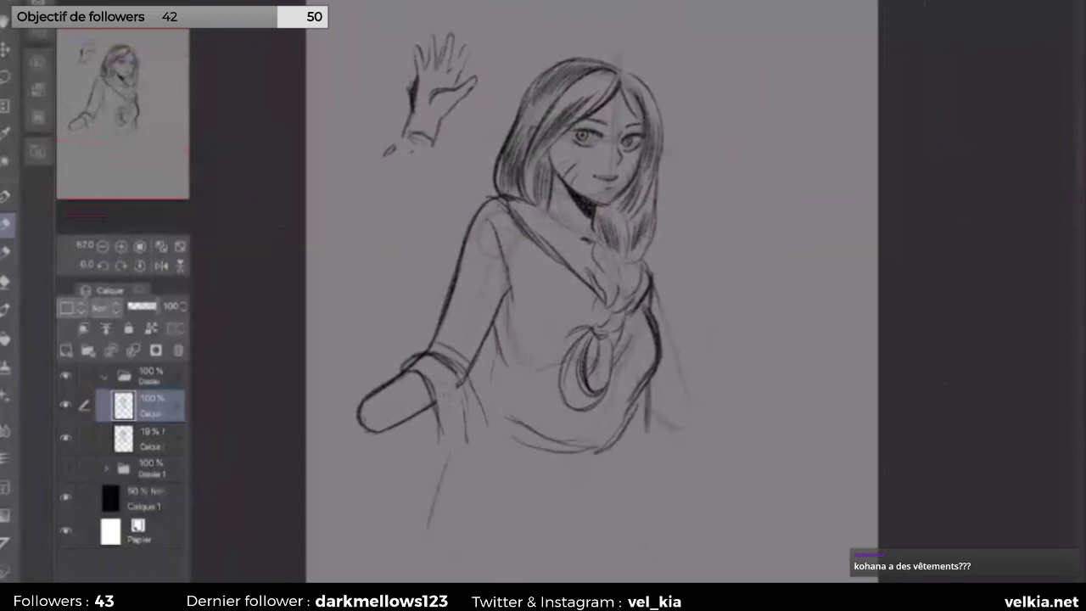
Step: Draw the far sleeve's hanging edges and add draped fabric lines below the near forearm
drag(660, 300, 667, 458)
drag(665, 431, 671, 448)
mouse_move(417, 421)
mouse_down()
mouse_move(408, 468)
mouse_move(429, 517)
mouse_up()
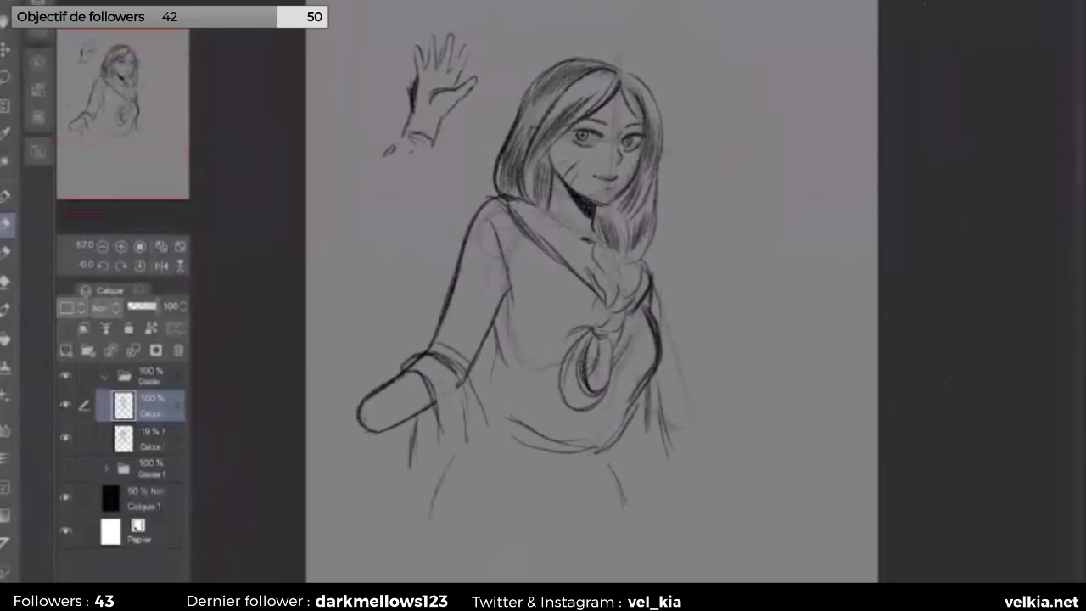
Step: Draw both sides of the garment below the bust with doubled fold lines and extend the far sleeve downward
drag(626, 442, 638, 521)
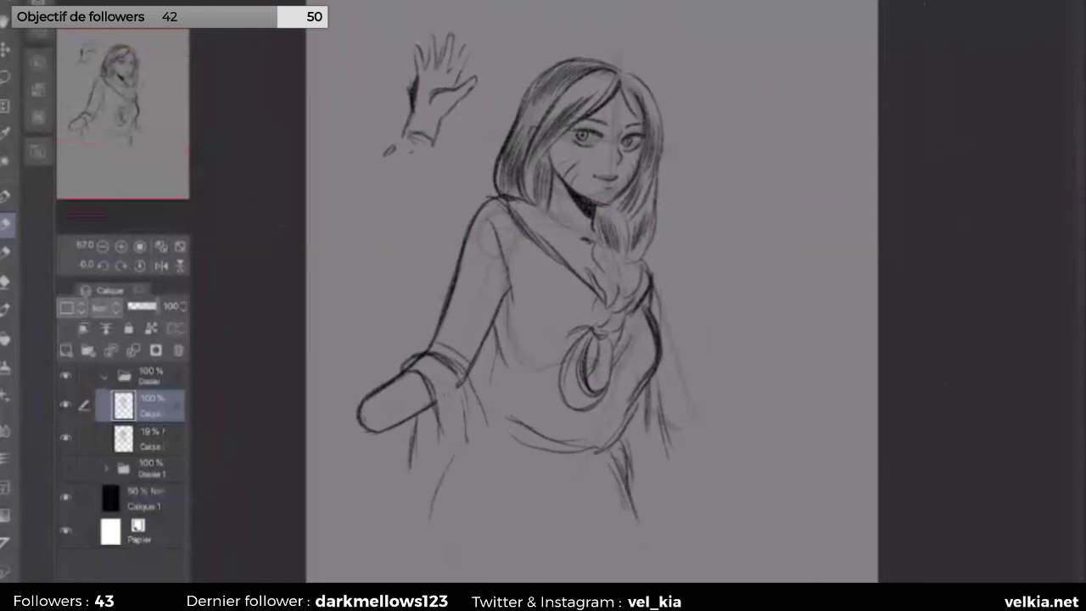
drag(501, 455, 507, 553)
drag(636, 516, 639, 529)
drag(499, 449, 506, 573)
drag(639, 492, 652, 543)
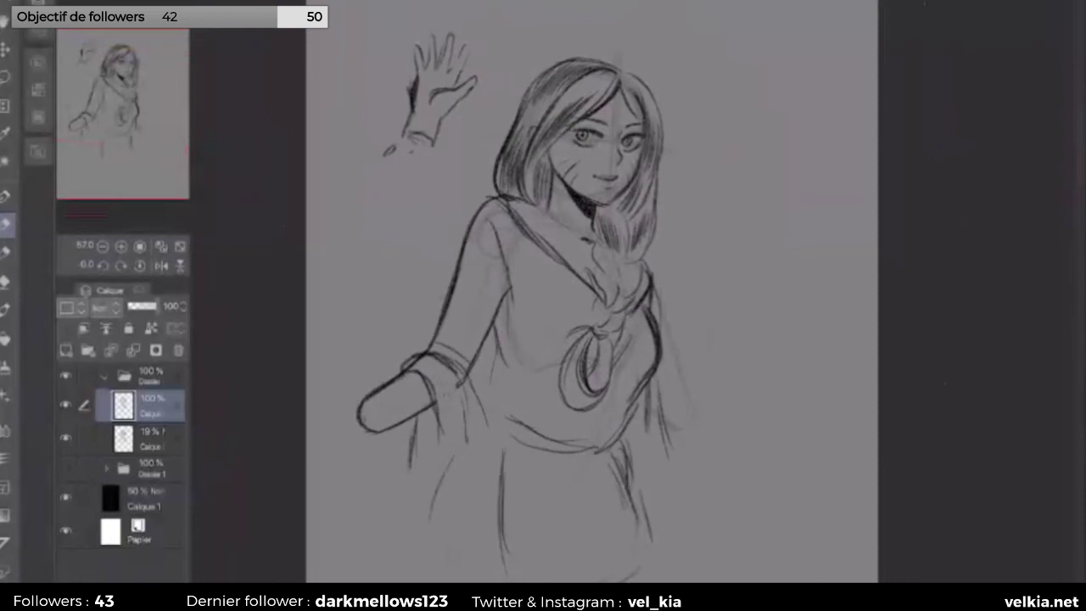
drag(503, 440, 486, 554)
drag(655, 431, 664, 480)
drag(649, 389, 676, 530)
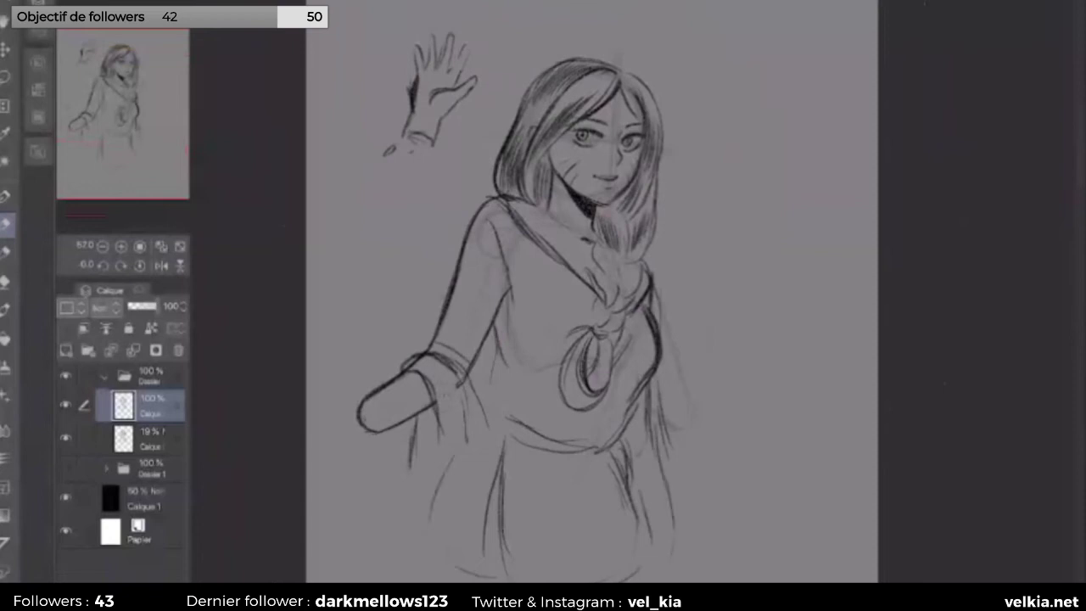
Step: Hide the faint rough sketch layer at 19% opacity and add strands to the hair around the parting
click(66, 437)
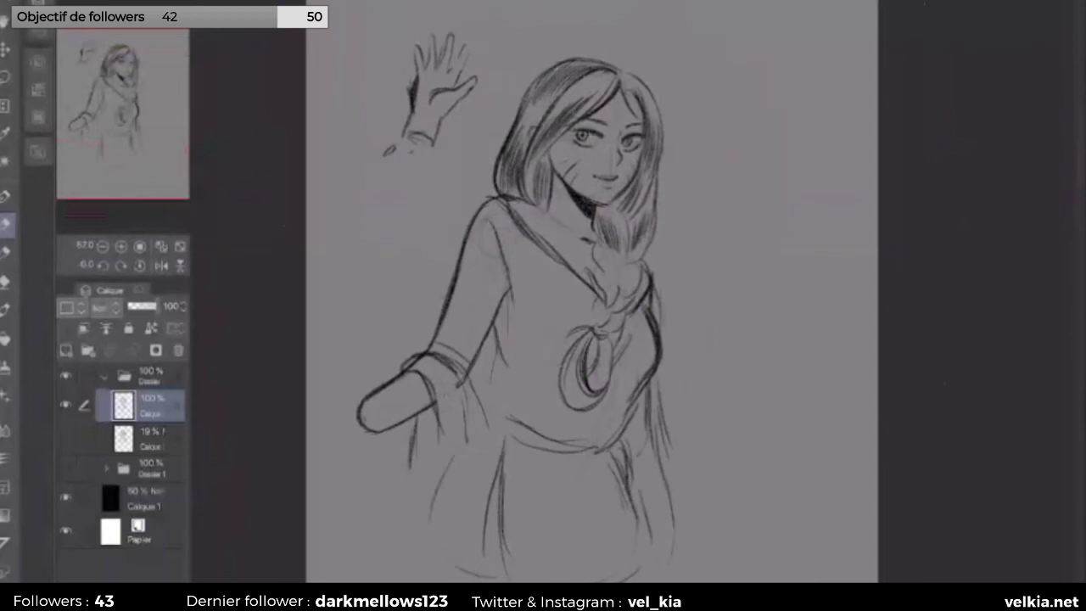
mouse_move(639, 89)
mouse_down()
mouse_move(649, 101)
mouse_move(590, 86)
mouse_move(571, 94)
mouse_up()
scroll(528, 307, down, 1)
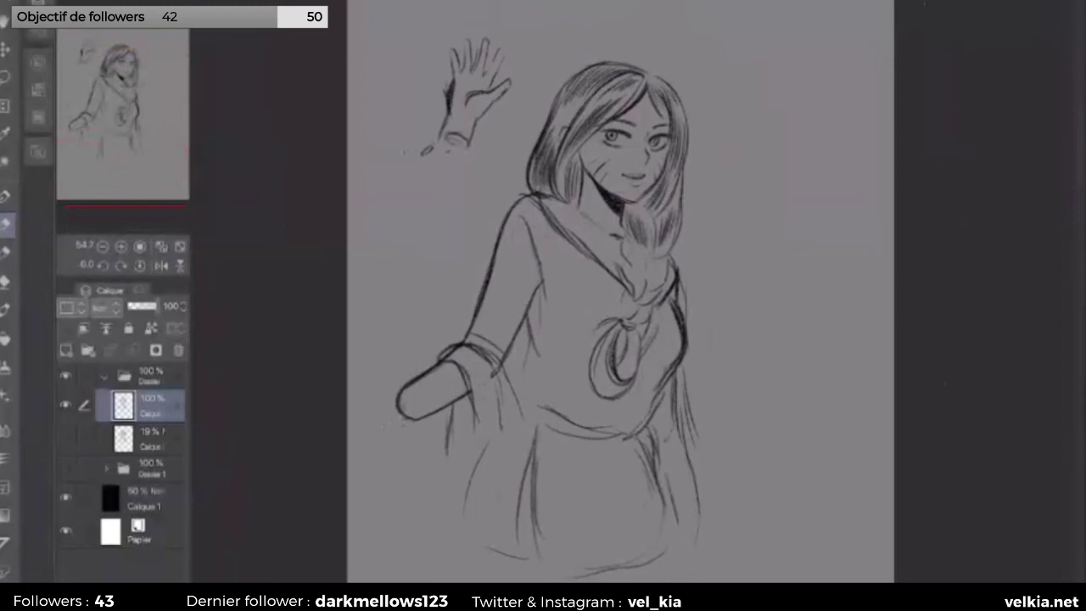
Step: Open another app in split view and browse the Kohana artwork files to compare the character's earlier drawings
mouse_move(806, 513)
mouse_down()
mouse_move(838, 507)
mouse_move(826, 500)
mouse_up()
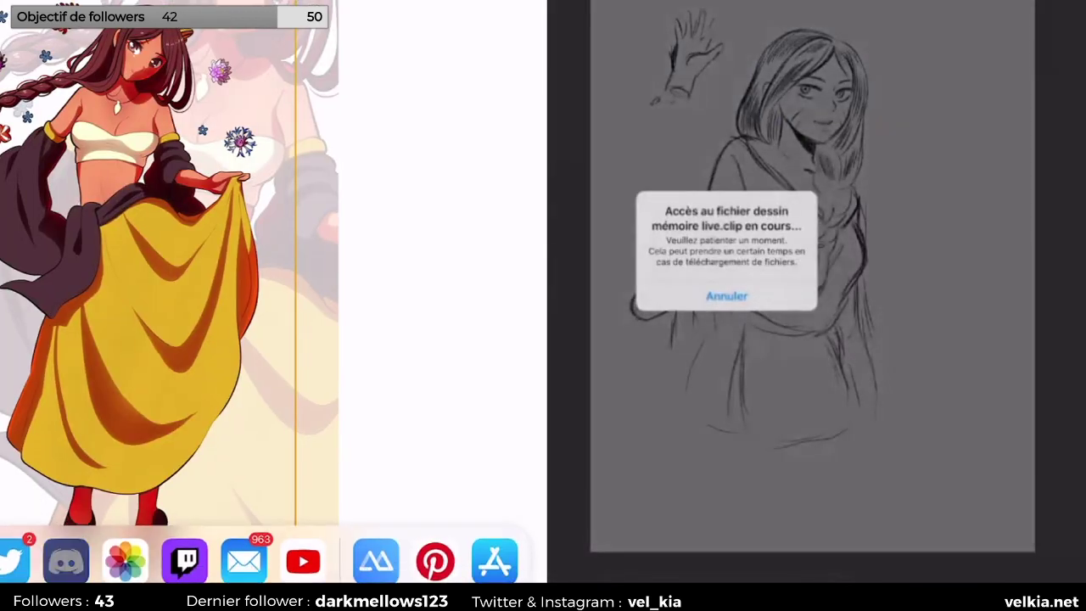
drag(66, 560, 478, 356)
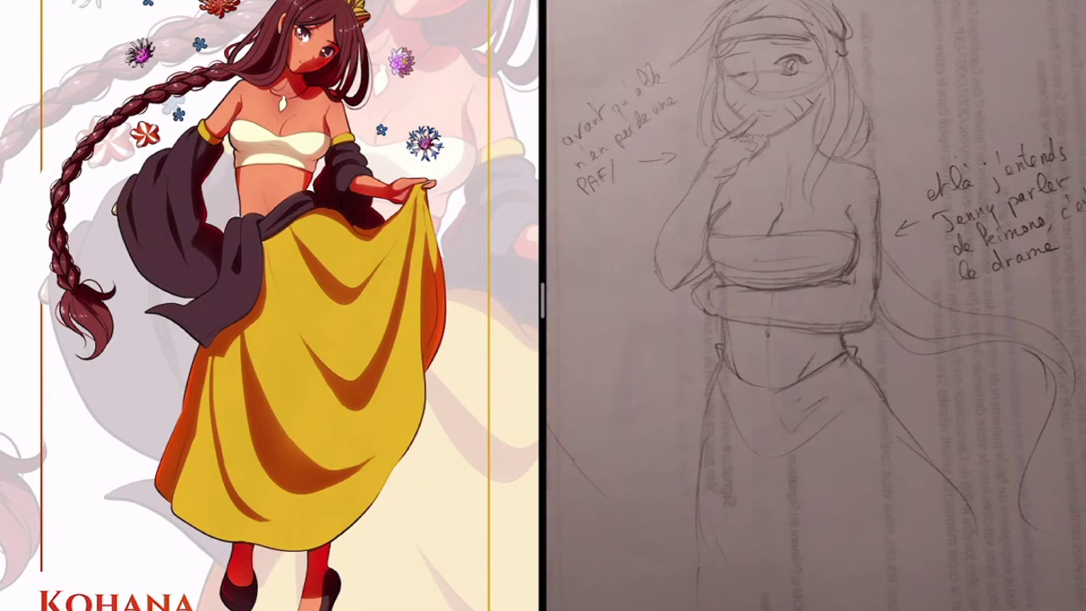
key(Escape)
scroll(269, 323, down, 2)
scroll(269, 322, up, 2)
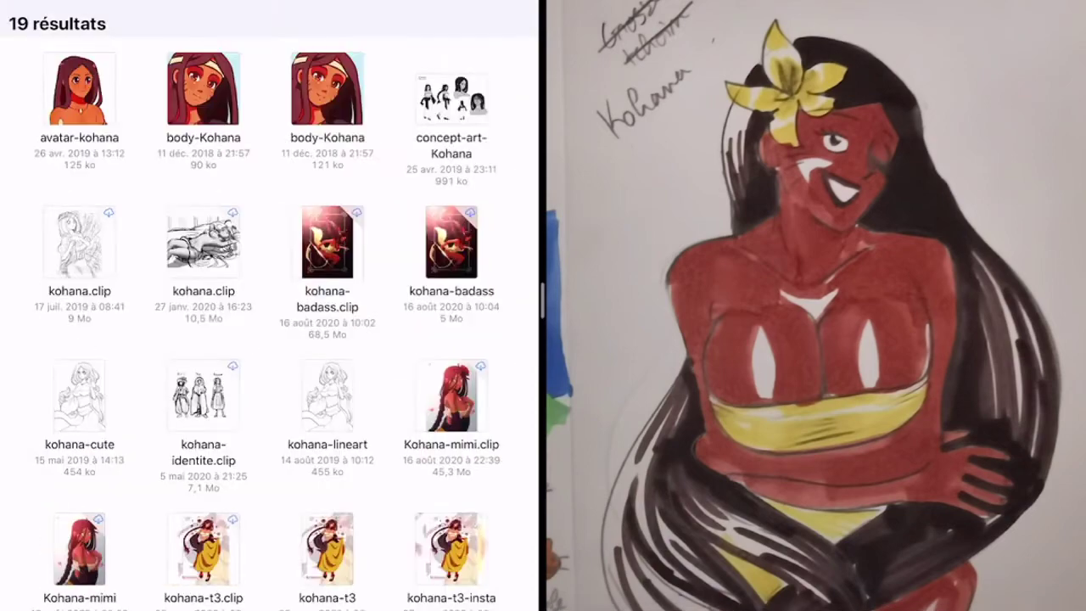
scroll(269, 305, down, 1)
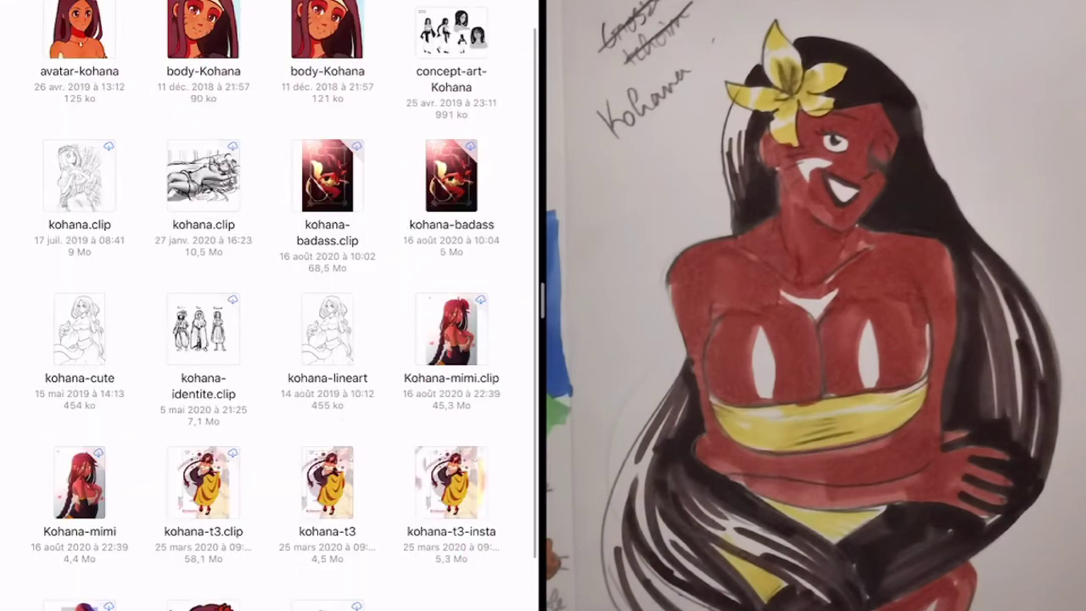
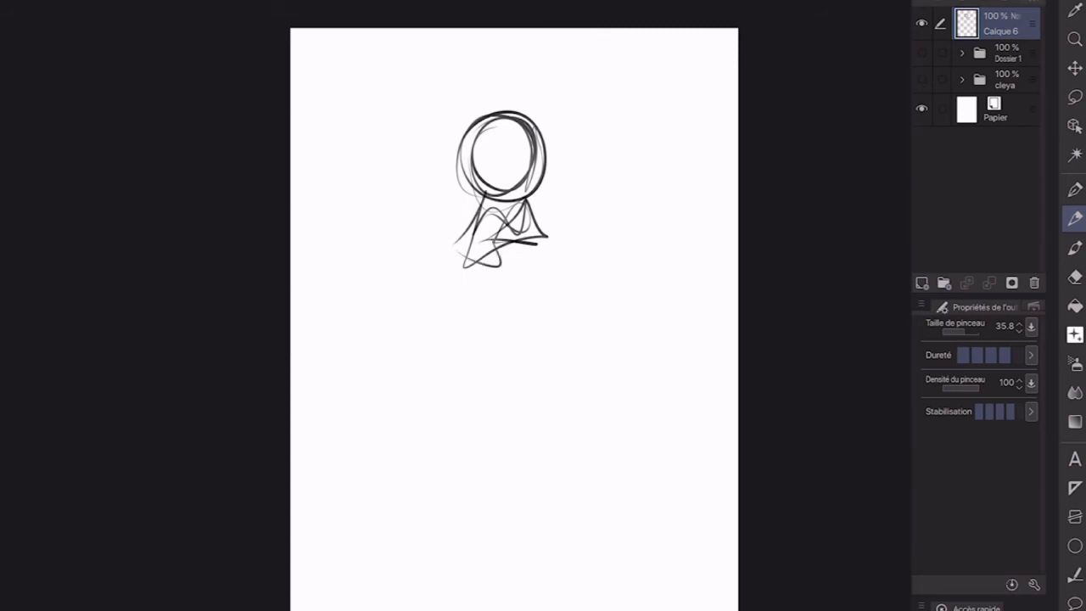
Step: Sketch the neck sides and sloping shoulder lines of a new figure below the head circle
drag(489, 244, 416, 270)
mouse_move(467, 229)
mouse_down()
mouse_move(422, 356)
mouse_move(590, 253)
mouse_up()
drag(611, 264, 567, 356)
drag(594, 248, 547, 307)
mouse_move(530, 200)
mouse_down()
mouse_move(534, 235)
mouse_move(507, 236)
mouse_up()
mouse_move(476, 192)
mouse_down()
mouse_move(469, 233)
mouse_move(386, 289)
mouse_move(459, 246)
mouse_up()
Step: Sketch both rounded shoulders and rough in the figure's right-hand upper arm down to the bent elbow
mouse_move(561, 253)
mouse_down()
mouse_move(621, 314)
mouse_move(631, 305)
mouse_up()
mouse_move(577, 254)
mouse_down()
mouse_move(567, 346)
mouse_move(594, 356)
mouse_up()
drag(619, 264, 606, 333)
drag(551, 254, 588, 261)
drag(388, 263, 373, 329)
drag(569, 270, 545, 392)
drag(626, 273, 575, 413)
drag(565, 273, 512, 389)
drag(560, 308, 527, 397)
drag(535, 416, 580, 386)
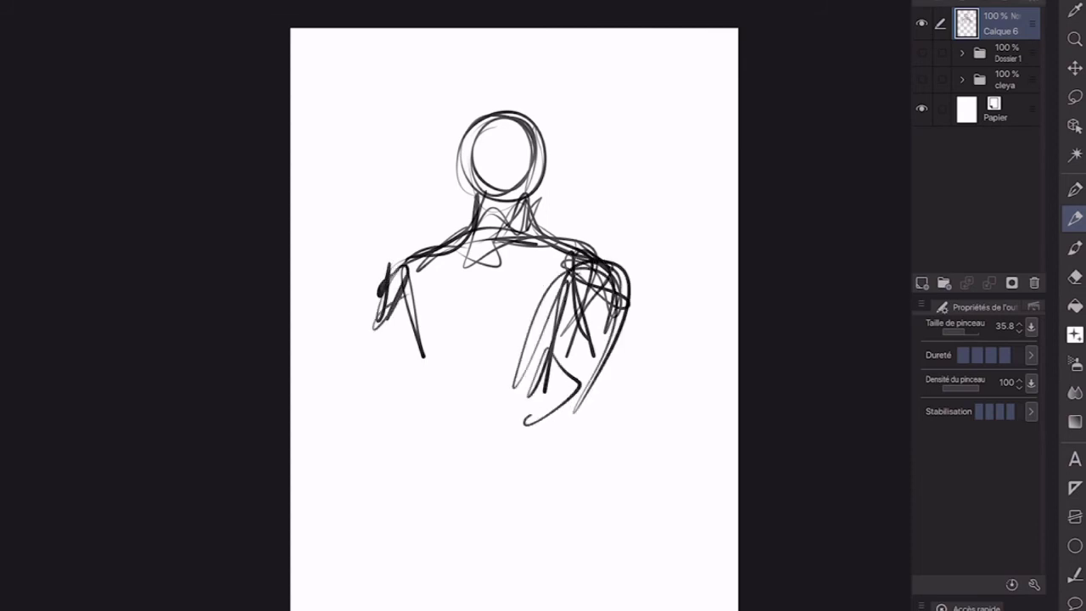
Step: Sketch the front forearm folded across the torso and start the outer edge of the opposite arm
drag(457, 351, 577, 396)
drag(465, 357, 509, 419)
drag(392, 354, 421, 349)
mouse_move(411, 339)
mouse_down()
mouse_move(511, 350)
mouse_move(413, 358)
mouse_move(565, 391)
mouse_up()
drag(409, 367, 535, 419)
drag(513, 382, 438, 409)
drag(412, 317, 389, 356)
drag(400, 283, 378, 371)
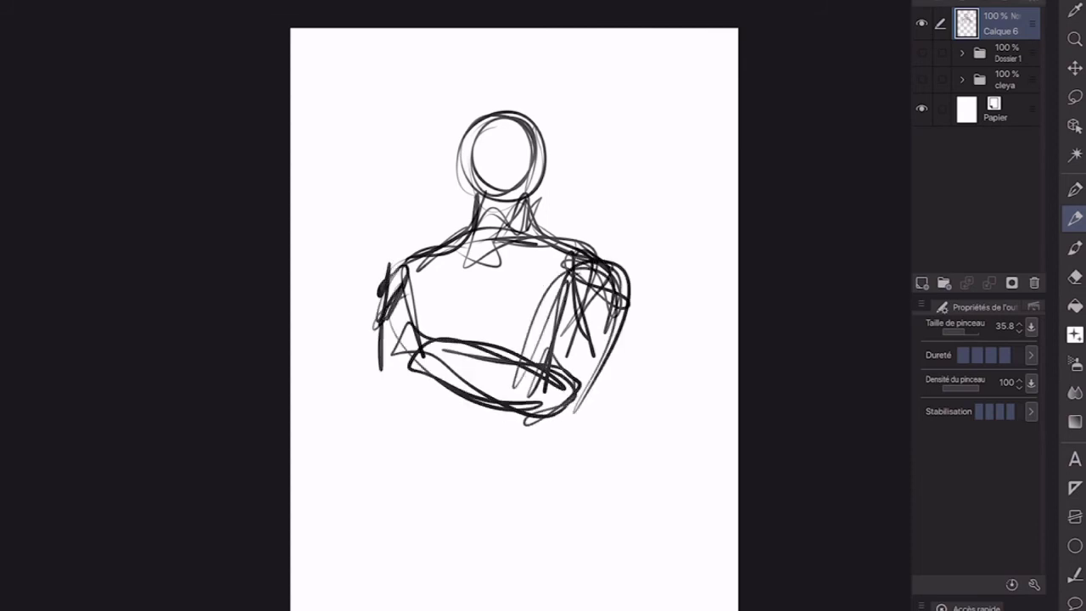
Step: Sketch the left-hand upper arm and bent elbow, linking the shoulder to the neck
drag(424, 316, 370, 407)
drag(408, 290, 365, 421)
drag(377, 328, 353, 416)
drag(419, 354, 373, 402)
drag(406, 271, 351, 395)
drag(472, 232, 380, 312)
Step: Reinforce the neck and draw the centre line down the chest to the folded arms
drag(484, 196, 472, 244)
mouse_move(475, 206)
mouse_down()
mouse_move(524, 197)
mouse_move(477, 239)
mouse_up()
drag(489, 212, 467, 311)
drag(477, 263, 456, 353)
drag(480, 261, 458, 338)
Step: Draw the underside of the crossed forearms and the outer contour of the right-hand arm around the elbow
mouse_move(407, 389)
mouse_down()
mouse_move(474, 409)
mouse_move(608, 352)
mouse_up()
drag(521, 429, 625, 319)
drag(590, 273, 627, 364)
drag(610, 306, 559, 461)
drag(602, 273, 557, 409)
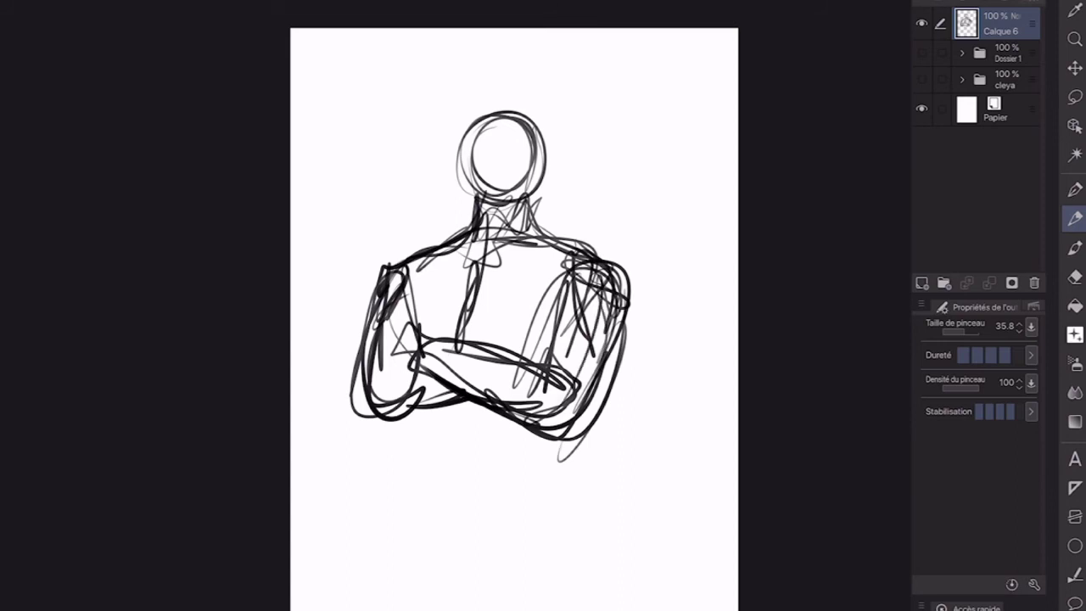
Step: Reinforce the inner arm lines, sketch the torso sides below the crossed arms and start the right-hand hip
drag(592, 353, 542, 415)
drag(600, 332, 509, 404)
drag(419, 302, 408, 371)
mouse_move(409, 293)
mouse_down()
mouse_move(404, 411)
mouse_move(415, 448)
mouse_up()
drag(412, 409, 423, 456)
drag(601, 290, 564, 387)
mouse_move(553, 429)
mouse_down()
mouse_move(546, 468)
mouse_move(599, 531)
mouse_up()
mouse_move(577, 493)
mouse_down()
mouse_move(528, 548)
mouse_move(493, 566)
mouse_up()
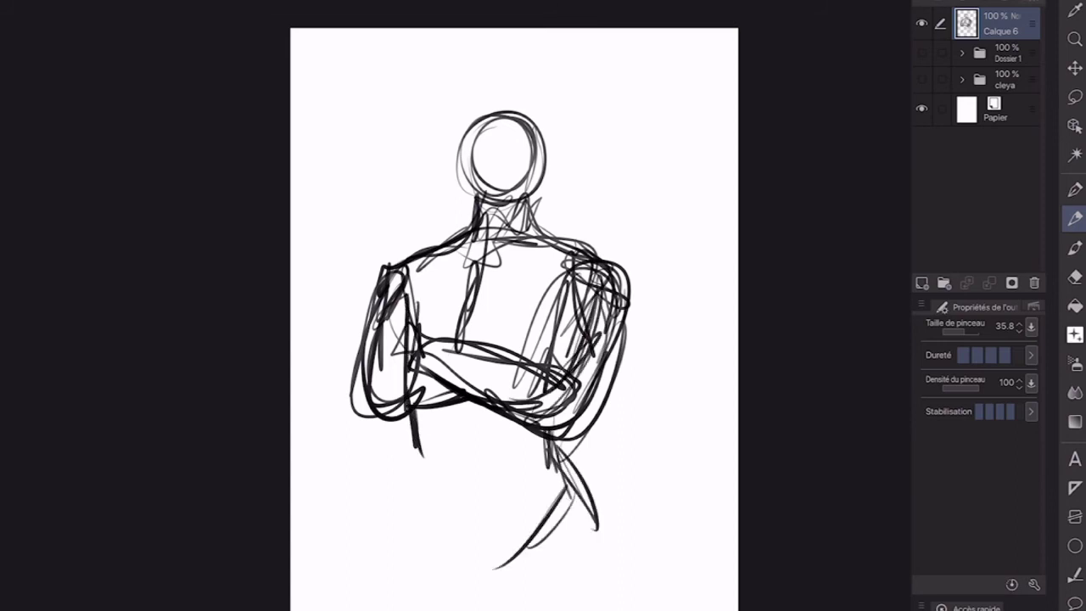
Step: Draw the left-hand waist and the V-shaped groin lines running down from both hips
drag(424, 412, 417, 468)
drag(425, 416, 411, 512)
mouse_move(421, 459)
mouse_down()
mouse_move(409, 519)
mouse_move(440, 558)
mouse_up()
drag(421, 519, 474, 607)
drag(526, 548, 456, 608)
drag(537, 517, 503, 595)
drag(545, 504, 506, 562)
Step: Sketch the outer contours of both thighs and darken the crotch where the groin lines meet
drag(547, 449, 566, 504)
drag(555, 444, 573, 520)
drag(560, 473, 580, 571)
drag(563, 511, 575, 603)
mouse_move(557, 475)
mouse_down()
mouse_move(489, 566)
mouse_move(489, 607)
mouse_up()
drag(419, 506, 390, 579)
drag(419, 480, 377, 599)
drag(467, 591, 450, 609)
drag(482, 573, 449, 609)
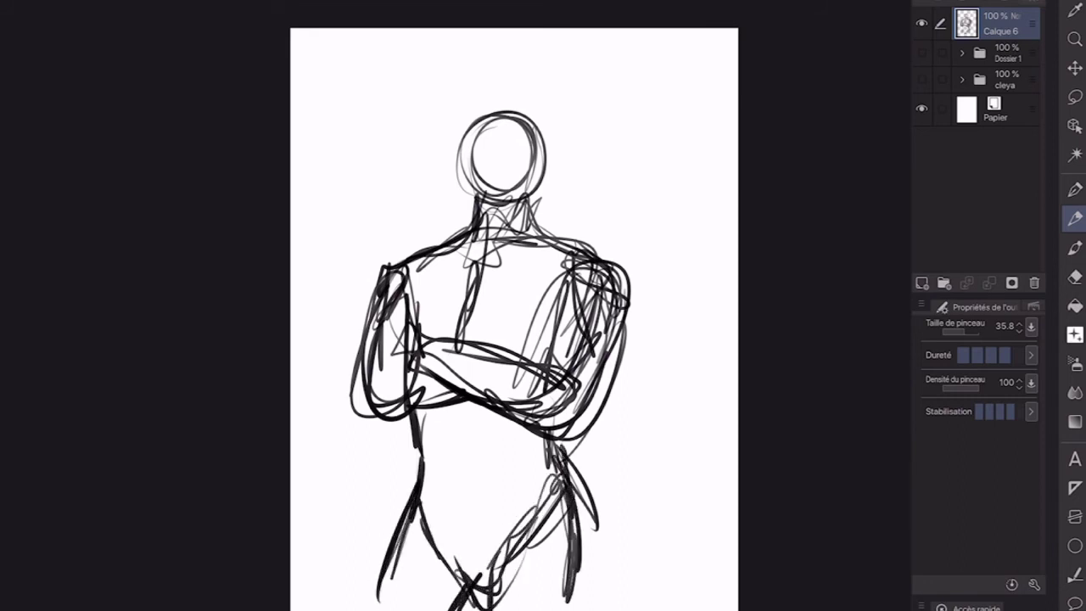
Step: Reinforce the left-hand groin and waist contours and draw a curved line across the lower belly
drag(434, 551, 479, 578)
drag(429, 483, 464, 570)
drag(416, 463, 440, 543)
drag(494, 465, 547, 464)
mouse_move(516, 449)
mouse_down()
mouse_move(532, 446)
mouse_move(423, 472)
mouse_up()
drag(506, 465, 422, 480)
drag(419, 425, 437, 487)
mouse_move(419, 412)
mouse_down()
mouse_move(435, 484)
mouse_move(427, 475)
mouse_up()
drag(415, 403, 421, 438)
Step: Thicken the head outline and neck sides and draw a curved neckline at the base of the neck
drag(470, 209, 535, 190)
drag(538, 119, 513, 201)
drag(531, 111, 519, 186)
drag(469, 163, 545, 167)
mouse_move(471, 128)
mouse_down()
mouse_move(459, 209)
mouse_move(455, 146)
mouse_up()
drag(471, 134, 536, 116)
mouse_move(528, 181)
mouse_down()
mouse_move(532, 236)
mouse_move(565, 253)
mouse_move(452, 273)
mouse_up()
drag(469, 195, 451, 240)
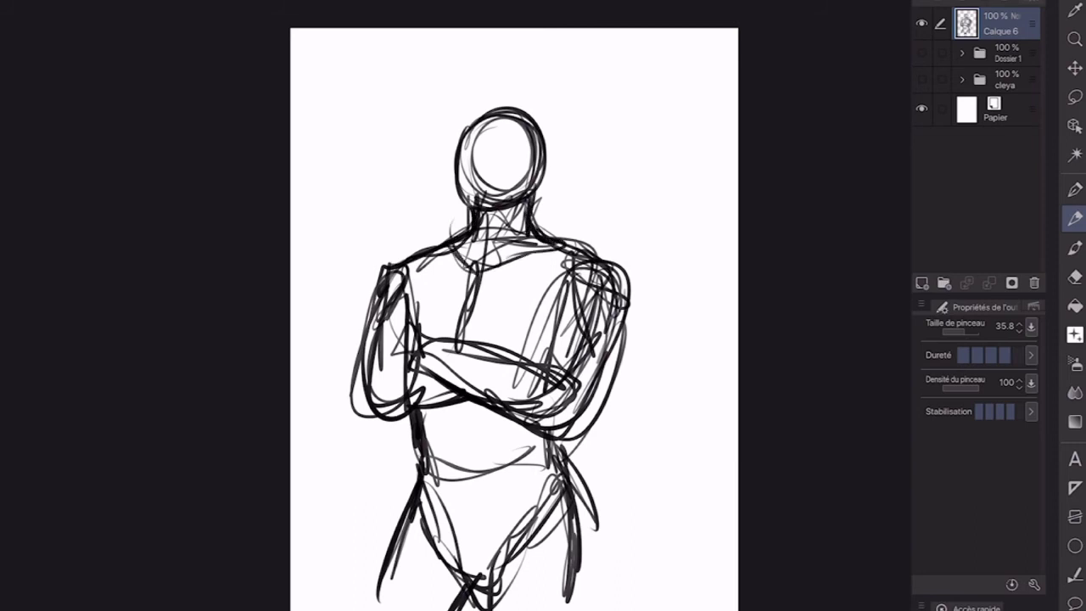
Step: Darken the shoulder and upper arm contours and sketch a hand gripping the right-hand upper arm
mouse_move(375, 280)
mouse_down()
mouse_move(412, 253)
mouse_move(415, 358)
mouse_up()
drag(384, 283, 370, 331)
mouse_move(421, 341)
mouse_down()
mouse_move(438, 339)
mouse_move(410, 352)
mouse_up()
mouse_move(519, 363)
mouse_down()
mouse_move(575, 344)
mouse_move(587, 366)
mouse_move(599, 304)
mouse_up()
drag(587, 343, 597, 311)
drag(609, 265, 629, 326)
Step: Draw the collarbone line toward the right-hand shoulder, thicken the head's outline and switch to the eraser
drag(567, 253, 477, 278)
mouse_move(538, 223)
mouse_down()
mouse_move(532, 188)
mouse_move(552, 127)
mouse_move(467, 182)
mouse_move(483, 204)
mouse_move(450, 123)
mouse_move(465, 181)
mouse_move(527, 201)
mouse_move(550, 140)
mouse_move(541, 109)
mouse_up()
key(e)
key(p)
key(e)
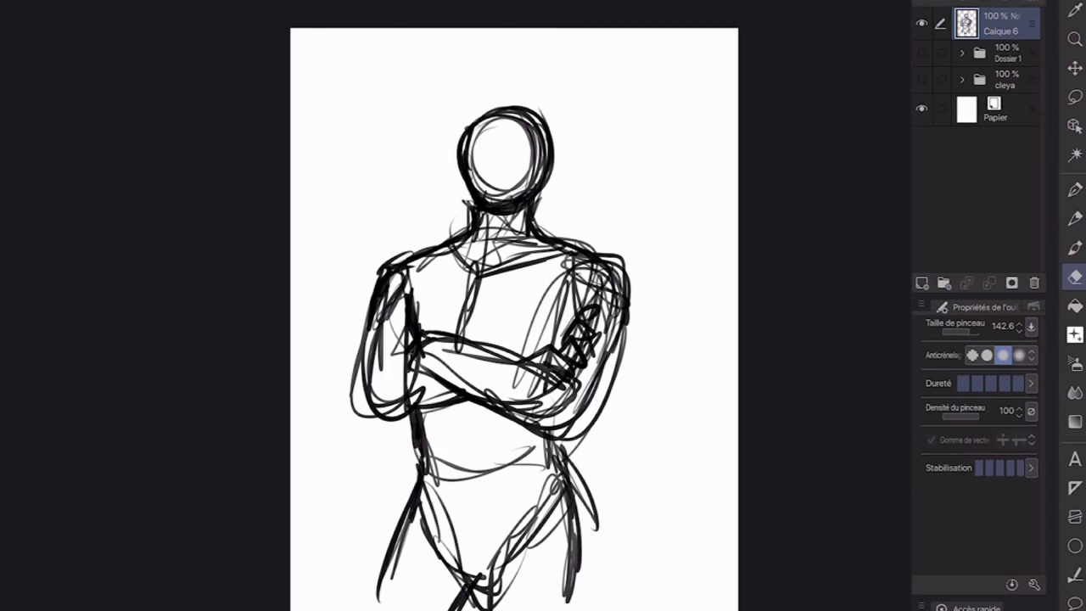
Step: Undo the last head stroke and sketch the face's vertical and horizontal guidelines, two round eyes and the nose line
key(ctrl+z)
key(p)
drag(506, 103, 496, 204)
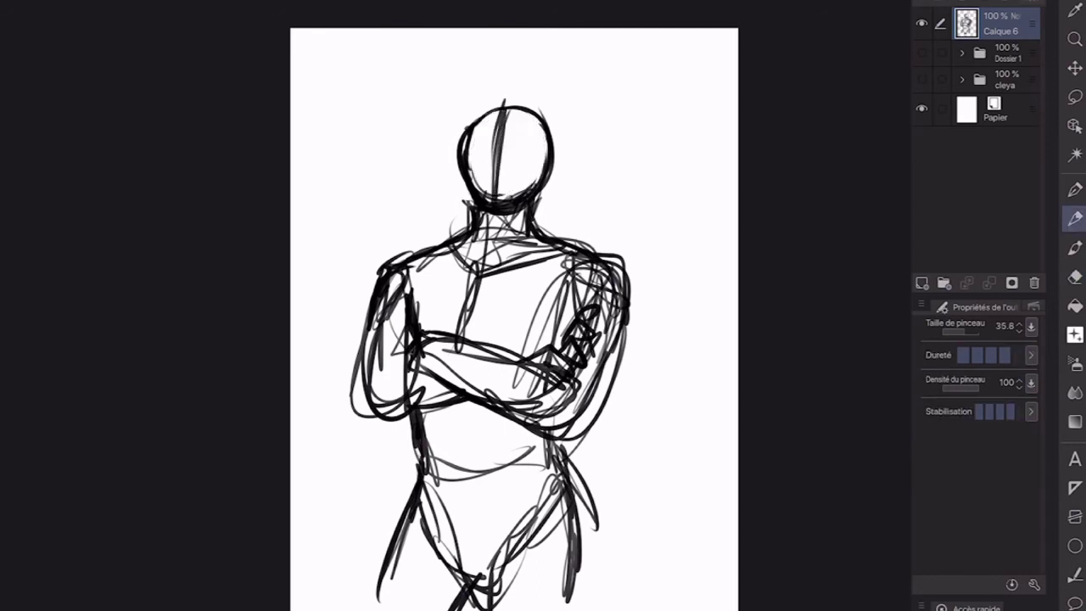
drag(469, 124, 536, 108)
mouse_move(475, 159)
mouse_down()
mouse_move(548, 157)
mouse_move(519, 157)
mouse_up()
mouse_move(480, 153)
mouse_down()
mouse_move(521, 151)
mouse_move(531, 173)
mouse_up()
mouse_move(496, 137)
mouse_down()
mouse_move(496, 202)
mouse_move(494, 192)
mouse_move(536, 210)
mouse_up()
Step: Reinforce the jaw and chin outline, sketch a small mouth and strengthen the head's right-hand contour
key(e)
key(p)
drag(476, 190, 524, 211)
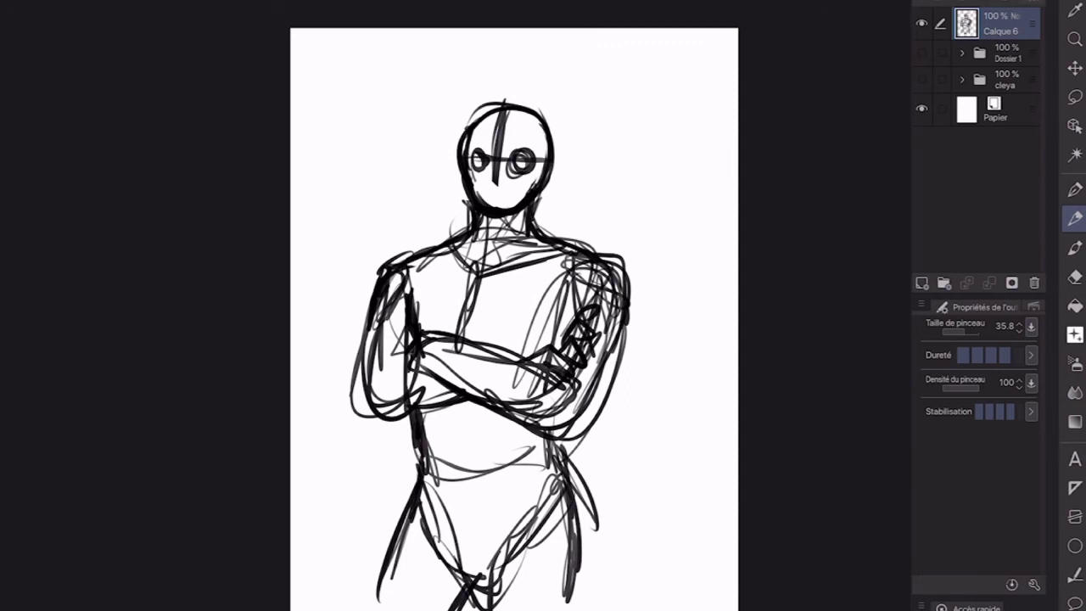
mouse_move(553, 144)
mouse_down()
mouse_move(497, 97)
mouse_move(460, 129)
mouse_move(554, 131)
mouse_up()
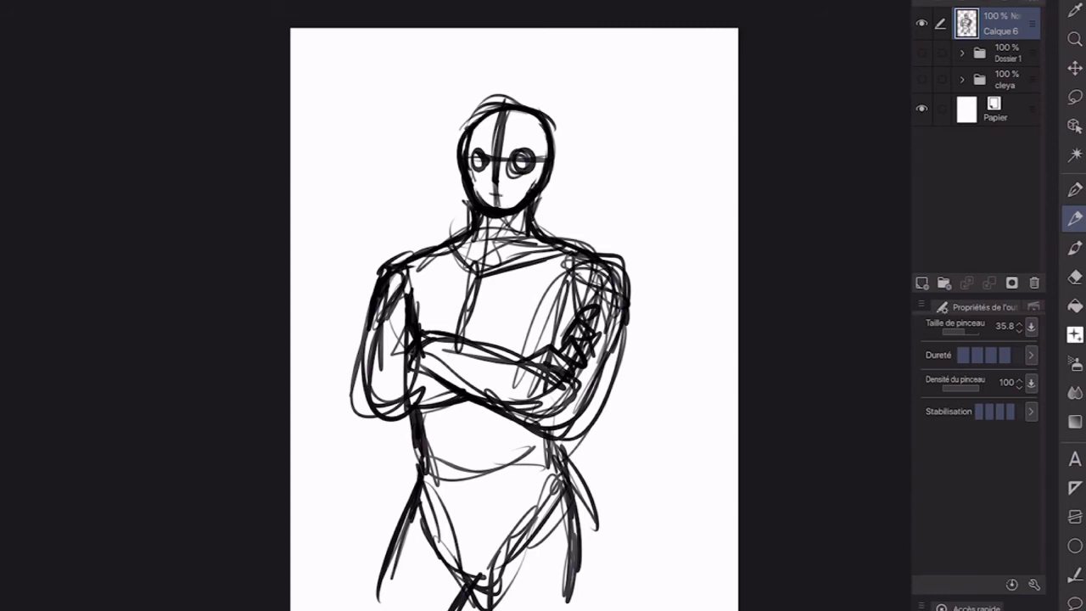
Step: Darken the chest's centre line and extend it down across the belly to the groin
mouse_move(466, 245)
mouse_down()
mouse_move(492, 282)
mouse_move(471, 339)
mouse_up()
drag(463, 406, 480, 574)
mouse_move(475, 507)
mouse_down()
mouse_move(477, 572)
mouse_move(490, 584)
mouse_up()
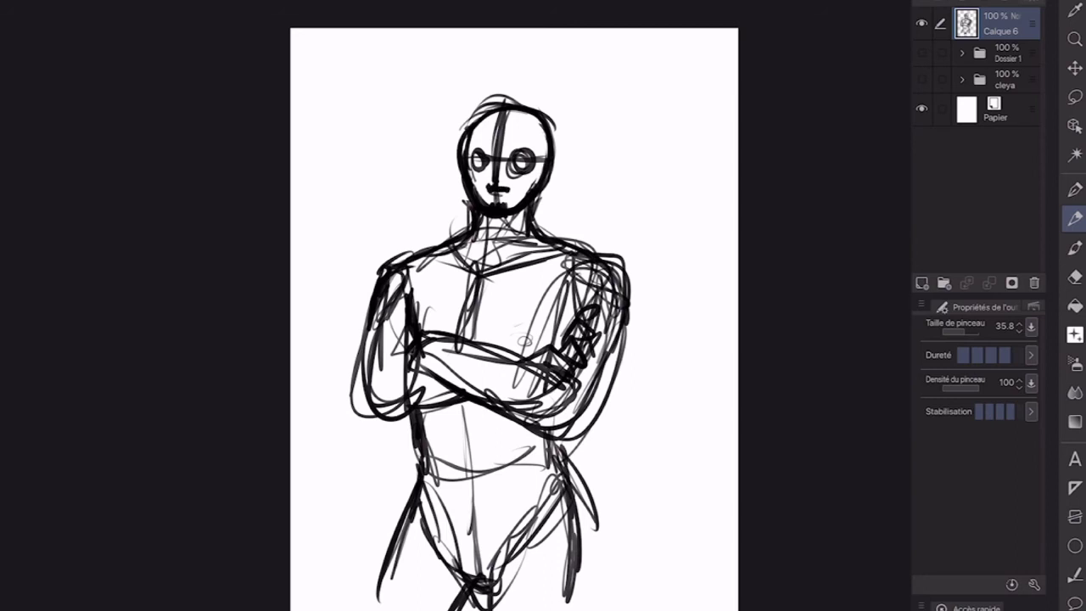
Step: Fill in a short beard along the jaw and sketch the right-hand ear
drag(512, 205, 536, 188)
drag(480, 182, 484, 206)
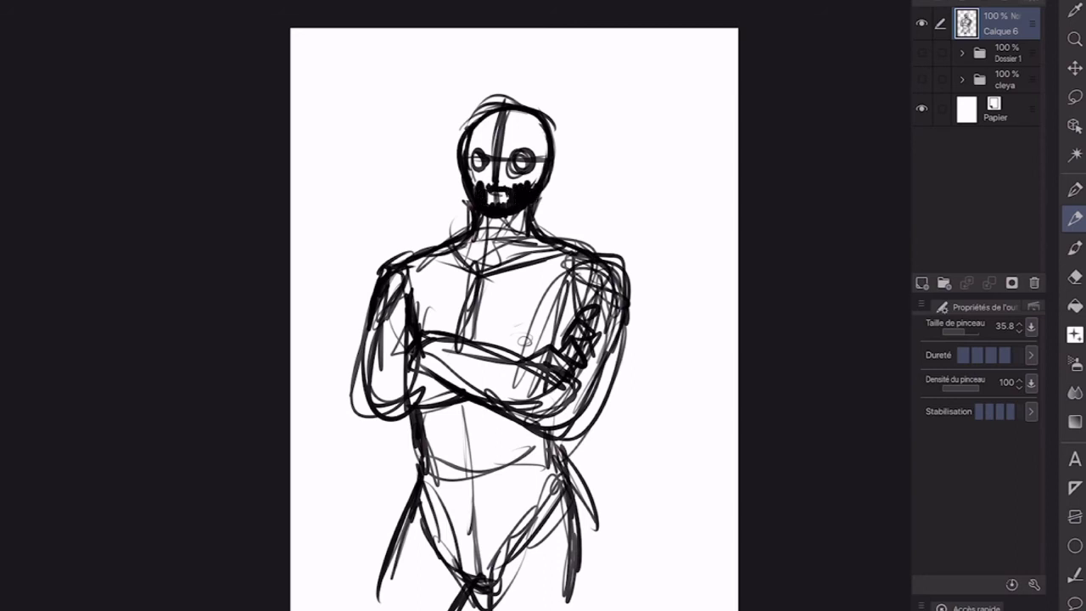
mouse_move(552, 153)
mouse_down()
mouse_move(557, 182)
mouse_move(546, 191)
mouse_up()
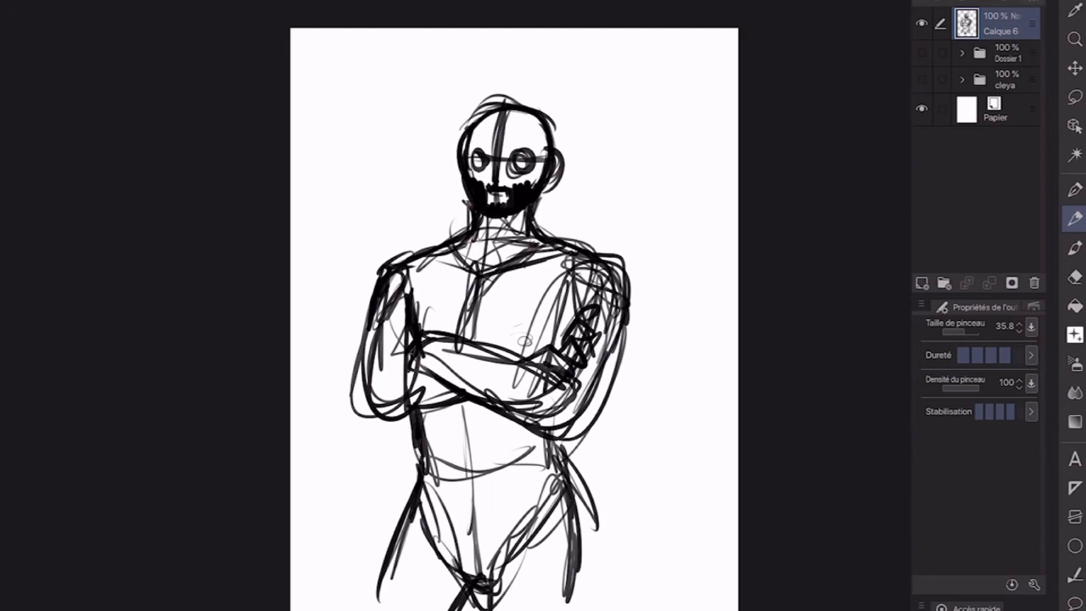
Step: Sketch the vest's armhole lines and the curved sash lines across the waist, reinforcing the waist sides
mouse_move(519, 270)
mouse_down()
mouse_move(446, 282)
mouse_move(448, 236)
mouse_move(417, 322)
mouse_up()
drag(580, 258, 553, 348)
drag(540, 443, 436, 473)
mouse_move(573, 445)
mouse_down()
mouse_move(431, 470)
mouse_move(516, 430)
mouse_up()
mouse_move(418, 432)
mouse_down()
mouse_move(527, 421)
mouse_move(414, 480)
mouse_up()
drag(552, 444, 565, 533)
Step: Sketch fold lines across the groin and upper thighs and reinforce the left-hand hip contour
mouse_move(564, 490)
mouse_down()
mouse_move(577, 605)
mouse_move(491, 568)
mouse_up()
mouse_move(497, 494)
mouse_down()
mouse_move(472, 570)
mouse_move(477, 558)
mouse_up()
drag(480, 496, 444, 577)
drag(417, 479, 399, 511)
drag(439, 520, 414, 546)
drag(399, 513, 390, 557)
drag(415, 470, 373, 593)
Step: Reinforce the left-hand upper arm's contour and lower the rough sketch layer's opacity to 19%
drag(392, 283, 373, 371)
drag(375, 332, 359, 412)
drag(387, 294, 373, 355)
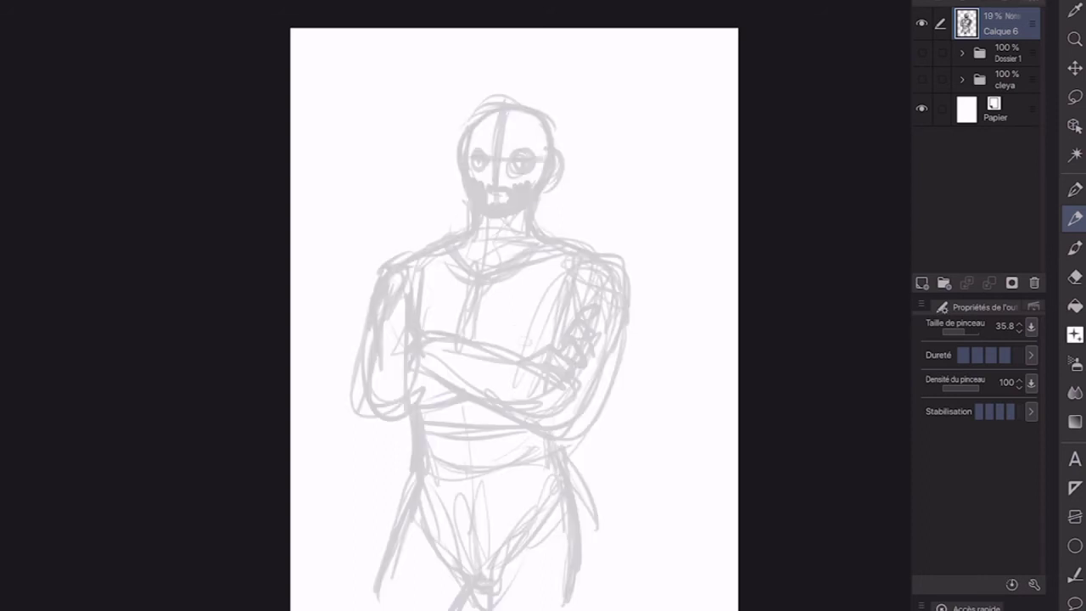
Step: Add a new layer above the faded sketch and ink the eyes, thick eyebrows, nose, moustache and mouth
key(ctrl+shift+n)
scroll(542, 143, up, 3)
drag(517, 158, 486, 159)
mouse_move(487, 158)
mouse_down()
mouse_move(532, 157)
mouse_move(529, 138)
mouse_up()
mouse_move(402, 154)
mouse_down()
mouse_move(439, 159)
mouse_move(403, 133)
mouse_up()
drag(478, 148, 533, 138)
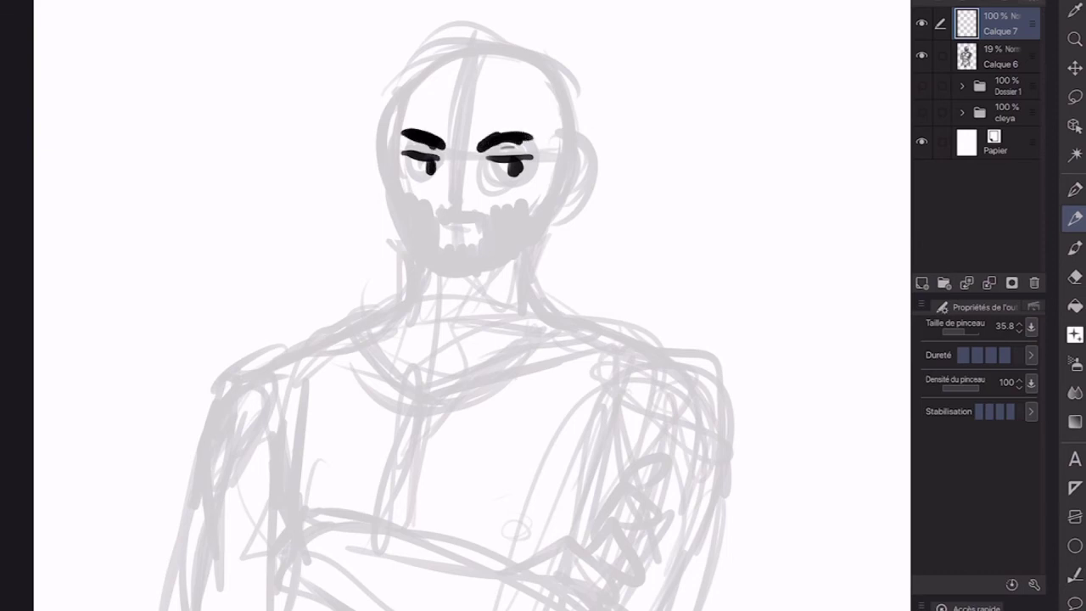
mouse_move(438, 192)
mouse_down()
mouse_move(469, 208)
mouse_move(473, 232)
mouse_move(456, 218)
mouse_move(487, 219)
mouse_up()
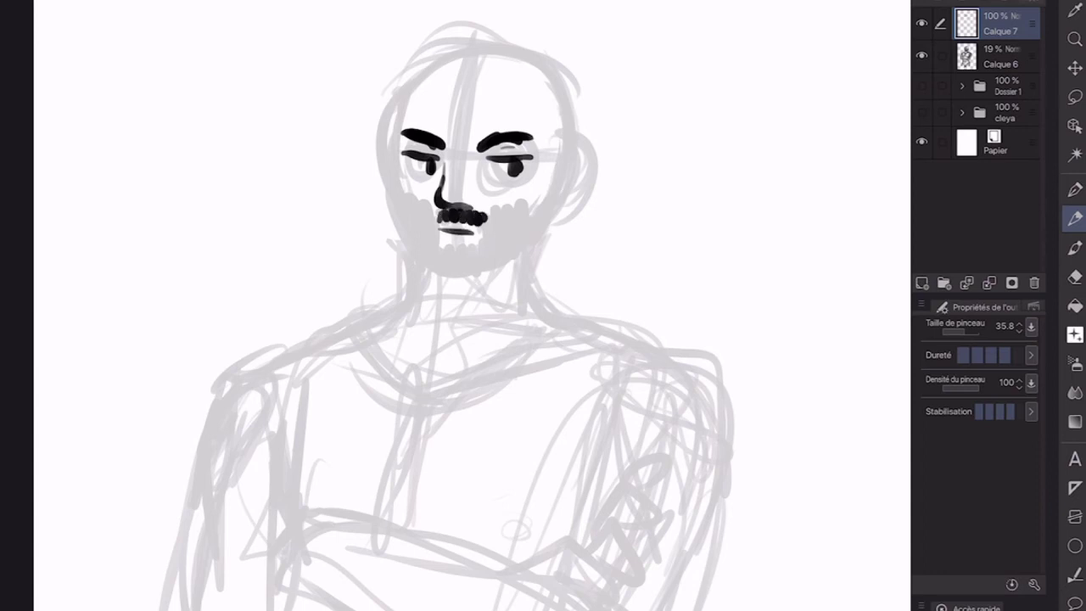
Step: Ink the bald head's outline, fill the beard with dense strokes and draw the ear, undoing stray strokes
mouse_move(584, 132)
mouse_down()
mouse_move(575, 82)
mouse_move(451, 42)
mouse_move(416, 61)
mouse_move(385, 117)
mouse_move(384, 167)
mouse_up()
mouse_move(384, 118)
mouse_down()
mouse_move(402, 241)
mouse_move(444, 277)
mouse_move(478, 275)
mouse_move(489, 222)
mouse_move(513, 255)
mouse_move(556, 199)
mouse_up()
mouse_move(564, 160)
mouse_down()
mouse_move(586, 150)
mouse_move(559, 204)
mouse_move(585, 194)
mouse_move(568, 227)
mouse_up()
key(ctrl+z)
key(ctrl+z)
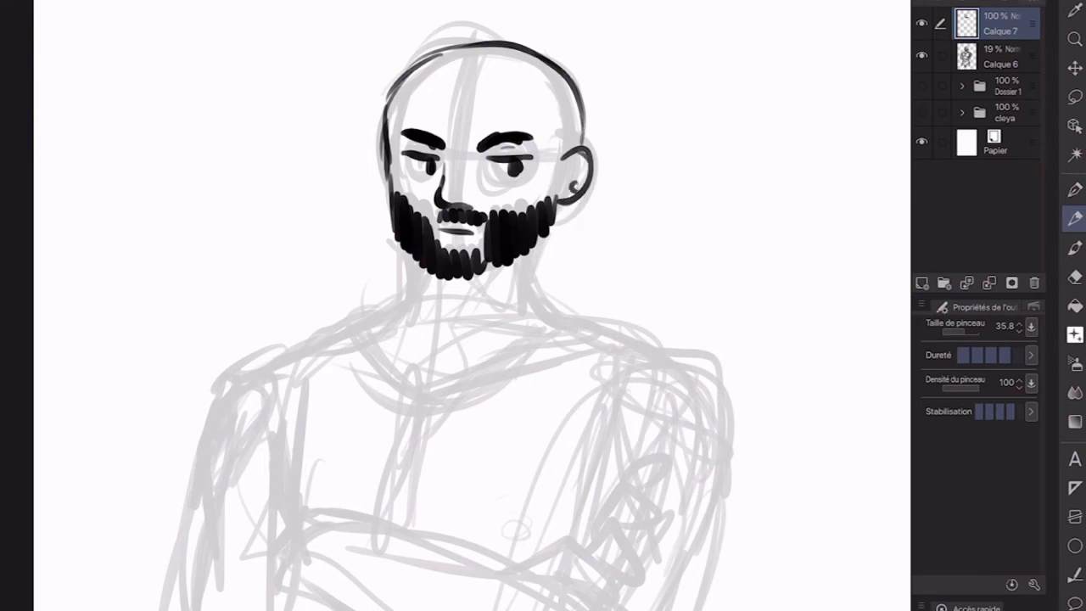
mouse_move(577, 191)
mouse_down()
mouse_move(563, 202)
mouse_move(578, 174)
mouse_move(567, 203)
mouse_up()
key(ctrl+z)
key(ctrl+z)
scroll(382, 305, up, 1)
Step: Ink both sides of the neck, hatch the shadow under the beard and undo the last chest strokes
mouse_move(530, 258)
mouse_down()
mouse_move(536, 309)
mouse_move(598, 360)
mouse_up()
mouse_move(402, 280)
mouse_down()
mouse_move(411, 329)
mouse_move(475, 287)
mouse_up()
mouse_move(416, 319)
mouse_down()
mouse_move(500, 287)
mouse_move(486, 305)
mouse_up()
drag(399, 336, 527, 277)
drag(412, 282, 341, 367)
drag(570, 367, 405, 404)
key(ctrl+z)
key(ctrl+z)
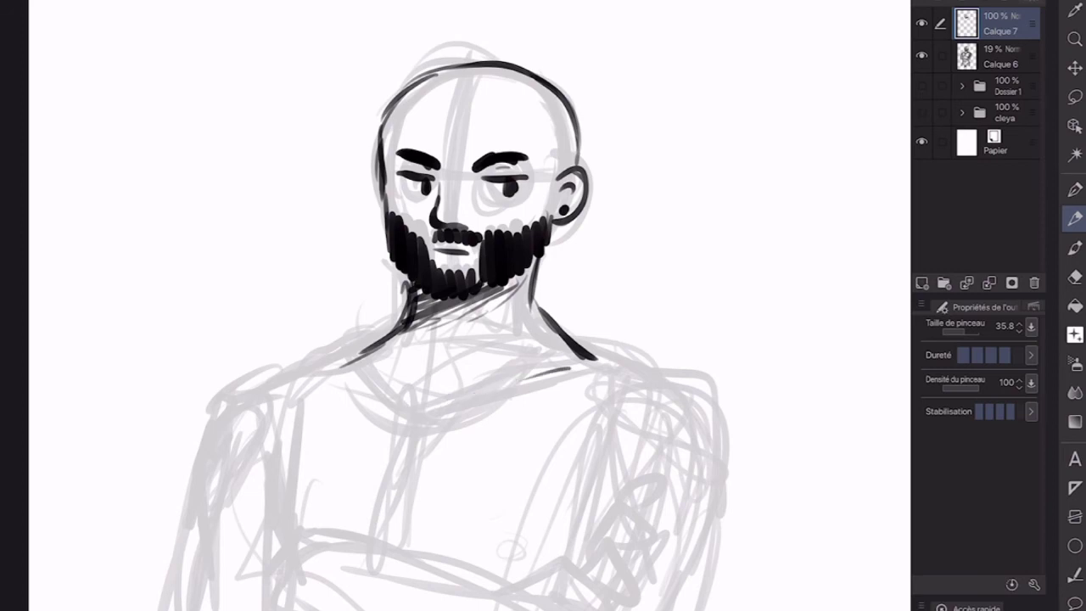
Step: Ink the vest's V-neckline, shoulder lines and armholes, and begin the lowest finger of the gripping hand
drag(365, 178, 459, 119)
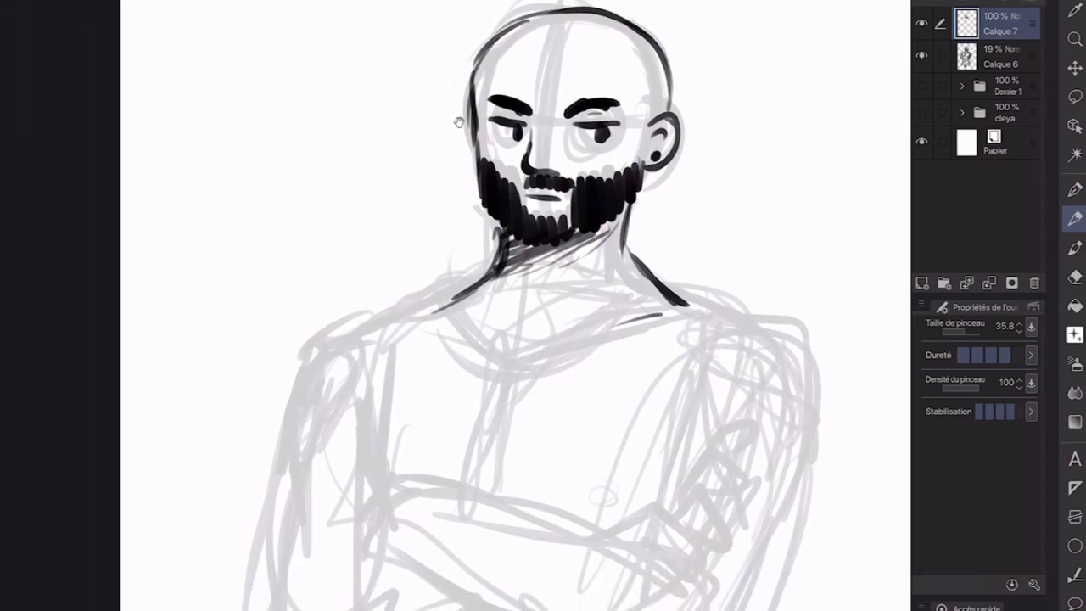
mouse_move(689, 300)
mouse_down()
mouse_move(455, 354)
mouse_move(451, 290)
mouse_move(393, 309)
mouse_move(371, 482)
mouse_move(761, 322)
mouse_move(687, 424)
mouse_up()
mouse_move(669, 515)
mouse_down()
mouse_move(642, 538)
mouse_move(704, 532)
mouse_up()
drag(695, 531, 710, 558)
drag(659, 536, 675, 545)
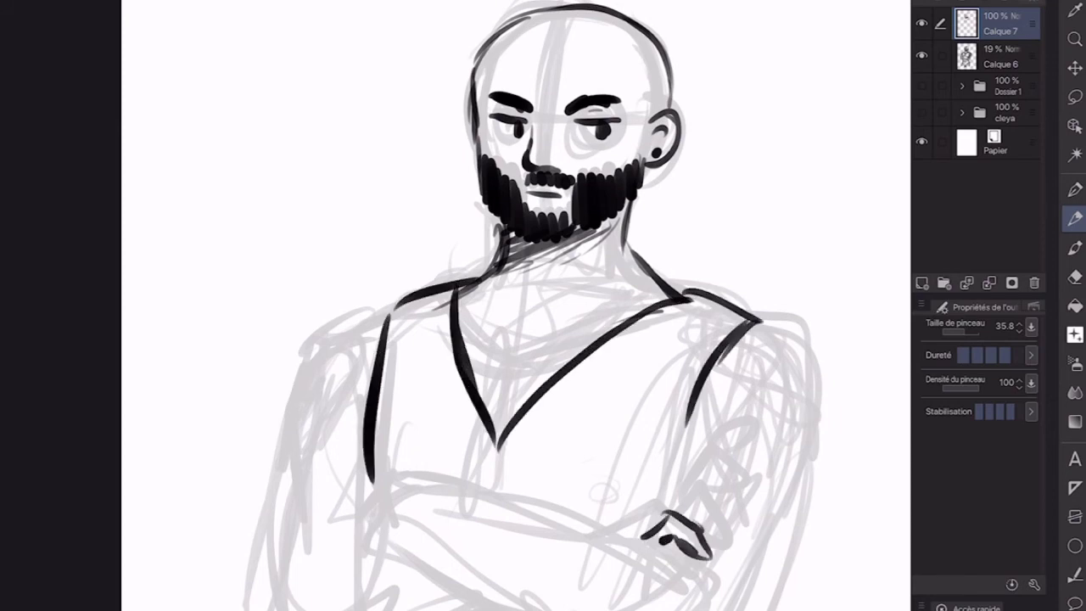
Step: Ink the remaining fingers of the gripping hand and the outer curve of the right-hand shoulder
mouse_move(686, 491)
mouse_down()
mouse_move(669, 516)
mouse_move(714, 508)
mouse_up()
drag(706, 496, 736, 526)
drag(692, 513, 718, 528)
mouse_move(689, 493)
mouse_down()
mouse_move(701, 478)
mouse_move(748, 491)
mouse_move(712, 500)
mouse_move(757, 497)
mouse_move(716, 456)
mouse_up()
drag(704, 465, 762, 451)
drag(724, 473, 757, 458)
mouse_move(767, 322)
mouse_down()
mouse_move(820, 390)
mouse_move(794, 479)
mouse_up()
drag(735, 381, 709, 416)
Step: Lasso the gripping hand, rotate it by -8.2 degrees and move it inward toward the chest
key(m)
drag(725, 598, 747, 434)
key(ctrl+t)
drag(774, 543, 763, 564)
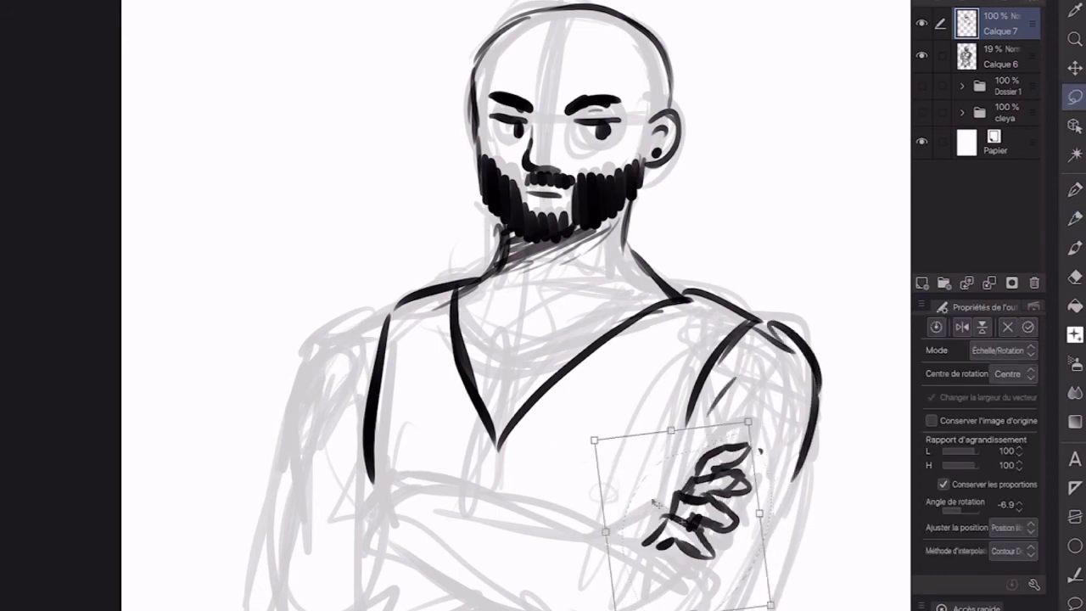
drag(679, 509, 655, 497)
drag(764, 563, 765, 561)
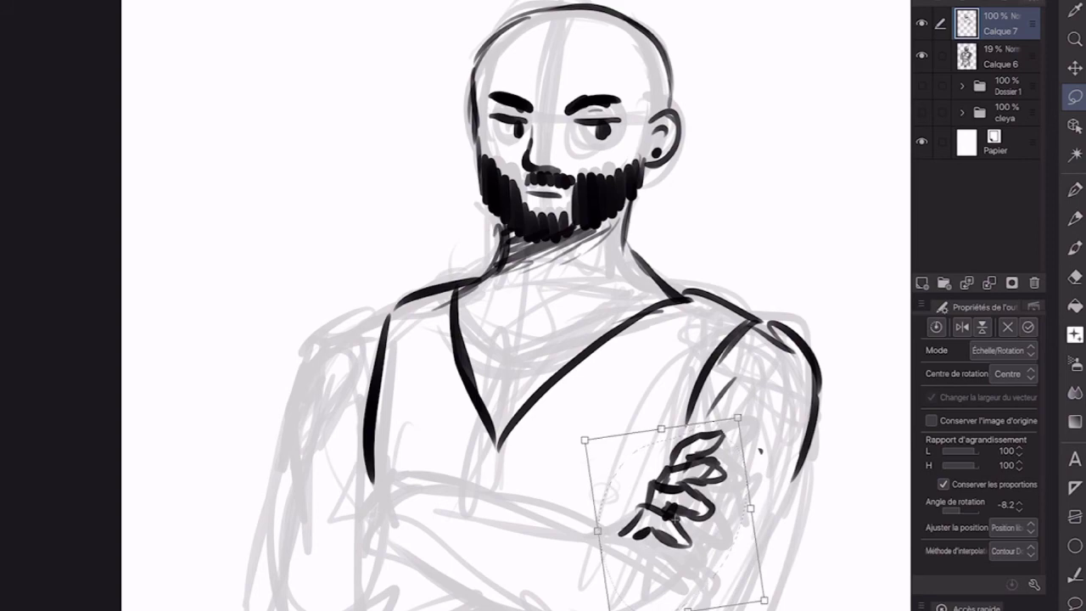
key(Return)
Step: Extend the right-hand armhole line down to the fingers and ink the upper arm's outer contour
key(p)
drag(706, 377, 681, 441)
drag(785, 337, 797, 477)
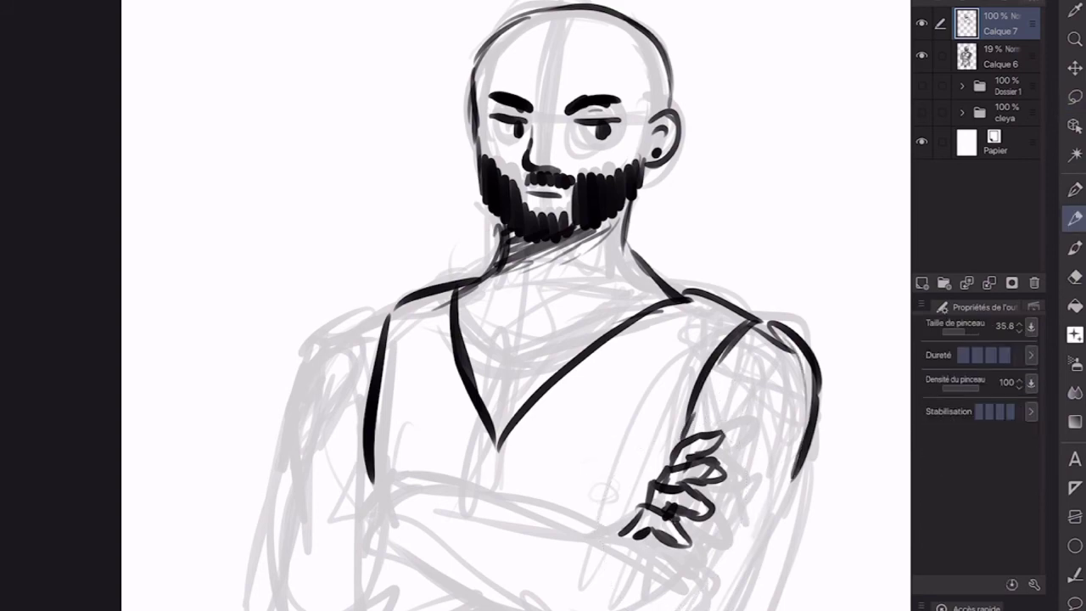
drag(760, 323, 814, 458)
drag(816, 418, 772, 509)
Step: Ink the crossed forearm's upper and lower edges, the elbow and the outline of the tucked hand
drag(509, 425, 472, 276)
mouse_move(751, 293)
mouse_down()
mouse_move(739, 414)
mouse_move(684, 468)
mouse_move(638, 543)
mouse_move(604, 534)
mouse_move(629, 550)
mouse_up()
mouse_move(609, 389)
mouse_down()
mouse_move(597, 404)
mouse_move(628, 414)
mouse_up()
drag(463, 348, 632, 424)
drag(407, 341, 604, 416)
drag(593, 339, 492, 255)
drag(472, 192, 481, 308)
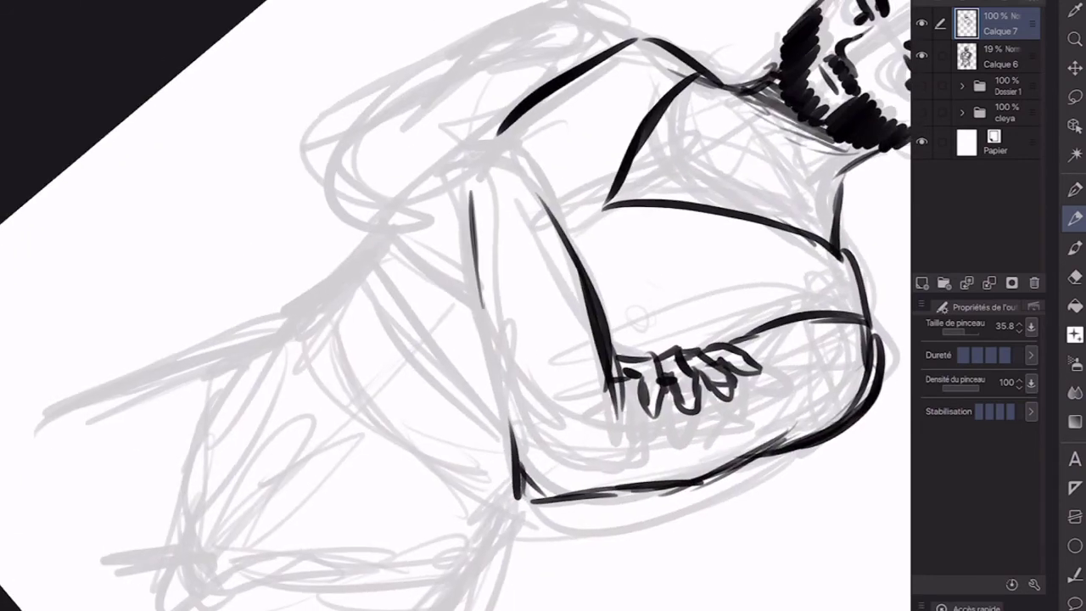
drag(470, 213, 522, 494)
mouse_move(543, 222)
mouse_down()
mouse_move(475, 125)
mouse_move(429, 157)
mouse_move(457, 187)
mouse_up()
drag(458, 306, 560, 255)
drag(553, 188, 575, 274)
drag(712, 194, 594, 286)
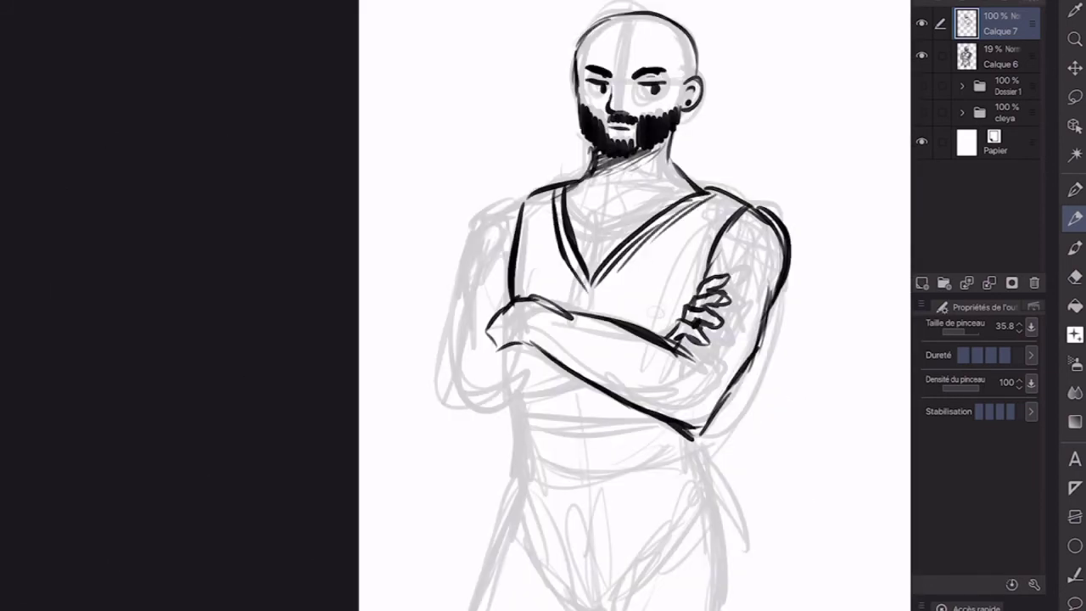
key(ctrl+z)
key(ctrl+z)
key(ctrl+z)
key(ctrl+z)
key(ctrl+z)
Step: Draw pointed lapels along both sides of the vest's V-neckline and thicken the beard's edges
drag(730, 212, 619, 314)
drag(527, 201, 555, 291)
mouse_move(684, 202)
mouse_down()
mouse_move(736, 211)
mouse_move(630, 269)
mouse_up()
mouse_move(627, 242)
mouse_down()
mouse_move(627, 318)
mouse_move(584, 285)
mouse_up()
drag(528, 200, 570, 212)
drag(560, 216, 580, 270)
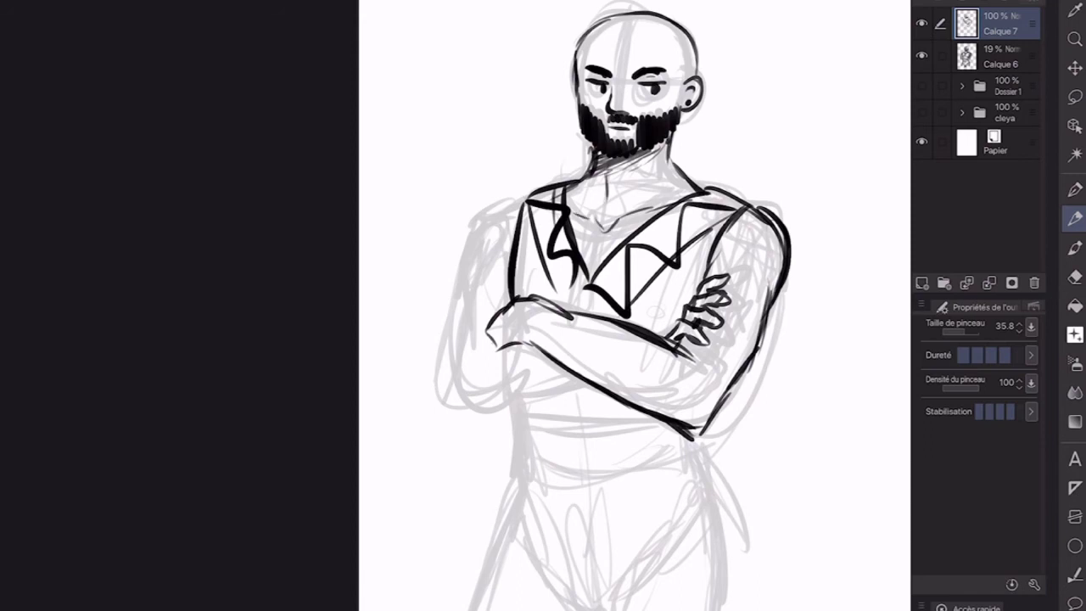
mouse_move(684, 110)
mouse_down()
mouse_move(678, 139)
mouse_move(604, 157)
mouse_move(578, 117)
mouse_up()
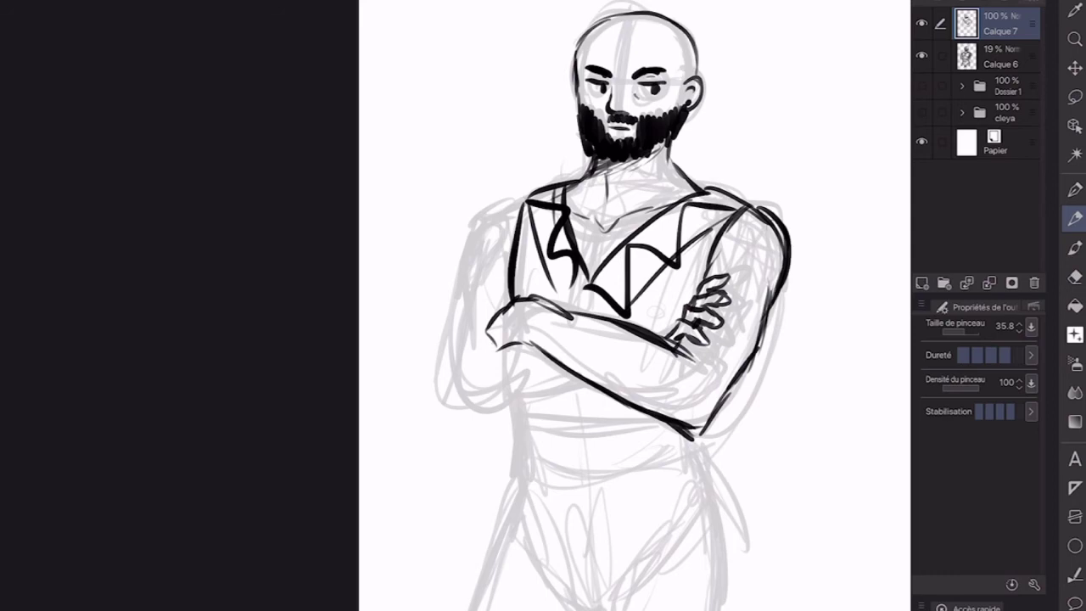
Step: Ink the left-hand shoulder, arm and lower forearm, and draw bracelet bands around the front wrist
mouse_move(520, 202)
mouse_down()
mouse_move(471, 231)
mouse_move(456, 288)
mouse_up()
mouse_move(553, 309)
mouse_down()
mouse_move(534, 358)
mouse_move(547, 363)
mouse_up()
mouse_move(575, 314)
mouse_down()
mouse_move(557, 364)
mouse_move(536, 374)
mouse_move(577, 370)
mouse_up()
drag(684, 307, 662, 331)
mouse_move(469, 263)
mouse_down()
mouse_move(452, 397)
mouse_move(484, 413)
mouse_up()
drag(590, 385, 480, 407)
mouse_move(524, 346)
mouse_down()
mouse_move(492, 353)
mouse_move(531, 343)
mouse_up()
scroll(635, 305, down, 2)
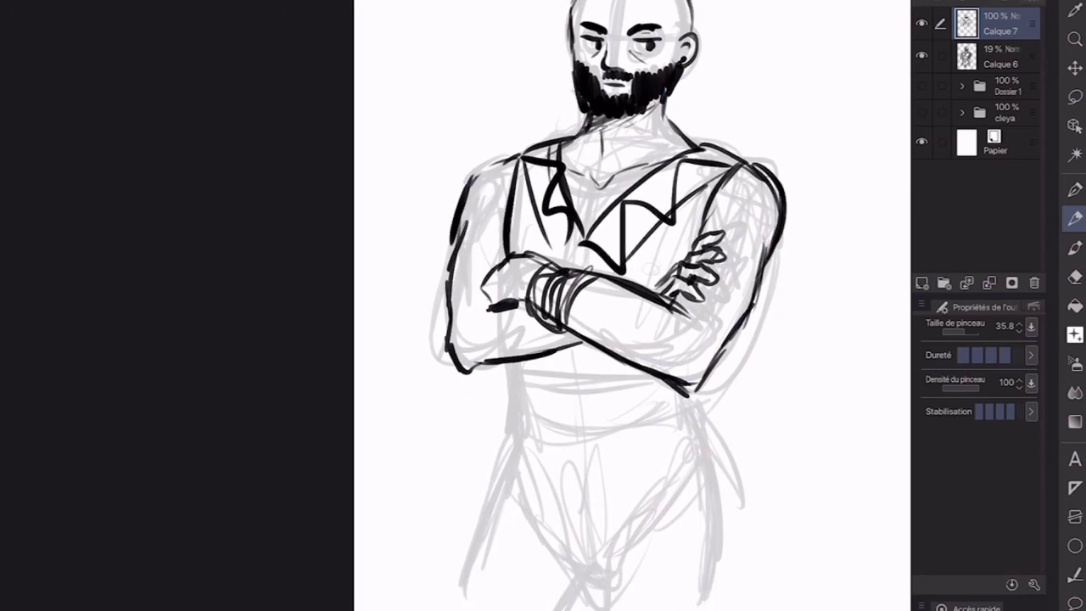
Step: Hide the rough sketch layer to examine the line art on its own, and show the sketch again
scroll(634, 306, down, 3)
scroll(634, 305, up, 3)
click(922, 55)
drag(575, 151, 576, 164)
drag(517, 195, 484, 190)
scroll(623, 306, down, 3)
scroll(624, 305, up, 2)
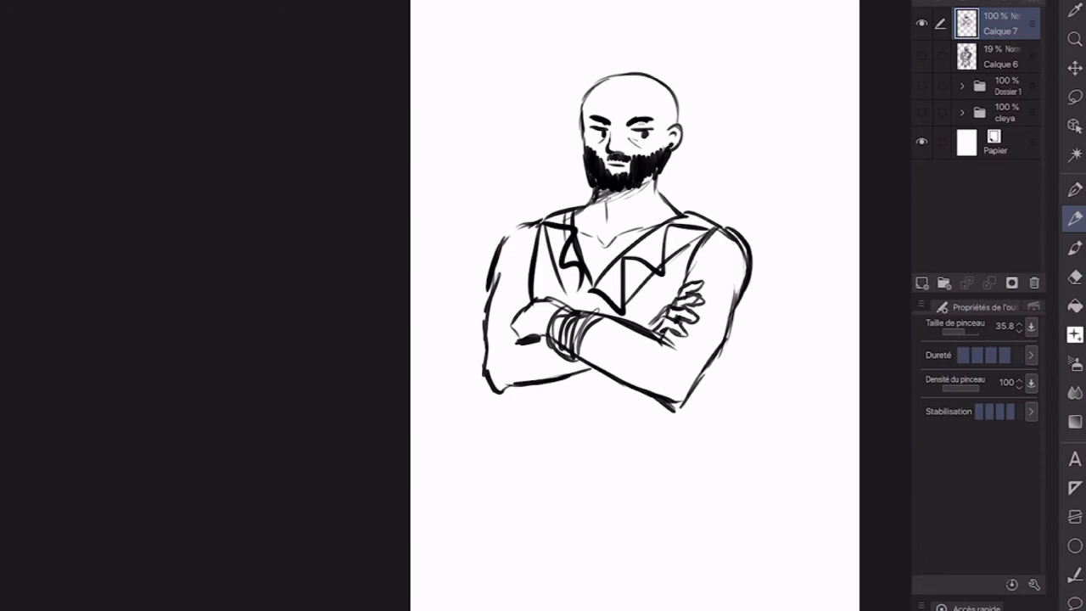
click(921, 55)
Step: Ink the waist sash's sides and its upper fold lines below the crossed arms, undoing the last stroke
drag(677, 411, 677, 424)
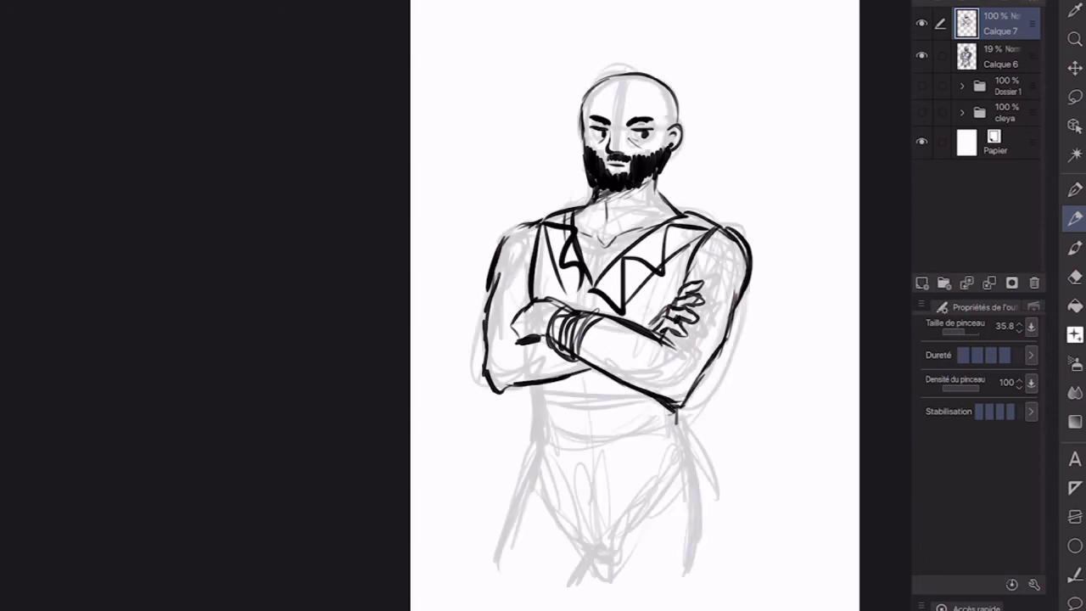
drag(540, 385, 534, 409)
drag(584, 395, 642, 398)
drag(542, 394, 587, 399)
drag(580, 397, 650, 400)
drag(540, 392, 626, 387)
mouse_move(564, 390)
mouse_down()
mouse_move(629, 383)
mouse_move(580, 381)
mouse_move(616, 382)
mouse_move(645, 397)
mouse_up()
key(ctrl+z)
Step: Ink the sash's lower fold line and its curved bottom edge
mouse_move(545, 402)
mouse_down()
mouse_move(636, 400)
mouse_move(534, 430)
mouse_move(664, 416)
mouse_move(644, 412)
mouse_up()
drag(538, 431, 682, 422)
drag(540, 435, 679, 433)
Step: Ink the outer contour of the right-hand hip and thigh, redrawing it after undoing the first try
mouse_move(677, 423)
mouse_down()
mouse_move(693, 456)
mouse_move(703, 562)
mouse_move(700, 509)
mouse_up()
key(ctrl+z)
key(ctrl+z)
drag(677, 423, 706, 541)
drag(705, 488, 706, 565)
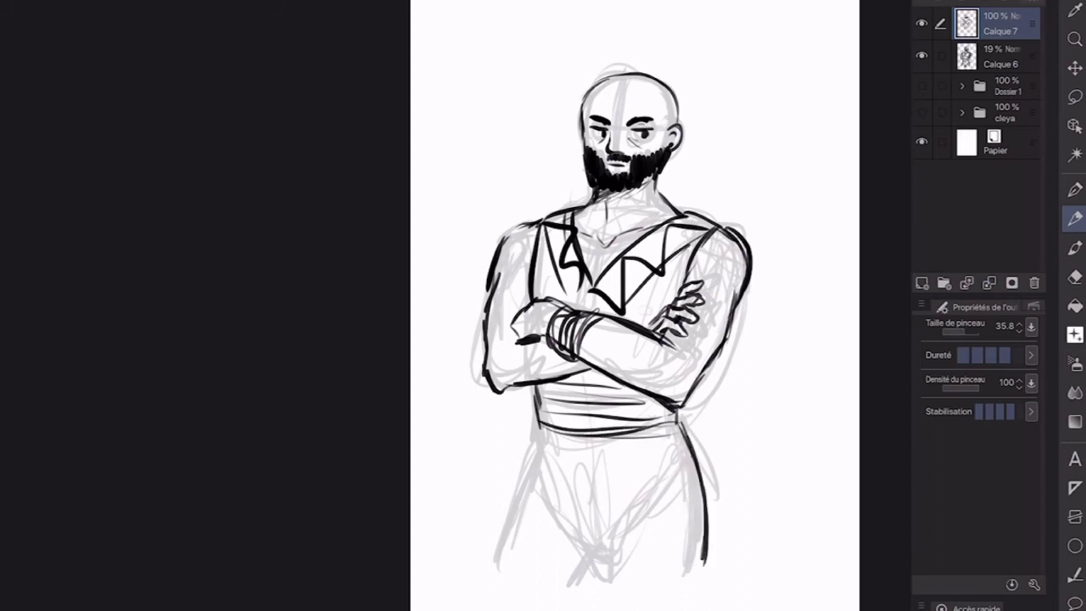
Step: Ink the crotch lines, the left-hand thigh's outer contour and the hems of both shorts legs
drag(592, 482, 594, 536)
mouse_move(577, 528)
mouse_down()
mouse_move(608, 556)
mouse_move(607, 576)
mouse_move(707, 565)
mouse_move(611, 584)
mouse_up()
drag(541, 431, 496, 557)
mouse_move(514, 507)
mouse_down()
mouse_move(502, 560)
mouse_move(591, 579)
mouse_up()
mouse_move(594, 554)
mouse_down()
mouse_move(595, 579)
mouse_move(613, 596)
mouse_up()
mouse_move(697, 567)
mouse_down()
mouse_move(697, 593)
mouse_move(613, 580)
mouse_move(637, 591)
mouse_up()
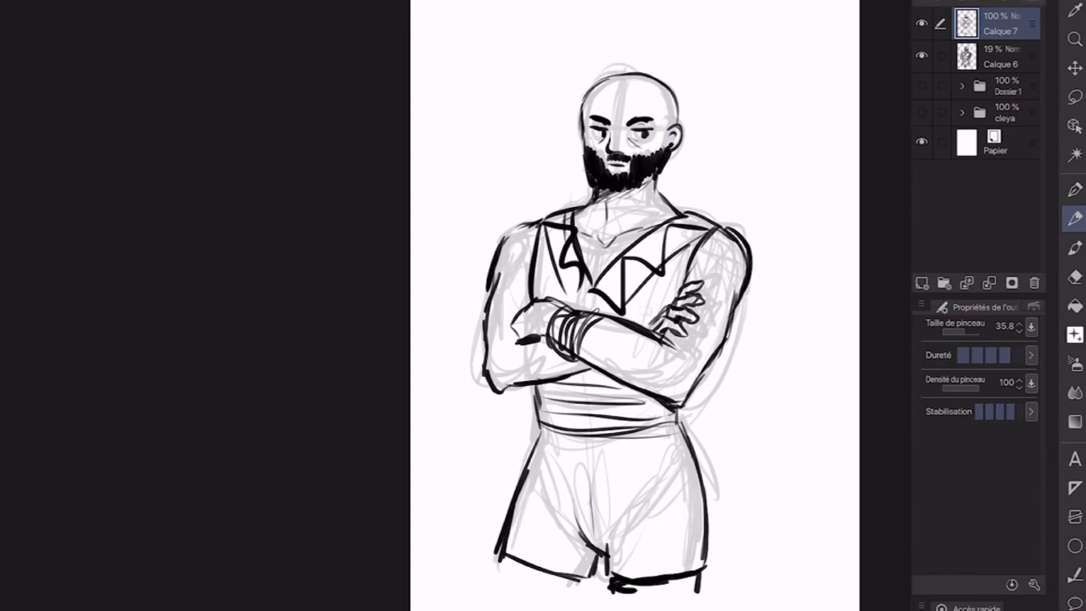
Step: Hide the rough sketch layer, try diagonal lines on the shorts' right-hand hip and undo them
click(922, 56)
drag(689, 436, 659, 465)
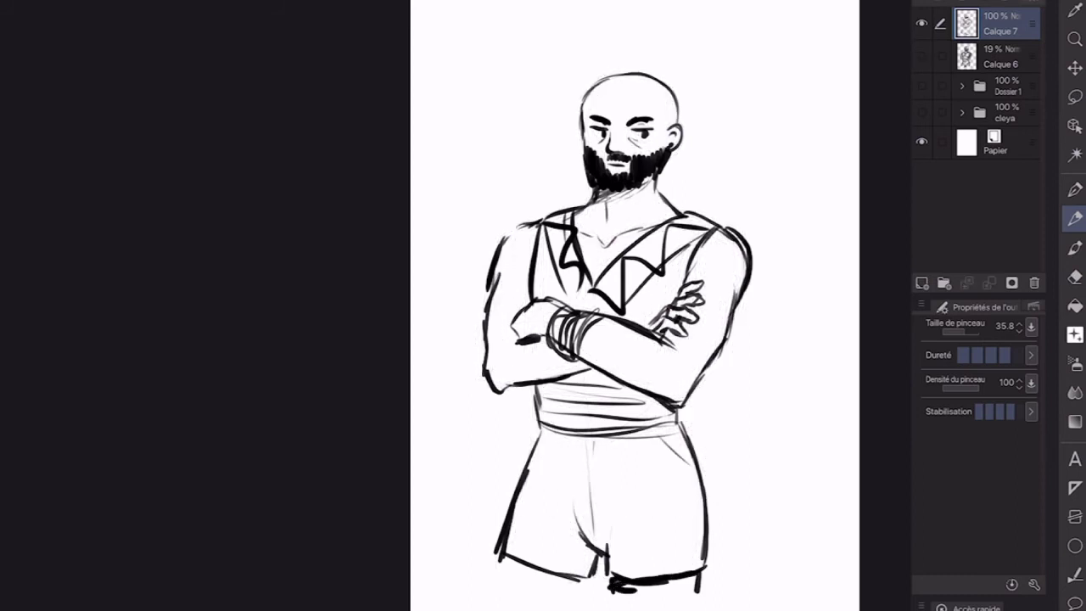
key(ctrl+z)
mouse_move(674, 440)
mouse_down()
mouse_move(688, 534)
mouse_move(660, 447)
mouse_up()
key(ctrl+z)
key(ctrl+z)
Step: Thicken the shorts' hems, add short leg lines beneath them and draw a crease beside the crotch
drag(621, 586, 643, 589)
drag(573, 574, 579, 593)
drag(506, 559, 502, 582)
mouse_move(509, 556)
mouse_down()
mouse_move(585, 584)
mouse_move(589, 598)
mouse_move(591, 578)
mouse_up()
drag(537, 422, 534, 443)
mouse_move(653, 472)
mouse_down()
mouse_move(619, 528)
mouse_move(612, 520)
mouse_up()
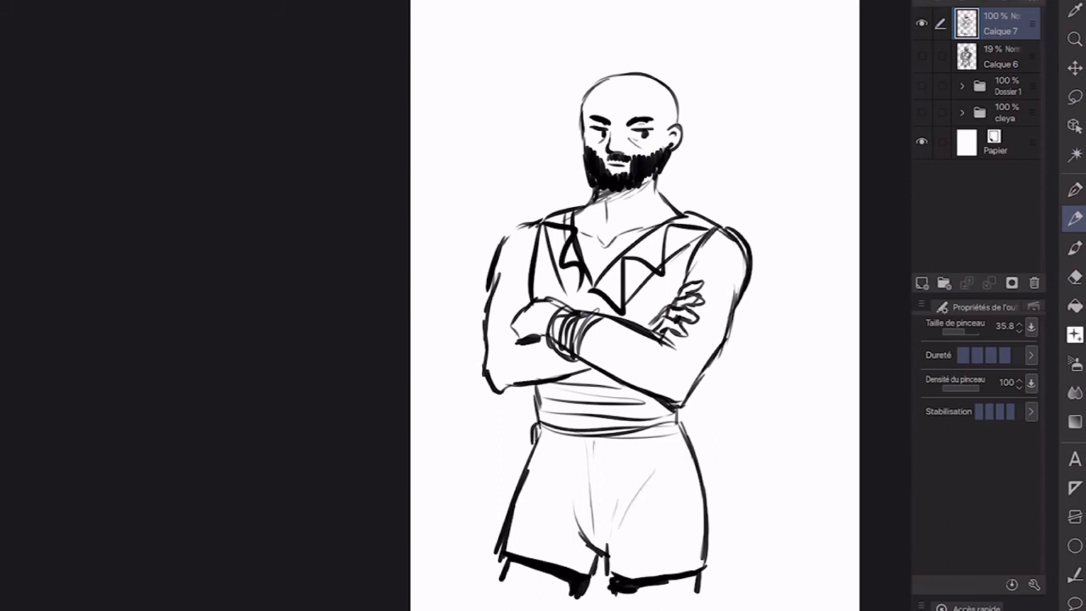
Step: Thicken the sash's side edges and add small fold lines below the forearms and beside the left-hand armhole
drag(543, 395, 538, 419)
drag(679, 409, 679, 423)
mouse_move(595, 385)
mouse_down()
mouse_move(615, 382)
mouse_move(600, 373)
mouse_up()
drag(526, 248, 529, 268)
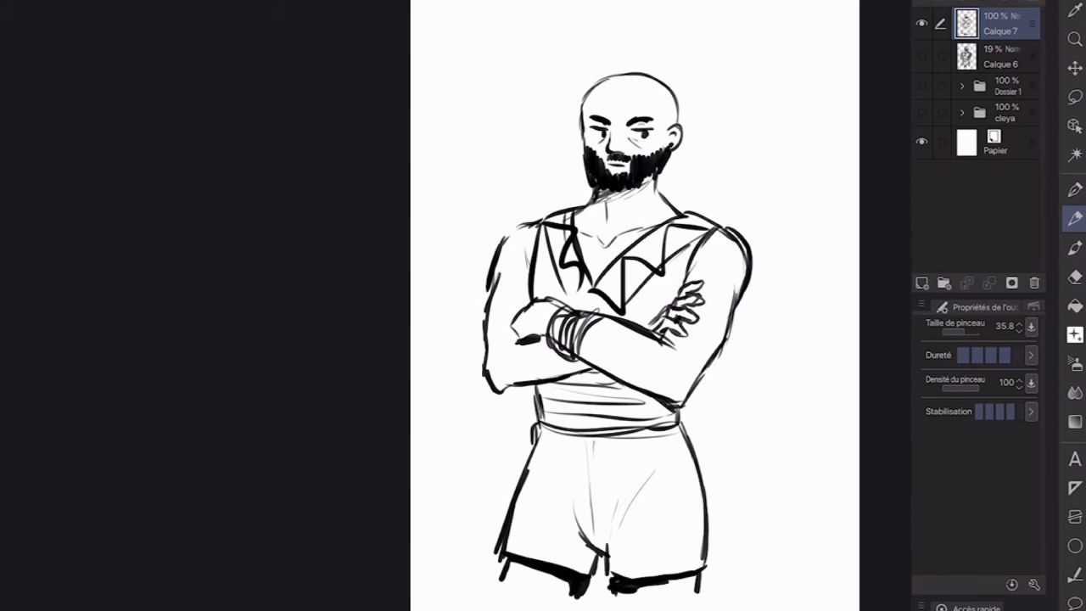
Step: Undo the last stroke and thicken the shorts' side contours just below the sash on both hips
key(ctrl+z)
drag(680, 411, 704, 488)
drag(541, 420, 533, 457)
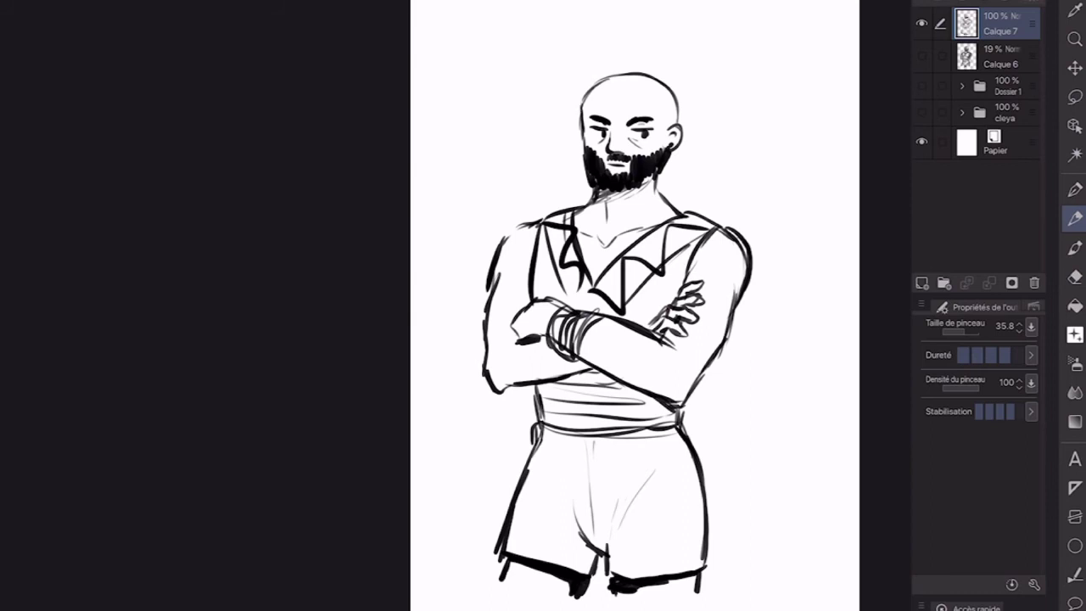
Step: Draw a necklace with a teardrop pendant around the man's neck and thicken the right-hand neck line
mouse_move(655, 193)
mouse_down()
mouse_move(623, 203)
mouse_move(604, 256)
mouse_up()
drag(647, 212, 607, 236)
drag(667, 195, 647, 212)
drag(653, 170, 689, 239)
Step: Draw a black band with small light openings around the right-hand upper arm
mouse_move(707, 293)
mouse_down()
mouse_move(733, 288)
mouse_move(731, 332)
mouse_up()
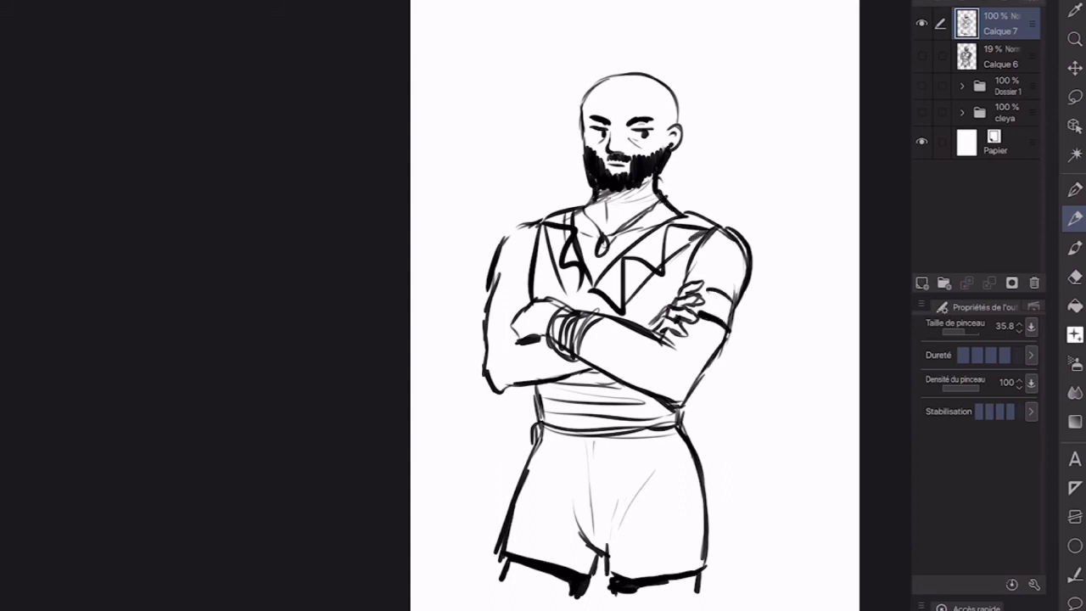
drag(703, 290, 733, 328)
mouse_move(722, 303)
mouse_down()
mouse_move(722, 315)
mouse_move(703, 308)
mouse_up()
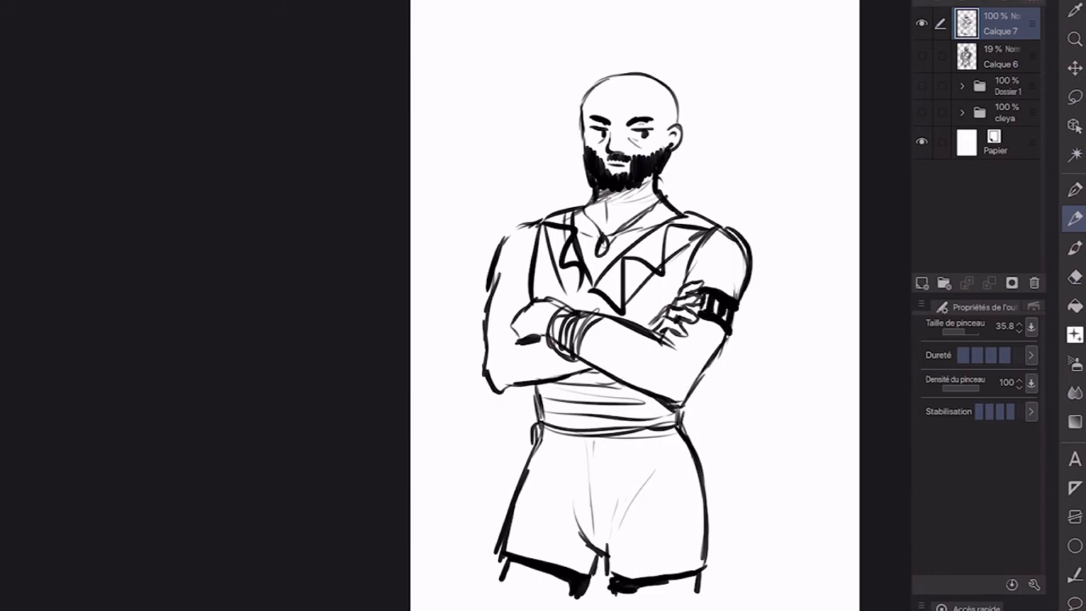
Step: Complete the left-hand shoulder contour and add small frown lines between the eyebrows
mouse_move(516, 222)
mouse_down()
mouse_move(536, 243)
mouse_move(507, 246)
mouse_move(513, 237)
mouse_up()
scroll(634, 305, down, 3)
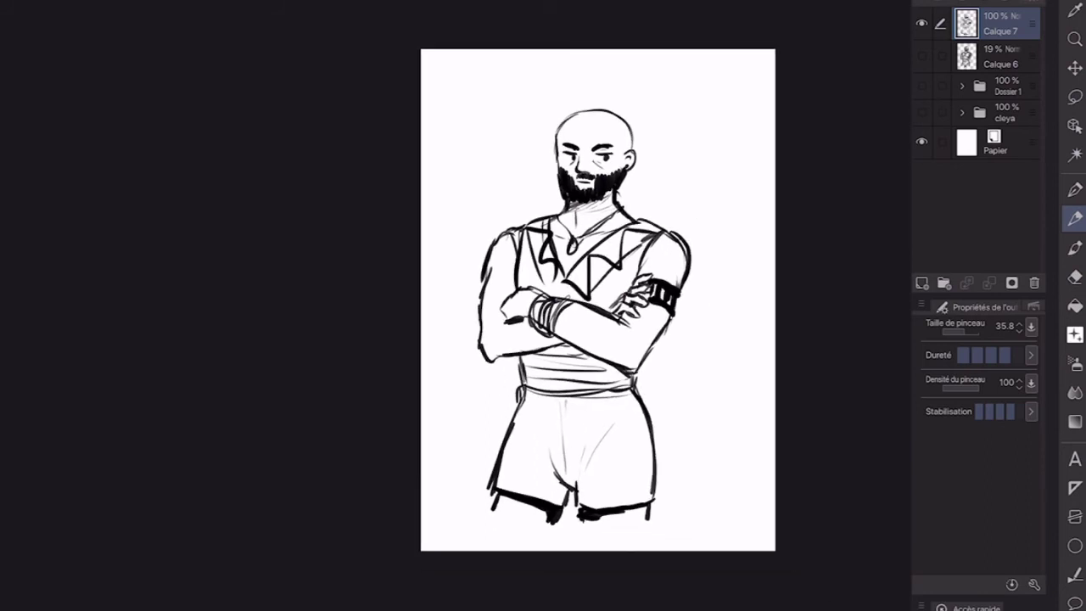
scroll(628, 306, up, 3)
drag(695, 501, 628, 515)
scroll(617, 306, up, 3)
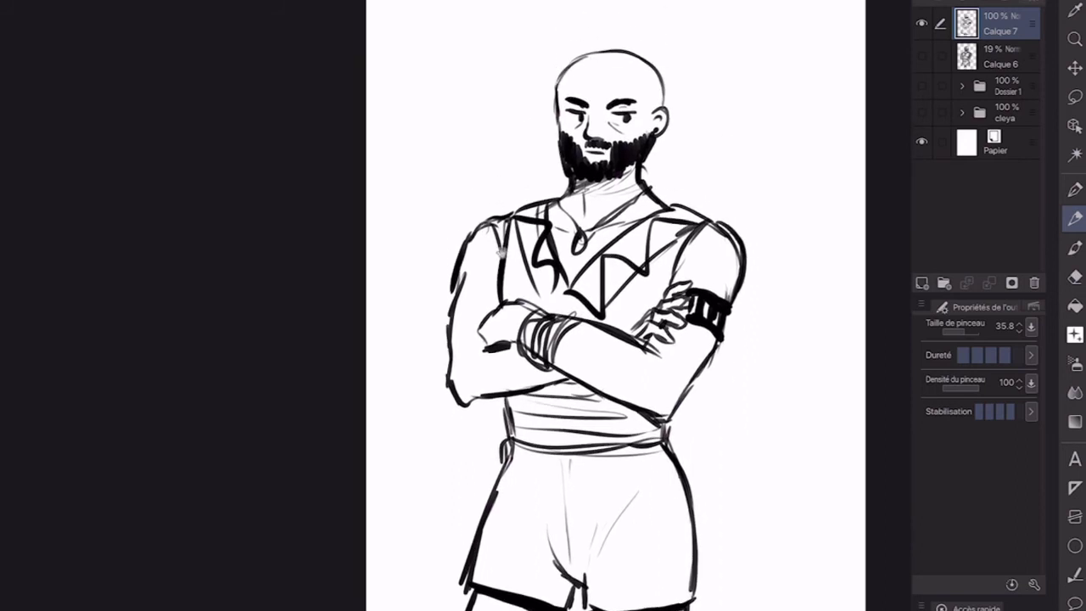
drag(602, 99, 606, 107)
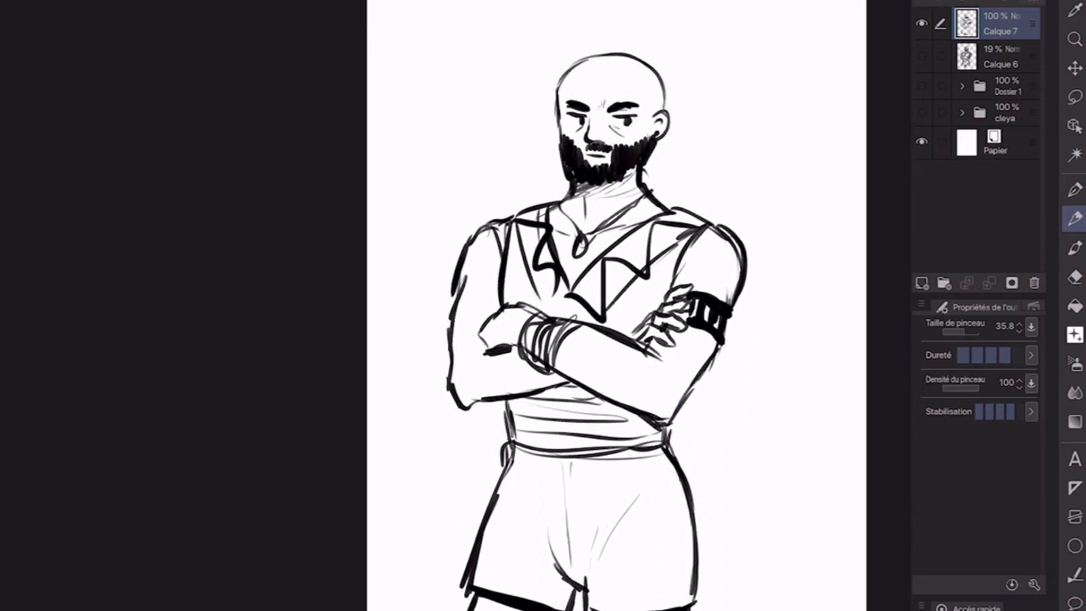
Step: Darken the left-hand fist's outline and fill the gap between the crossed forearms and the sash with black shadow
mouse_move(545, 298)
mouse_down()
mouse_move(502, 349)
mouse_move(473, 358)
mouse_up()
drag(456, 404, 588, 395)
mouse_move(539, 397)
mouse_down()
mouse_move(582, 392)
mouse_move(550, 396)
mouse_move(618, 407)
mouse_move(506, 396)
mouse_up()
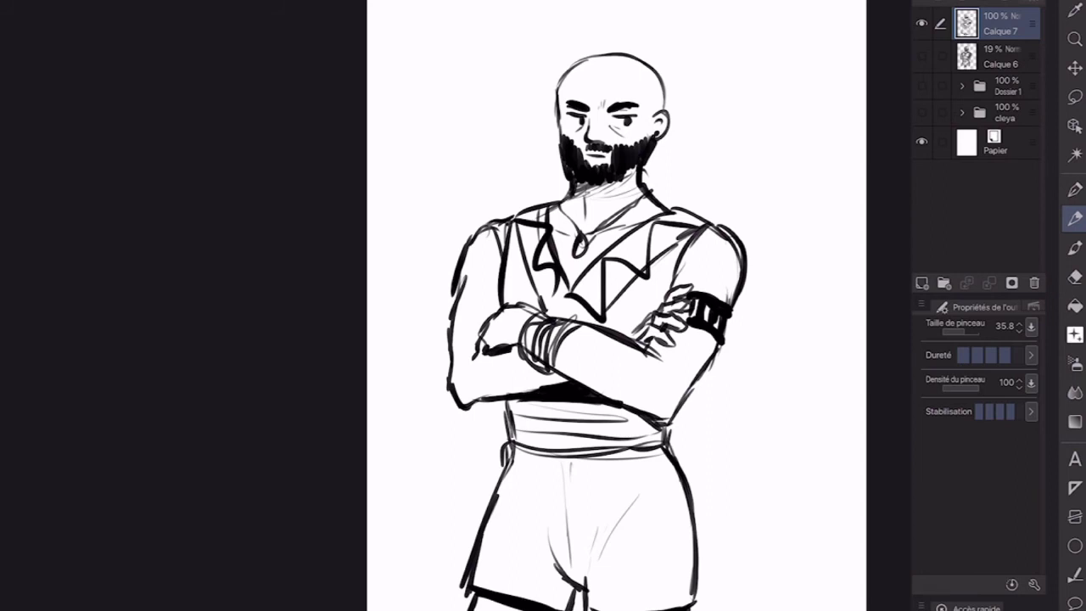
scroll(569, 305, down, 3)
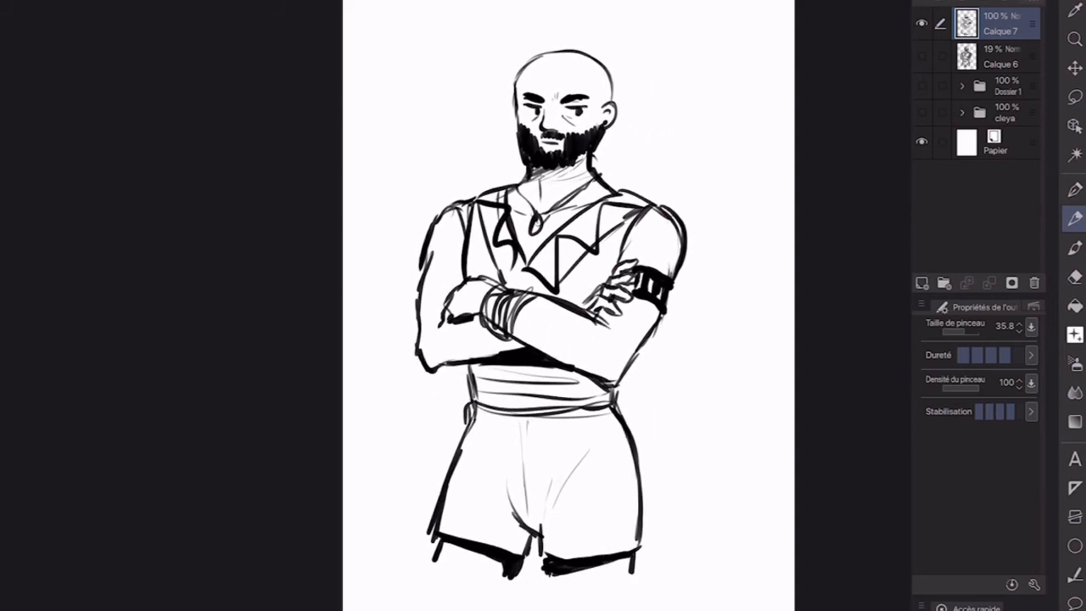
key(Tab)
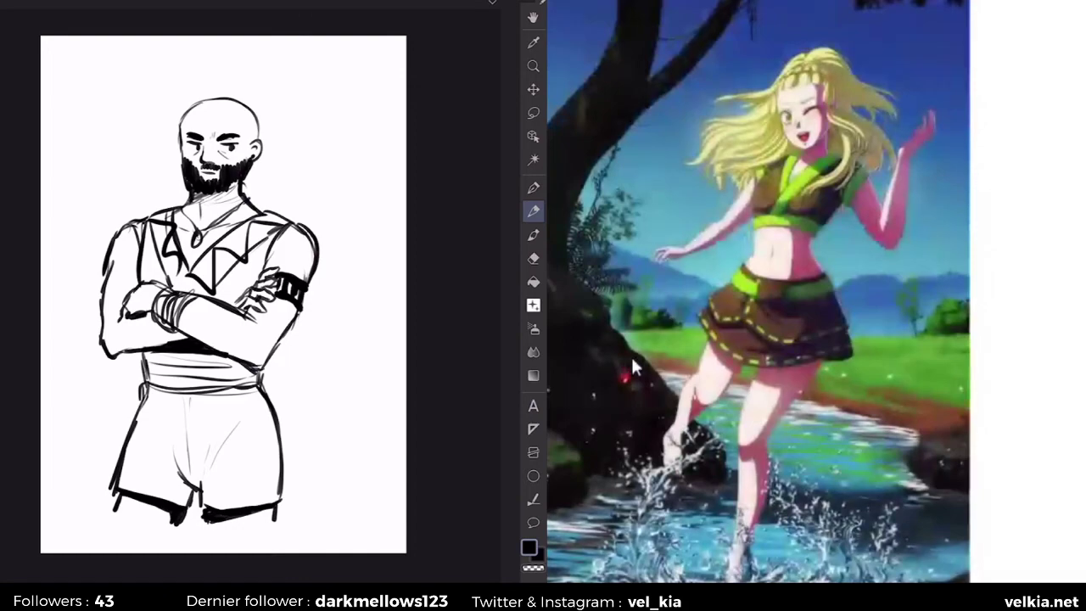
Step: Browse the illustration files and folders for a reference image to compare with the drawn man
click(630, 355)
scroll(633, 367, up, 3)
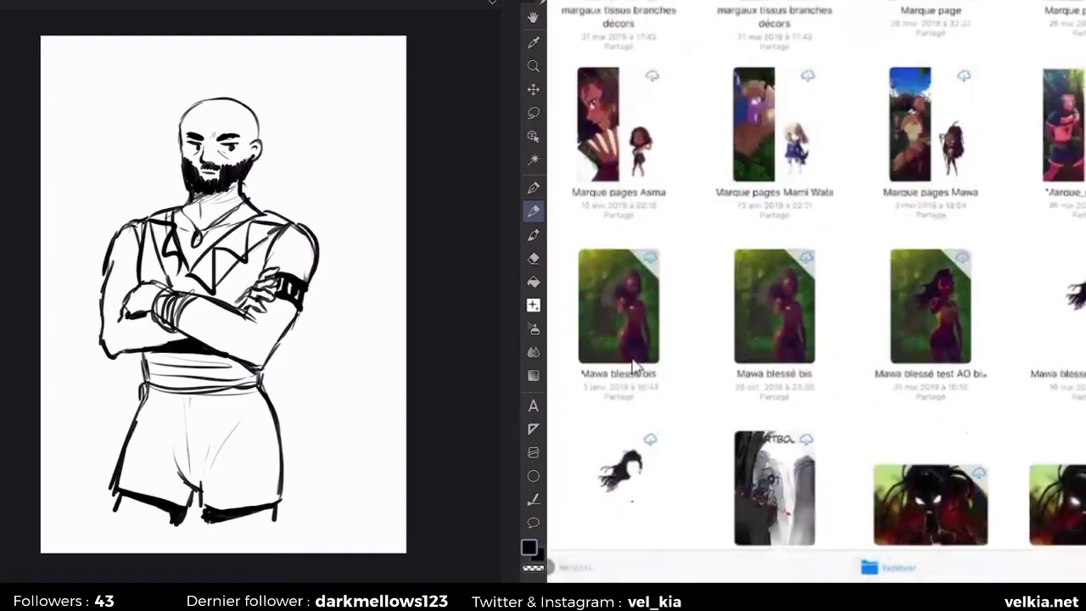
scroll(632, 365, up, 5)
scroll(632, 360, up, 5)
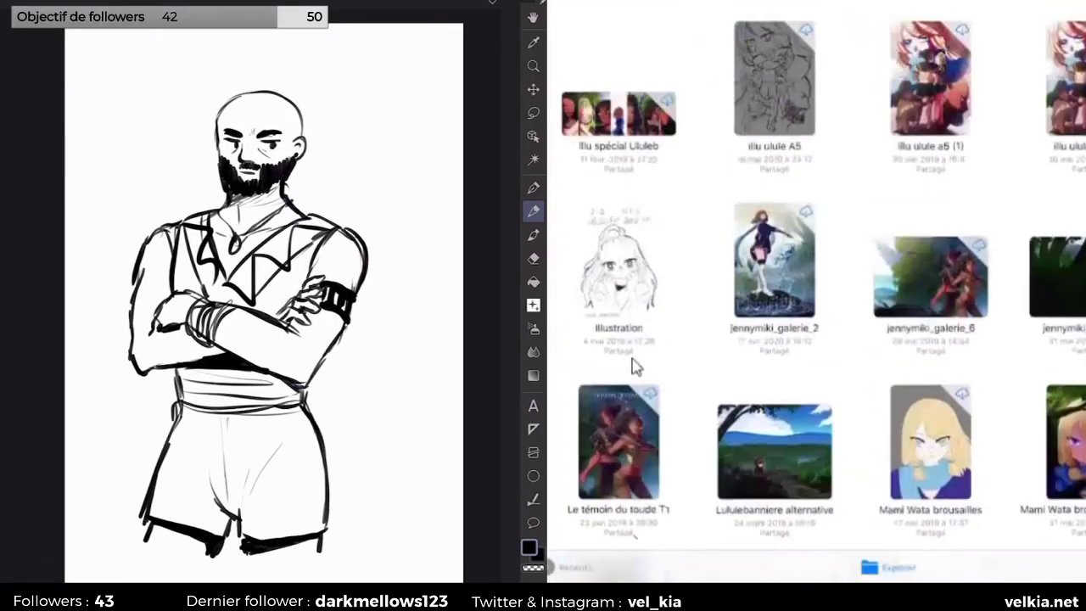
scroll(632, 364, up, 10)
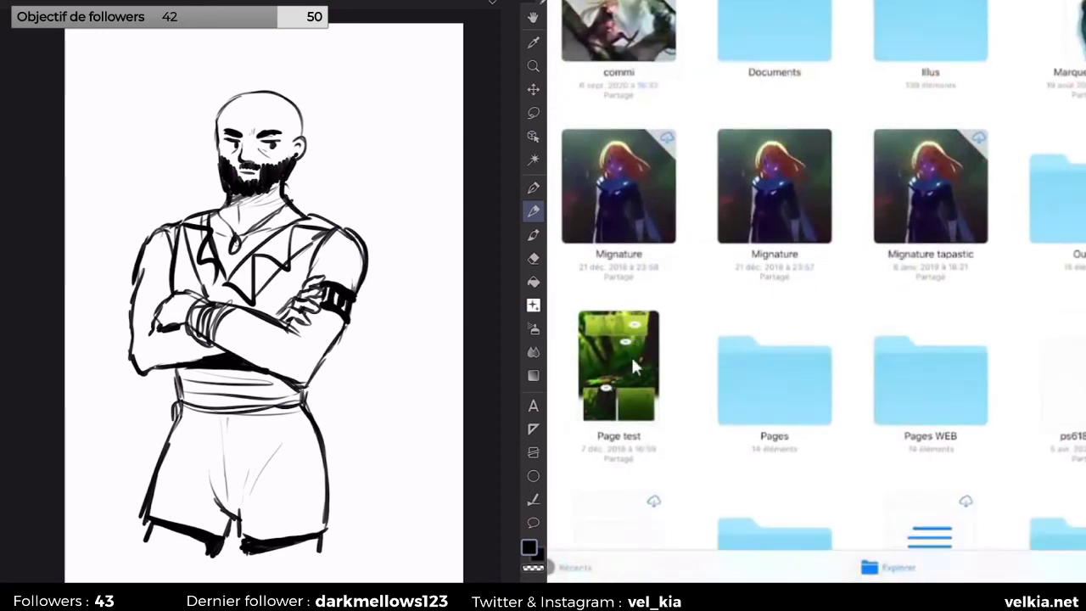
scroll(632, 363, down, 5)
scroll(636, 363, down, 1)
scroll(636, 367, up, 2)
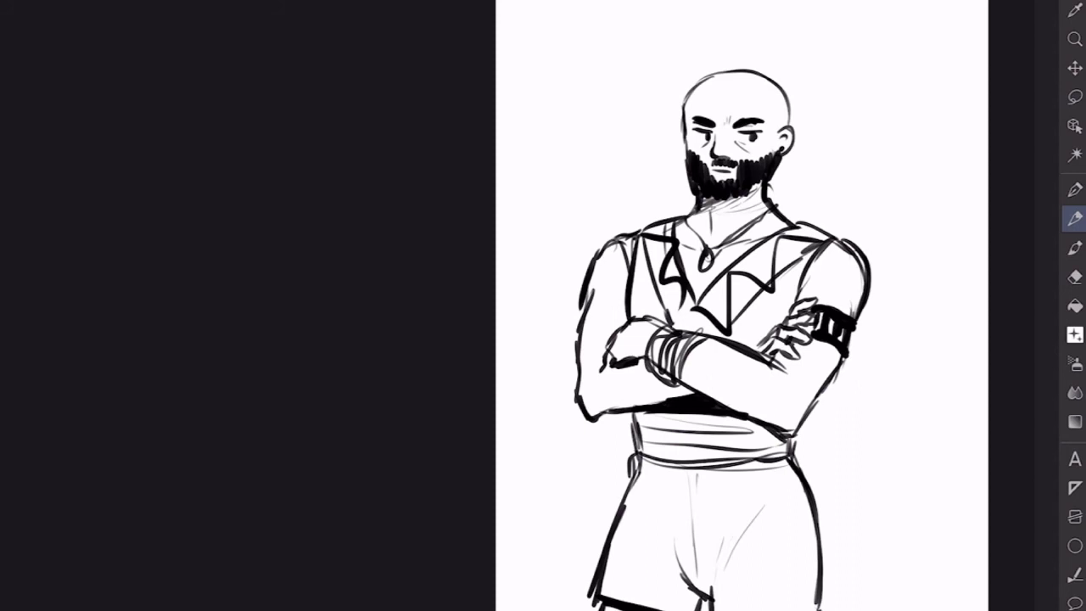
scroll(738, 339, down, 2)
scroll(507, 322, down, 2)
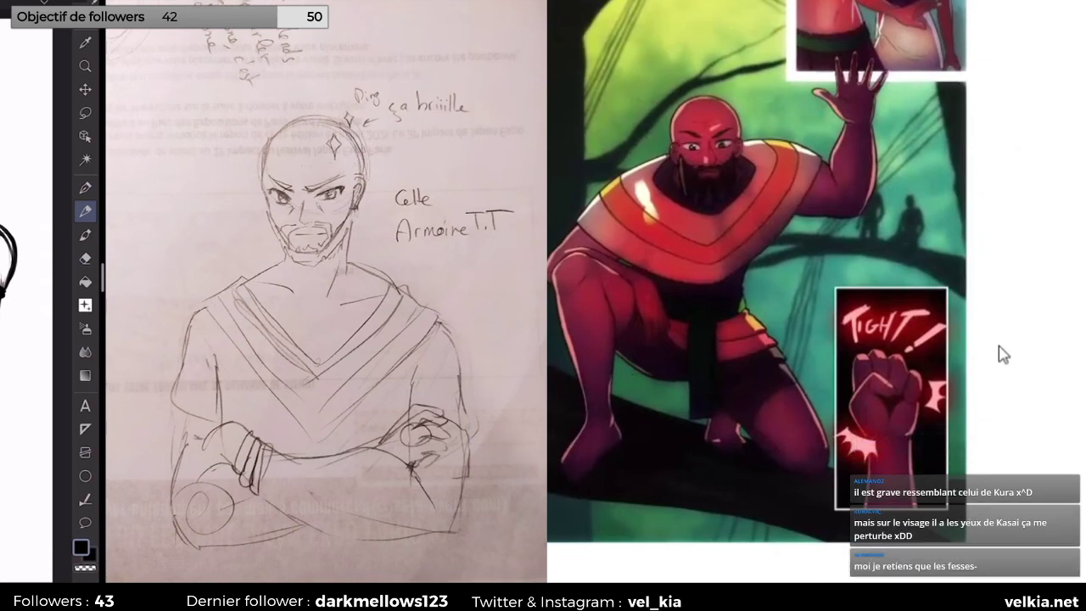
key(Escape)
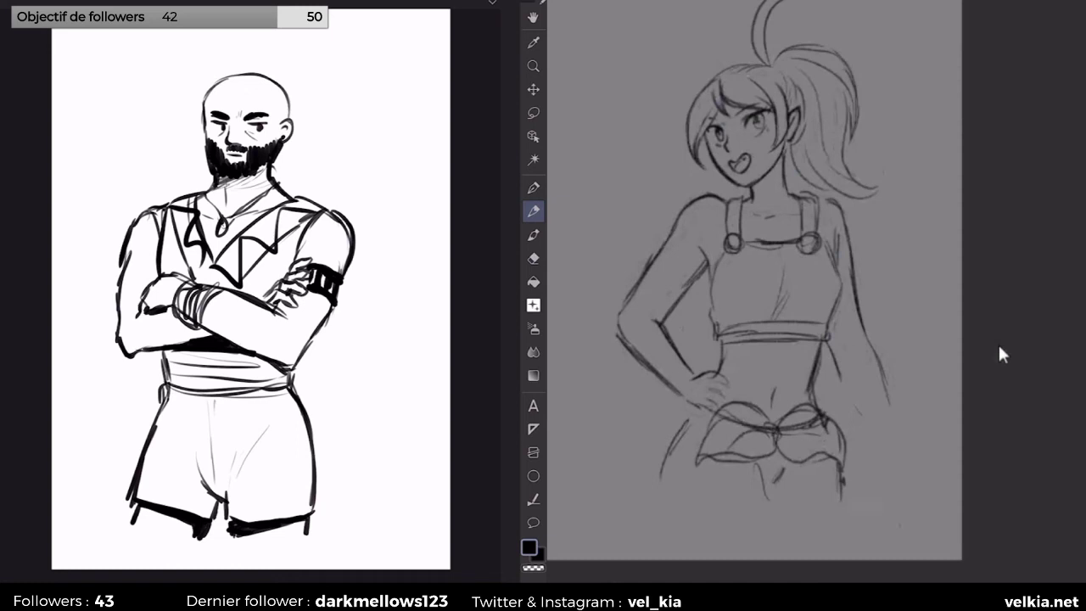
Step: Clear the ponytailed girl's sketch from the grey canvas and undo a first test stroke on the empty layer
key(Delete)
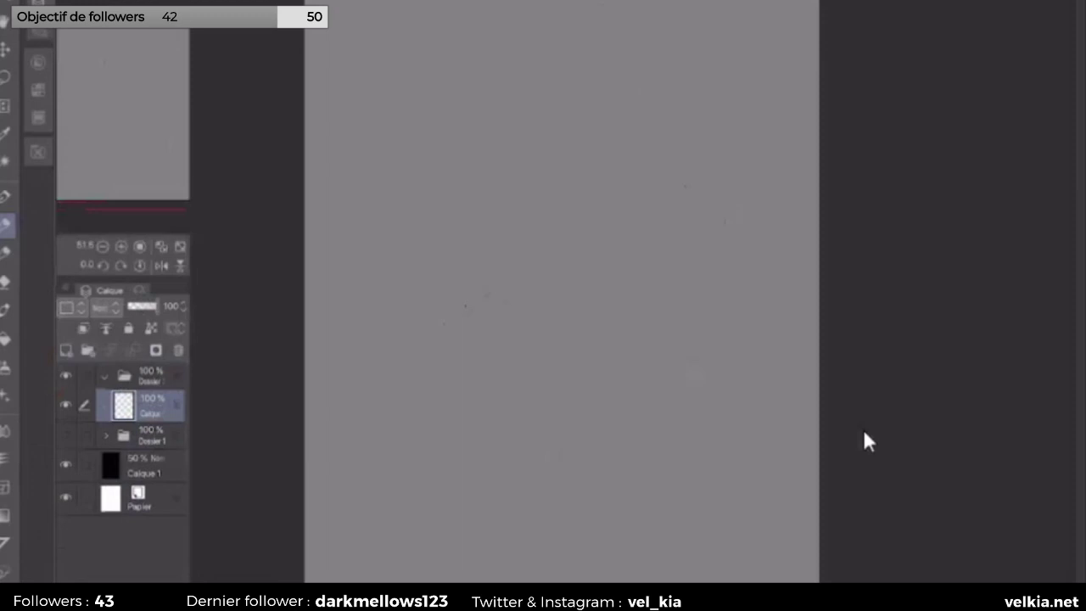
scroll(863, 428, down, 2)
scroll(863, 428, up, 1)
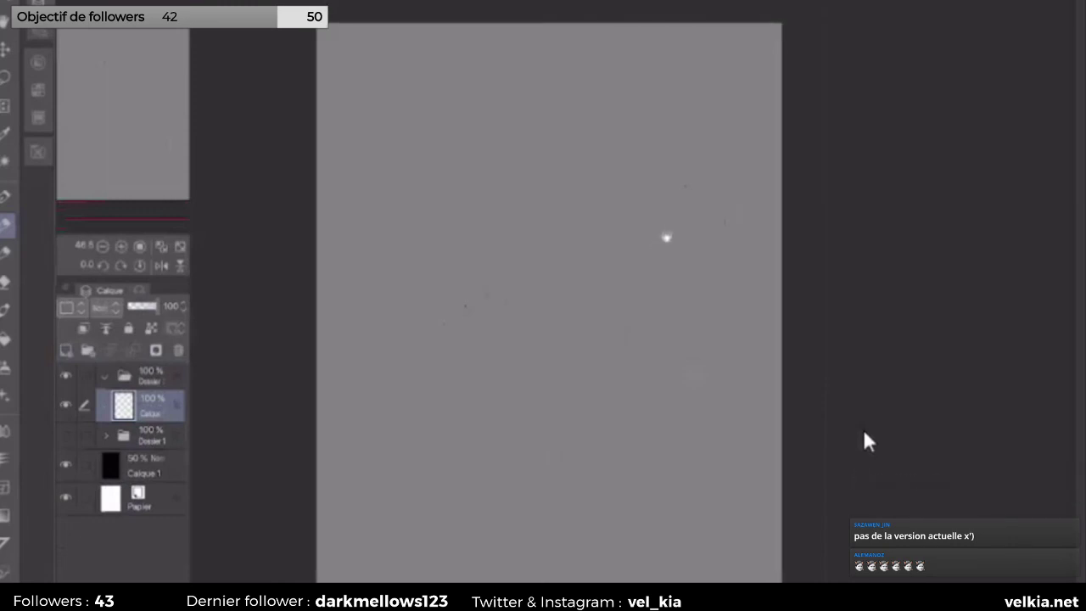
key(ctrl+plus)
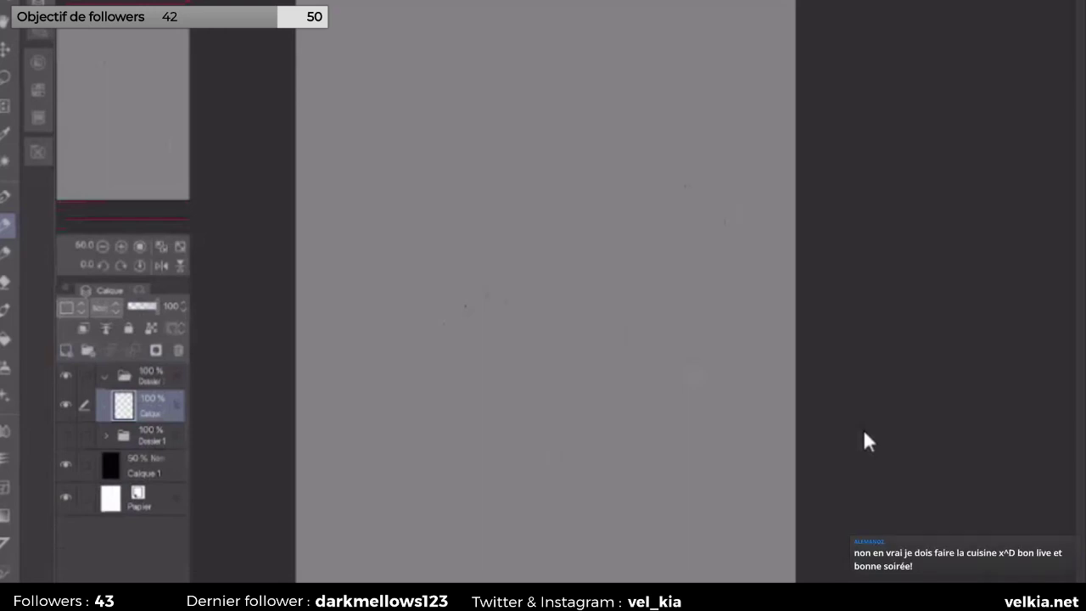
mouse_move(500, 133)
mouse_down()
mouse_move(562, 150)
mouse_move(504, 123)
mouse_up()
key(ctrl+z)
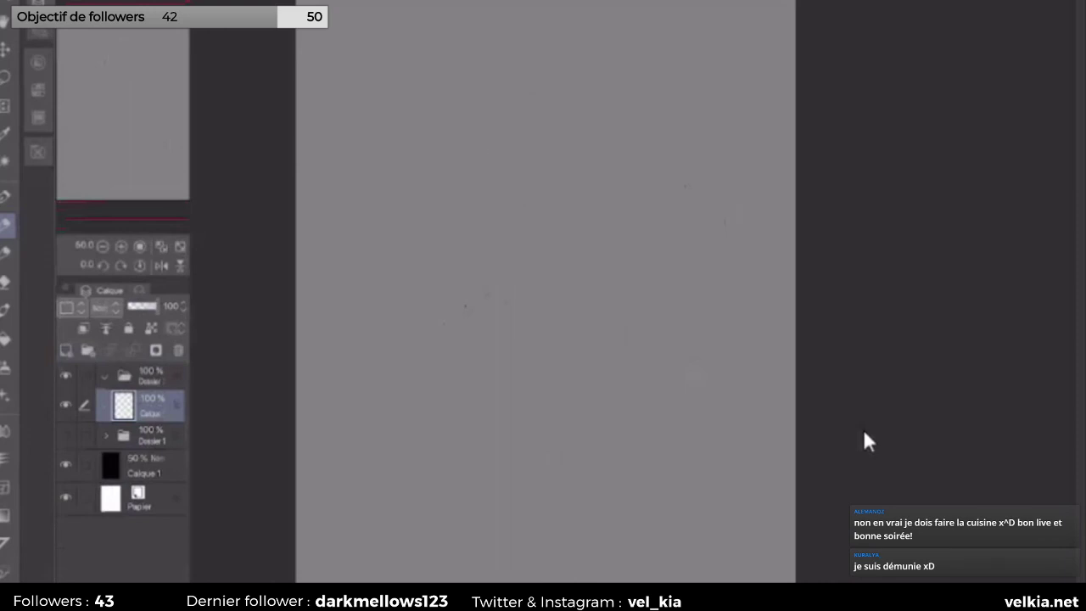
Step: Sketch an oval head near the top of the canvas with a slanted facial centre line, reinforcing its contour
mouse_move(548, 150)
mouse_down()
mouse_move(471, 244)
mouse_move(520, 247)
mouse_up()
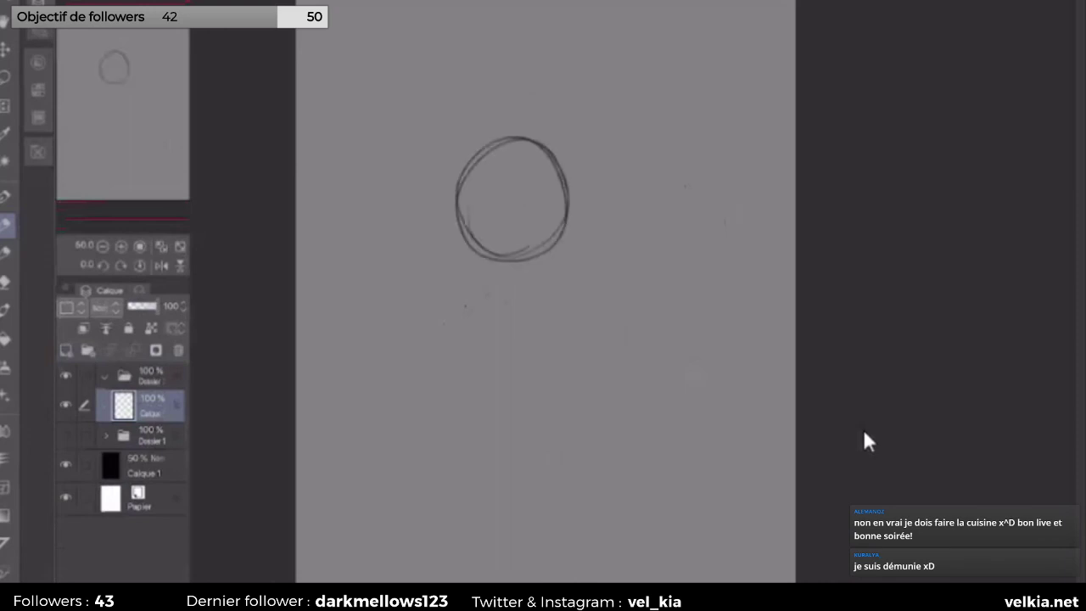
drag(490, 140, 501, 191)
drag(488, 119, 504, 220)
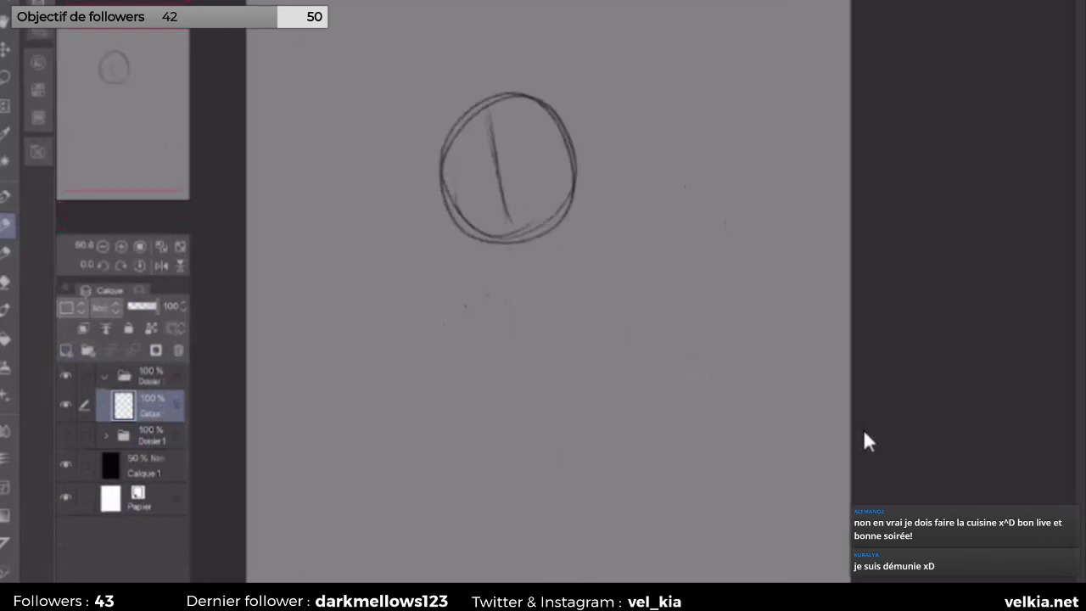
mouse_move(512, 27)
mouse_down()
mouse_move(443, 102)
mouse_move(450, 143)
mouse_up()
mouse_move(472, 61)
mouse_down()
mouse_move(483, 178)
mouse_move(543, 178)
mouse_move(572, 117)
mouse_up()
mouse_move(551, 166)
mouse_down()
mouse_move(566, 75)
mouse_move(555, 150)
mouse_up()
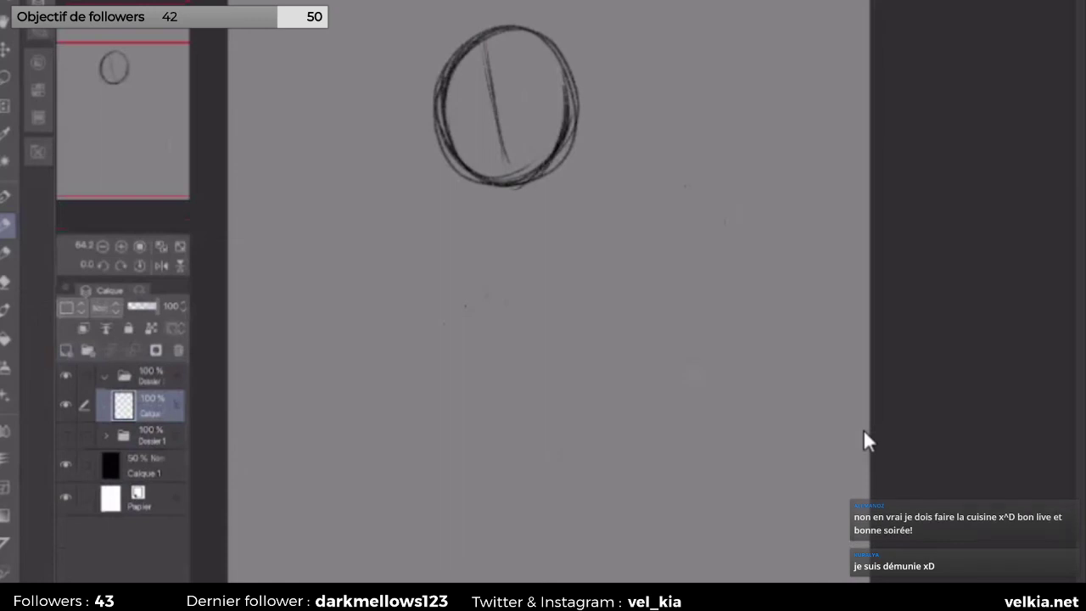
Step: Darken the head's outline and add a forehead curve, the right-hand ear and a small nose mark
mouse_move(470, 163)
mouse_down()
mouse_move(518, 188)
mouse_move(482, 181)
mouse_up()
mouse_move(452, 146)
mouse_down()
mouse_move(438, 83)
mouse_move(492, 35)
mouse_up()
mouse_move(448, 70)
mouse_down()
mouse_move(515, 32)
mouse_move(533, 42)
mouse_up()
mouse_move(564, 91)
mouse_down()
mouse_move(584, 88)
mouse_move(577, 120)
mouse_up()
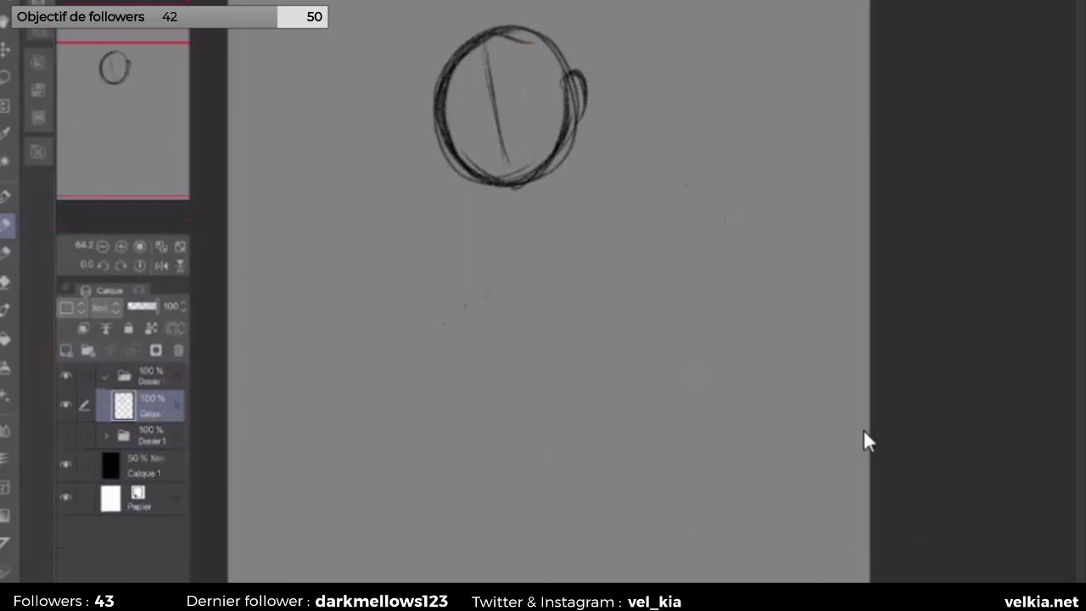
drag(480, 102, 493, 134)
Step: Sketch both sides of the neck beneath the head
drag(566, 141, 561, 194)
scroll(862, 441, down, 2)
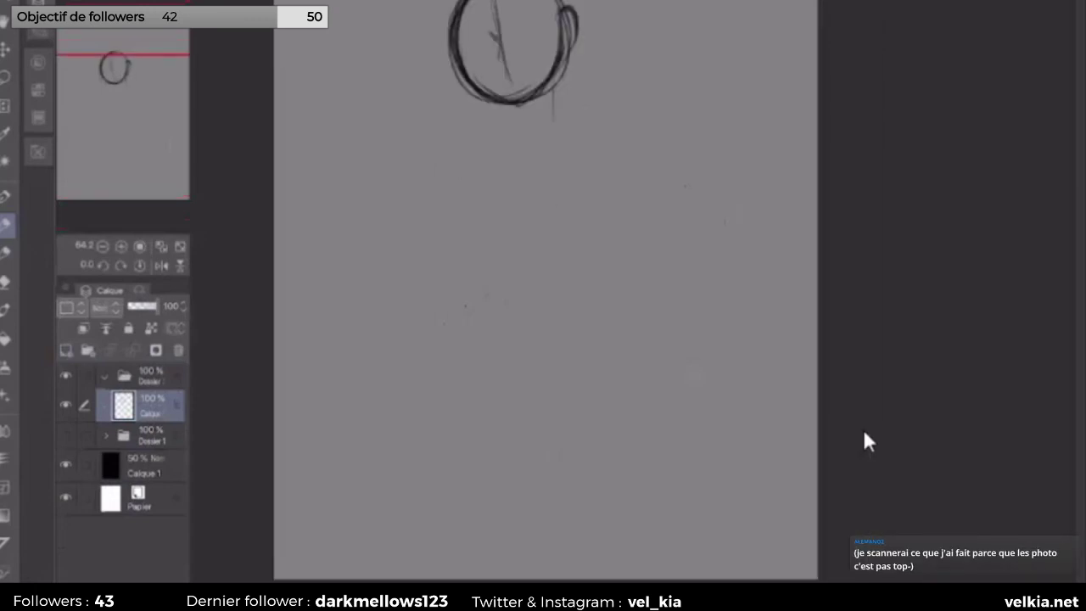
mouse_move(538, 122)
mouse_down()
mouse_move(537, 162)
mouse_move(476, 181)
mouse_up()
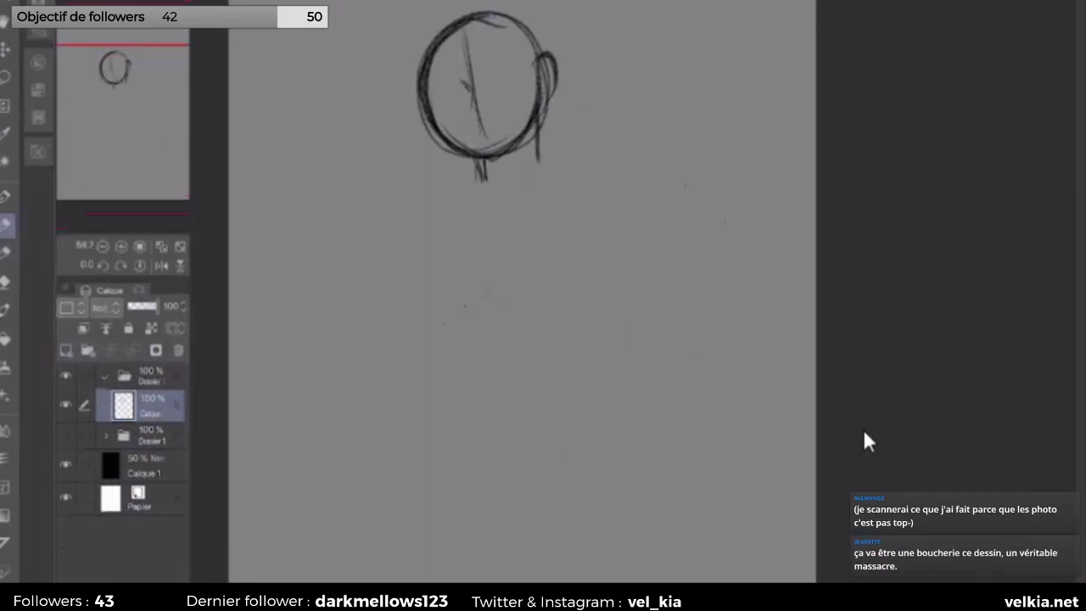
drag(538, 130, 546, 174)
Step: Sketch the torso's centre line, shoulder line and sides, then undo the last strokes of the lower rib line
mouse_move(537, 120)
mouse_down()
mouse_move(534, 168)
mouse_move(483, 182)
mouse_move(552, 181)
mouse_move(482, 312)
mouse_up()
drag(491, 214, 480, 331)
drag(449, 192, 602, 180)
drag(421, 234, 413, 298)
drag(426, 216, 418, 343)
drag(606, 194, 587, 290)
drag(604, 212, 592, 276)
drag(509, 300, 546, 342)
mouse_move(489, 321)
mouse_down()
mouse_move(555, 354)
mouse_move(541, 351)
mouse_up()
key(ctrl+z)
key(ctrl+z)
Step: Reinforce the torso's sides, draw the left-hand rib arch and add rounded shoulder joints
drag(603, 232, 568, 366)
drag(480, 327, 428, 360)
drag(424, 219, 419, 343)
drag(443, 202, 407, 321)
mouse_move(613, 185)
mouse_down()
mouse_move(635, 230)
mouse_move(598, 191)
mouse_up()
drag(416, 205, 404, 253)
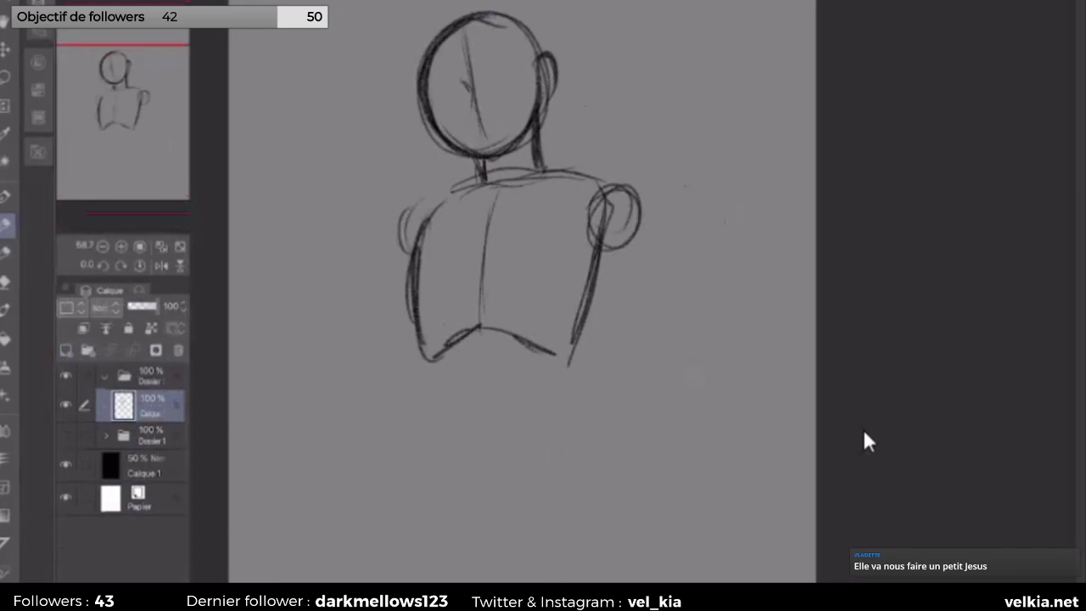
Step: Extend the torso's sides down to the waist and sketch a wide belt band across it
drag(591, 282, 561, 373)
mouse_move(423, 366)
mouse_down()
mouse_move(429, 447)
mouse_move(417, 387)
mouse_up()
drag(592, 367, 591, 394)
key(ctrl+plus)
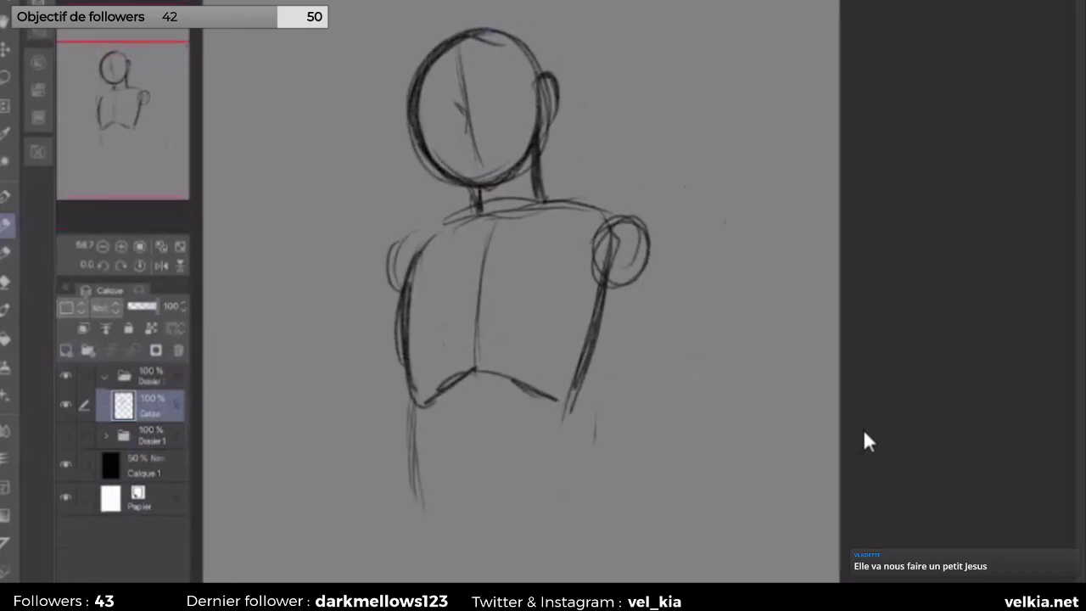
mouse_move(411, 428)
mouse_down()
mouse_move(553, 399)
mouse_move(582, 416)
mouse_up()
drag(584, 414, 573, 467)
drag(416, 428, 410, 509)
drag(446, 483, 541, 460)
drag(436, 463, 579, 450)
Step: Sketch a diagonal sash from the waist to the right-hand shoulder and short vertical lines below the neck
drag(448, 381, 543, 216)
mouse_move(409, 428)
mouse_down()
mouse_move(584, 178)
mouse_move(596, 200)
mouse_up()
drag(482, 373, 592, 214)
drag(471, 219, 465, 296)
drag(467, 212, 451, 302)
Step: Sketch the outer contours of both upper arms and darken the torso's right-hand side
drag(638, 225, 668, 400)
drag(618, 245, 580, 351)
drag(602, 268, 582, 397)
drag(583, 360, 580, 421)
mouse_move(454, 213)
mouse_down()
mouse_move(383, 257)
mouse_move(352, 360)
mouse_up()
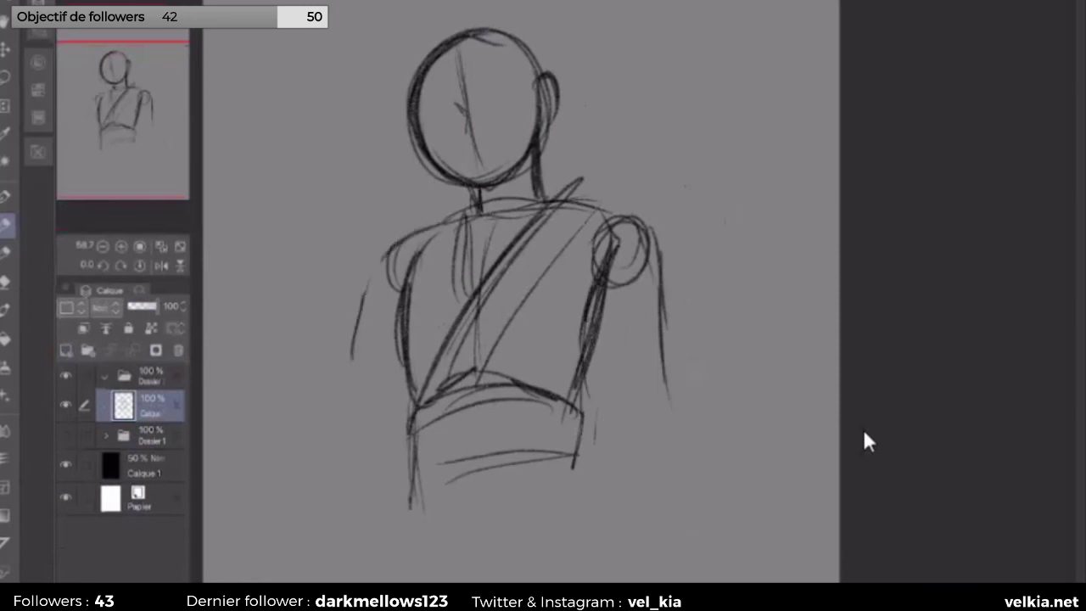
Step: Lower the rough sketch layer's opacity to 27% and add a new layer above it
drag(156, 306, 135, 306)
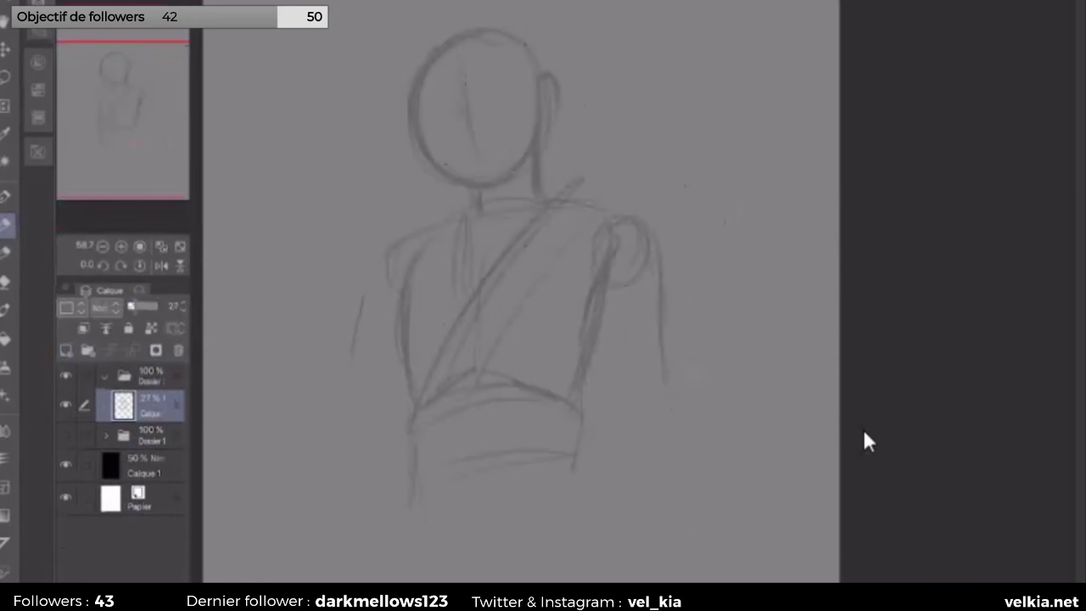
key(ctrl+shift+n)
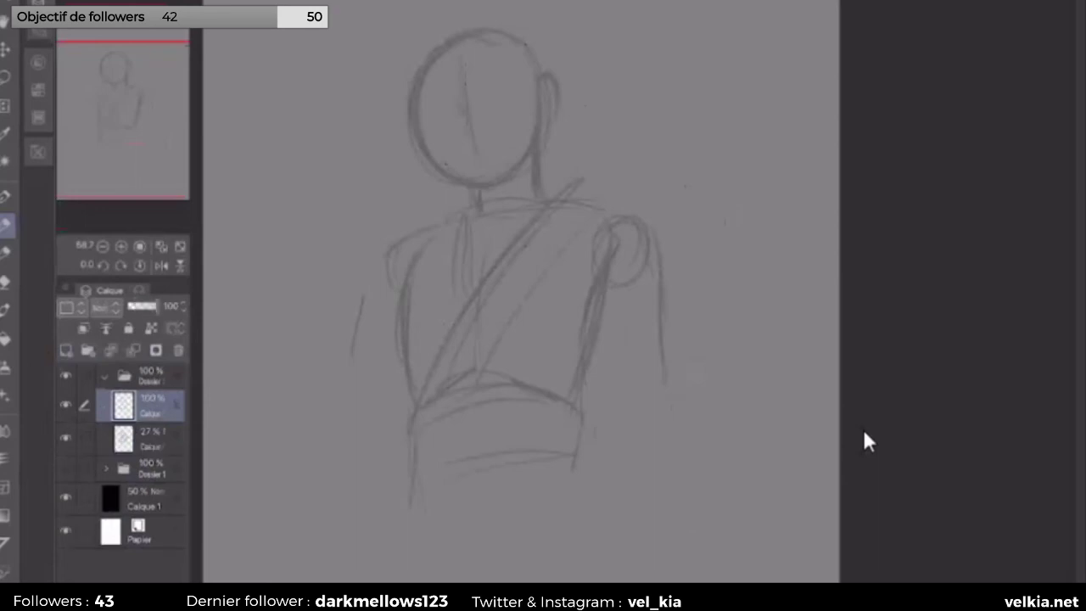
key(ctrl+plus)
key(ctrl+plus)
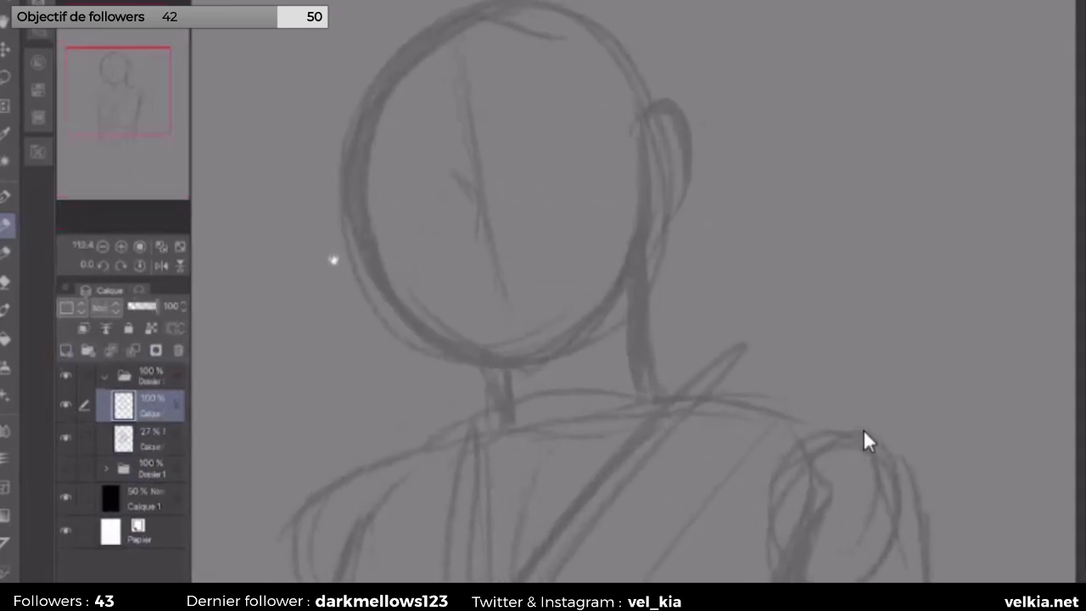
Step: On the faded rough layer, sketch a tilted eye line with two eye circles and refine the face and chin contour
key(alt+bracketleft)
drag(373, 229, 623, 170)
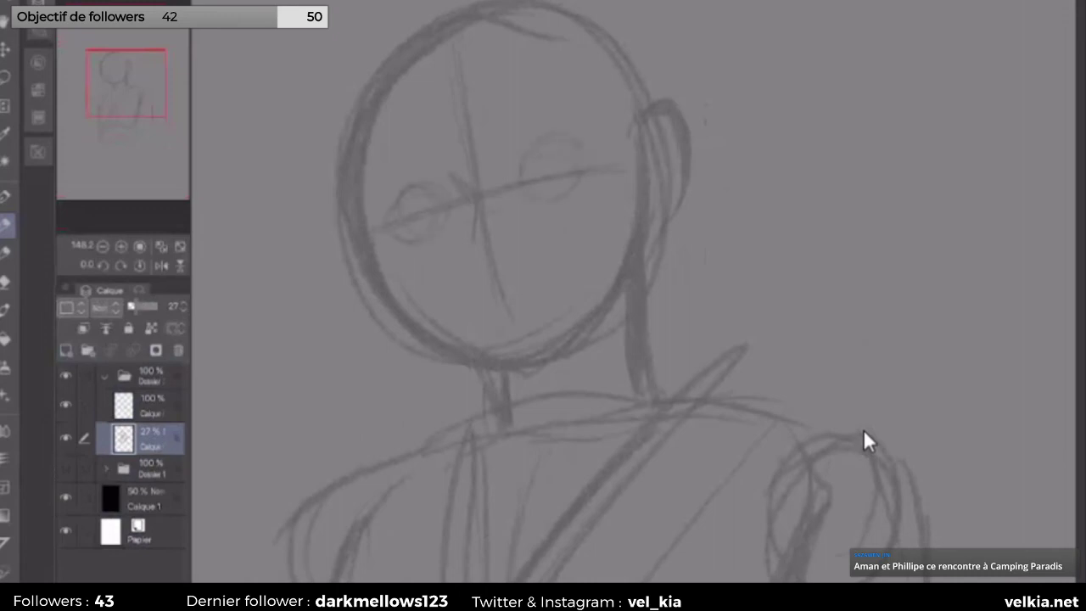
drag(365, 166, 403, 304)
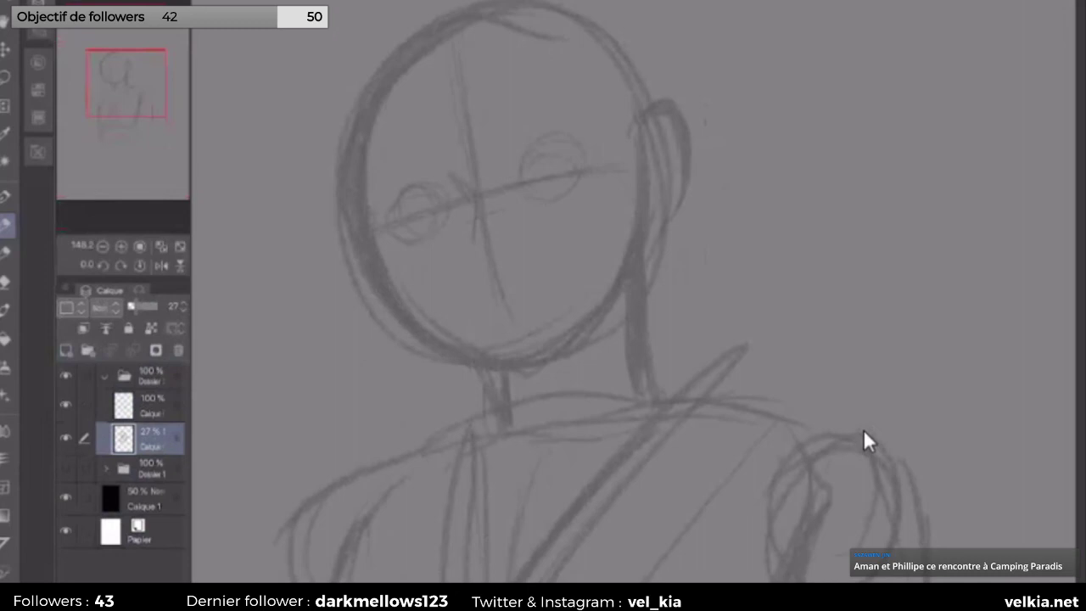
drag(524, 374, 569, 361)
Step: On the new upper layer, ink a short brow stroke and the profile line of the nose
key(alt+bracketright)
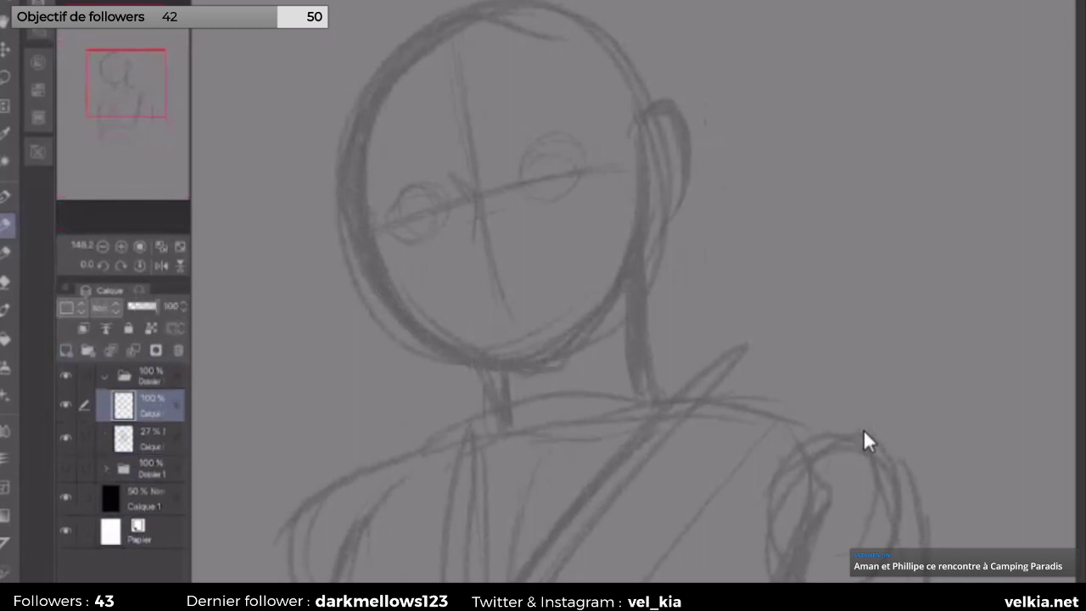
mouse_move(443, 161)
mouse_down()
mouse_move(458, 174)
mouse_move(467, 242)
mouse_up()
mouse_move(470, 200)
mouse_down()
mouse_move(466, 248)
mouse_move(483, 267)
mouse_move(463, 248)
mouse_move(483, 266)
mouse_up()
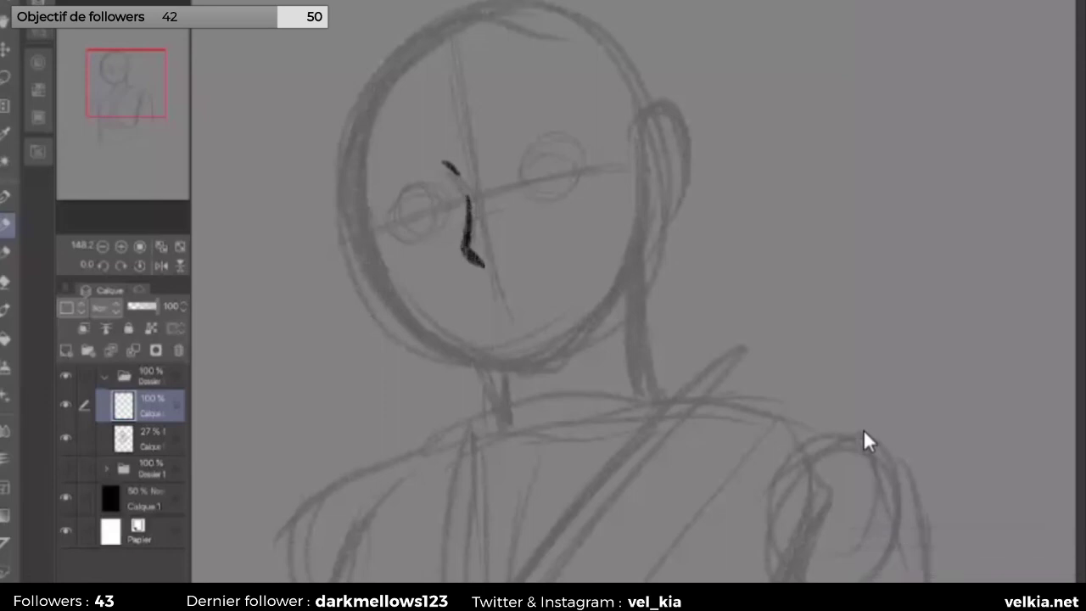
Step: Erase the inked nose line and redraw it as a slimmer profile with a bent tip
drag(866, 441, 866, 441)
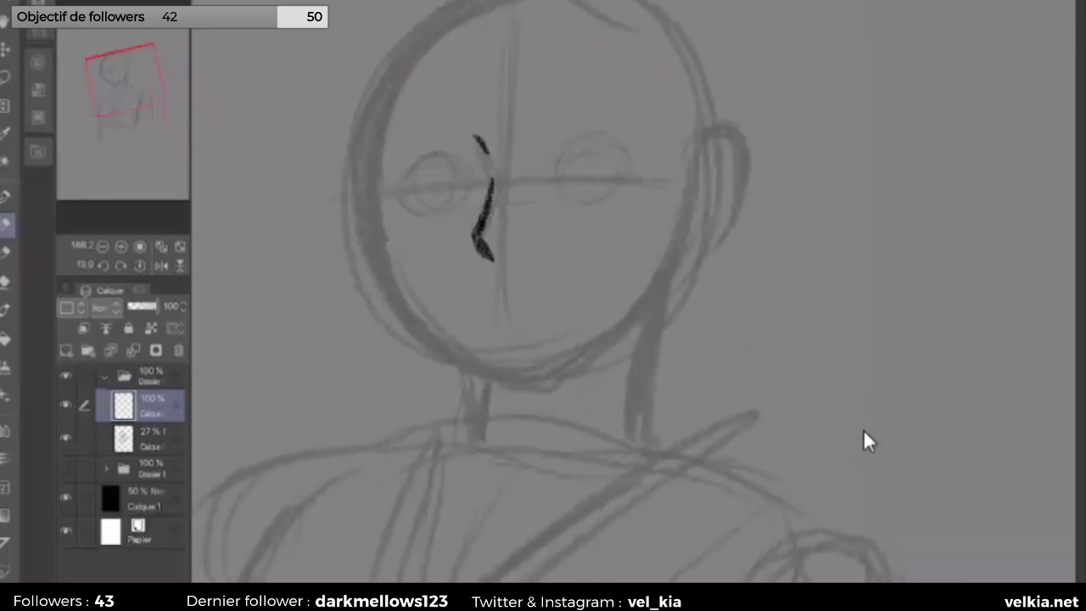
drag(483, 197, 494, 261)
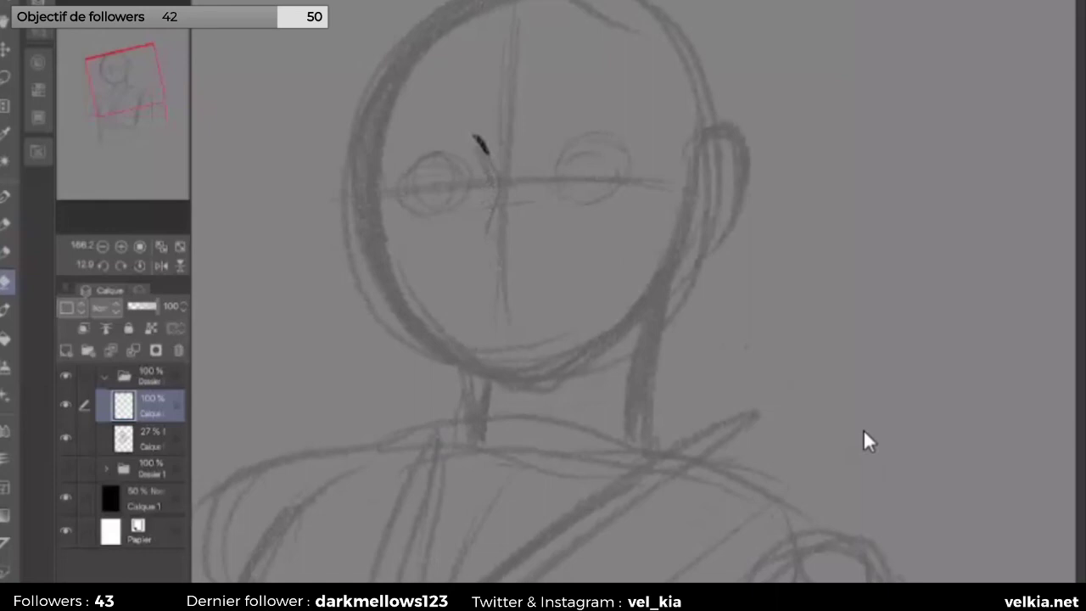
mouse_move(490, 190)
mouse_down()
mouse_move(467, 242)
mouse_move(482, 261)
mouse_up()
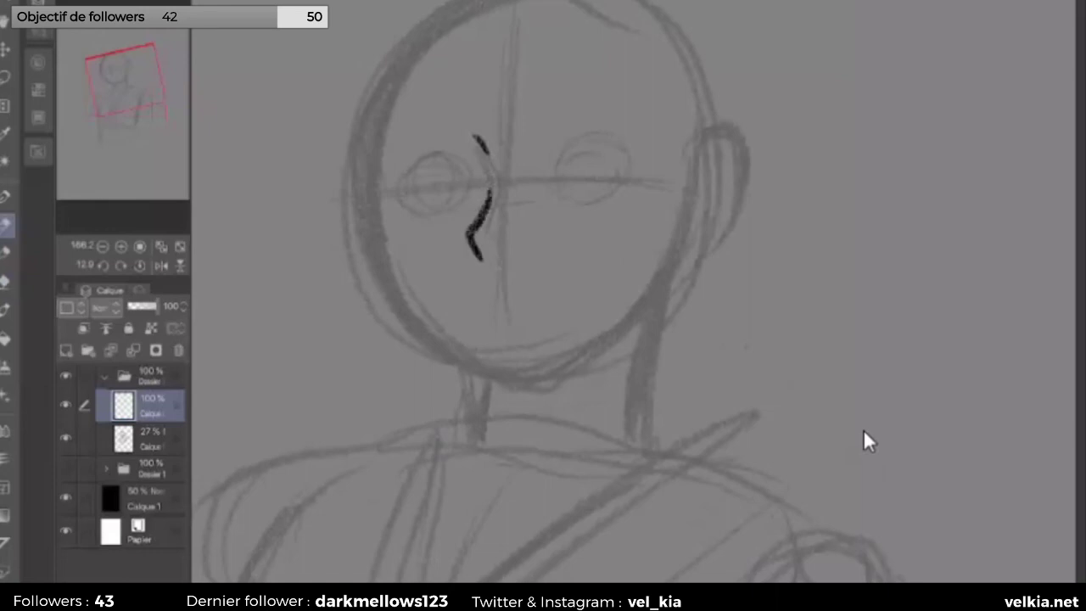
drag(489, 183, 470, 255)
Step: Ink the upper eyelid and the lower lid line of the right-hand eye over its guide circle
key(minus)
key(minus)
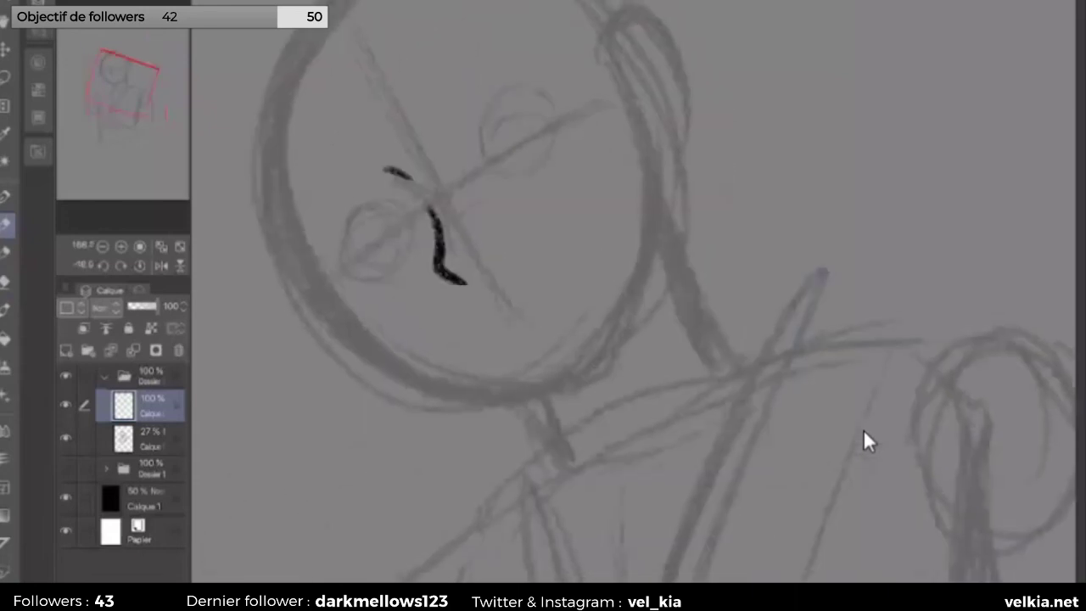
mouse_move(472, 148)
mouse_down()
mouse_move(466, 171)
mouse_move(521, 106)
mouse_move(548, 95)
mouse_move(463, 175)
mouse_up()
key(ctrl+z)
drag(543, 142, 509, 187)
key(ctrl+z)
drag(543, 131, 497, 192)
drag(500, 153, 485, 158)
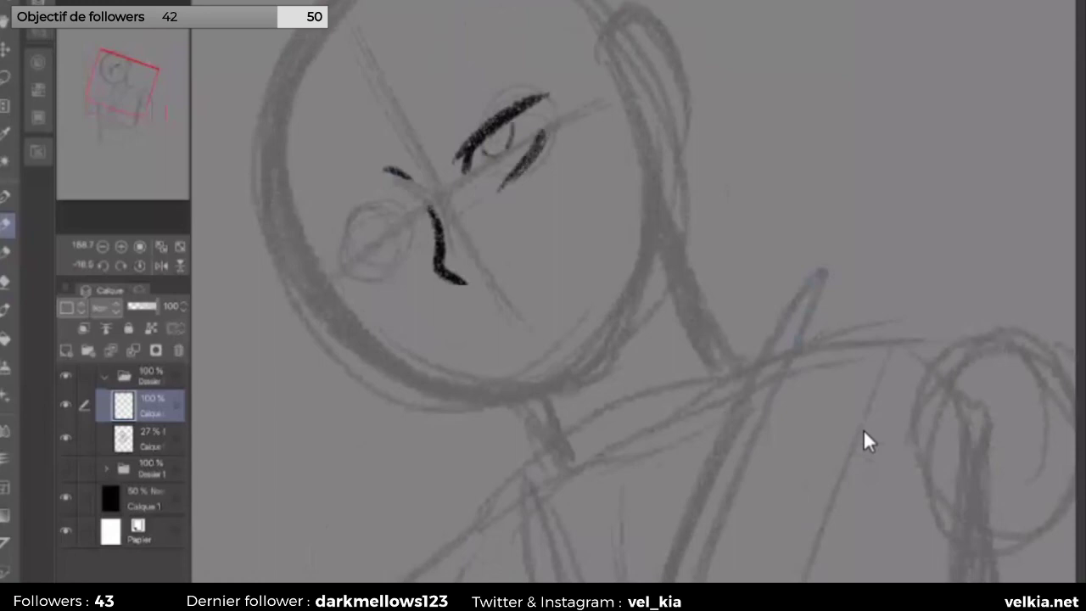
Step: Redraw the iris of the right-hand eye beneath the upper lid and refine it with short strokes
key(ctrl+z)
mouse_move(509, 124)
mouse_down()
mouse_move(501, 158)
mouse_move(475, 153)
mouse_move(485, 160)
mouse_up()
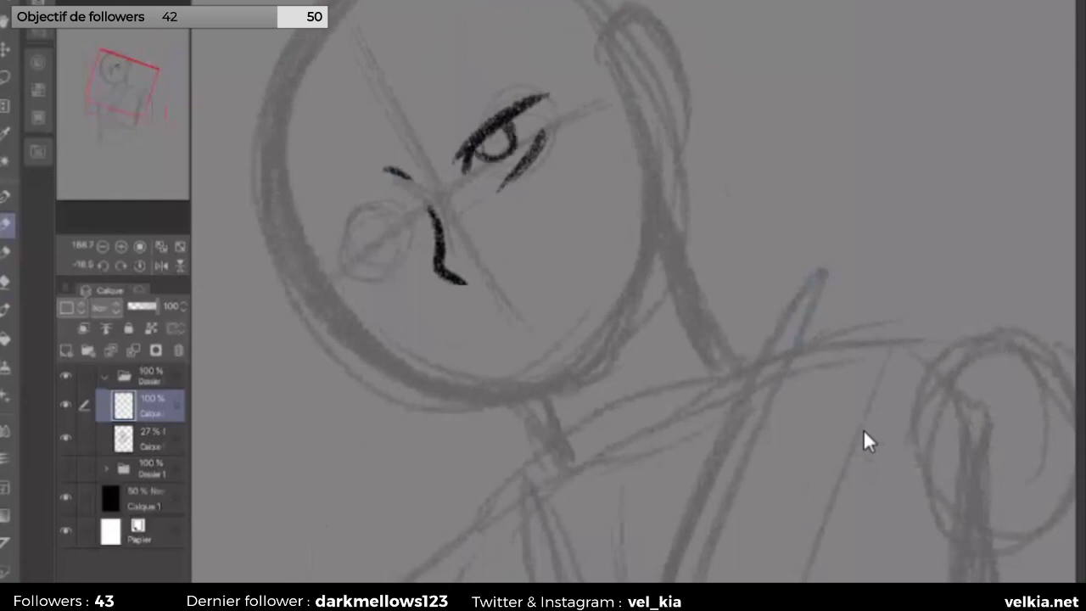
key(ctrl+z)
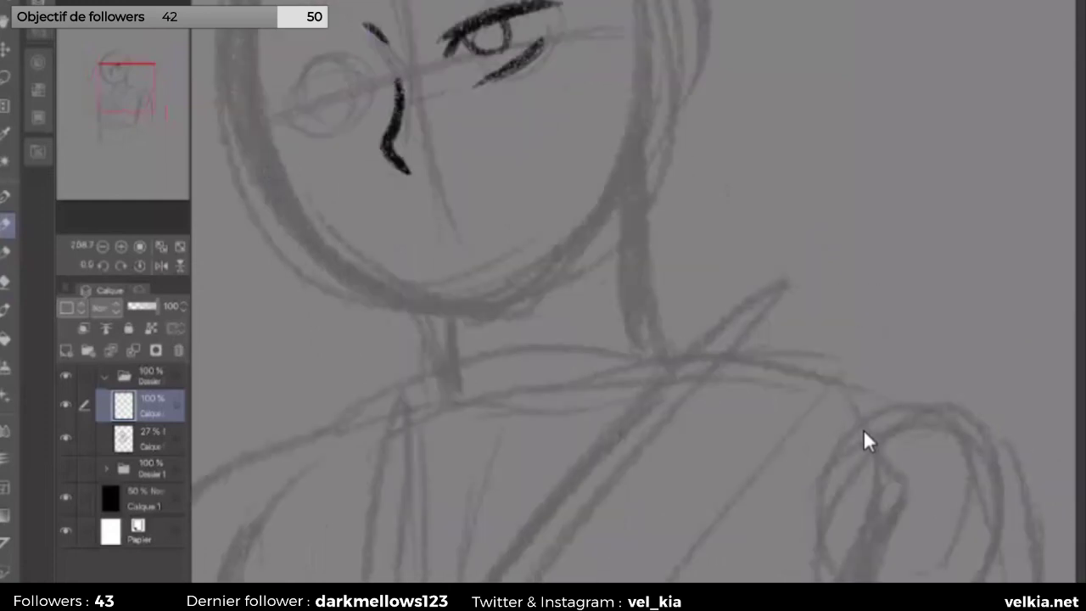
key(ctrl+z)
key(ctrl+z)
mouse_move(500, 88)
mouse_down()
mouse_move(494, 109)
mouse_move(520, 112)
mouse_up()
drag(541, 72, 541, 93)
drag(511, 100, 531, 104)
drag(538, 76, 541, 95)
Step: Ink the left-hand eye with its upper lid, iris and lower lid line, and add short lash strokes to both eyes
drag(365, 124, 389, 134)
mouse_move(322, 128)
mouse_down()
mouse_move(387, 119)
mouse_move(360, 121)
mouse_up()
mouse_move(367, 113)
mouse_down()
mouse_move(387, 121)
mouse_move(302, 136)
mouse_up()
drag(360, 123, 304, 139)
drag(334, 173, 383, 175)
mouse_move(331, 134)
mouse_down()
mouse_move(357, 149)
mouse_move(351, 158)
mouse_move(370, 158)
mouse_move(342, 153)
mouse_up()
drag(465, 81, 487, 70)
drag(356, 114, 378, 102)
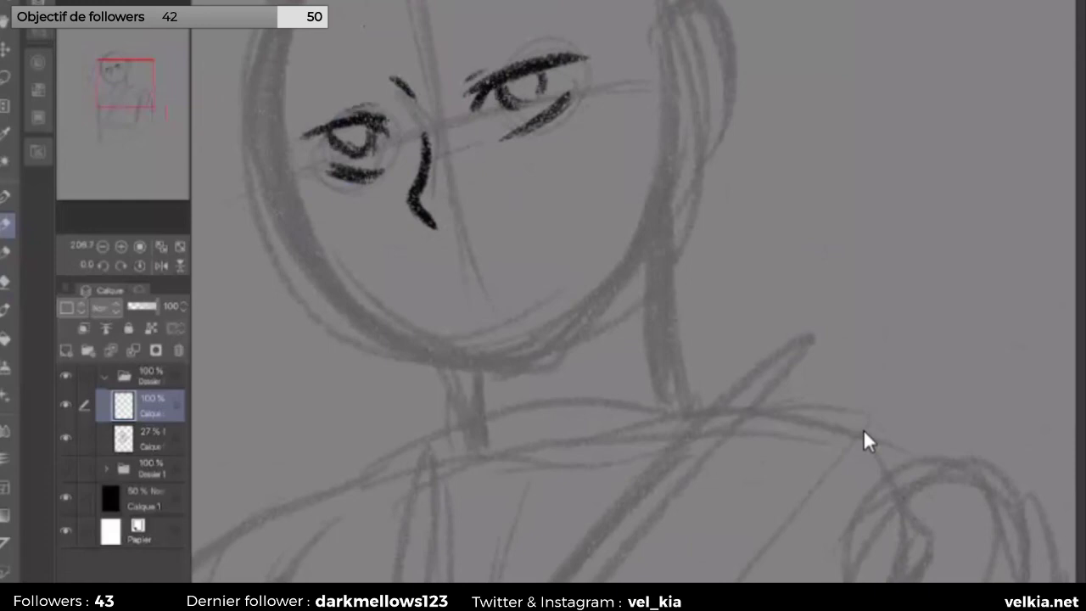
Step: Ink the outlines of two slanted, pointed eyebrows above the eyes
drag(867, 441, 867, 441)
drag(428, 86, 420, 104)
drag(868, 441, 868, 441)
drag(504, 61, 421, 143)
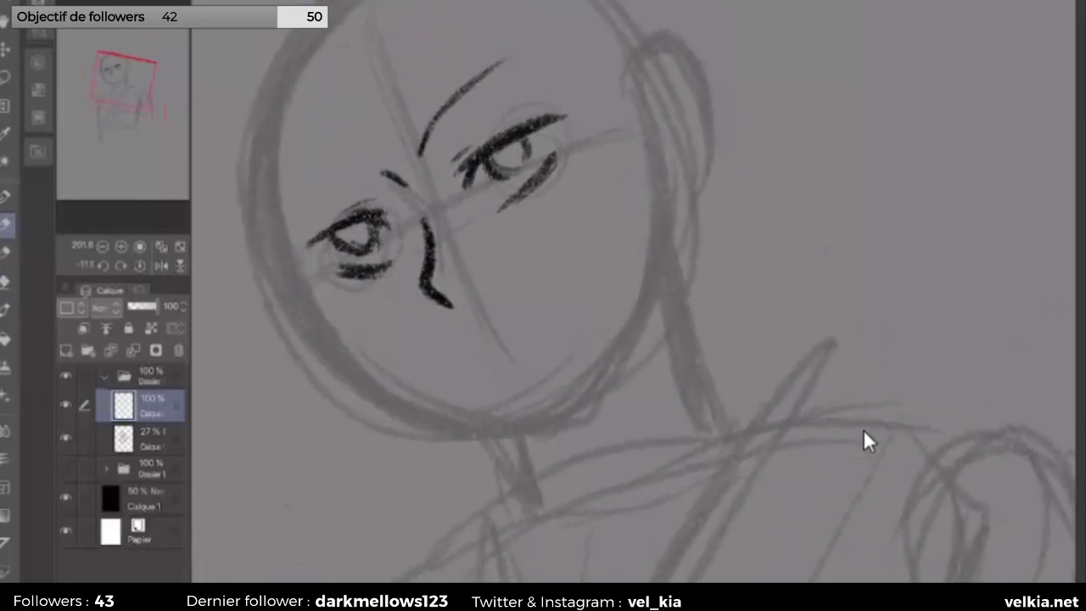
drag(527, 40, 460, 94)
drag(445, 138, 413, 159)
drag(498, 58, 419, 134)
drag(492, 83, 446, 138)
mouse_move(515, 51)
mouse_down()
mouse_move(450, 131)
mouse_move(472, 95)
mouse_up()
mouse_move(356, 175)
mouse_down()
mouse_move(288, 180)
mouse_move(326, 197)
mouse_move(271, 200)
mouse_up()
drag(319, 175, 283, 192)
drag(357, 169, 325, 175)
Step: Erase the right-hand eyebrow and redraw it higher and longer with a tapered outer end
key(e)
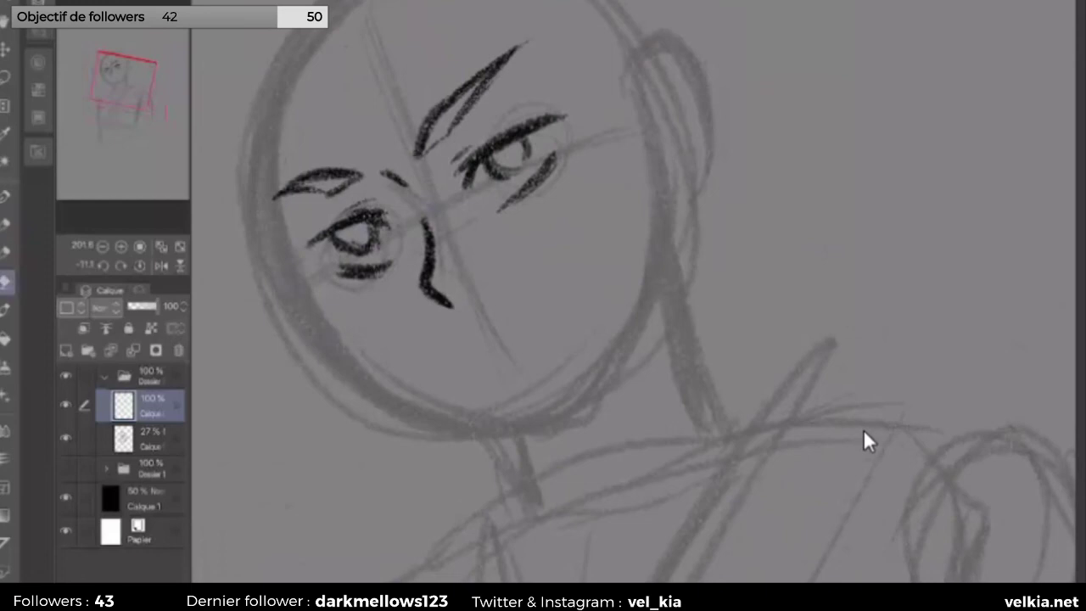
drag(461, 88, 414, 157)
drag(487, 68, 464, 92)
drag(526, 42, 455, 104)
mouse_move(483, 92)
mouse_down()
mouse_move(417, 160)
mouse_move(453, 81)
mouse_move(509, 48)
mouse_up()
key(p)
drag(458, 80, 543, 28)
drag(424, 136, 467, 102)
drag(472, 92, 535, 36)
drag(491, 75, 550, 22)
drag(436, 100, 518, 39)
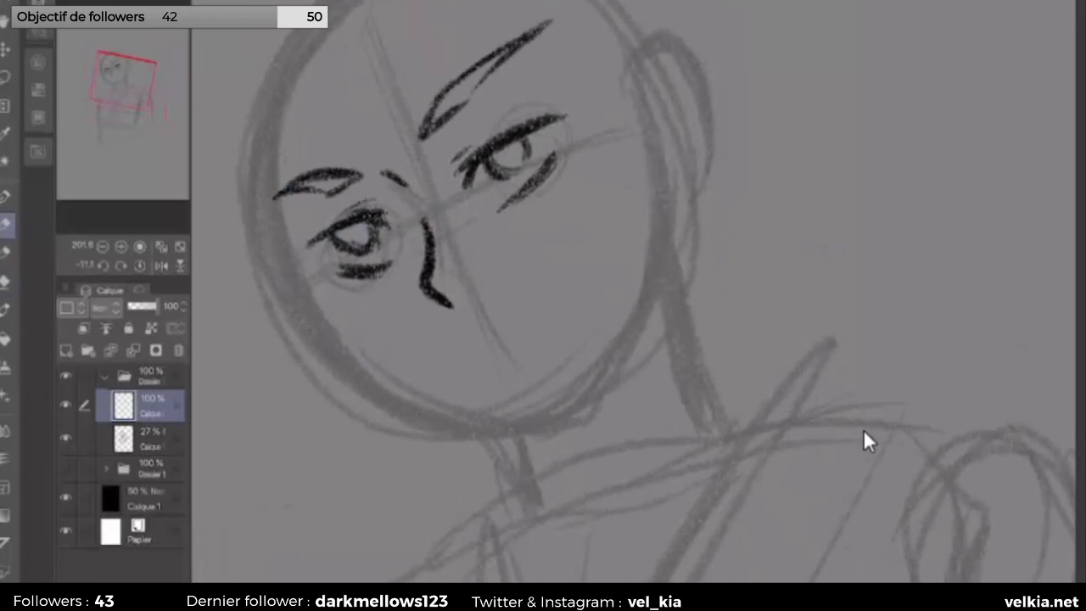
Step: Ink the curved forehead and temple contour on the left-hand side of the head
key(ctrl+minus)
key(minus)
drag(340, 119, 399, 26)
drag(334, 166, 386, 32)
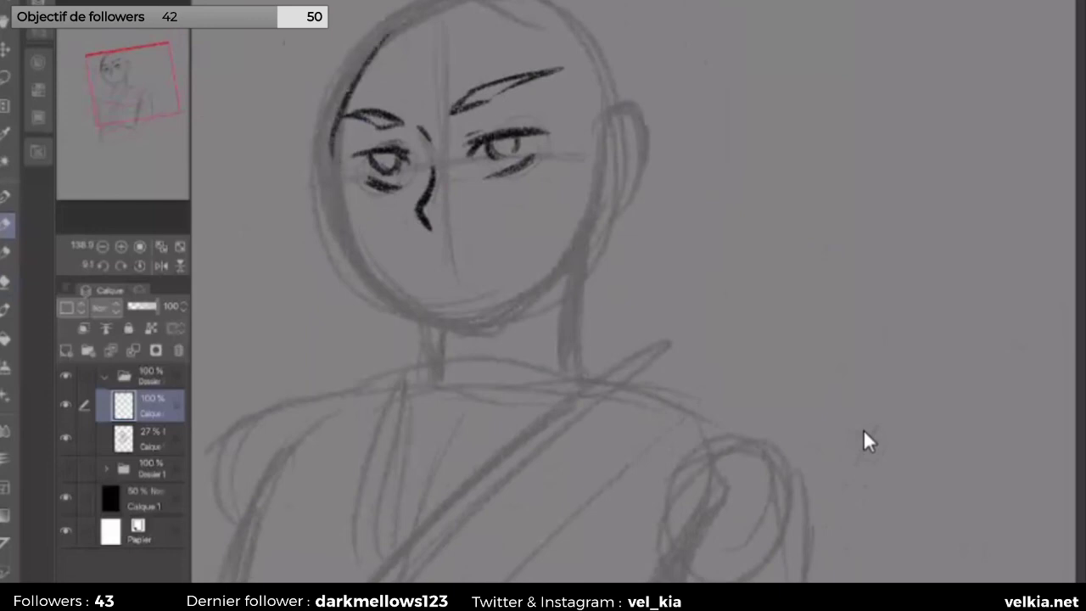
key(ctrl+z)
drag(335, 168, 356, 68)
drag(333, 149, 378, 42)
drag(348, 88, 392, 36)
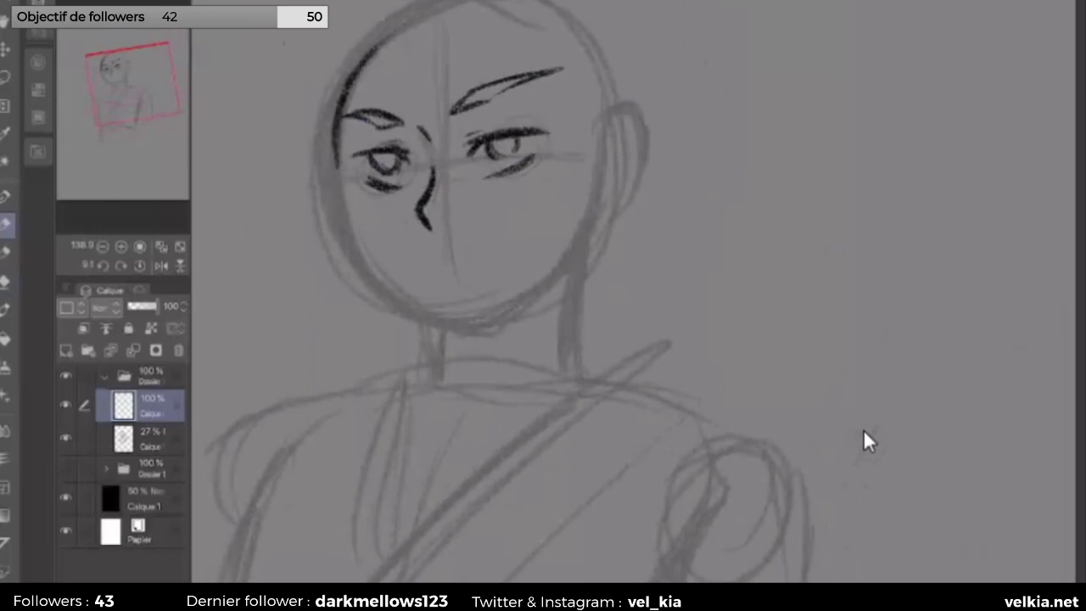
Step: Ink the face outline from the left-hand cheek around the chin and up the right-hand jaw
key(^)
mouse_move(411, 24)
mouse_down()
mouse_move(344, 168)
mouse_move(370, 268)
mouse_up()
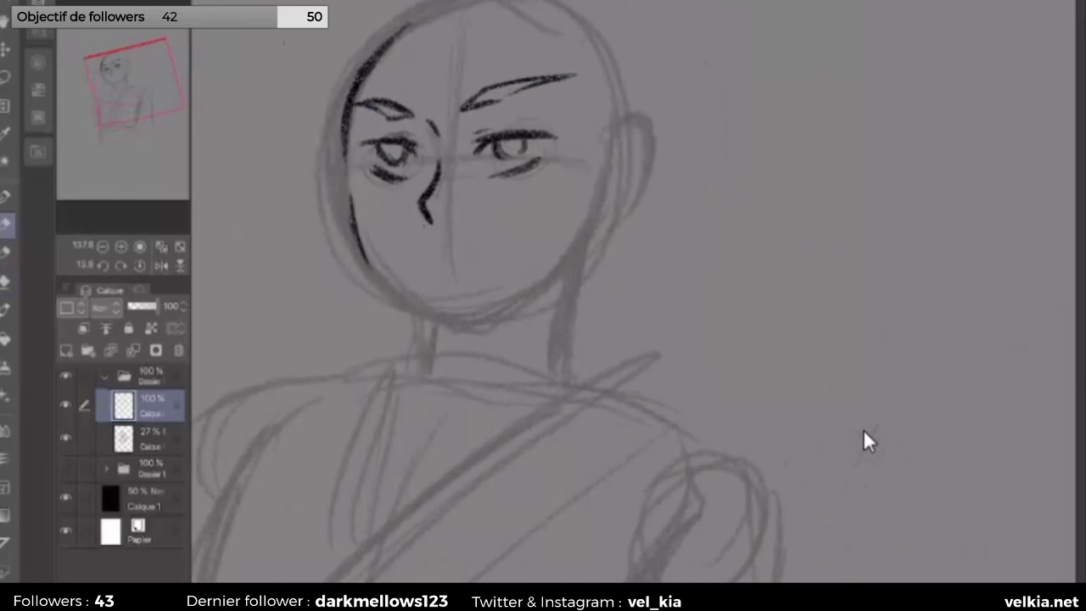
drag(348, 209, 382, 292)
mouse_move(361, 246)
mouse_down()
mouse_move(404, 304)
mouse_move(439, 327)
mouse_move(534, 293)
mouse_up()
drag(436, 331, 570, 269)
drag(504, 305, 564, 268)
mouse_move(587, 219)
mouse_down()
mouse_move(567, 263)
mouse_move(540, 280)
mouse_up()
drag(594, 356, 526, 221)
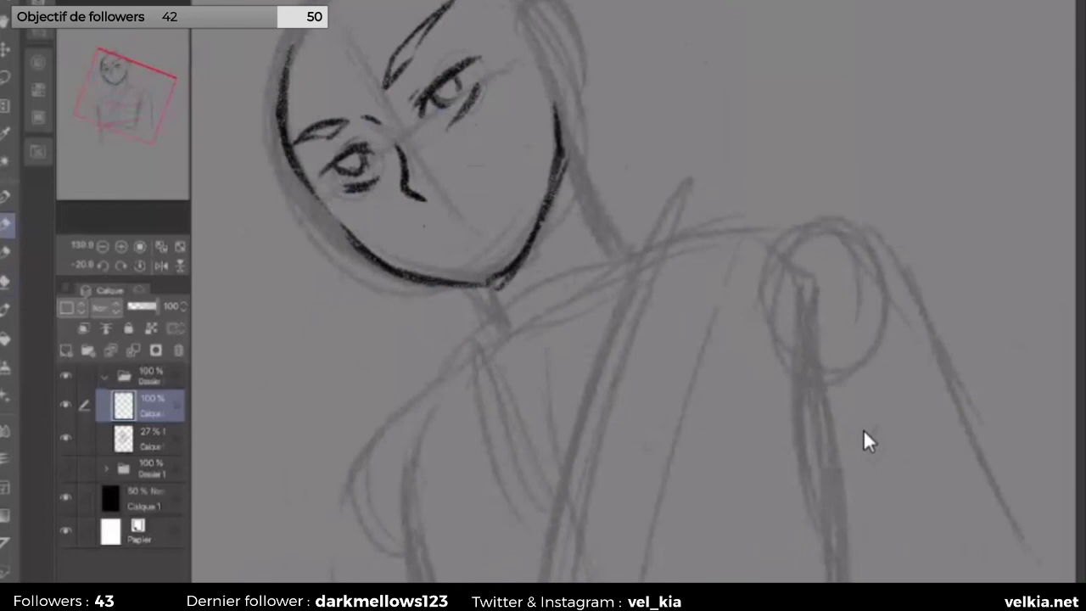
Step: Ink a short, straight mouth and the lines on both sides of the neck
mouse_move(451, 227)
mouse_down()
mouse_move(502, 200)
mouse_move(488, 202)
mouse_up()
key(ctrl+0)
mouse_move(558, 153)
mouse_down()
mouse_move(570, 246)
mouse_move(568, 235)
mouse_up()
mouse_move(470, 229)
mouse_down()
mouse_move(466, 258)
mouse_move(498, 329)
mouse_up()
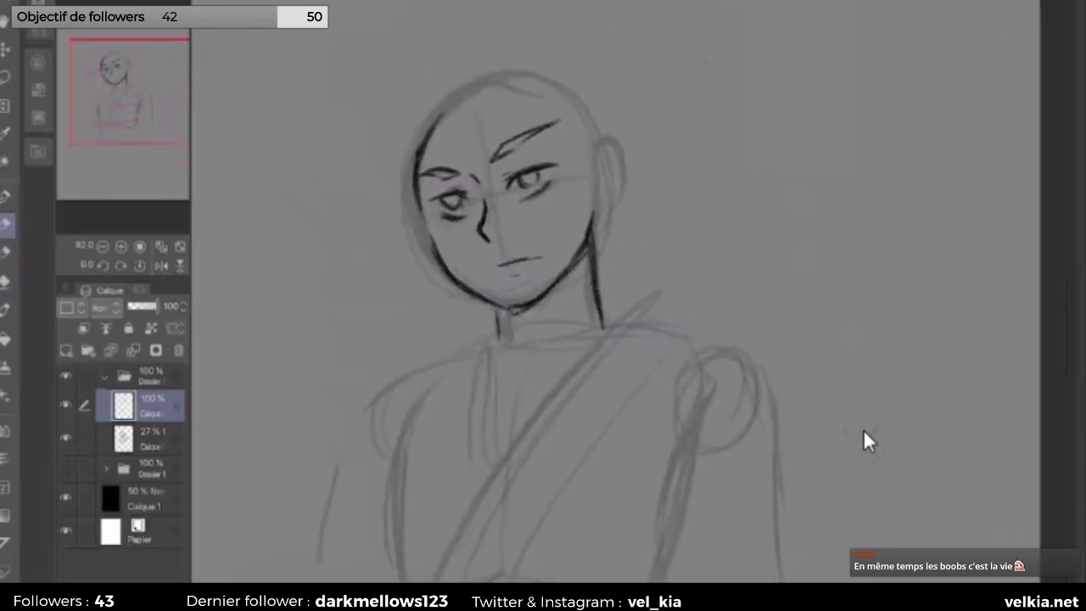
Step: Sketch long, curved hair strands falling outside the left-hand side of the face
drag(470, 127, 446, 161)
mouse_move(453, 81)
mouse_down()
mouse_move(406, 128)
mouse_move(380, 222)
mouse_up()
drag(460, 134, 386, 255)
drag(403, 166, 378, 243)
mouse_move(443, 85)
mouse_down()
mouse_move(368, 227)
mouse_move(373, 271)
mouse_up()
drag(412, 171, 383, 283)
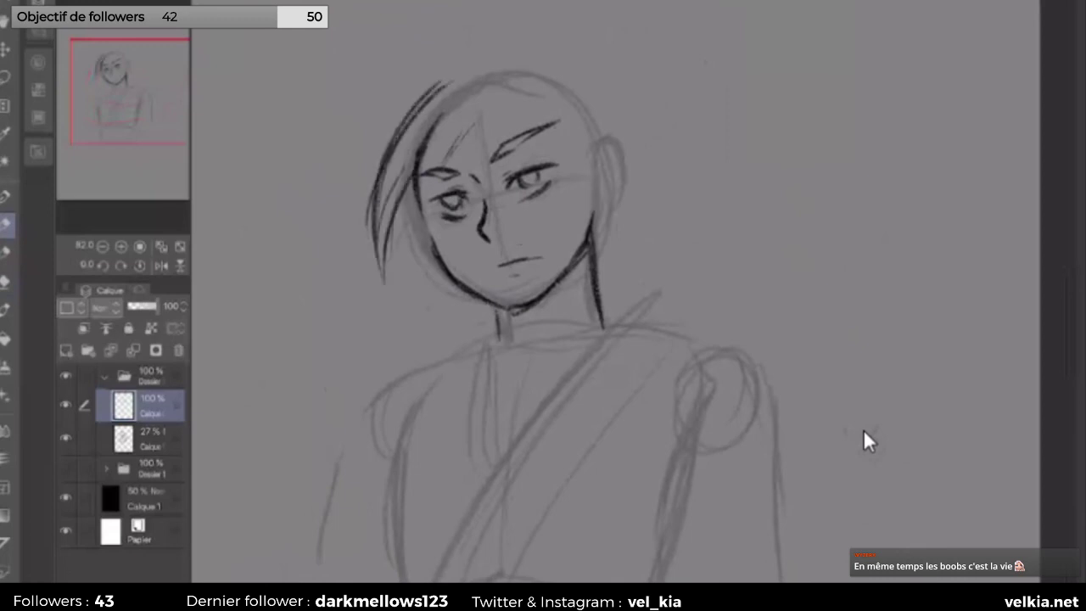
Step: Sketch fringe strands sweeping from the parting across the right-hand eyebrow and a side lock in front of the ear
drag(485, 119, 529, 161)
drag(477, 112, 548, 176)
drag(567, 100, 608, 163)
drag(499, 125, 584, 192)
drag(543, 149, 622, 223)
drag(585, 127, 626, 228)
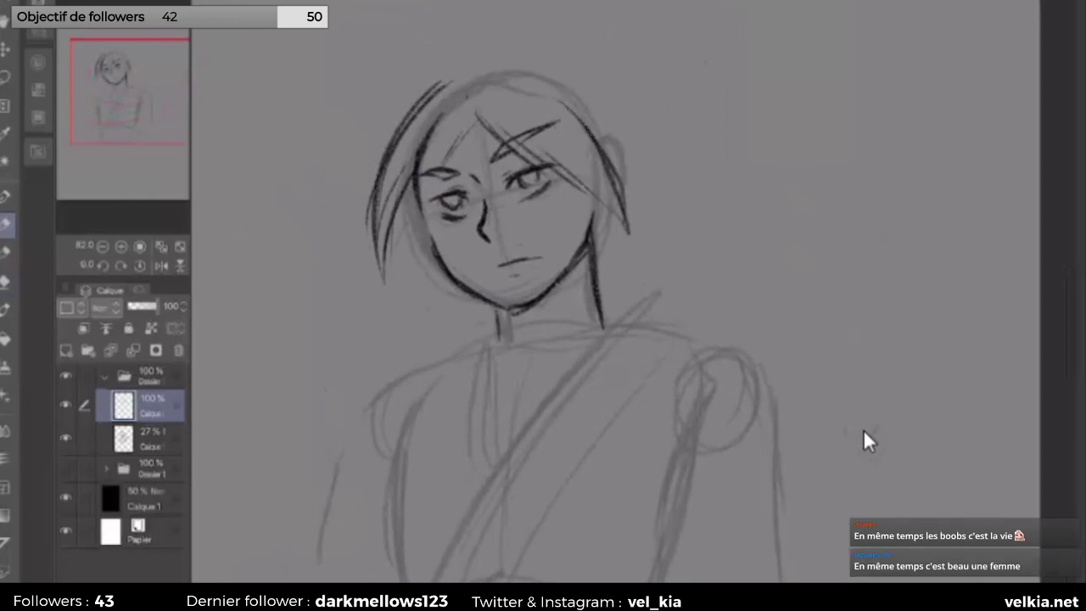
Step: Sketch the other half of the fringe from the parting down to the pointed left-hand lock
drag(472, 112, 486, 134)
drag(458, 156, 421, 200)
drag(468, 129, 448, 157)
drag(451, 156, 391, 251)
drag(478, 121, 382, 271)
drag(395, 192, 381, 288)
drag(405, 156, 381, 232)
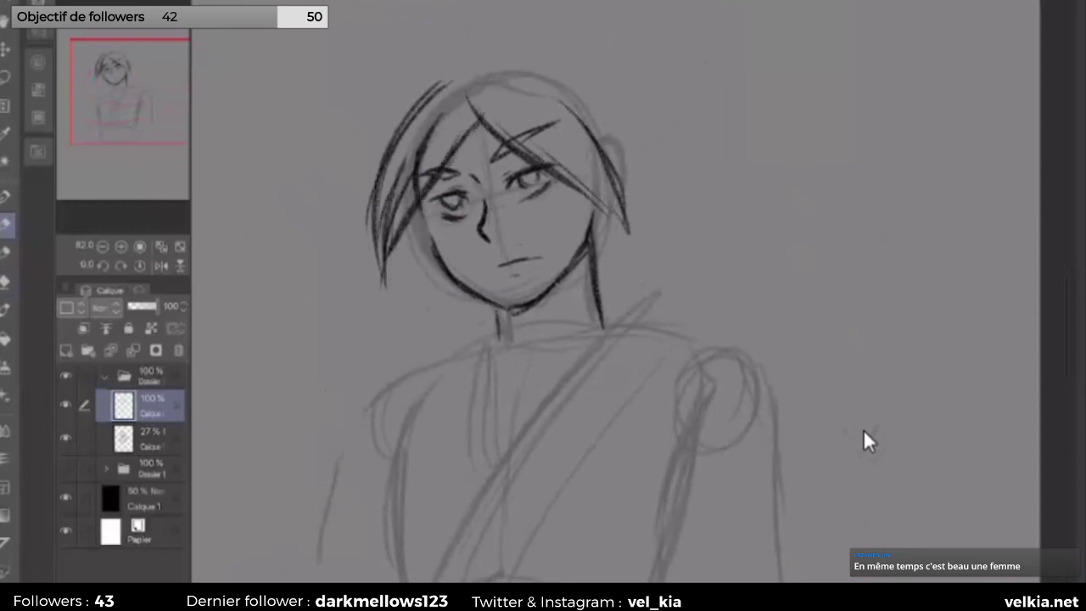
Step: Ink the crown of the hair and the earlobe, and add a small ponytail behind the neck
key(minus)
mouse_move(397, 114)
mouse_down()
mouse_move(424, 85)
mouse_move(526, 56)
mouse_move(564, 68)
mouse_move(604, 128)
mouse_up()
drag(595, 186, 602, 198)
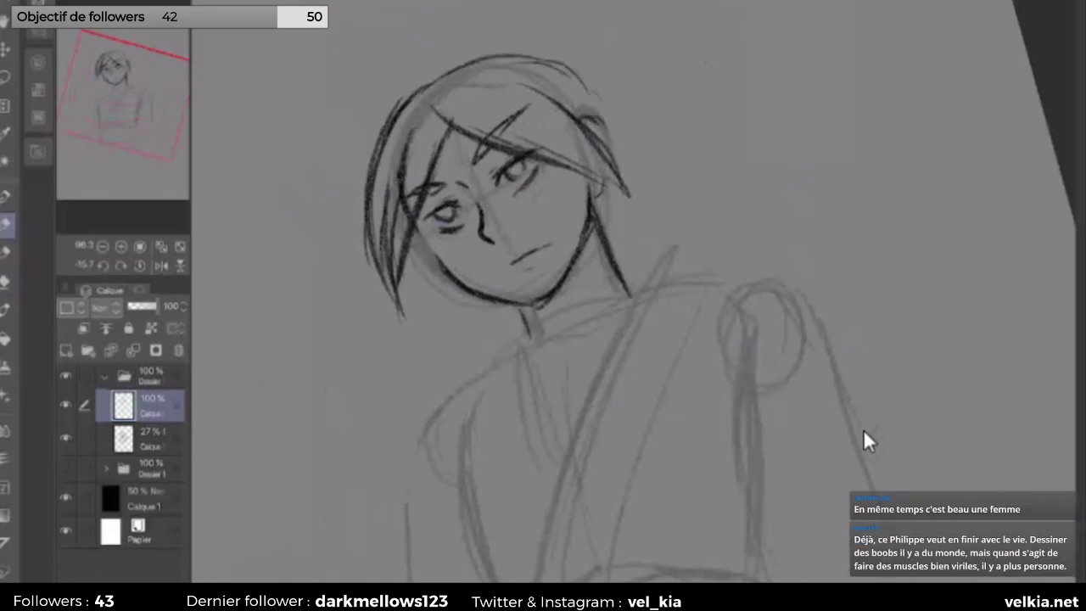
key(asciicircum)
mouse_move(624, 123)
mouse_down()
mouse_move(633, 222)
mouse_move(666, 280)
mouse_move(657, 291)
mouse_move(607, 289)
mouse_up()
drag(591, 246, 597, 302)
drag(507, 314, 505, 340)
Step: Ink the wide diagonal lapel across the chest and the left-hand collar lines of the robe
scroll(866, 440, down, 3)
mouse_move(641, 212)
mouse_down()
mouse_move(430, 549)
mouse_move(533, 326)
mouse_up()
mouse_move(703, 228)
mouse_down()
mouse_move(548, 422)
mouse_move(519, 480)
mouse_up()
drag(512, 231, 504, 370)
drag(514, 251, 509, 272)
drag(501, 217, 470, 419)
drag(462, 287, 453, 411)
Step: Ink the curved belt line at the waist and the right-hand shoulder with its outer sleeve
drag(533, 478, 416, 553)
mouse_move(443, 518)
mouse_down()
mouse_move(640, 493)
mouse_move(660, 562)
mouse_up()
mouse_move(705, 248)
mouse_down()
mouse_move(770, 255)
mouse_move(786, 277)
mouse_move(790, 450)
mouse_up()
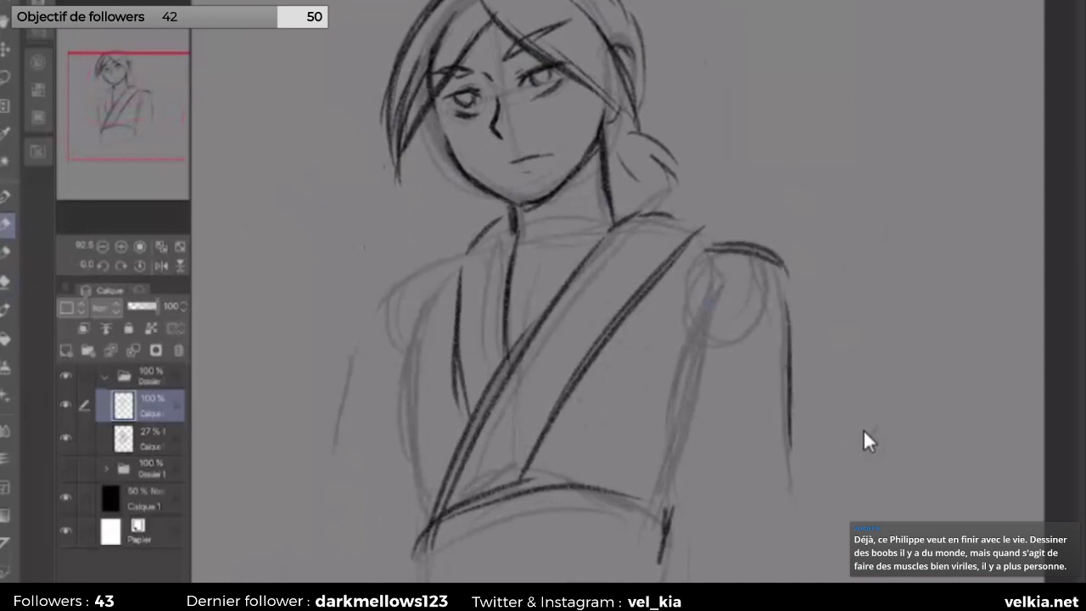
Step: Ink the torso's left-hand side and the sloping left-hand shoulder with its outer sleeve
drag(397, 382, 419, 506)
drag(406, 451, 423, 525)
mouse_move(465, 241)
mouse_down()
mouse_move(348, 339)
mouse_move(347, 505)
mouse_up()
drag(467, 248, 359, 373)
key(ctrl+z)
key(ctrl+z)
key(ctrl+z)
mouse_move(475, 241)
mouse_down()
mouse_move(348, 449)
mouse_move(343, 489)
mouse_up()
drag(353, 388, 341, 441)
Step: Ink the torso's right-hand side with the inner sleeve line, and reinforce the right-hand shoulder curve
drag(679, 357, 669, 436)
drag(675, 473, 689, 527)
drag(704, 311, 675, 523)
drag(657, 370, 682, 489)
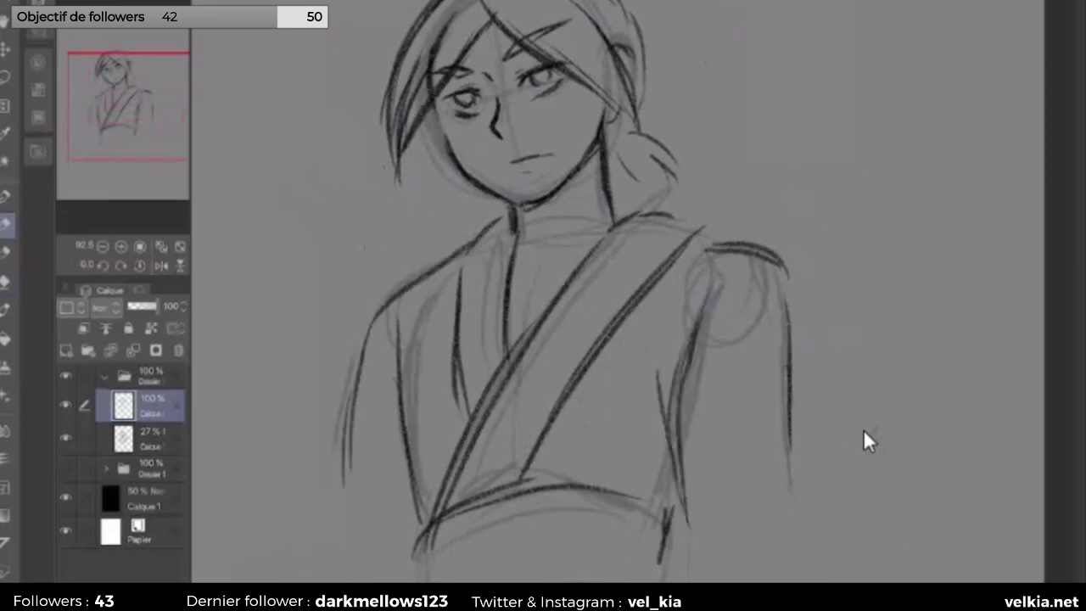
drag(426, 534, 419, 582)
mouse_move(696, 254)
mouse_down()
mouse_move(765, 241)
mouse_move(791, 373)
mouse_up()
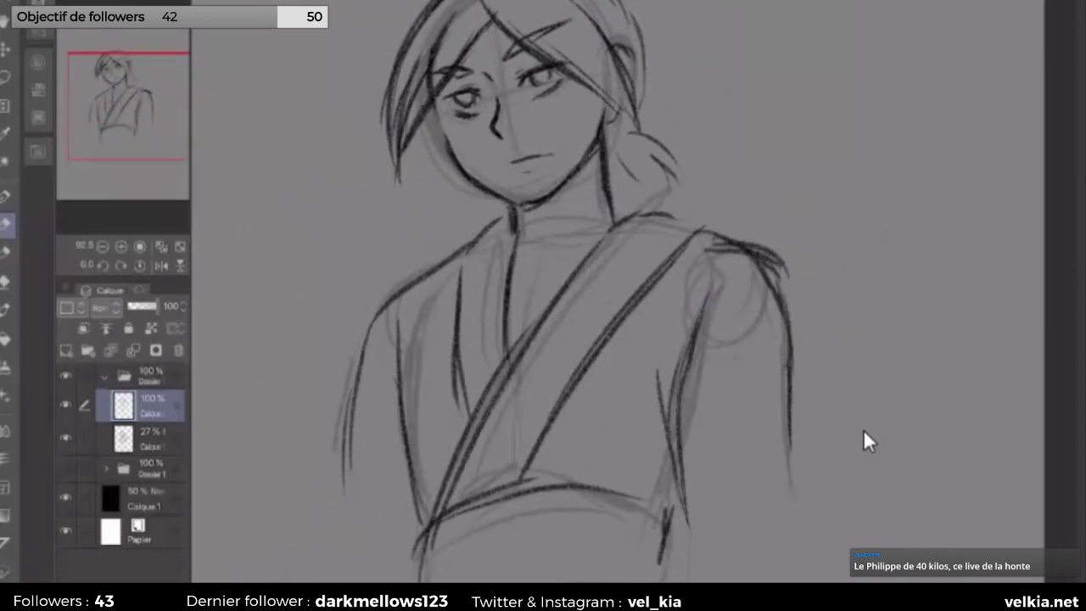
Step: Add collarbone and chest crease strokes inside the collar, and thicken the right-hand sleeve's outer line
mouse_move(543, 339)
mouse_down()
mouse_move(570, 479)
mouse_move(554, 390)
mouse_up()
drag(619, 202, 647, 248)
key(ctrl+z)
drag(543, 340, 526, 318)
drag(736, 265, 791, 414)
mouse_move(522, 302)
mouse_down()
mouse_move(511, 363)
mouse_move(513, 329)
mouse_up()
drag(527, 301, 520, 316)
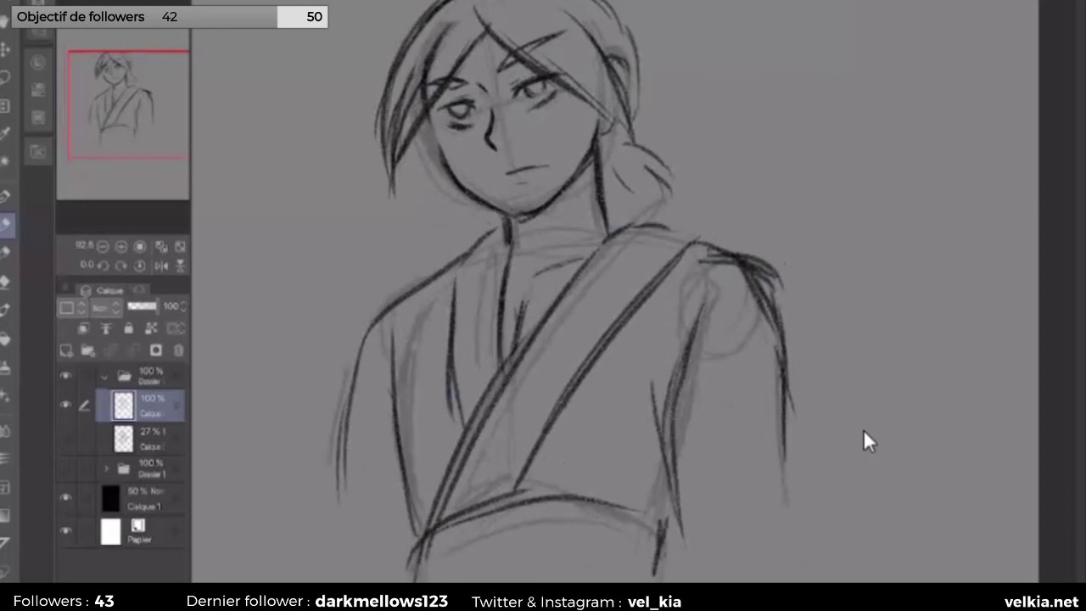
Step: With the 27% rough sketch layer hidden, erase the temple contour showing through the left-hand hair
scroll(867, 441, up, 1)
key(e)
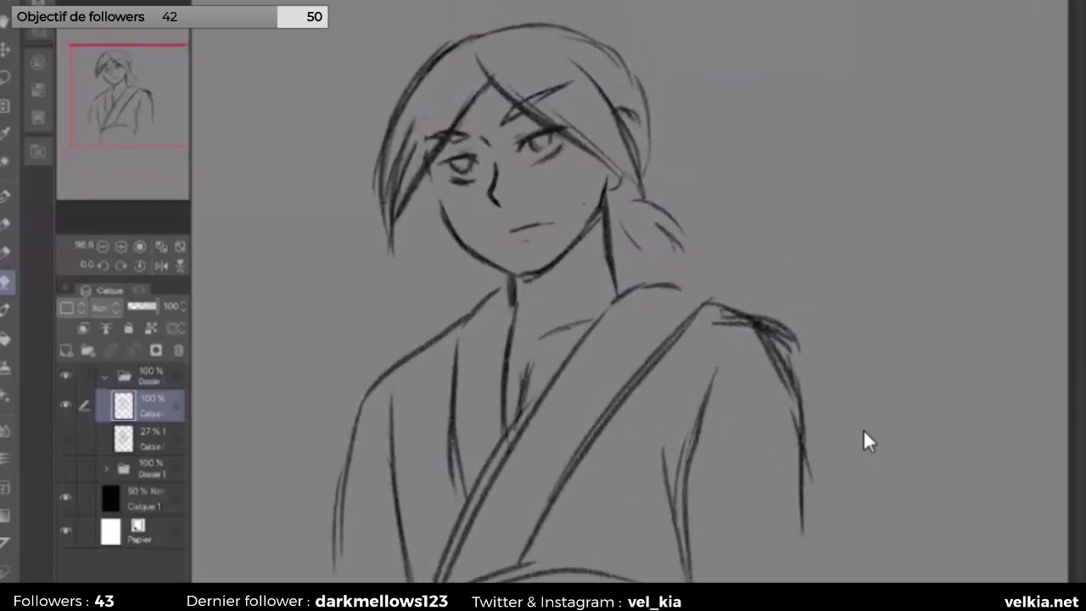
key(p)
scroll(867, 441, up, 1)
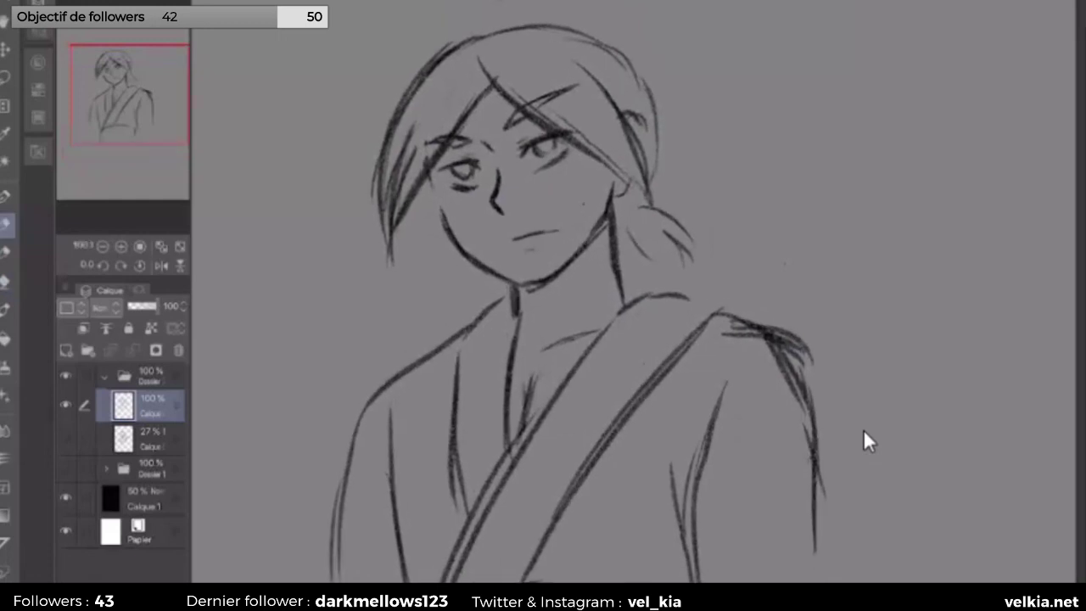
key(e)
Step: Redraw the left-hand shoulder and sleeve lines slightly further in and erase the old outer contour
key(p)
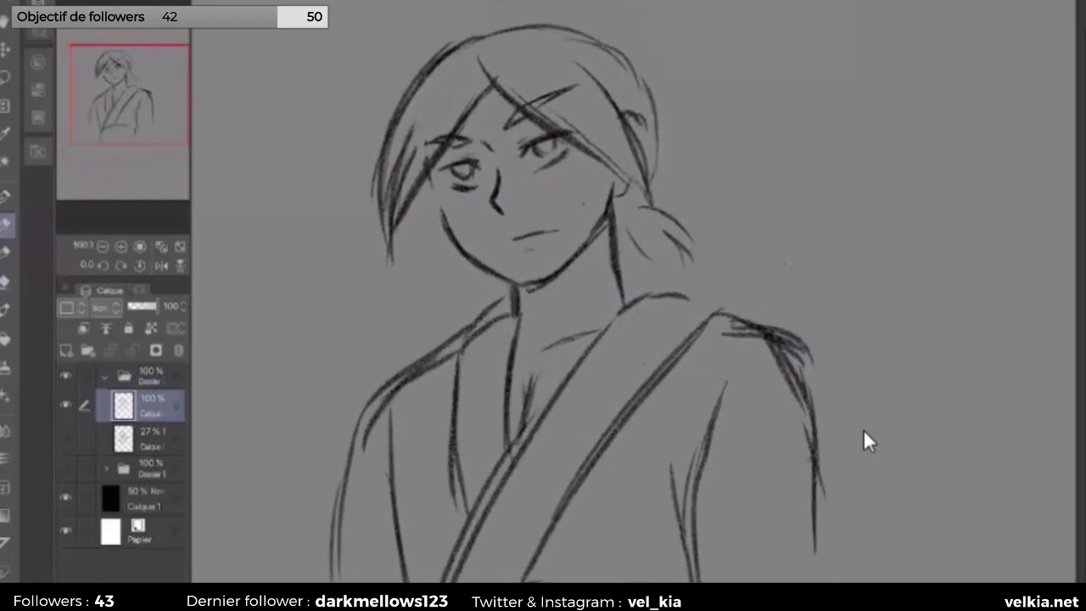
key(e)
mouse_move(479, 316)
mouse_down()
mouse_move(399, 373)
mouse_move(365, 437)
mouse_up()
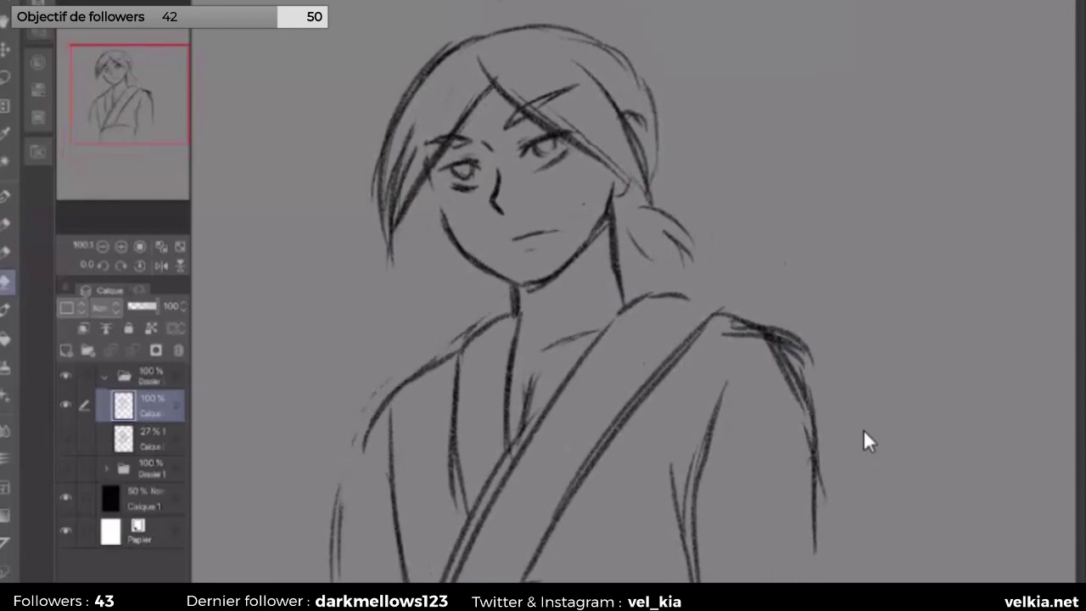
key(p)
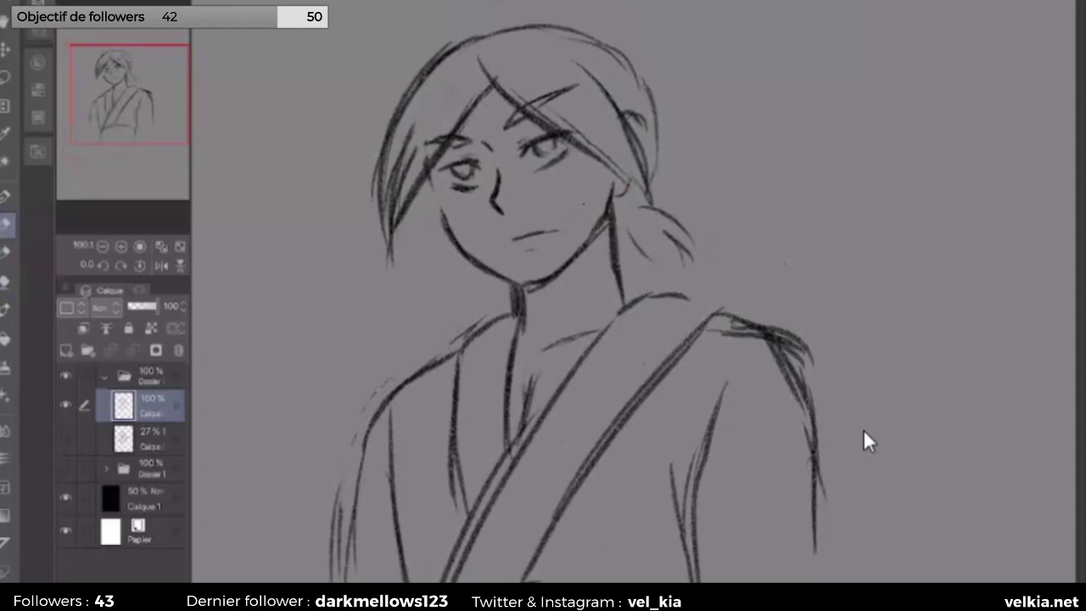
drag(863, 428, 886, 449)
key(e)
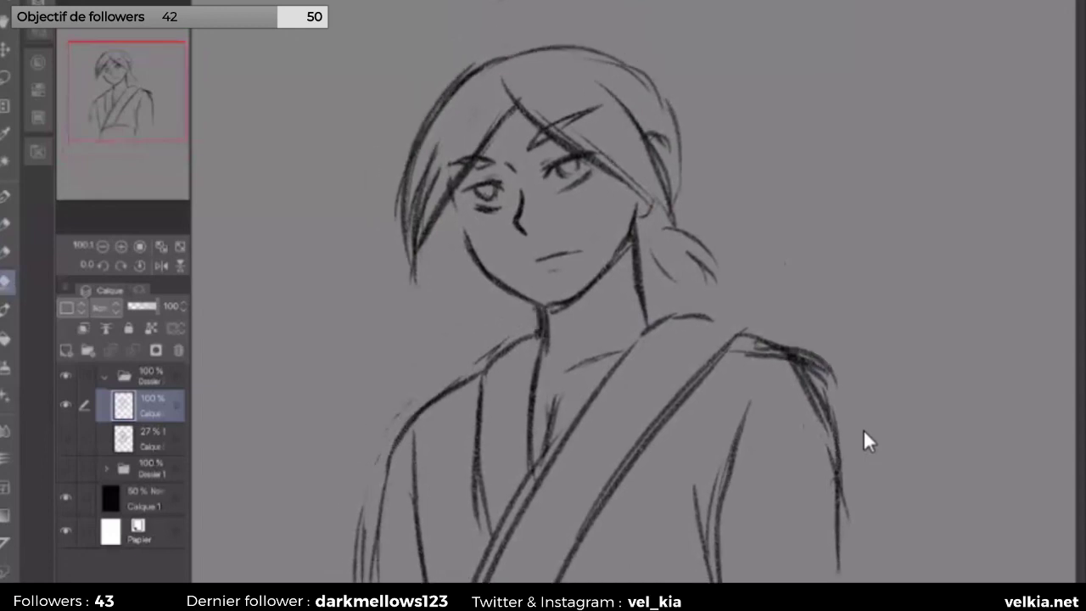
Step: Add shadow strokes on the neck beneath the chin and jaw
key(p)
mouse_move(604, 284)
mouse_down()
mouse_move(555, 339)
mouse_move(547, 331)
mouse_move(558, 314)
mouse_up()
key(ctrl+plus)
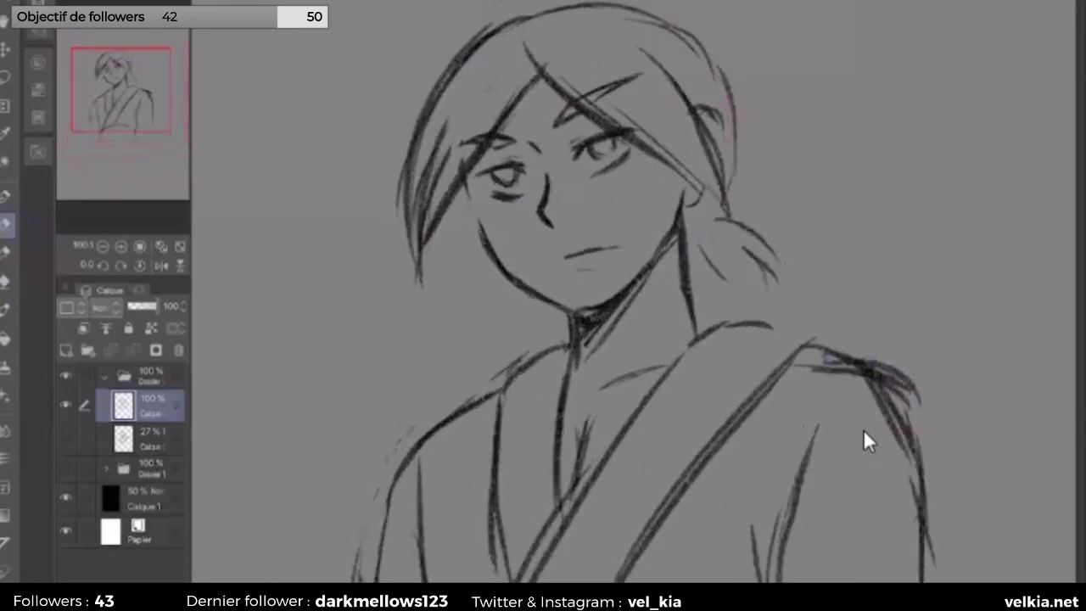
Step: Thicken the left-hand fringe from the parting and add a second pointed lock beside the cheek
drag(536, 59, 504, 113)
drag(487, 148, 460, 219)
drag(473, 164, 443, 251)
drag(457, 185, 438, 274)
drag(447, 114, 426, 288)
drag(441, 231, 432, 268)
drag(470, 178, 443, 286)
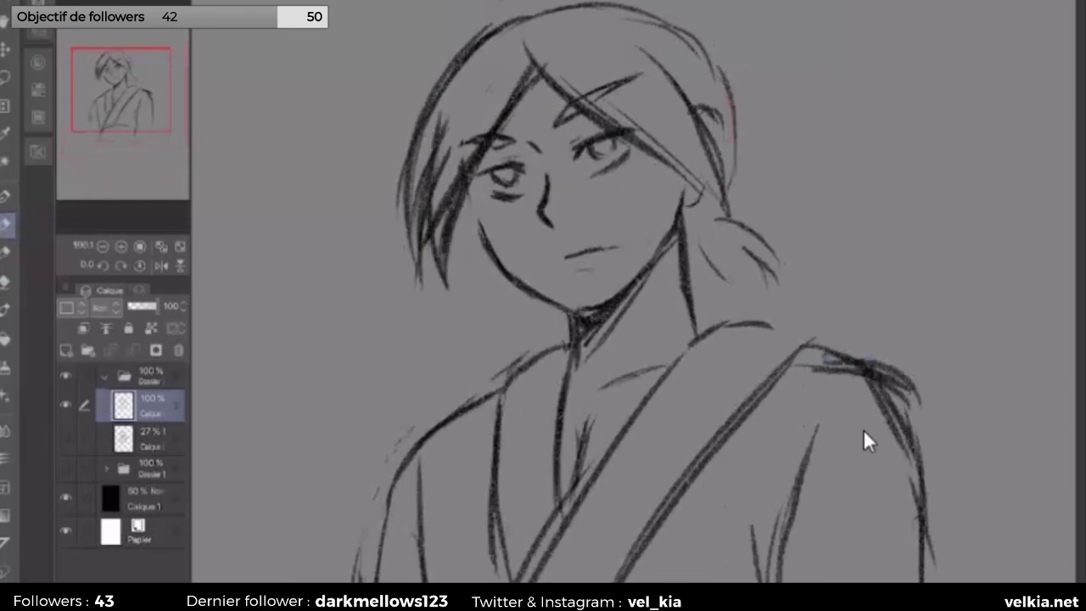
Step: Erase the excess overlapping strokes inside the left-hand fringe locks to thin them out
key(e)
mouse_move(467, 159)
mouse_down()
mouse_move(432, 241)
mouse_move(440, 174)
mouse_up()
drag(446, 227, 440, 238)
drag(419, 178, 412, 222)
mouse_move(423, 168)
mouse_down()
mouse_move(411, 230)
mouse_move(419, 246)
mouse_up()
drag(426, 216, 419, 242)
Step: Ink the right-hand fringe down to the ear and add hair strands sweeping back towards the ponytail
key(p)
mouse_move(638, 65)
mouse_down()
mouse_move(620, 90)
mouse_move(698, 189)
mouse_up()
drag(653, 151, 702, 213)
mouse_move(681, 146)
mouse_down()
mouse_move(609, 58)
mouse_move(621, 39)
mouse_move(683, 112)
mouse_up()
mouse_move(696, 173)
mouse_down()
mouse_move(726, 212)
mouse_move(694, 203)
mouse_move(704, 201)
mouse_up()
drag(701, 110, 718, 141)
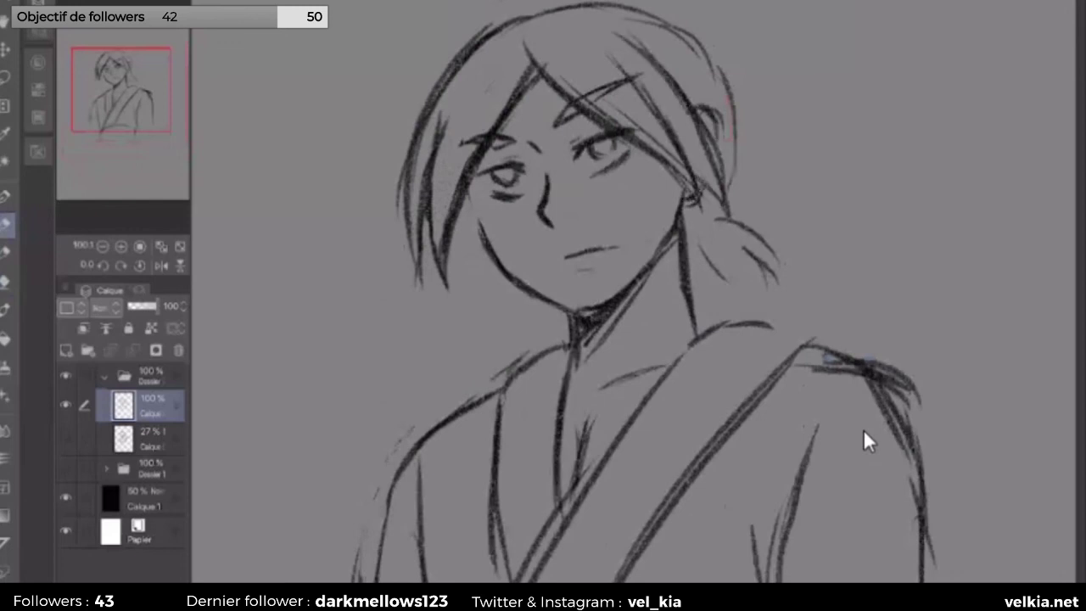
Step: Add the contour beside the left-hand cheek, then ink the back of the head and the ponytail's strands
drag(464, 212, 480, 246)
mouse_move(678, 39)
mouse_down()
mouse_move(735, 132)
mouse_move(735, 197)
mouse_up()
drag(735, 151, 721, 209)
mouse_move(728, 209)
mouse_down()
mouse_move(765, 242)
mouse_move(779, 281)
mouse_up()
mouse_move(733, 236)
mouse_down()
mouse_move(753, 253)
mouse_move(755, 297)
mouse_move(752, 263)
mouse_move(767, 297)
mouse_up()
drag(721, 270, 772, 304)
drag(736, 223, 709, 267)
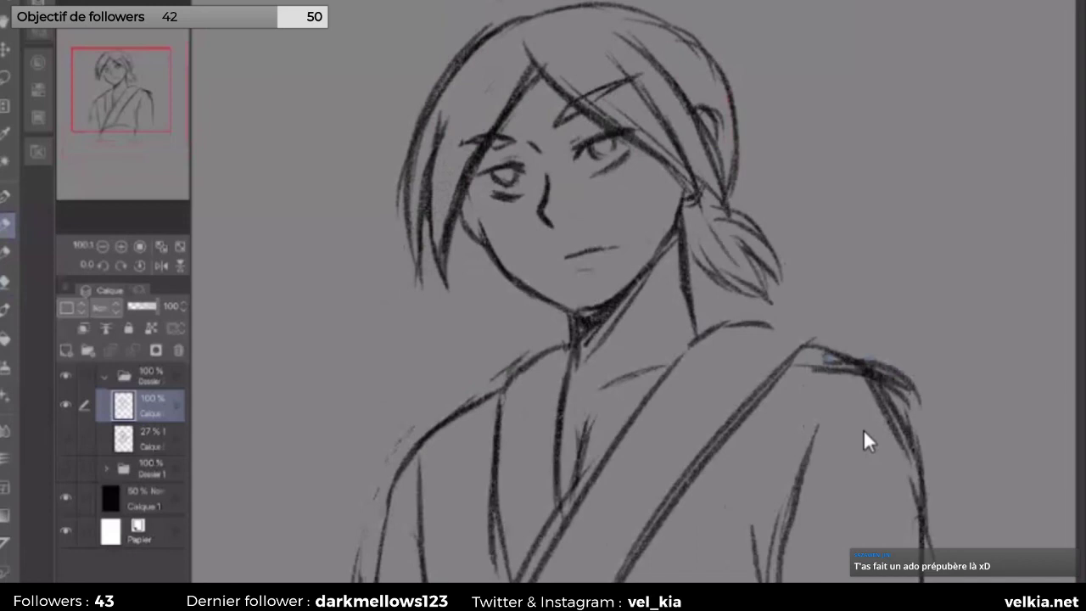
Step: Add short stubble strokes on the chin and above the upper lip
drag(579, 287, 584, 306)
drag(592, 285, 590, 302)
mouse_move(600, 280)
mouse_down()
mouse_move(599, 298)
mouse_move(612, 285)
mouse_up()
mouse_move(572, 287)
mouse_down()
mouse_move(571, 305)
mouse_move(556, 299)
mouse_up()
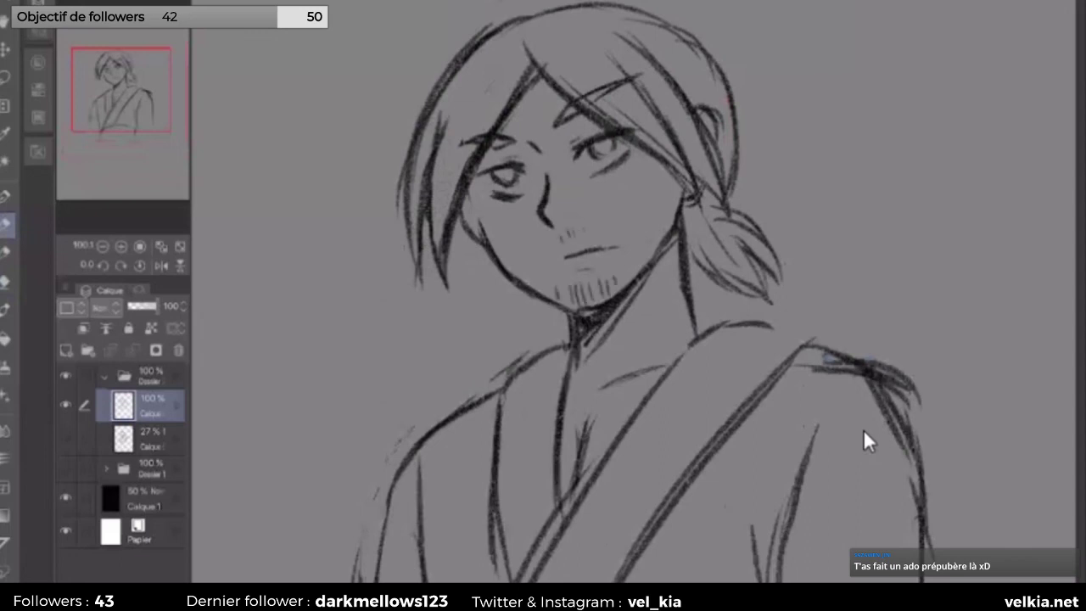
scroll(863, 429, down, 3)
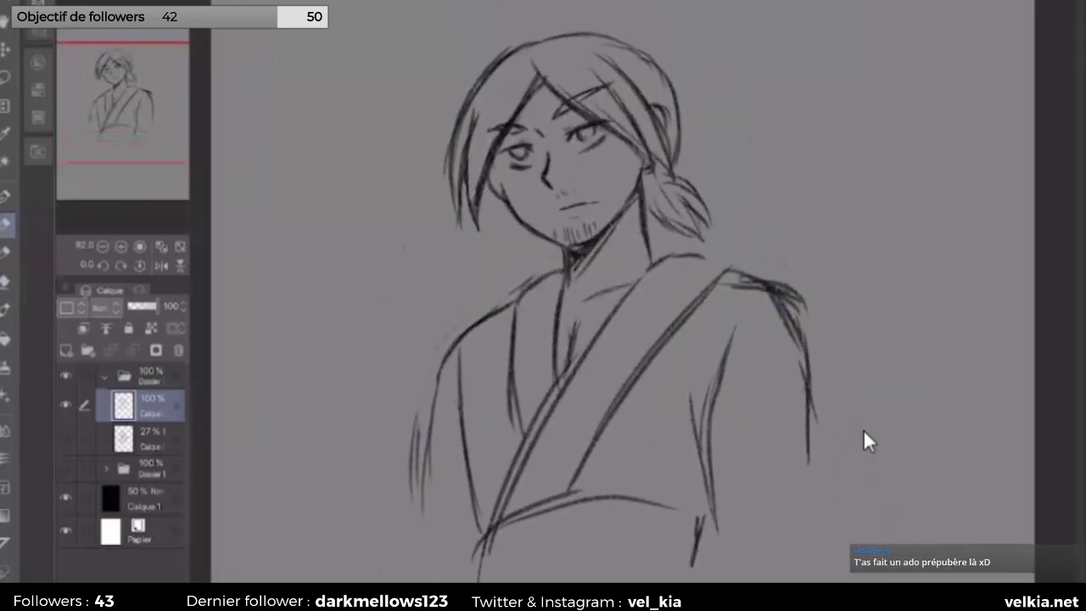
Step: Add small dark pupil strokes to both eyes
scroll(863, 429, up, 3)
drag(618, 111, 628, 120)
drag(470, 155, 480, 163)
scroll(863, 431, down, 5)
scroll(863, 429, down, 2)
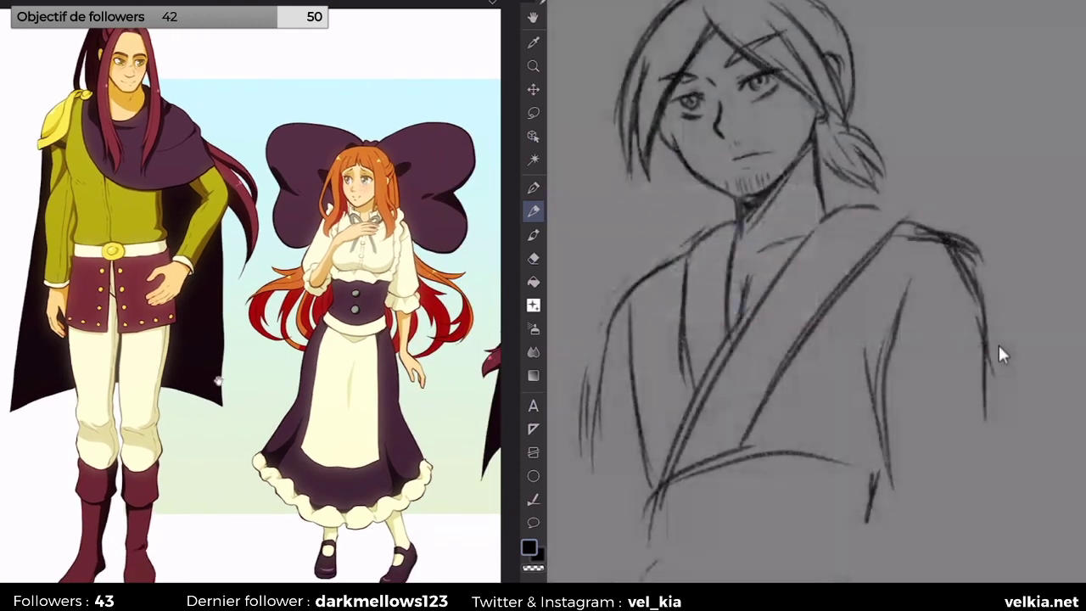
Step: Save the drawing as a new file in CLIP STUDIO FORMAT
key(ctrl+shift+s)
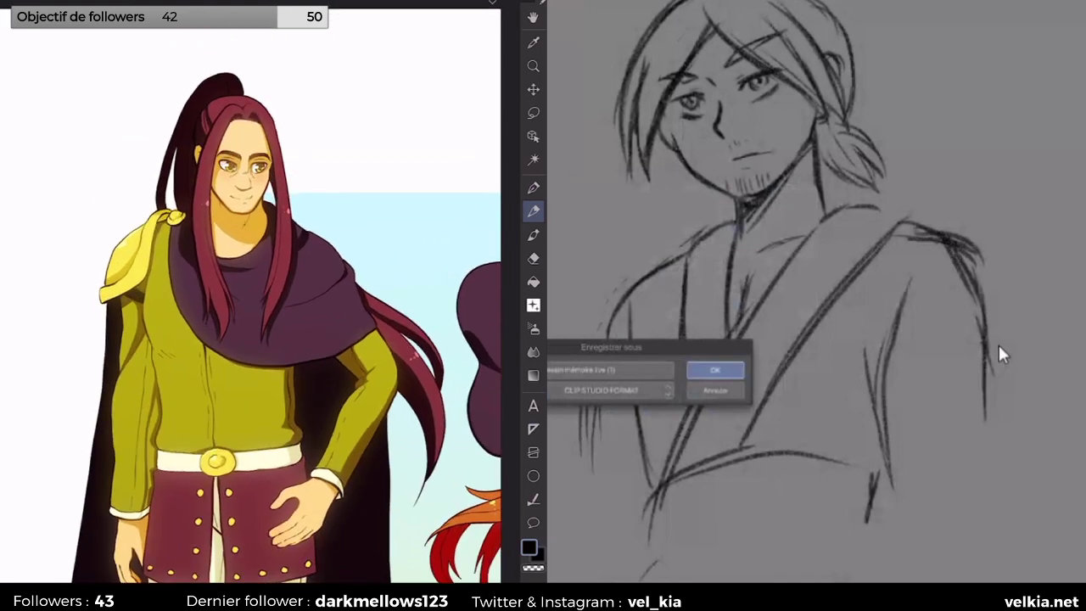
key(Return)
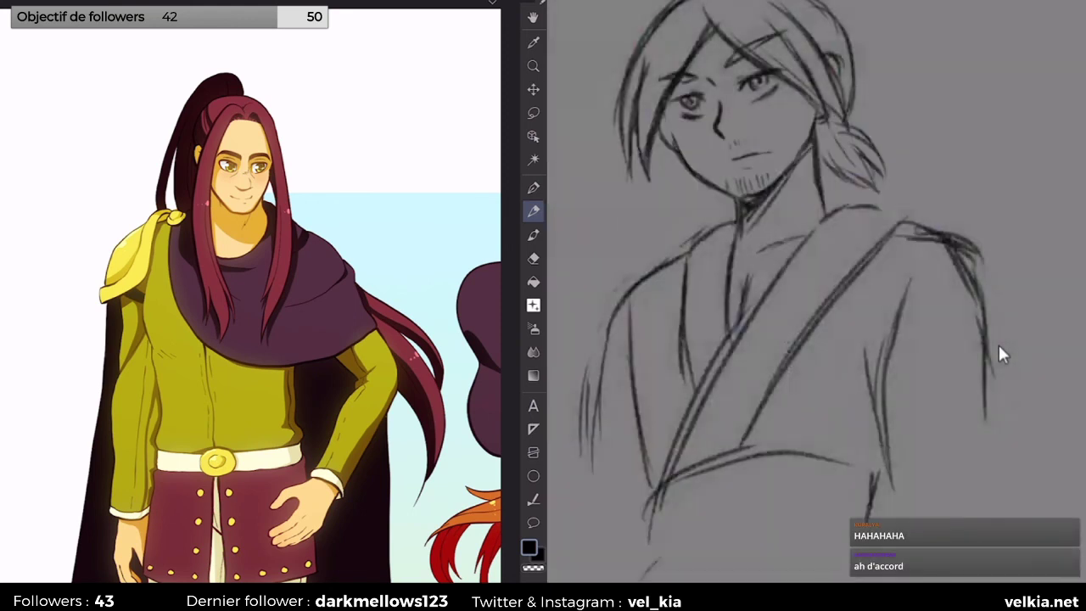
scroll(998, 347, up, 2)
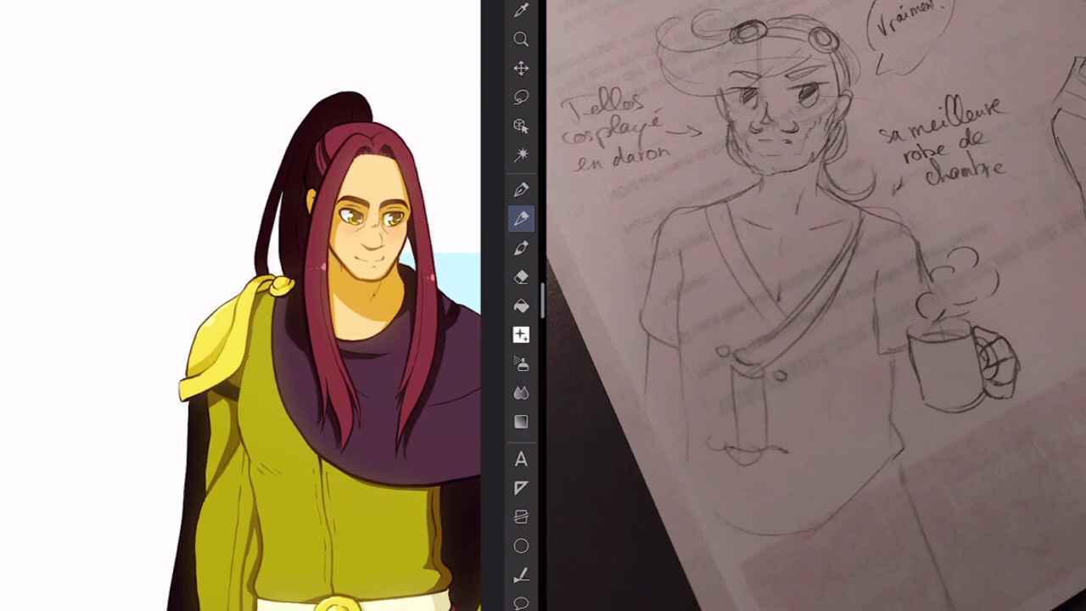
scroll(304, 339, right, 3)
scroll(303, 340, down, 2)
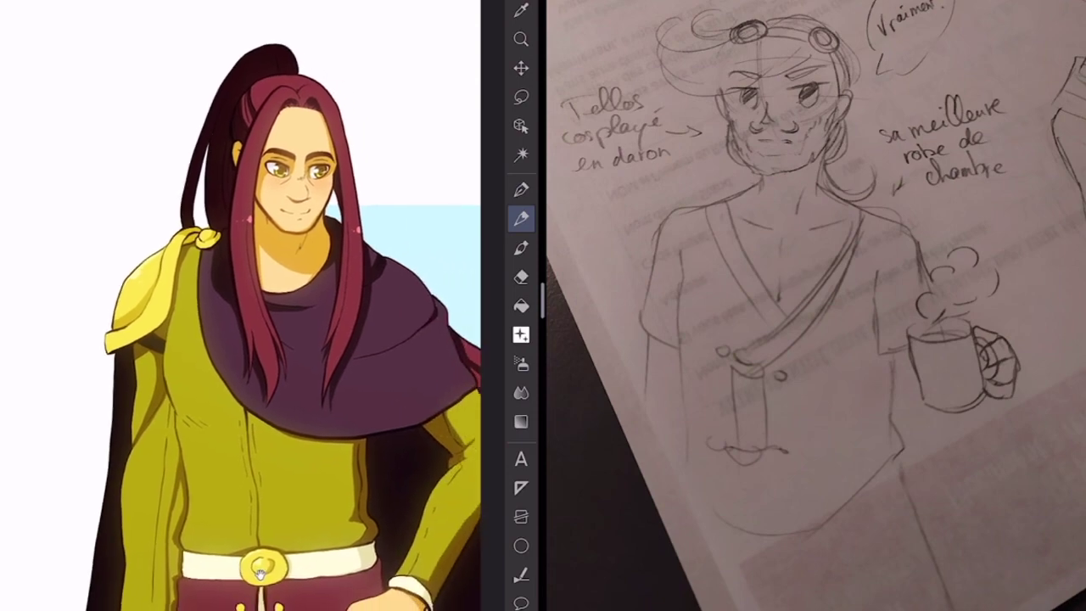